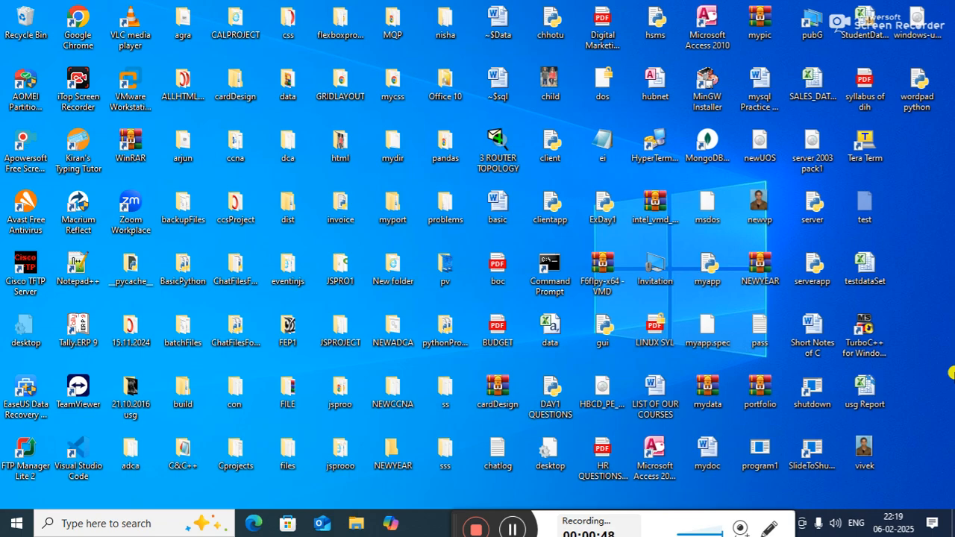
Step: Launch Microsoft Word with the Run command winword and dismiss the Office activation wizard
{"action": "key", "text": "super+r"}
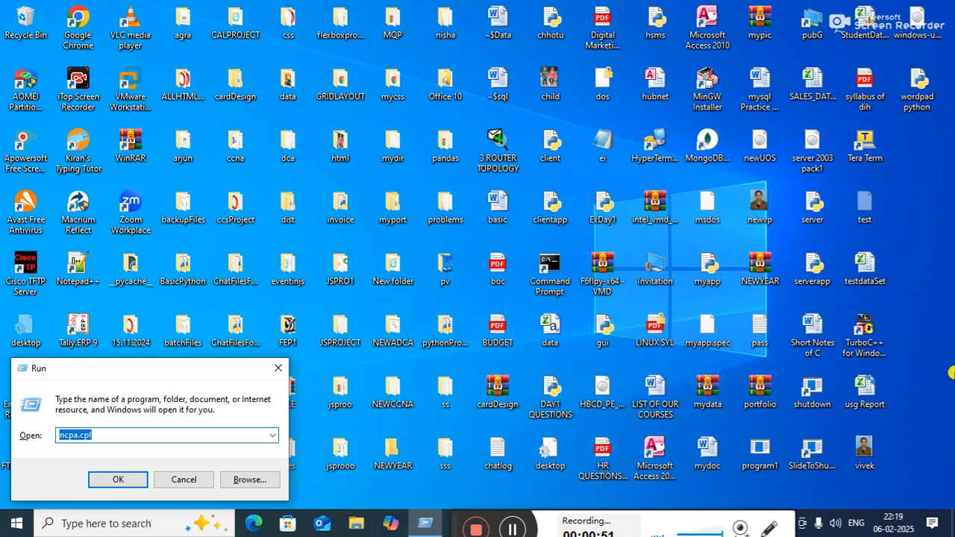
{"action": "type", "text": "w"}
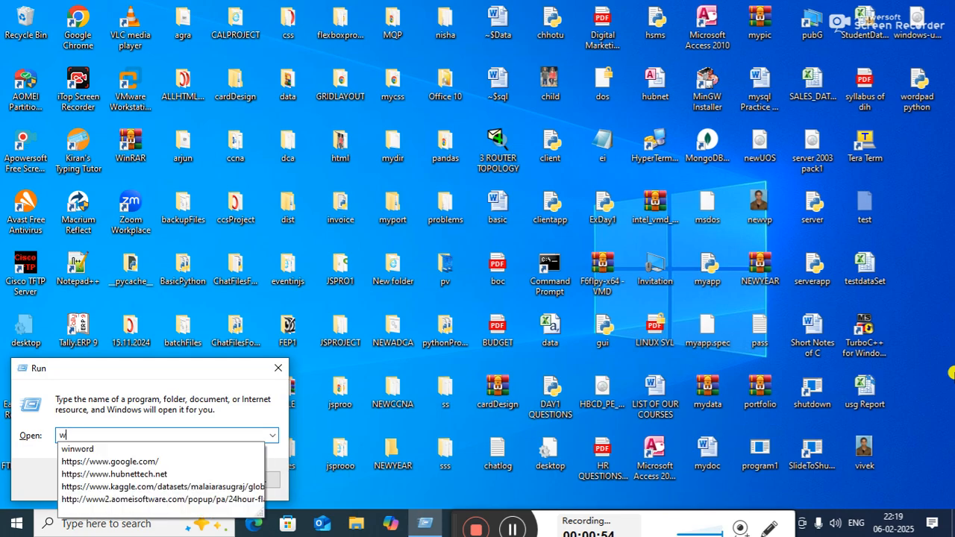
{"action": "type", "text": "inwo"}
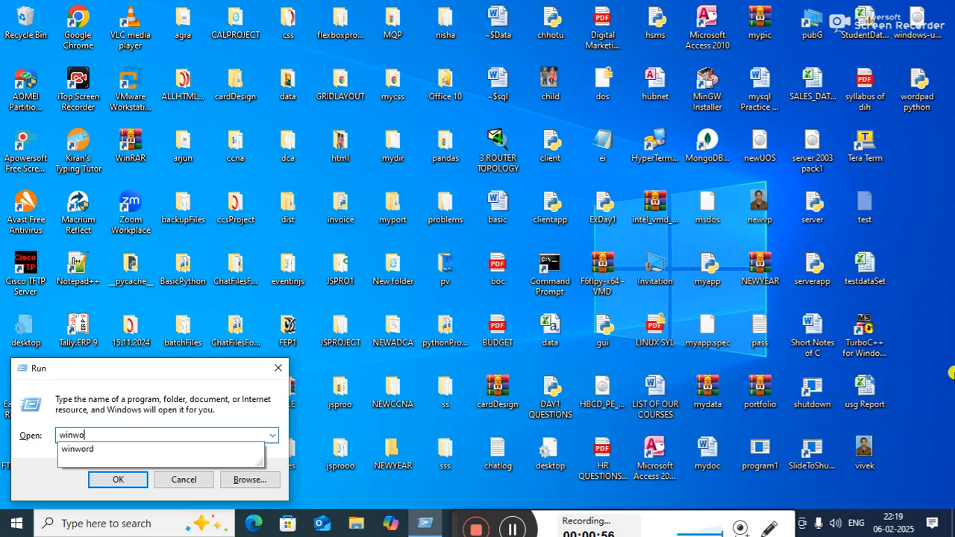
{"action": "type", "text": "rd"}
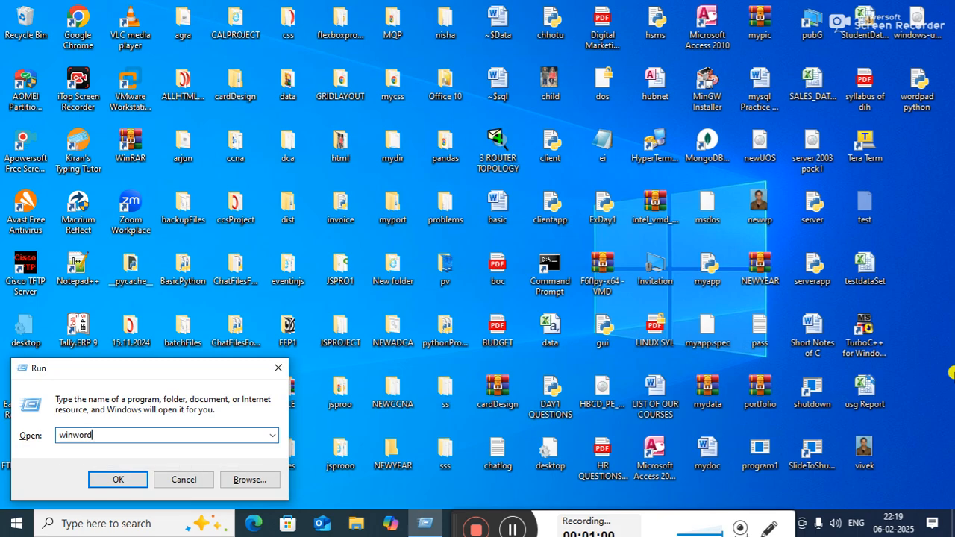
{"action": "key", "text": "Return"}
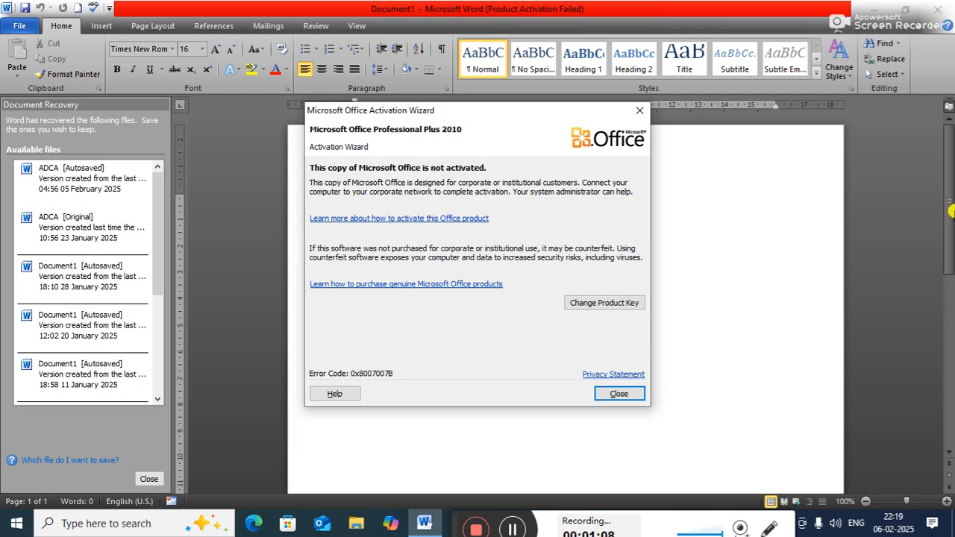
{"action": "left_click", "coordinate": [642, 112]}
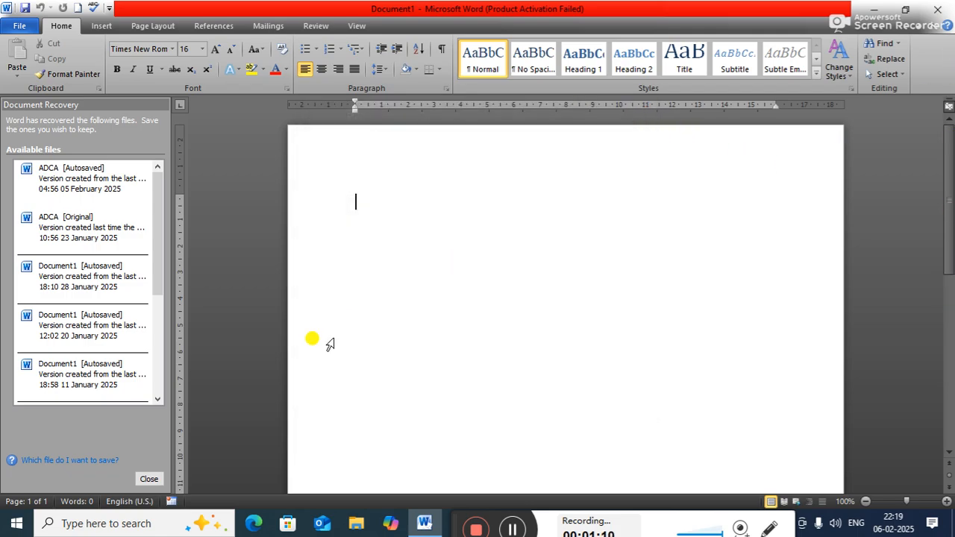
Step: Close the Document Recovery list and minimize the blank Word document to return to the desktop
{"action": "left_click", "coordinate": [149, 479]}
{"action": "left_click", "coordinate": [224, 176]}
{"action": "left_click", "coordinate": [323, 213]}
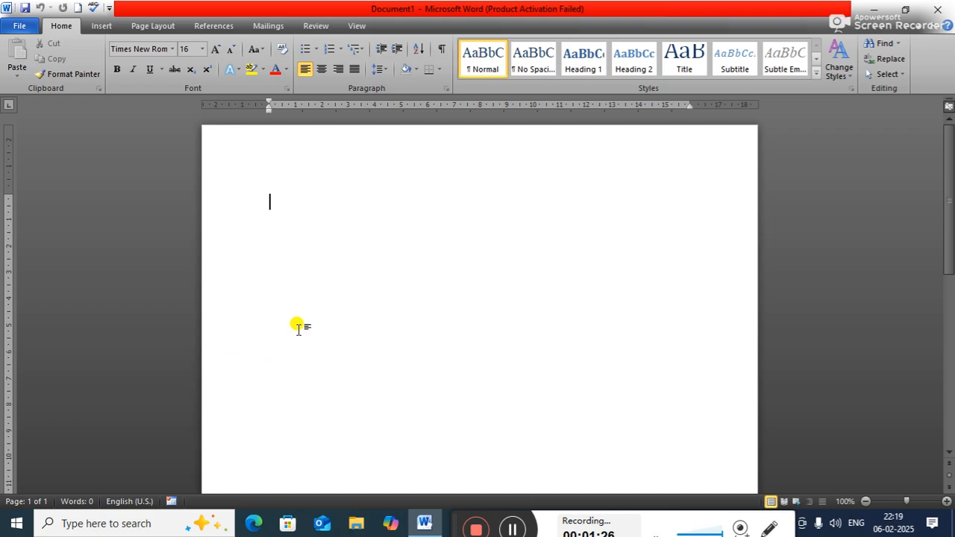
{"action": "left_click", "coordinate": [871, 12]}
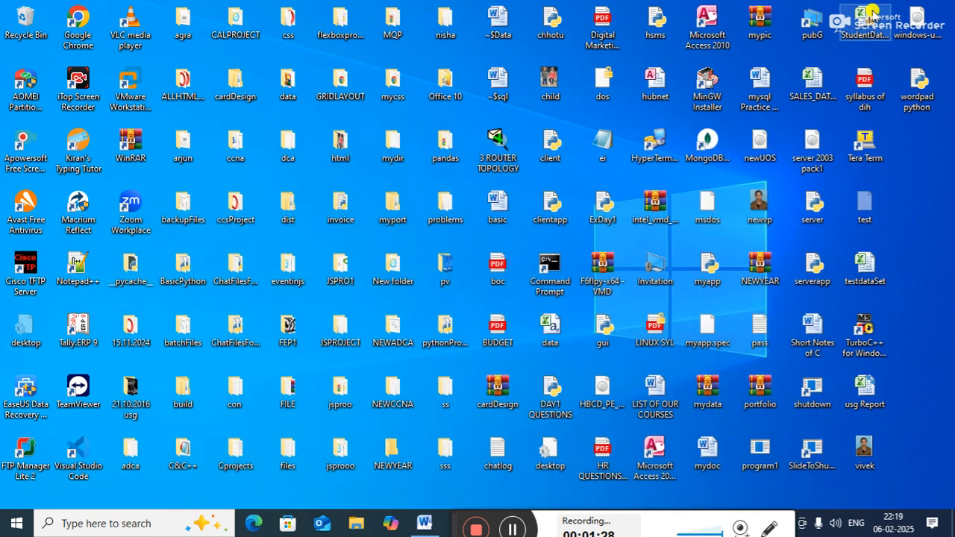
Step: Launch Microsoft Access with the Run command msaccess and dismiss the Office activation wizard
{"action": "key", "text": "super+r"}
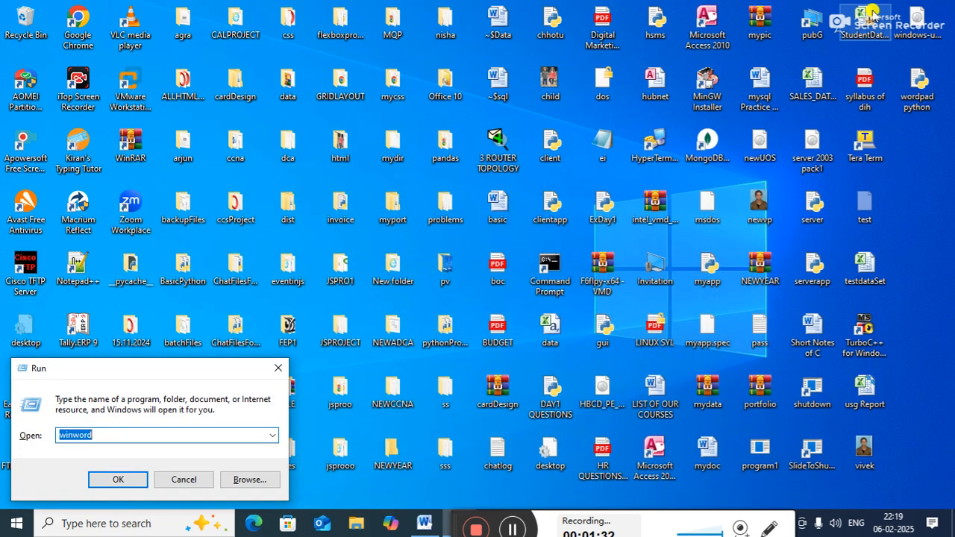
{"action": "type", "text": "ms"}
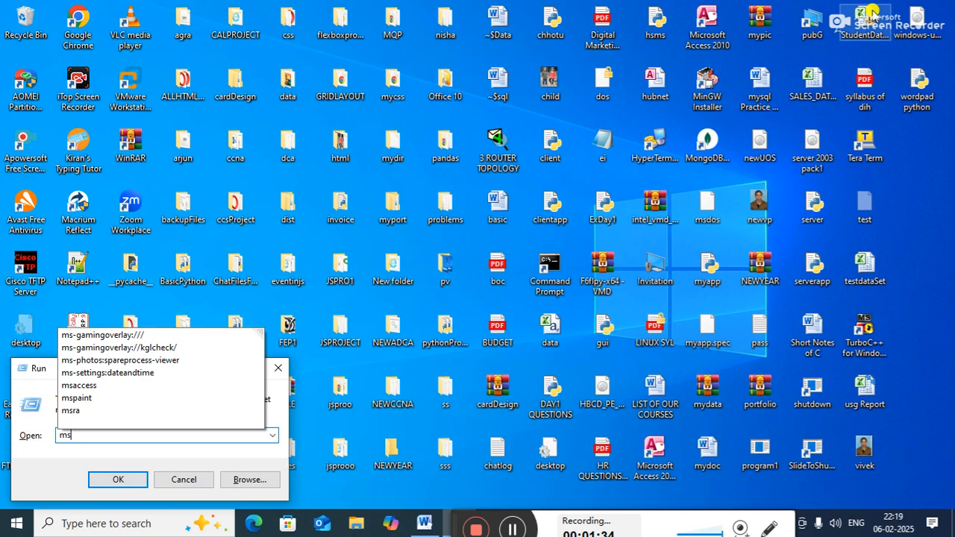
{"action": "type", "text": "a"}
{"action": "key", "text": "Down"}
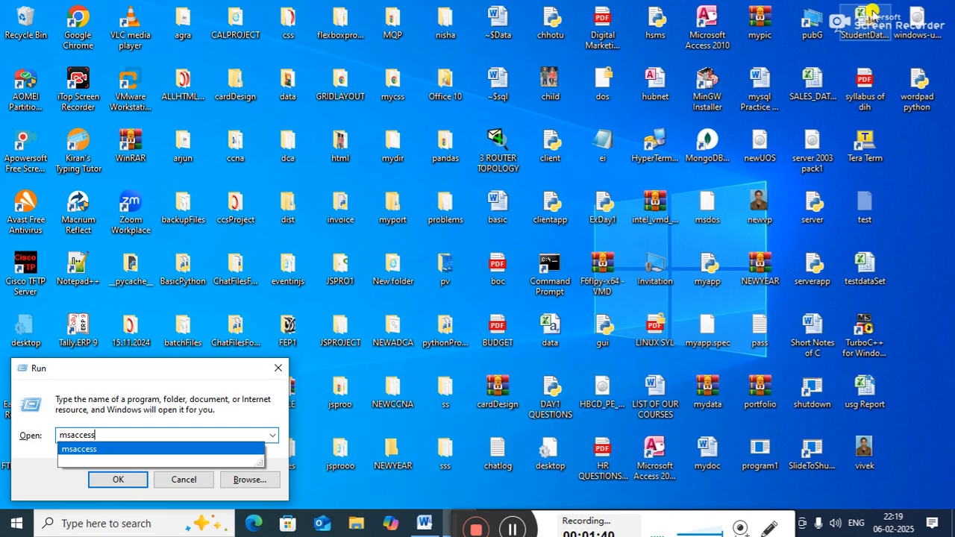
{"action": "key", "text": "Return"}
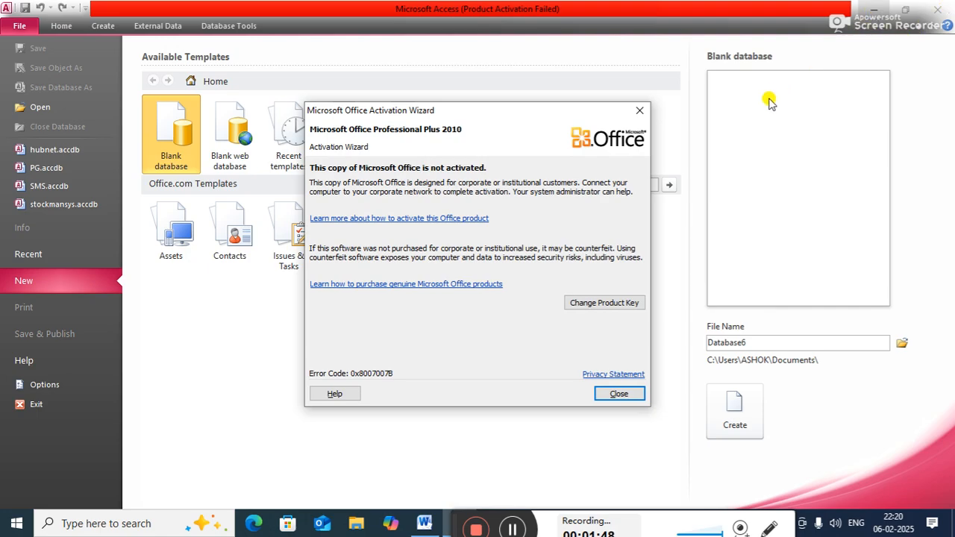
{"action": "left_click", "coordinate": [639, 111]}
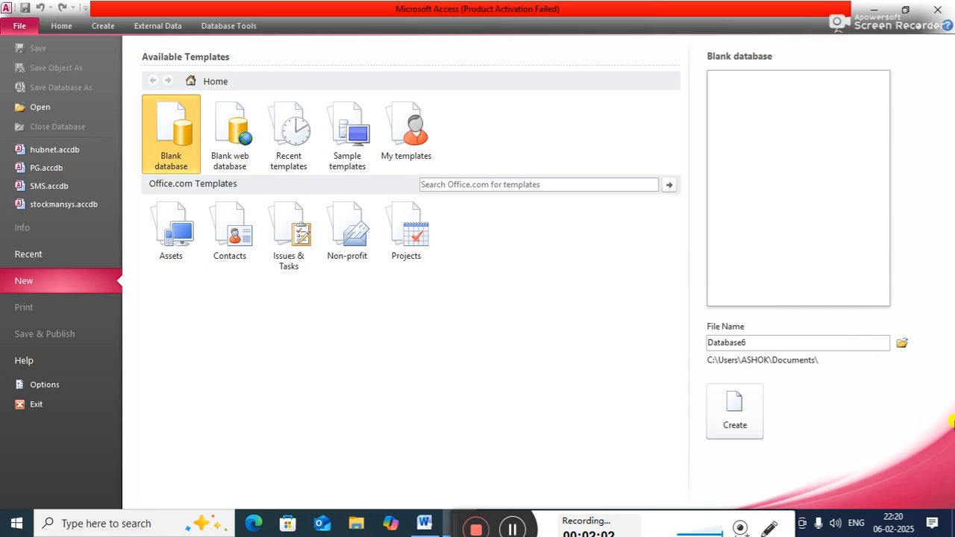
Step: Create a blank database named newhubnetdb in the Desktop folder
{"action": "left_click_drag", "start_coordinate": [751, 341], "coordinate": [781, 350]}
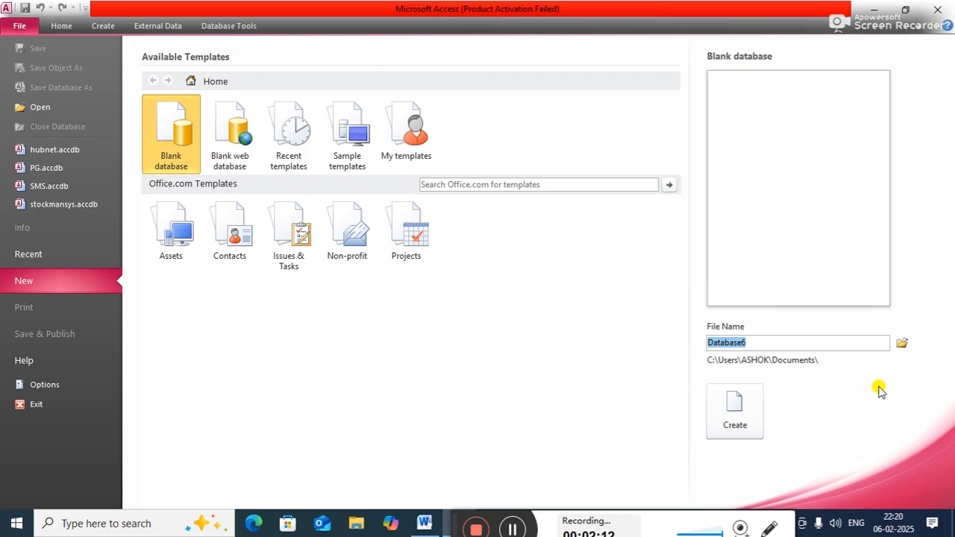
{"action": "left_click", "coordinate": [902, 343]}
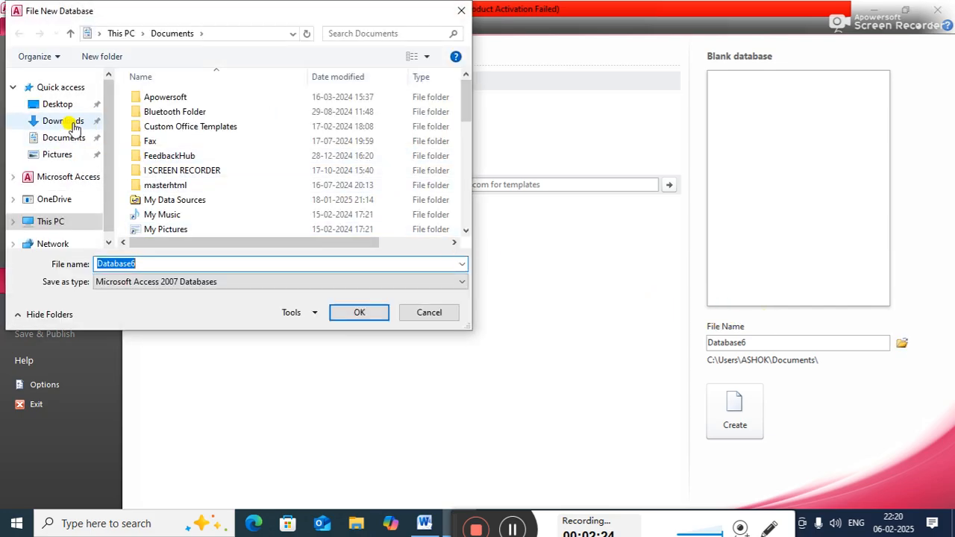
{"action": "left_click", "coordinate": [53, 107]}
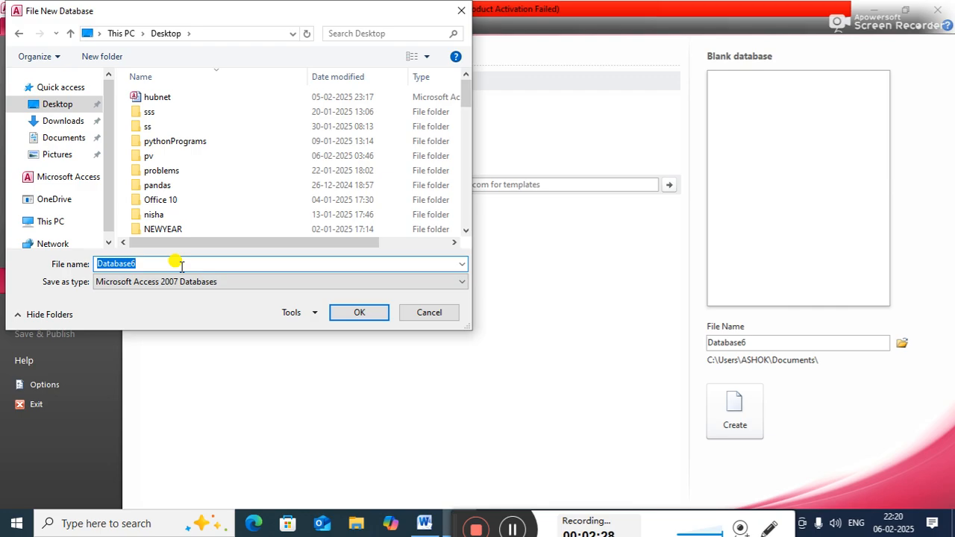
{"action": "type", "text": "n"}
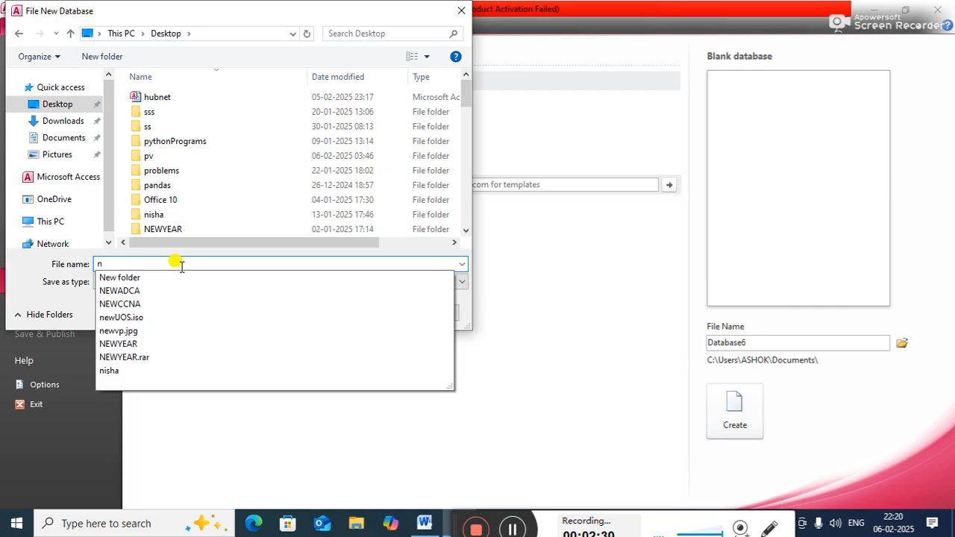
{"action": "type", "text": "ewhubn"}
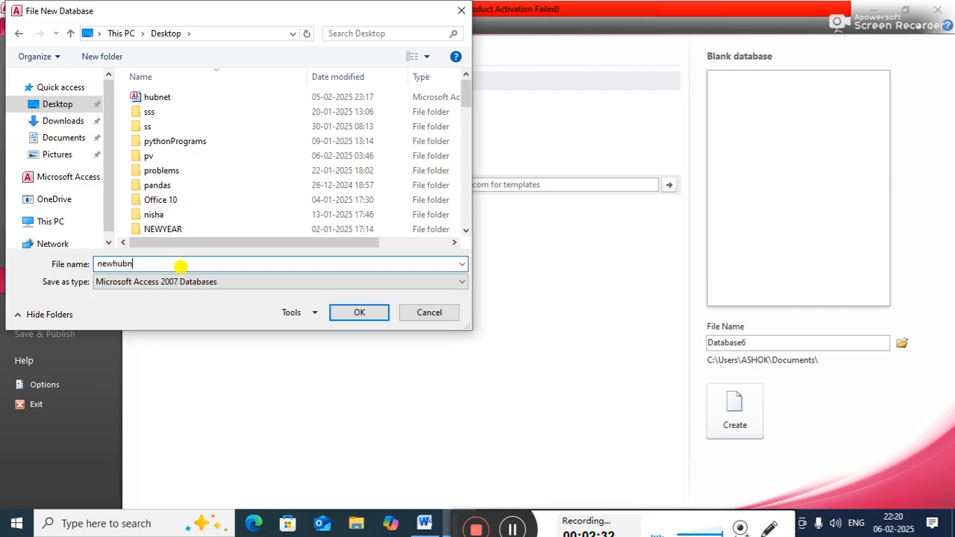
{"action": "type", "text": "etdb"}
{"action": "left_click", "coordinate": [355, 313]}
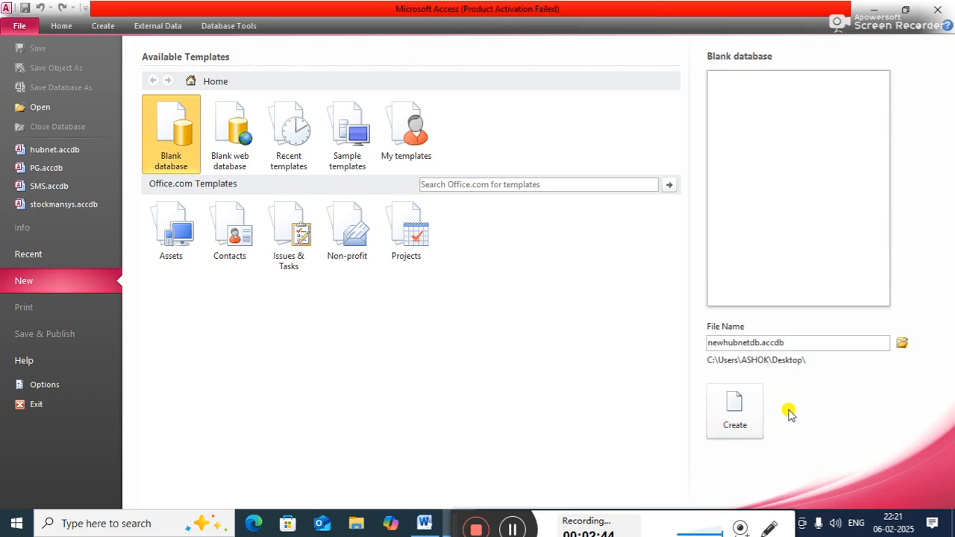
{"action": "left_click", "coordinate": [721, 430]}
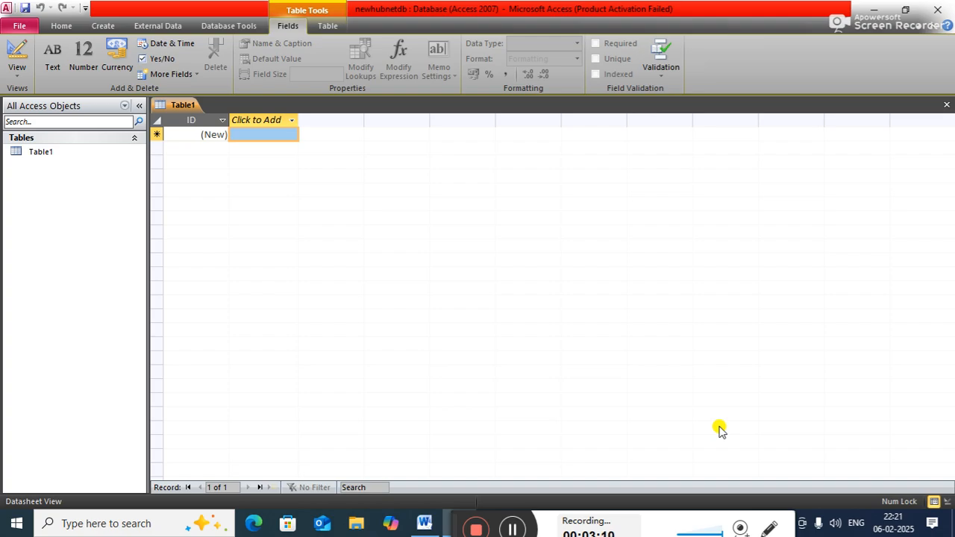
Step: Close the default datasheet table without keeping it and start a new table in Design view
{"action": "right_click", "coordinate": [174, 107]}
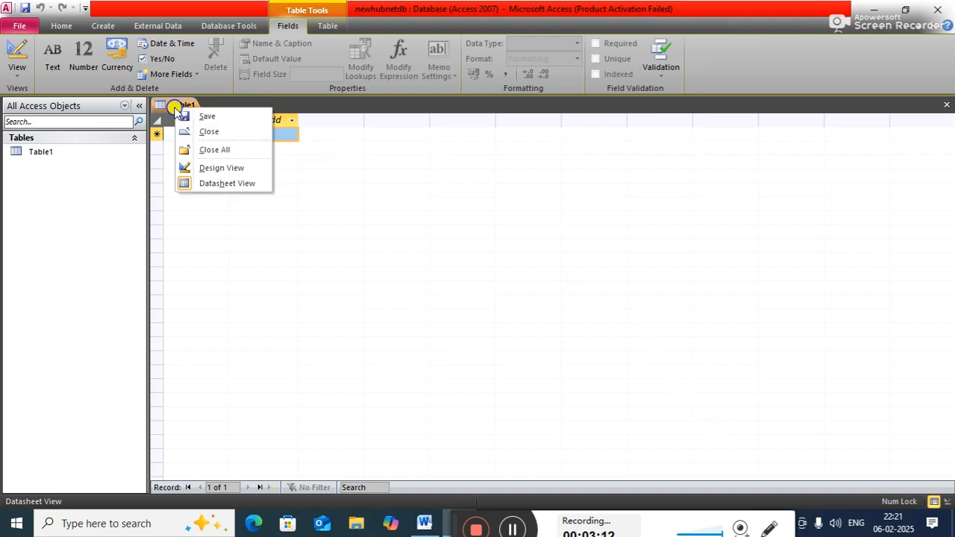
{"action": "left_click", "coordinate": [214, 151]}
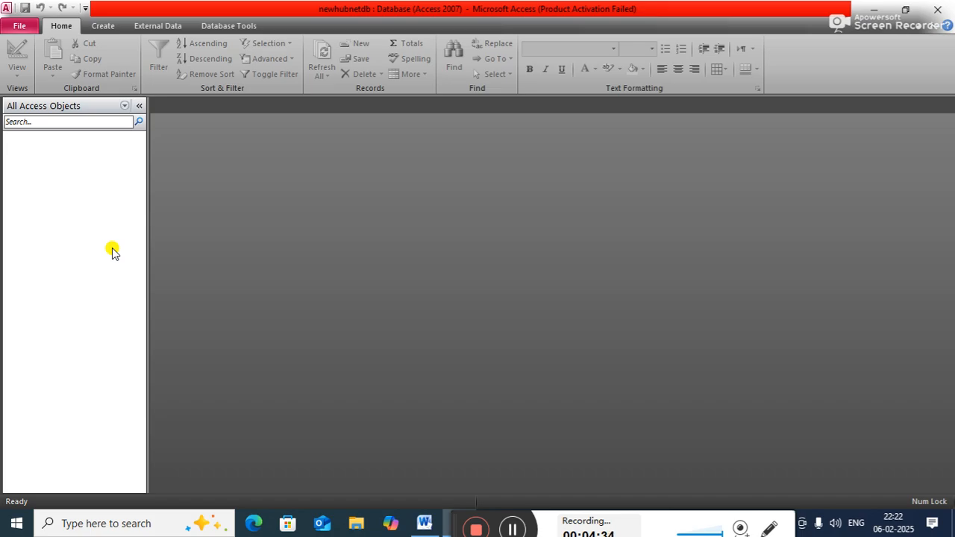
{"action": "left_click", "coordinate": [104, 26]}
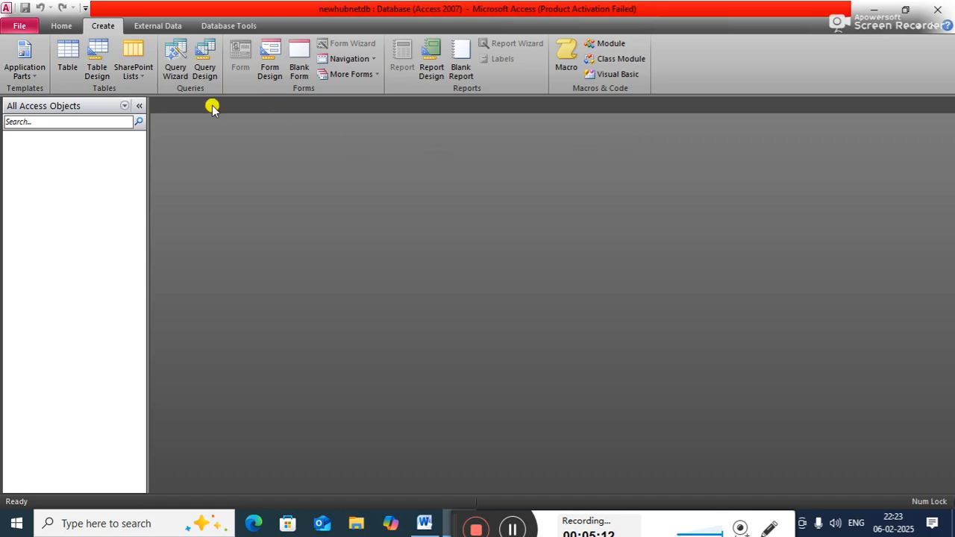
{"action": "left_click", "coordinate": [98, 61]}
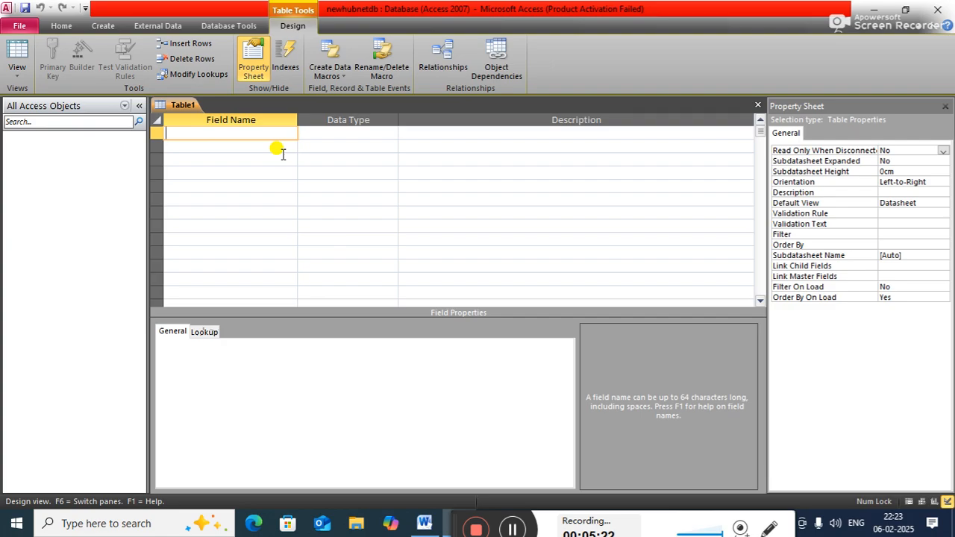
Step: Add a first field named CID with the data type Text
{"action": "type", "text": "cid"}
{"action": "key", "text": "BackSpace"}
{"action": "key", "text": "BackSpace"}
{"action": "key", "text": "BackSpace"}
{"action": "key", "text": "Caps_Lock"}
{"action": "type", "text": "CID"}
{"action": "key", "text": "Tab"}
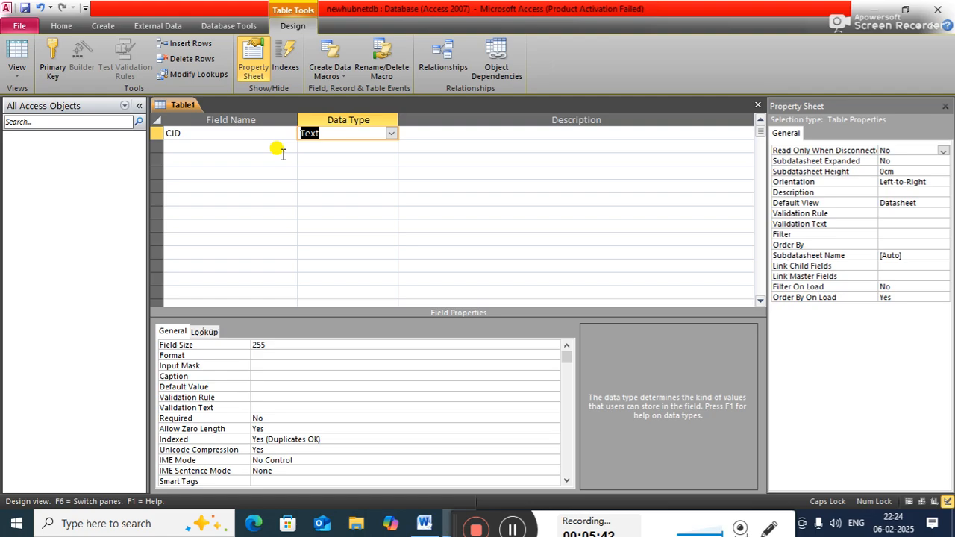
{"action": "key", "text": "Return"}
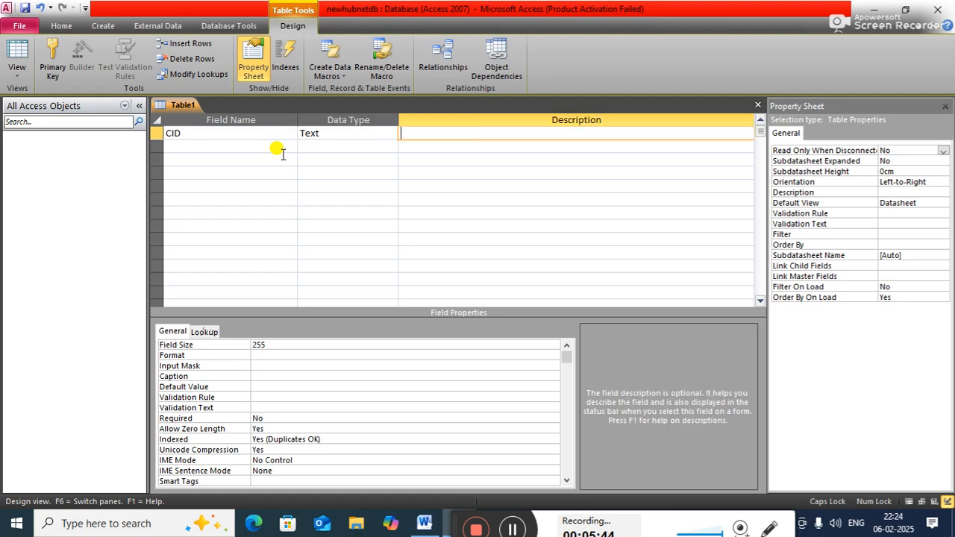
Step: Add two more Text fields named CNAME and CDURATION below the CID field
{"action": "key", "text": "Return"}
{"action": "type", "text": "CNAME"}
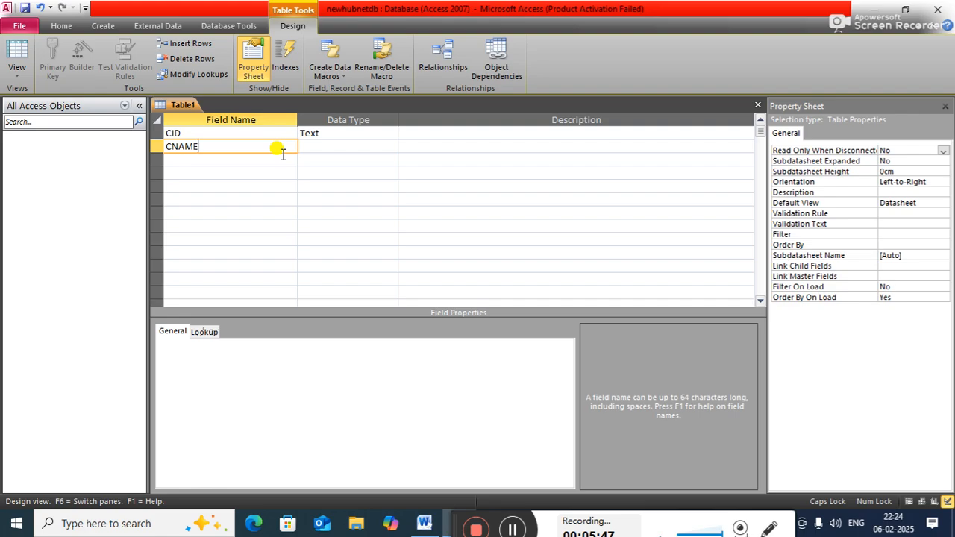
{"action": "key", "text": "Return"}
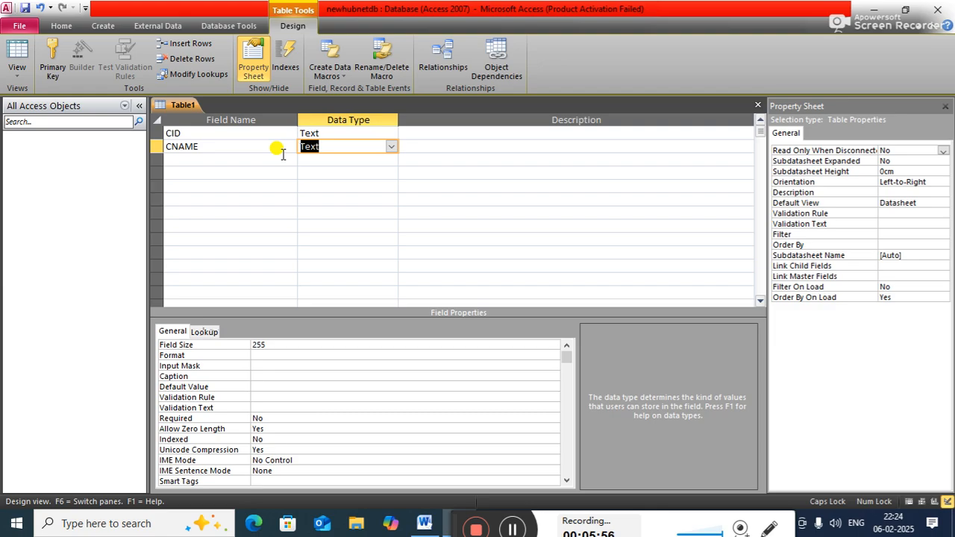
{"action": "left_click", "coordinate": [251, 160]}
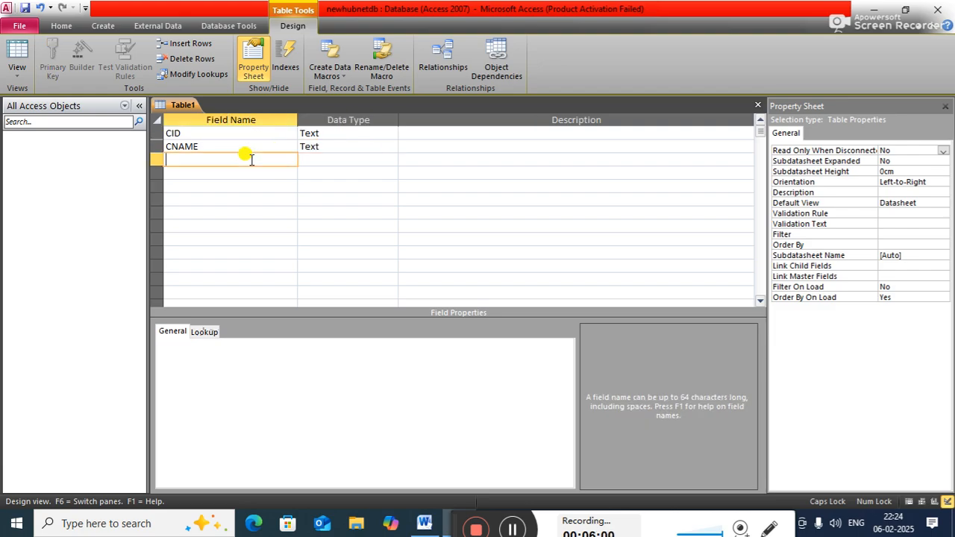
{"action": "type", "text": "CDURATION"}
{"action": "key", "text": "Tab"}
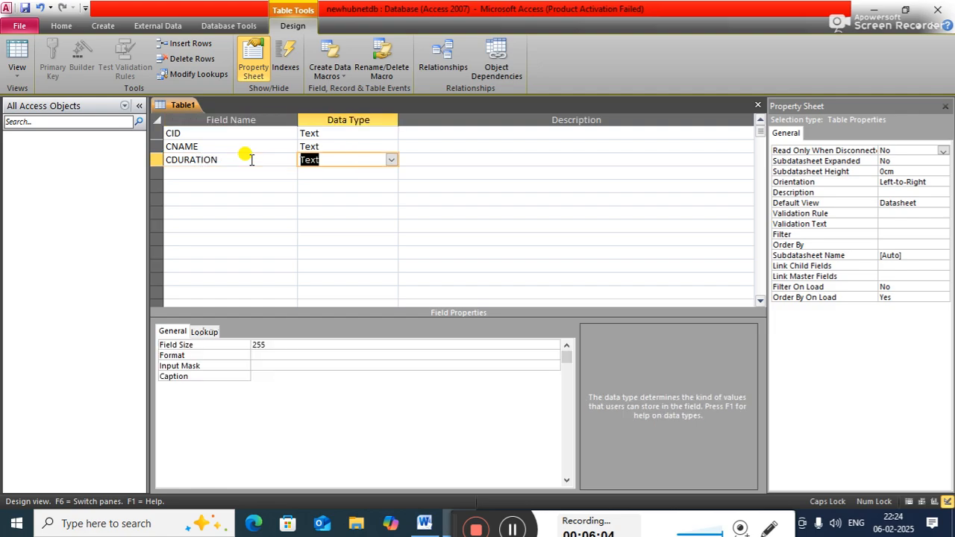
{"action": "key", "text": "Tab"}
Step: Add a fourth field named CFEE with the data type Number
{"action": "key", "text": "Tab"}
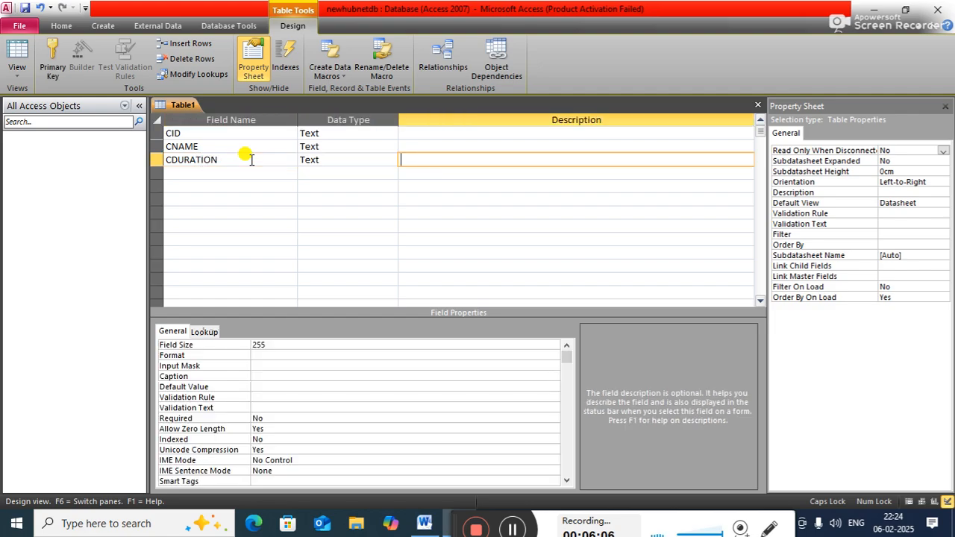
{"action": "type", "text": "CFEE"}
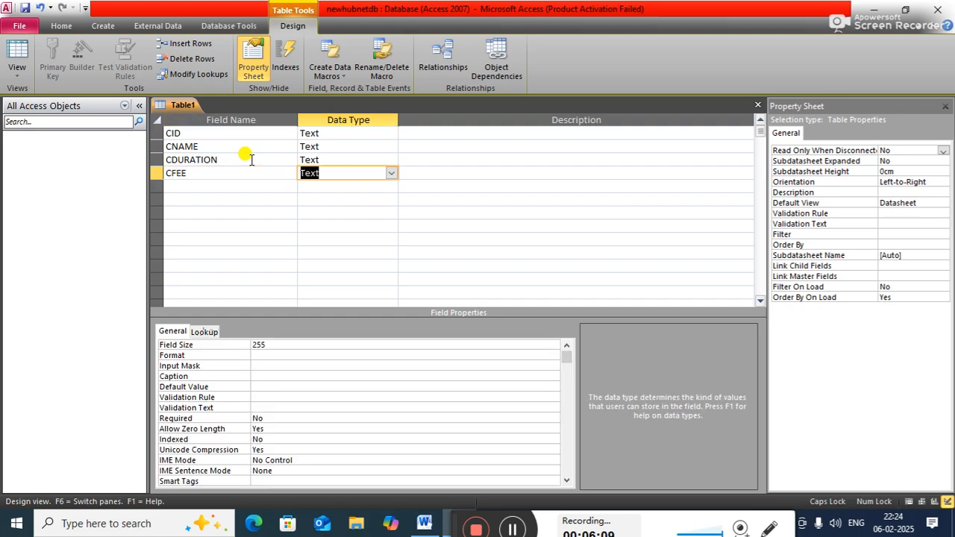
{"action": "key", "text": "Tab"}
{"action": "type", "text": "n"}
{"action": "key", "text": "Tab"}
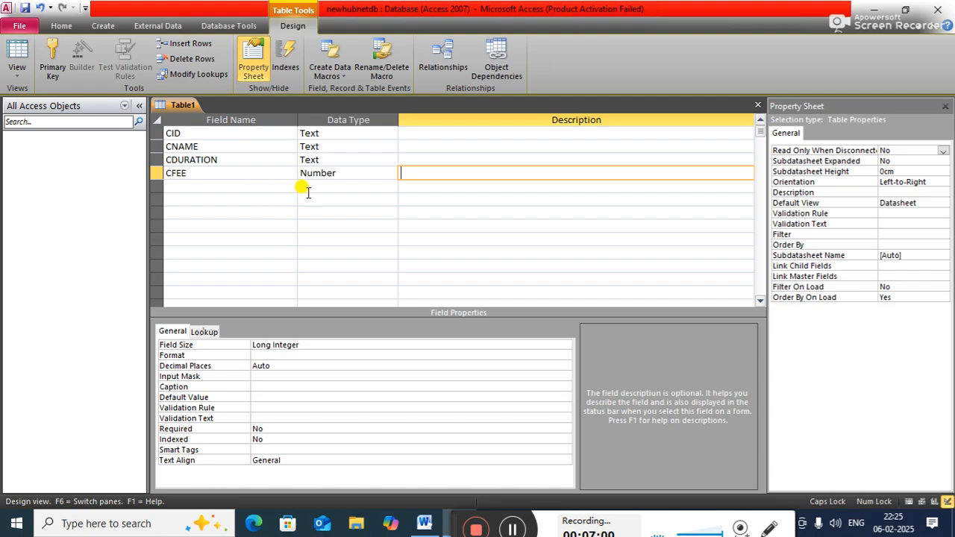
Step: Save the new table under the name COURSE and accept the automatic creation of a primary key
{"action": "right_click", "coordinate": [182, 107]}
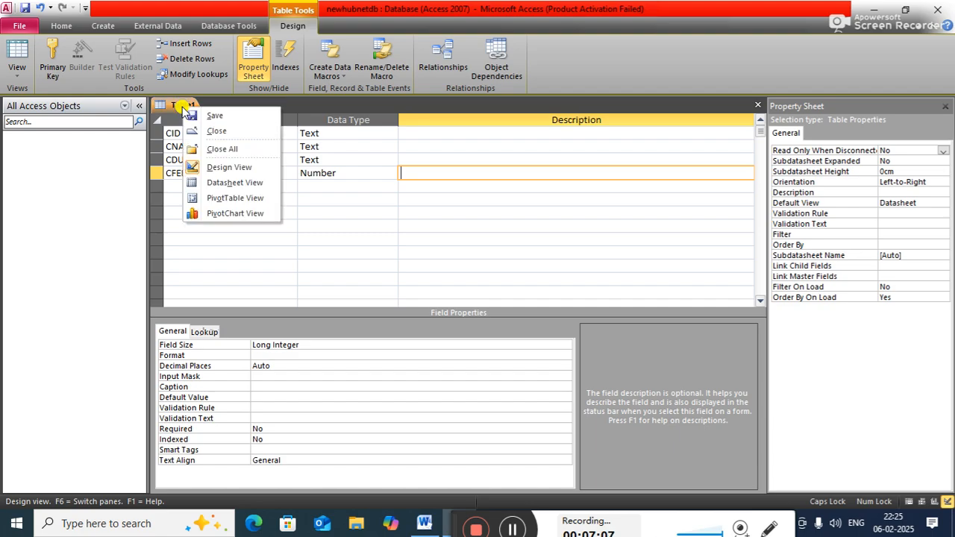
{"action": "left_click", "coordinate": [223, 117]}
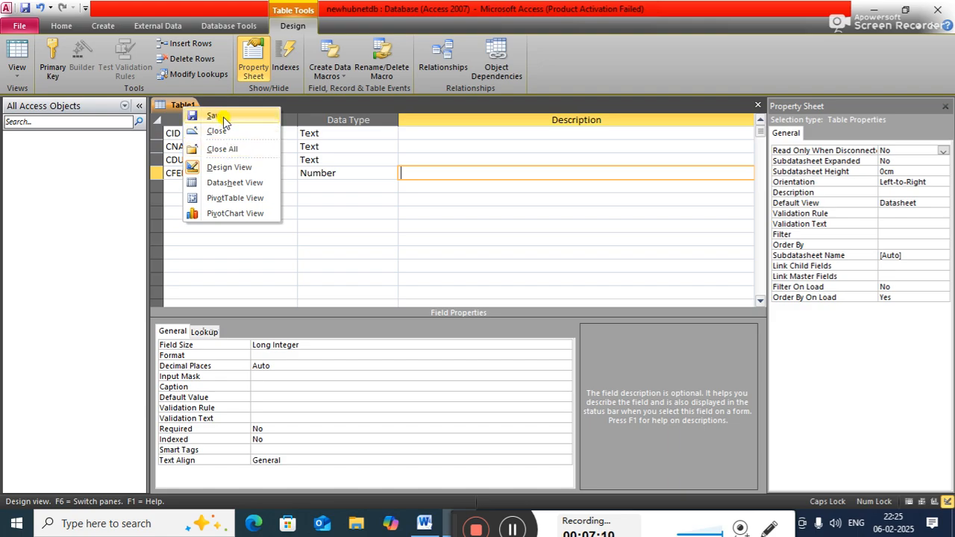
{"action": "type", "text": "COURSE"}
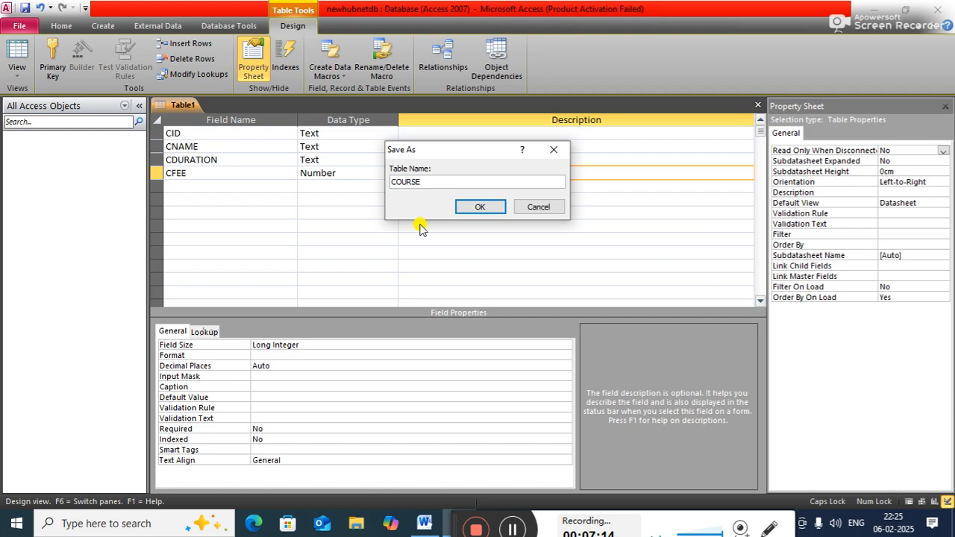
{"action": "left_click", "coordinate": [481, 209]}
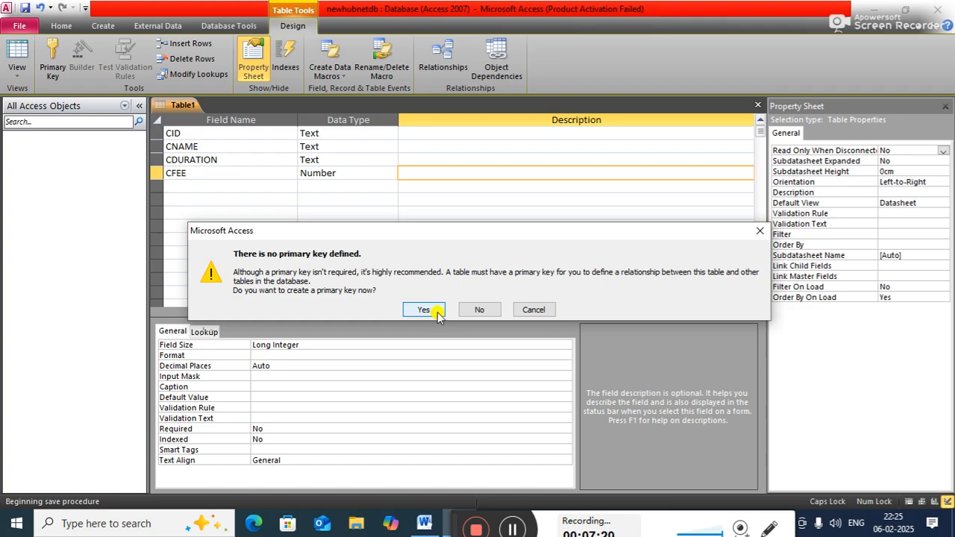
{"action": "left_click", "coordinate": [424, 311]}
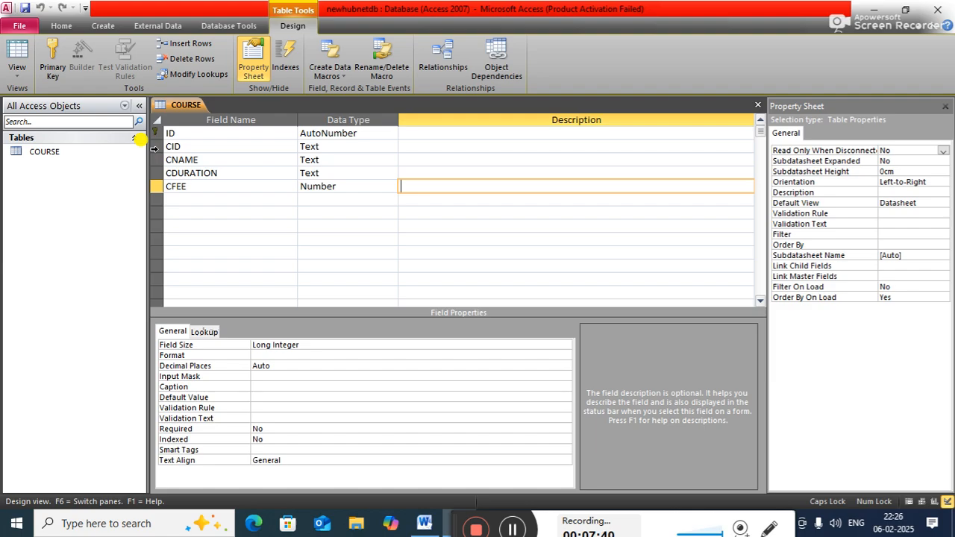
Step: Make CID the primary key of the COURSE table and delete the automatically added ID field
{"action": "right_click", "coordinate": [154, 150]}
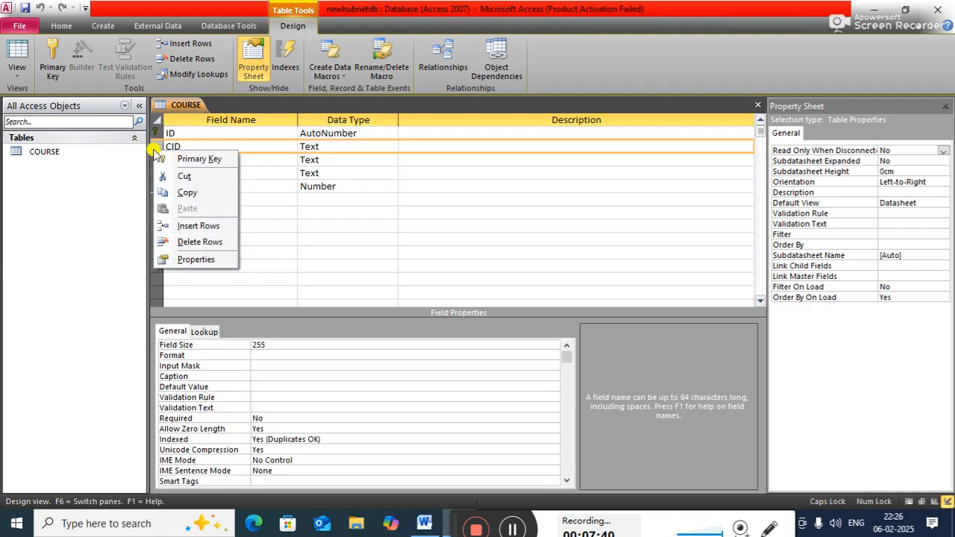
{"action": "left_click", "coordinate": [199, 162]}
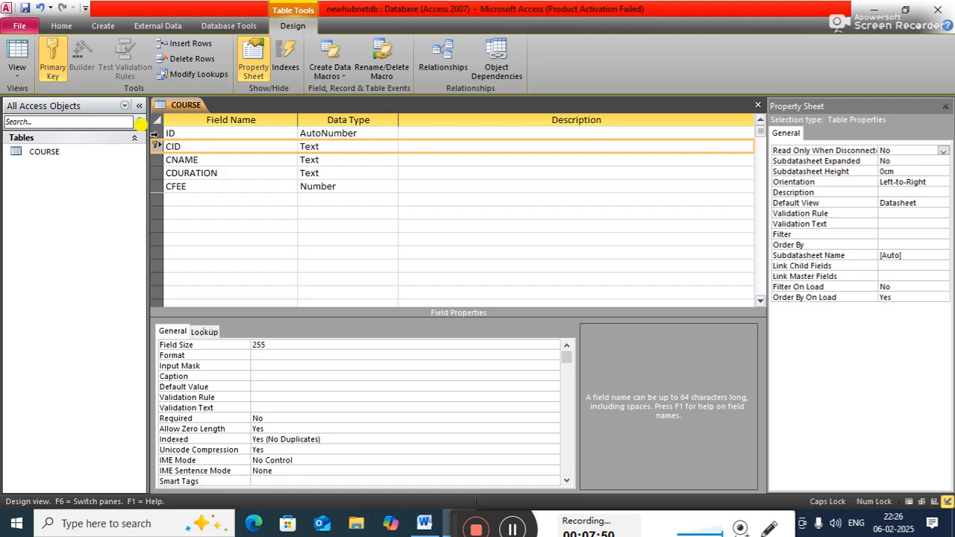
{"action": "right_click", "coordinate": [156, 134]}
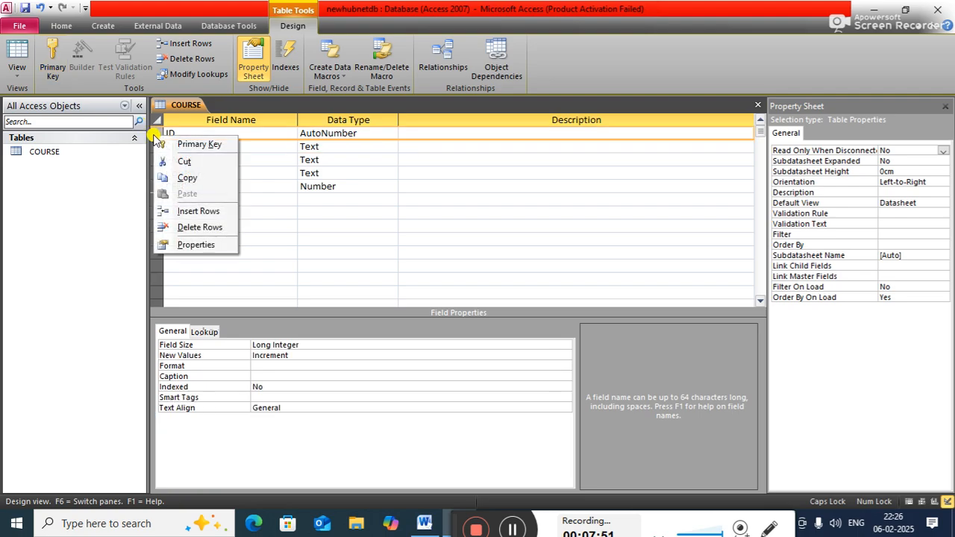
{"action": "left_click", "coordinate": [190, 228]}
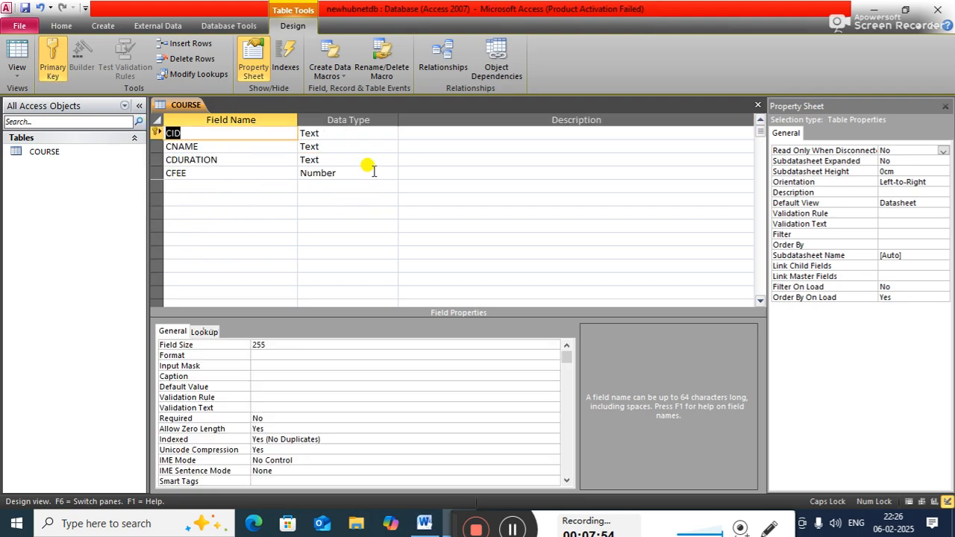
Step: Save the design changes to the COURSE table and close it
{"action": "left_click", "coordinate": [360, 174]}
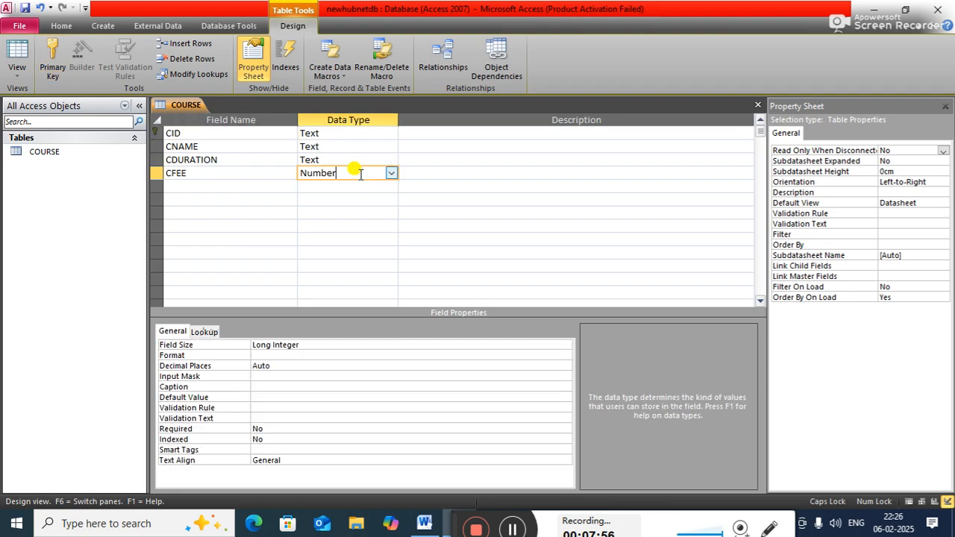
{"action": "right_click", "coordinate": [190, 106]}
{"action": "left_click", "coordinate": [210, 112]}
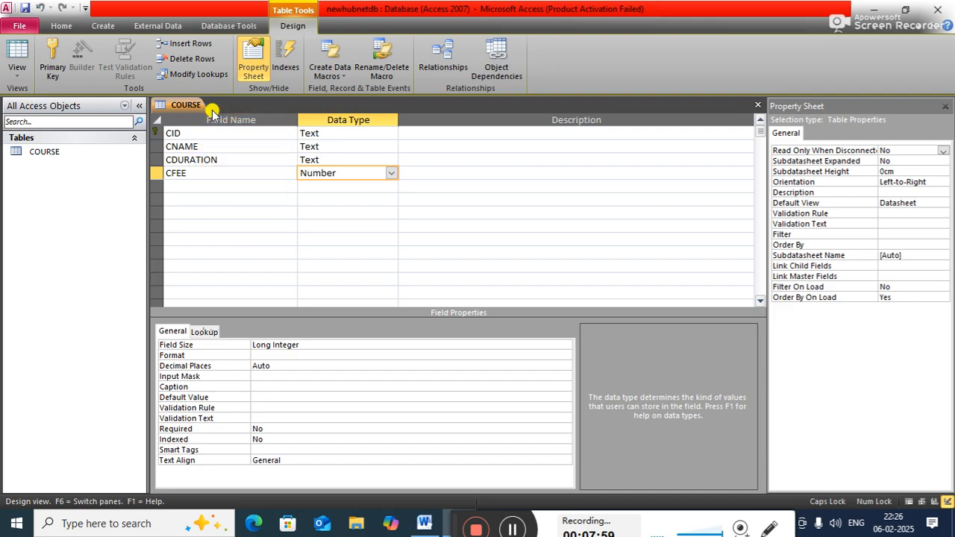
{"action": "right_click", "coordinate": [184, 107]}
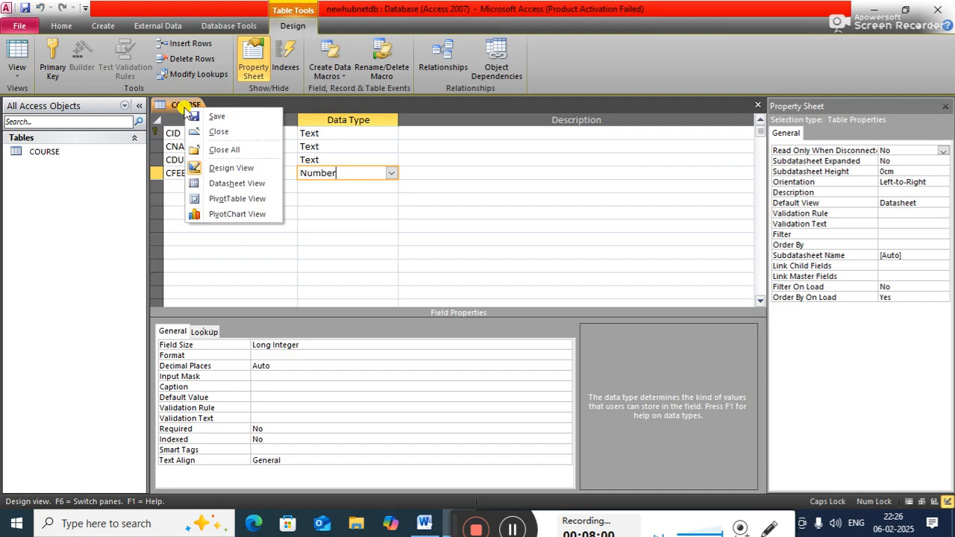
{"action": "left_click", "coordinate": [217, 139]}
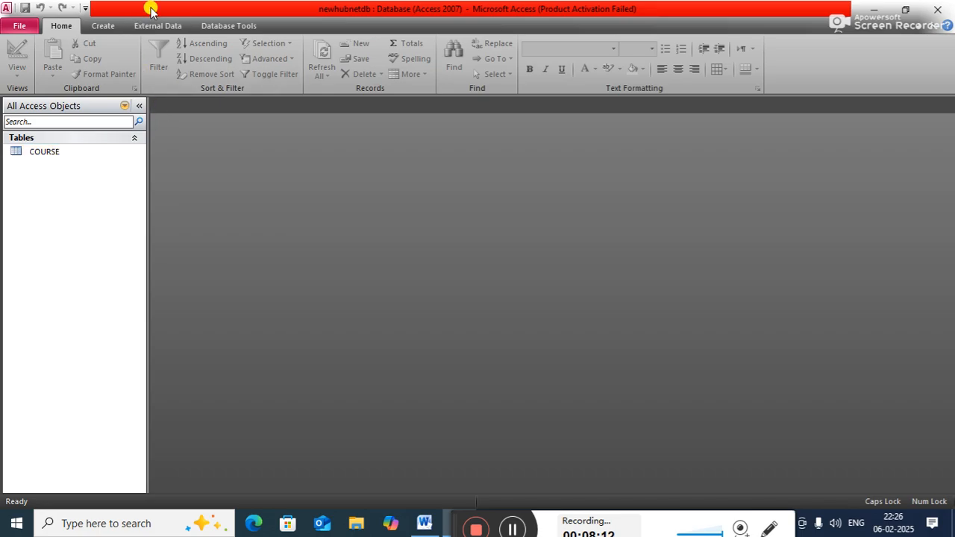
Step: Open the COURSE table in Datasheet view to check its field columns, and close it again
{"action": "left_click", "coordinate": [103, 26]}
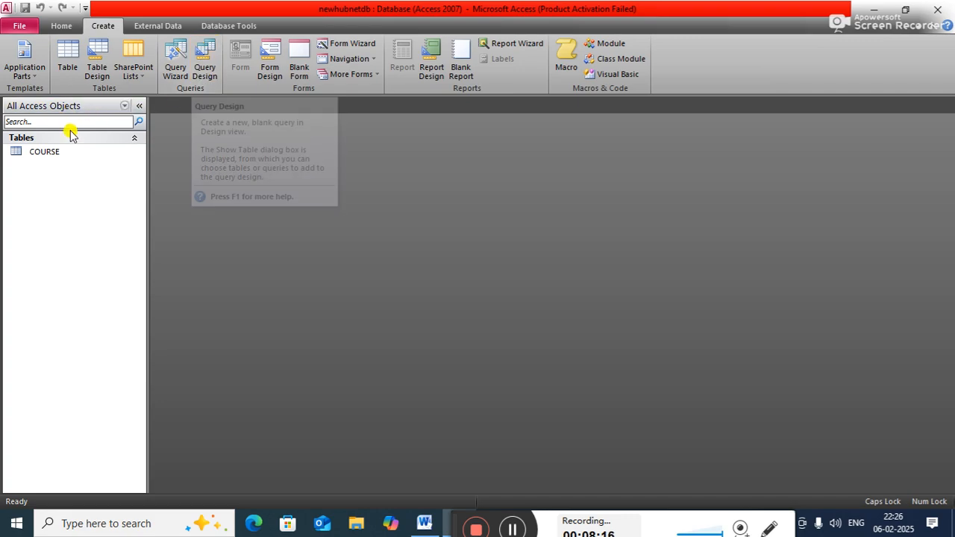
{"action": "double_click", "coordinate": [45, 151]}
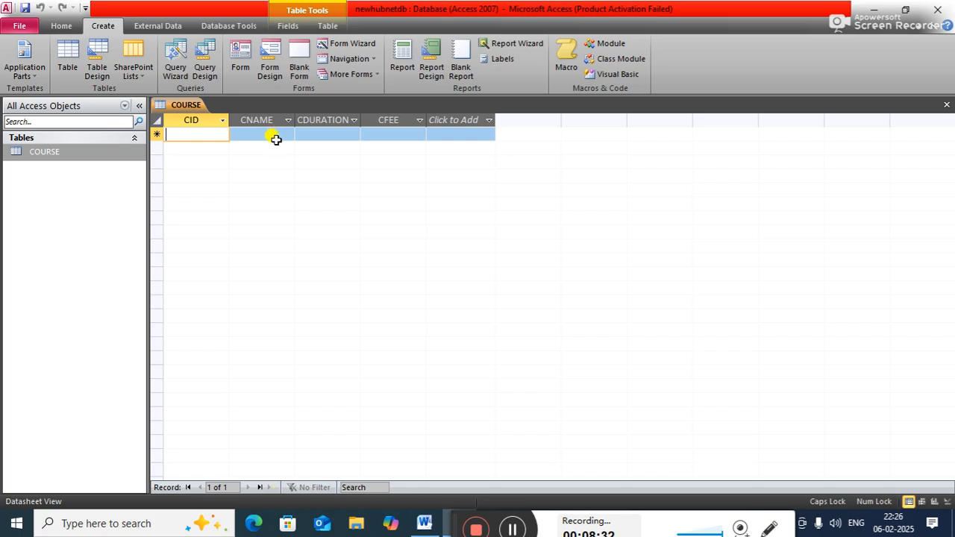
{"action": "right_click", "coordinate": [189, 119]}
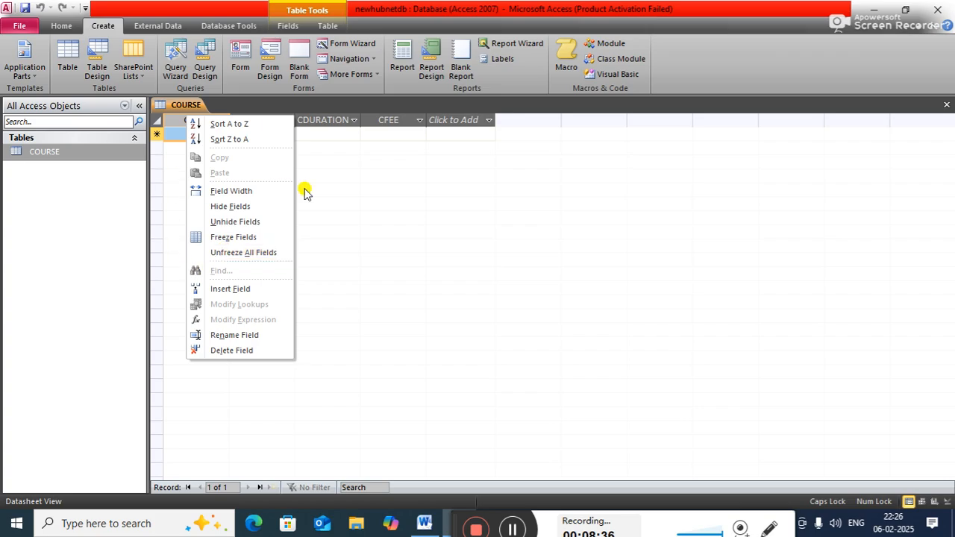
{"action": "left_click", "coordinate": [351, 264]}
{"action": "right_click", "coordinate": [189, 106]}
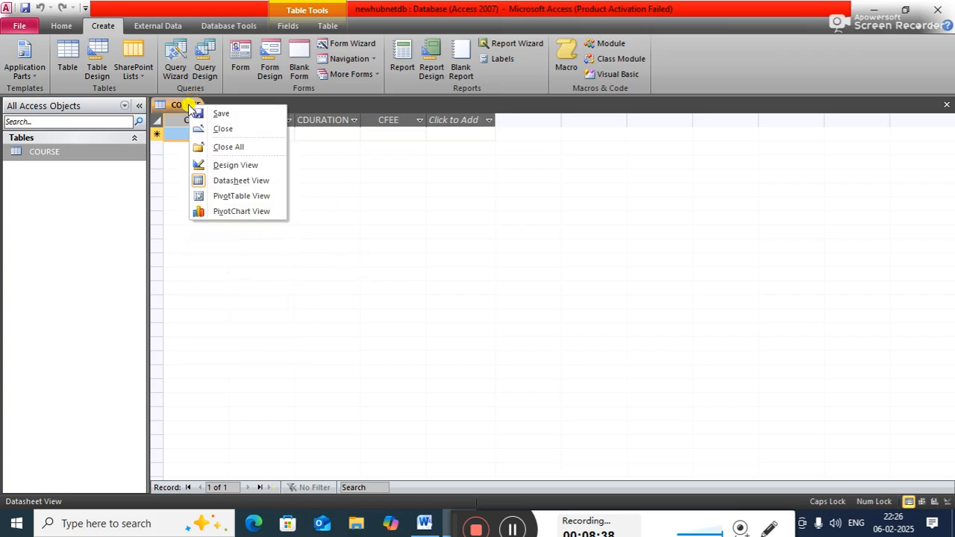
{"action": "left_click", "coordinate": [221, 128]}
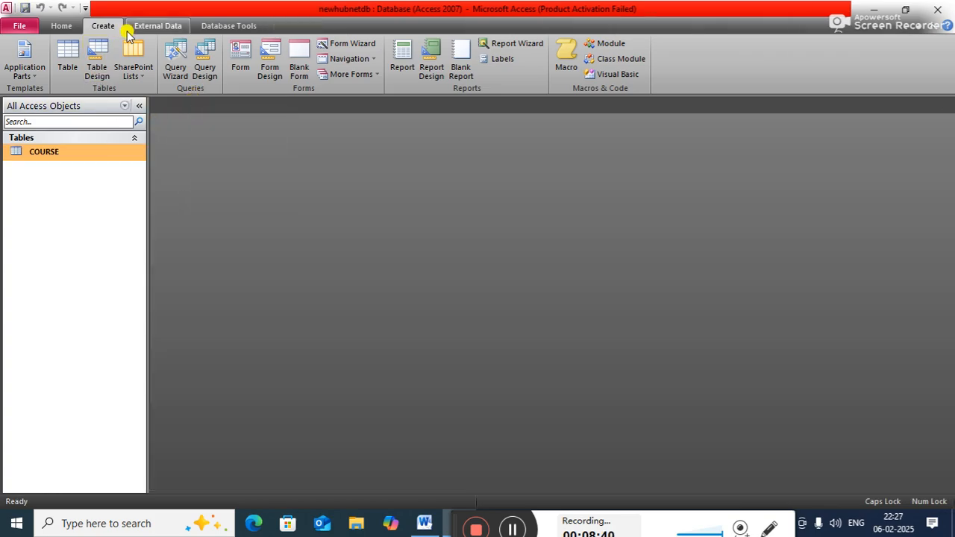
Step: Start another table in Design view and add a first field named SID with the data type Text
{"action": "left_click", "coordinate": [97, 63]}
{"action": "left_click", "coordinate": [542, 152]}
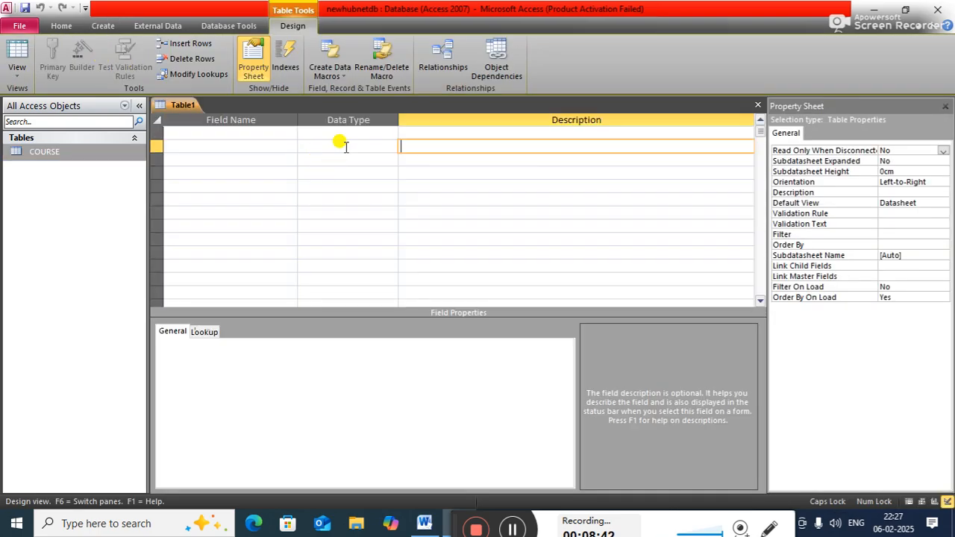
{"action": "left_click", "coordinate": [253, 132]}
{"action": "type", "text": "S"}
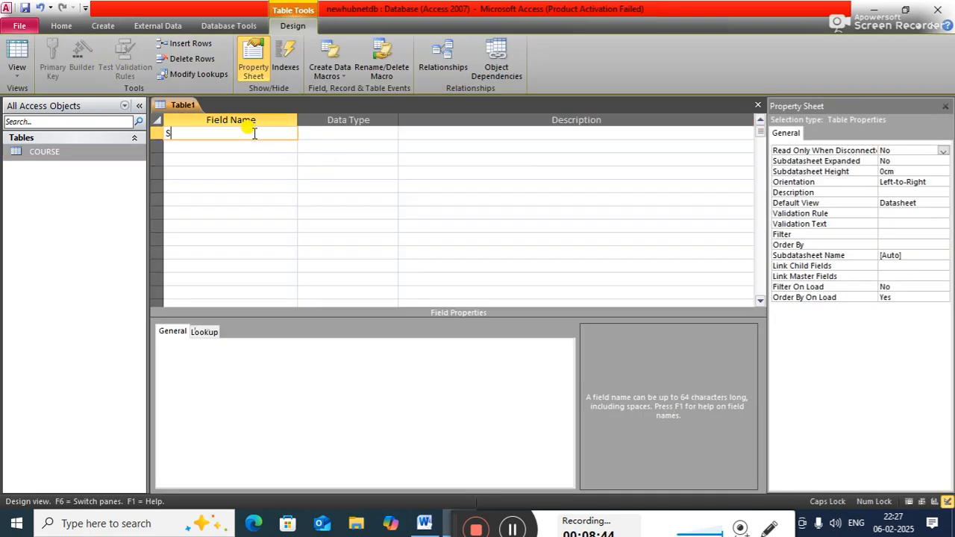
{"action": "type", "text": "ID"}
{"action": "key", "text": "Tab"}
{"action": "key", "text": "Tab"}
{"action": "key", "text": "Tab"}
Step: Add three more Text fields named SNAME, CITY and PHONE below the SID field
{"action": "type", "text": "SNAME"}
{"action": "key", "text": "Tab"}
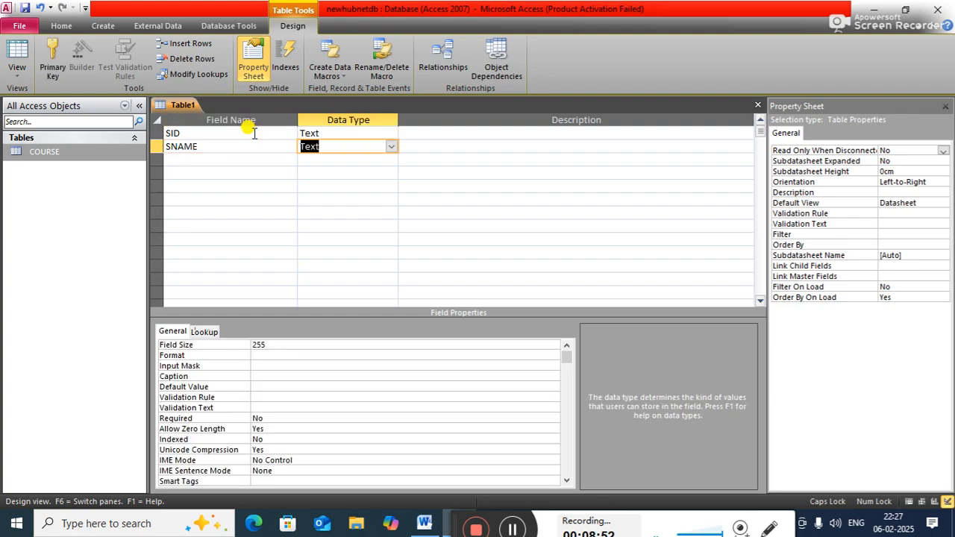
{"action": "key", "text": "Tab"}
{"action": "key", "text": "Tab"}
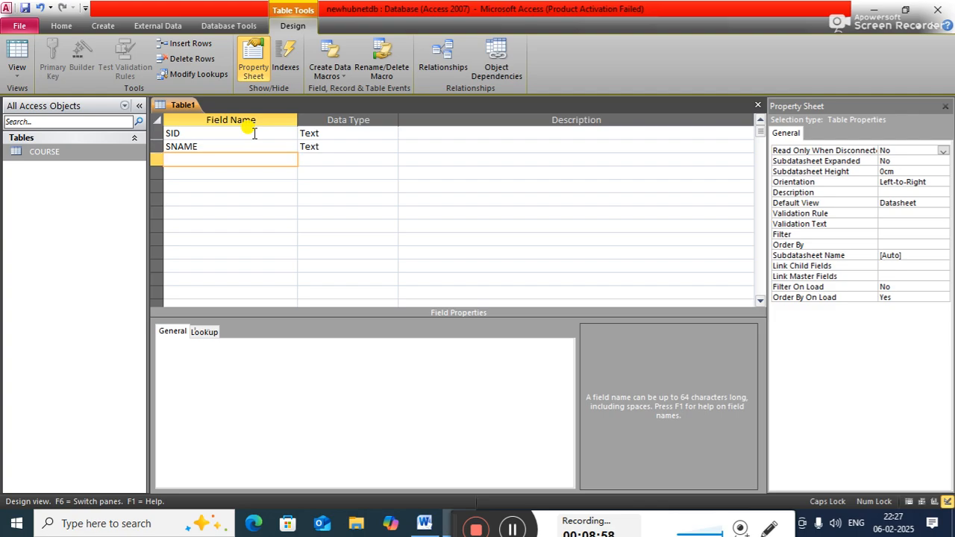
{"action": "type", "text": "CITY"}
{"action": "key", "text": "Tab"}
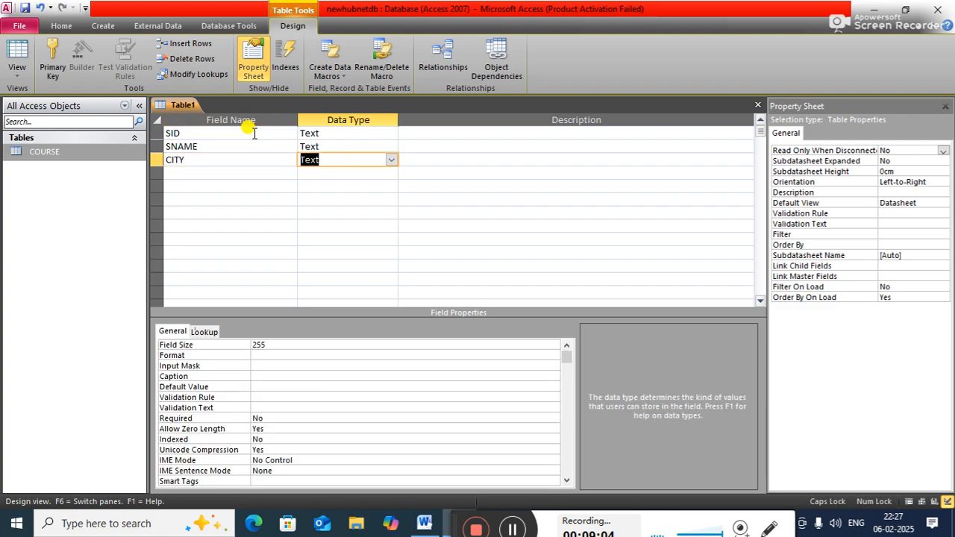
{"action": "key", "text": "Tab"}
{"action": "key", "text": "Tab"}
{"action": "type", "text": "PHONE"}
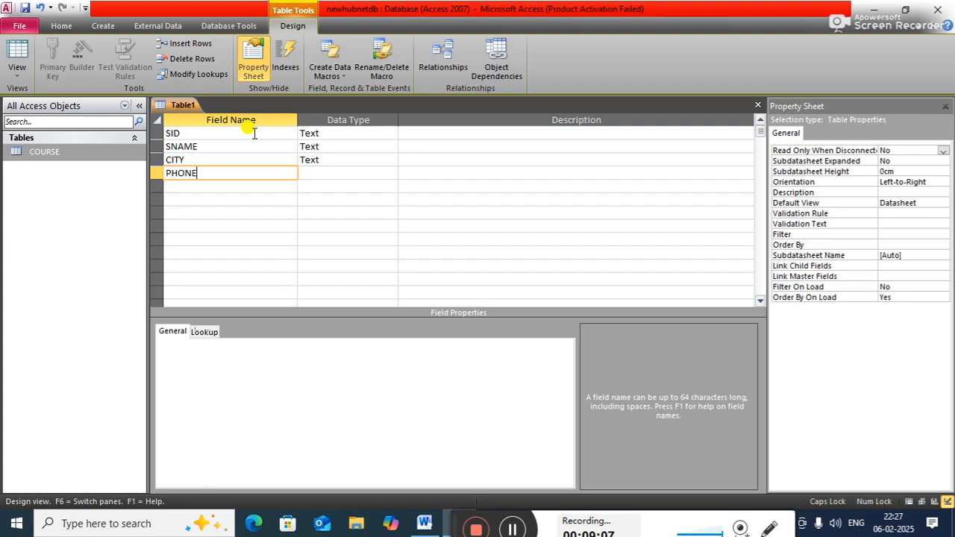
{"action": "key", "text": "Tab"}
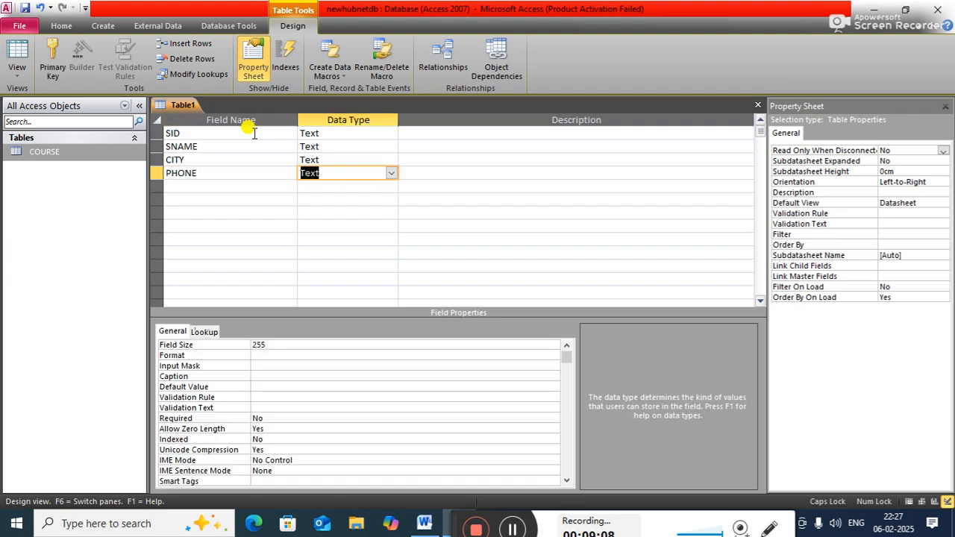
Step: Start the Input Mask Wizard for the PHONE field, saving the table as STUDENT with an automatically created primary key
{"action": "left_click", "coordinate": [295, 366]}
{"action": "left_click", "coordinate": [554, 367]}
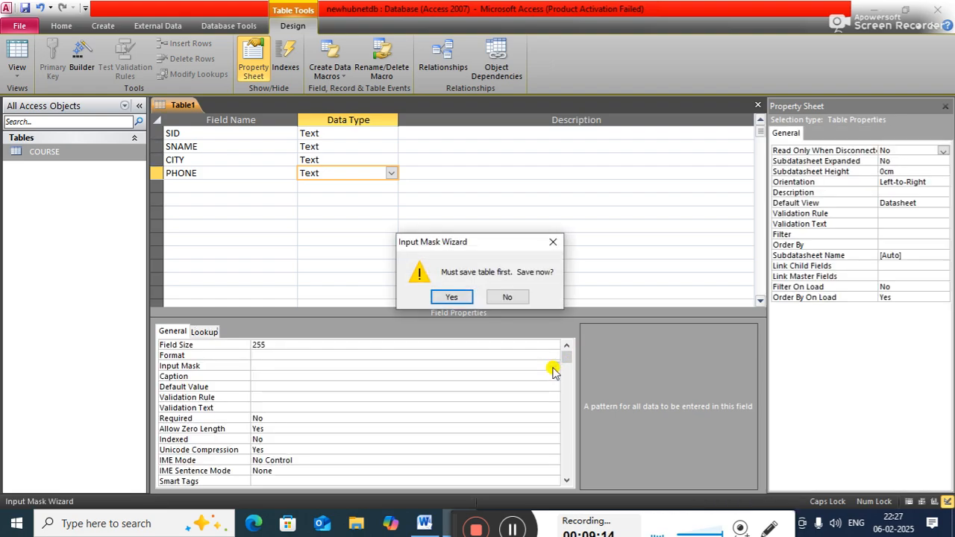
{"action": "left_click", "coordinate": [450, 297]}
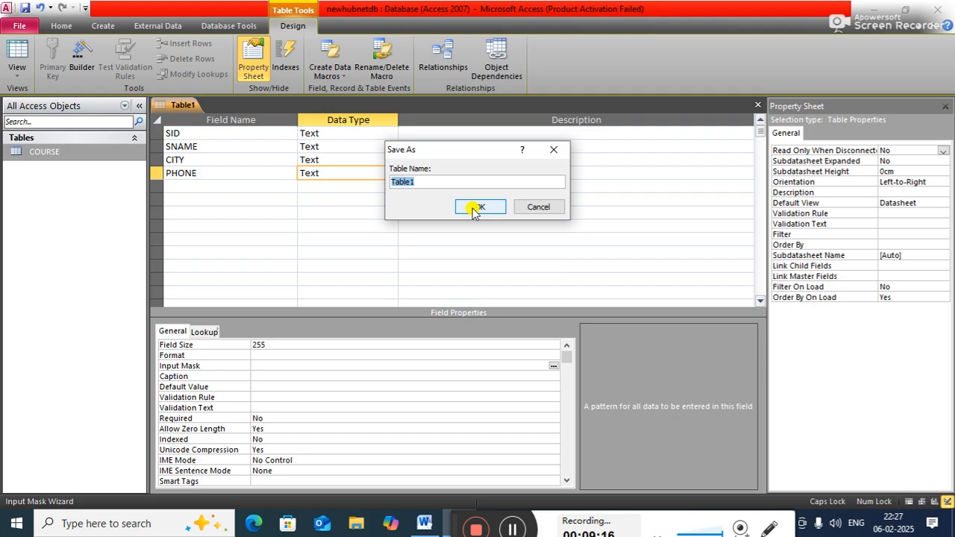
{"action": "type", "text": "STUDE"}
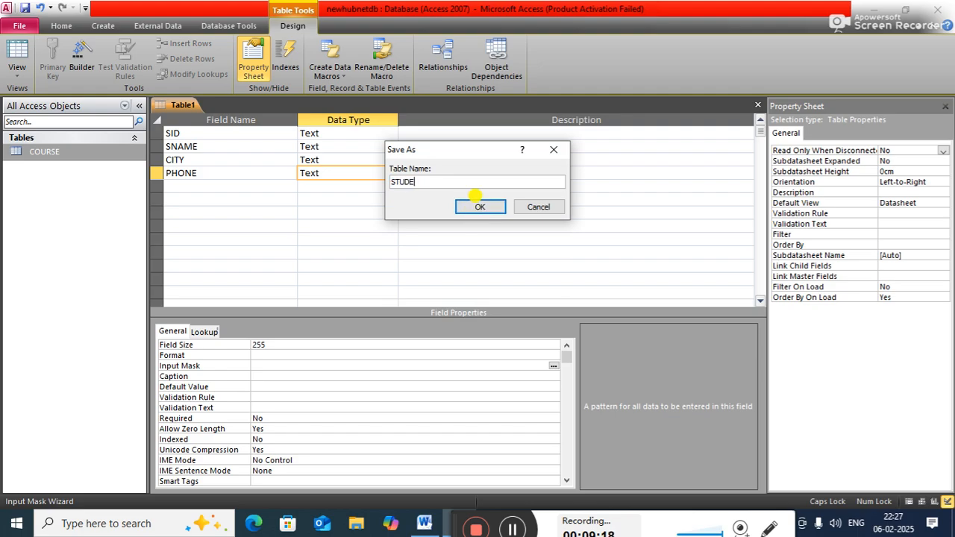
{"action": "type", "text": "NT"}
{"action": "left_click", "coordinate": [492, 207]}
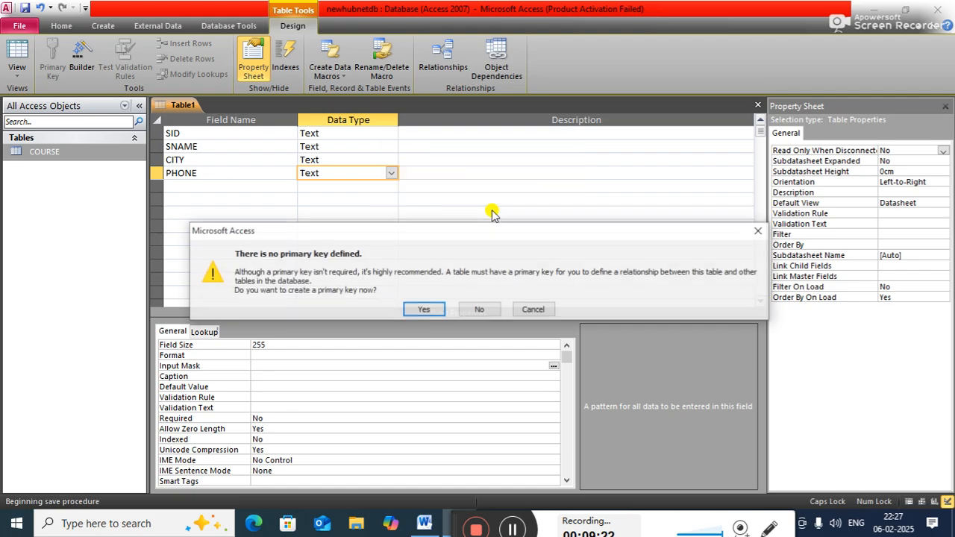
{"action": "left_click", "coordinate": [423, 309]}
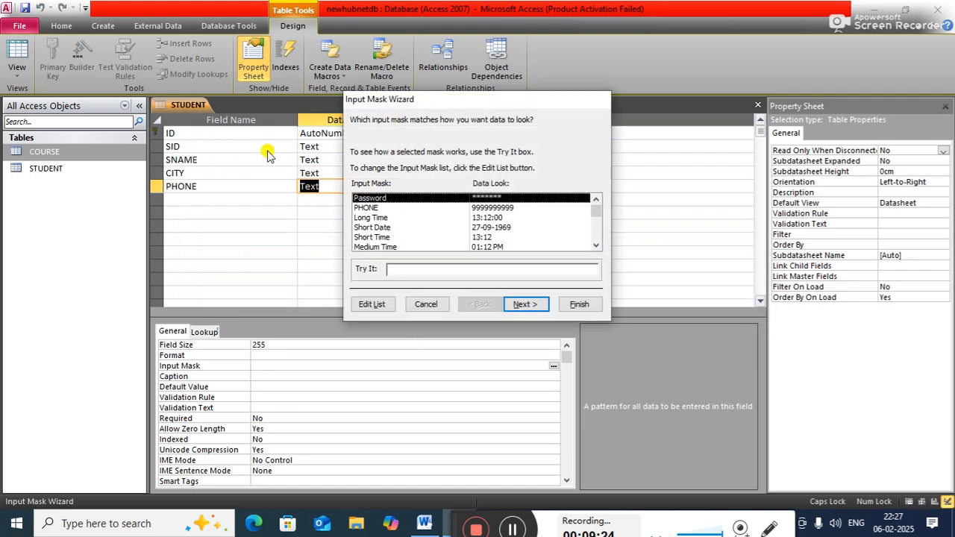
Step: Apply the predefined PHONE input mask to the PHONE field, storing the data without the symbols in the mask
{"action": "left_click", "coordinate": [371, 208]}
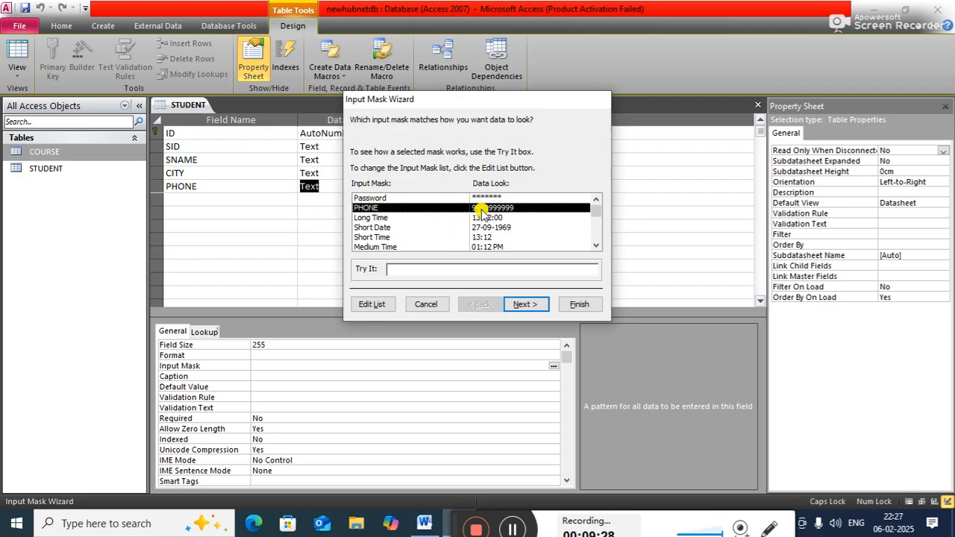
{"action": "left_click", "coordinate": [526, 305]}
{"action": "left_click", "coordinate": [516, 304]}
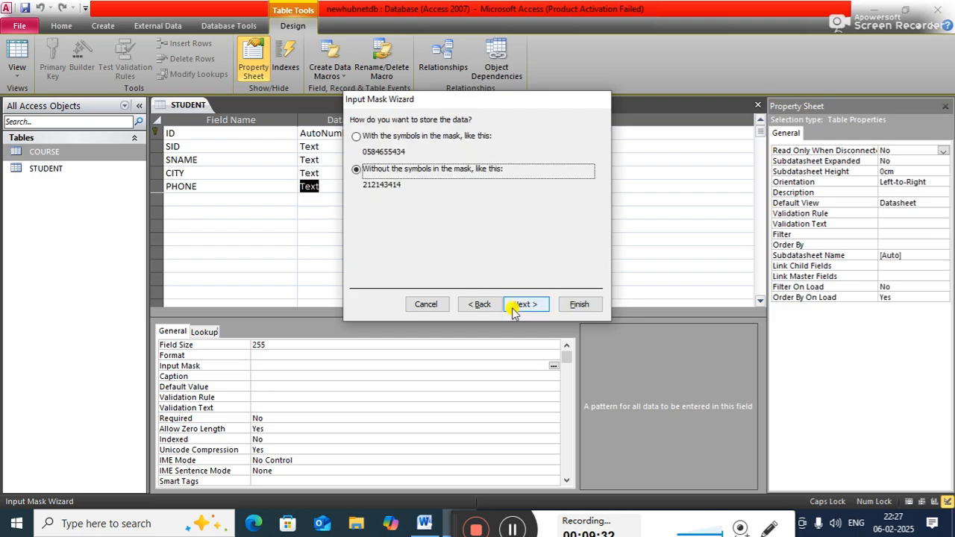
{"action": "left_click", "coordinate": [512, 309]}
{"action": "left_click", "coordinate": [573, 304]}
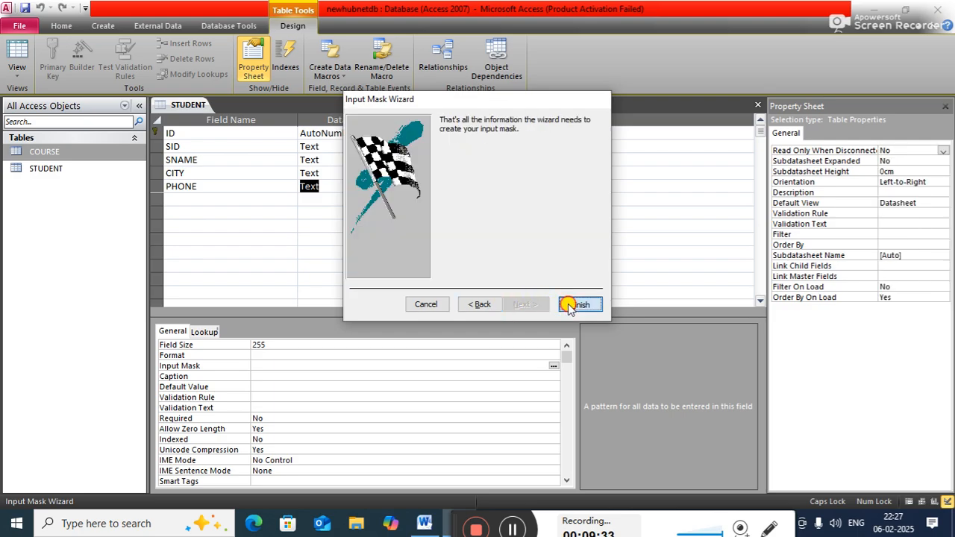
Step: Make SID the primary key of the STUDENT table and delete the automatically added ID field
{"action": "right_click", "coordinate": [152, 148]}
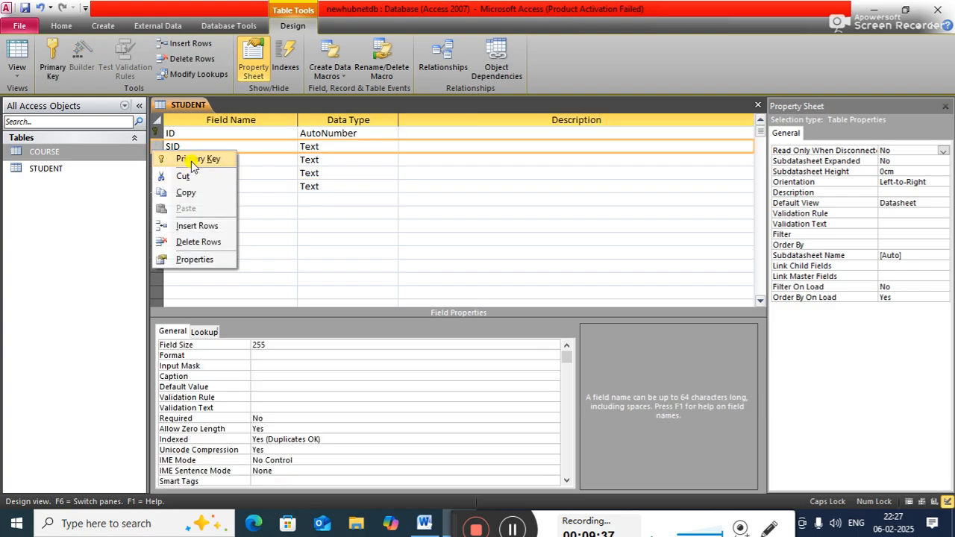
{"action": "left_click", "coordinate": [194, 156]}
{"action": "right_click", "coordinate": [159, 135]}
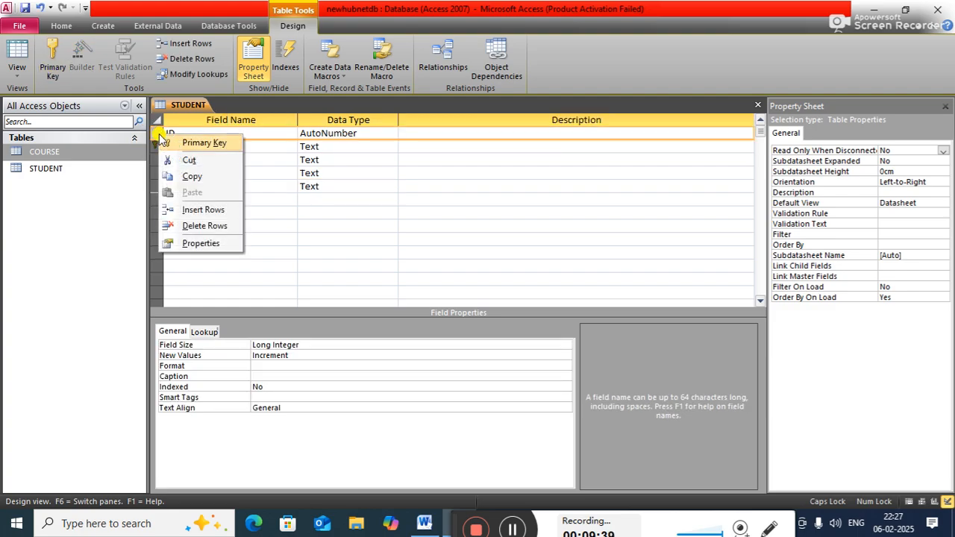
{"action": "left_click", "coordinate": [186, 224]}
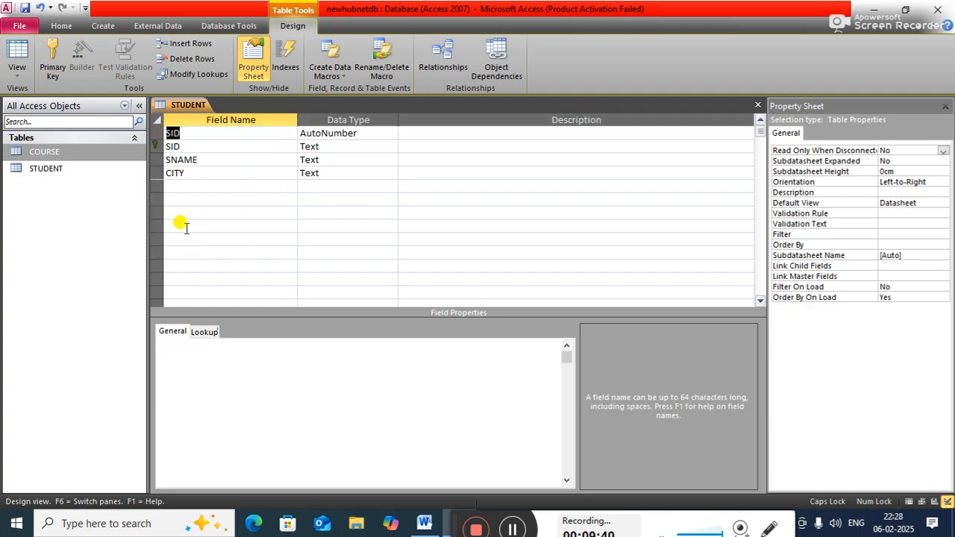
{"action": "left_click", "coordinate": [332, 173]}
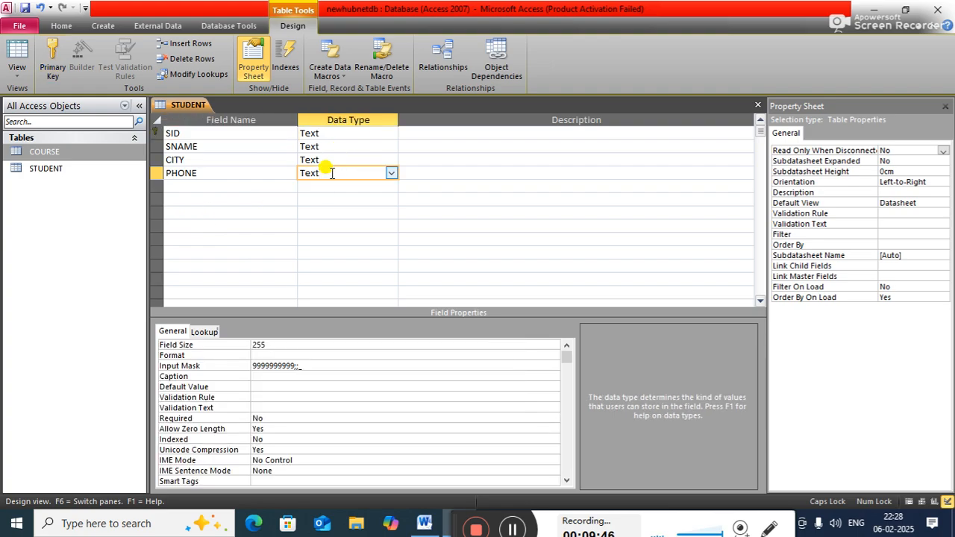
Step: Add a field named EMAIL with the data type Hyperlink below the PHONE field
{"action": "left_click", "coordinate": [226, 186]}
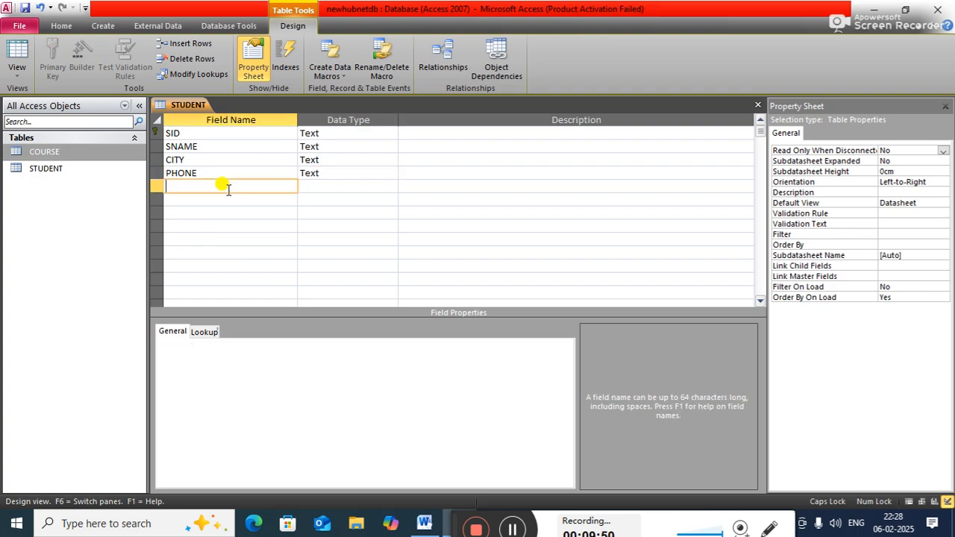
{"action": "type", "text": "EMAIL"}
{"action": "key", "text": "Tab"}
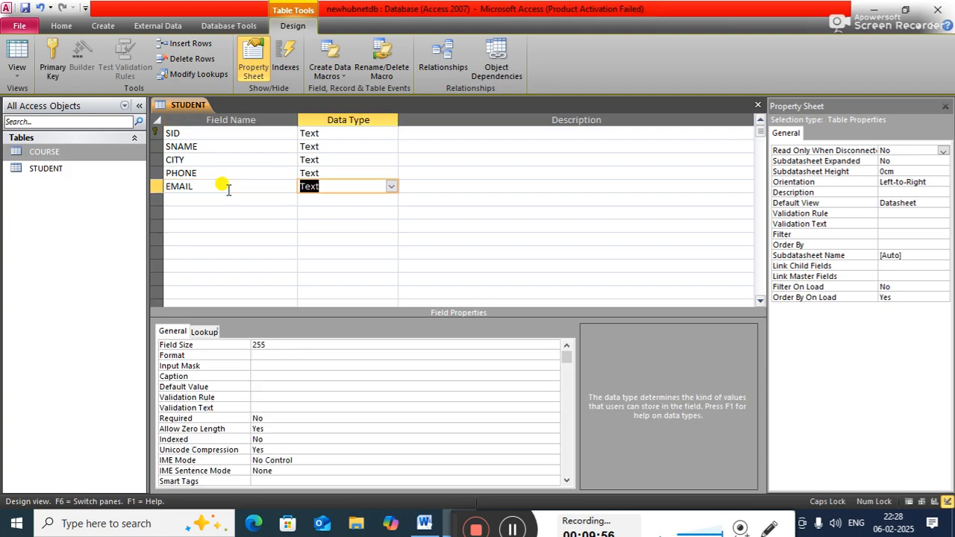
{"action": "type", "text": "HYPER"}
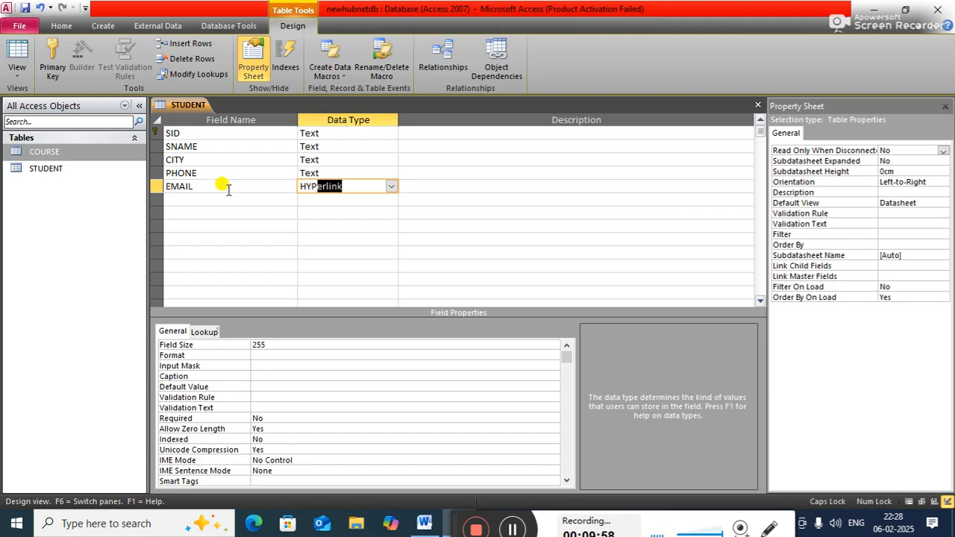
{"action": "key", "text": "Tab"}
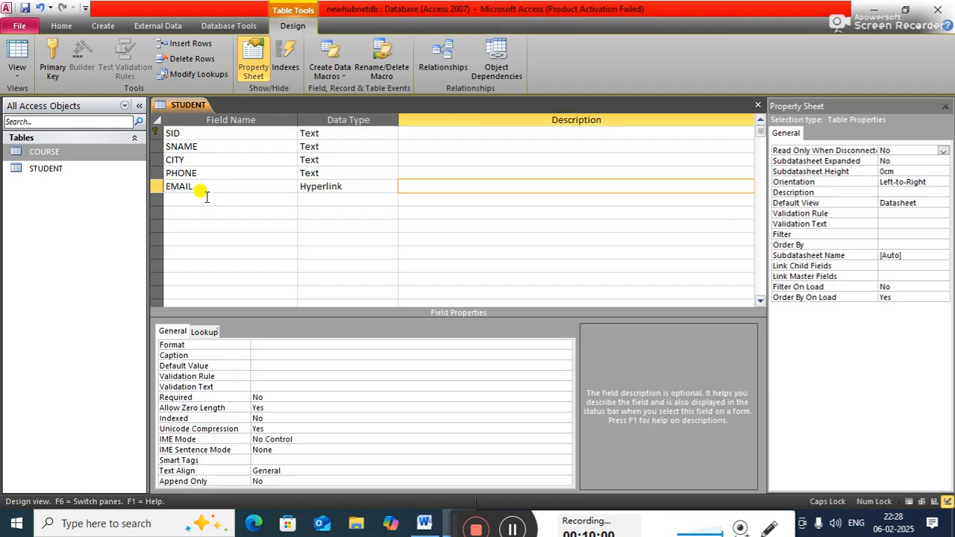
Step: Add a field named DOA with the data type Date/Time below the EMAIL field
{"action": "left_click", "coordinate": [206, 198]}
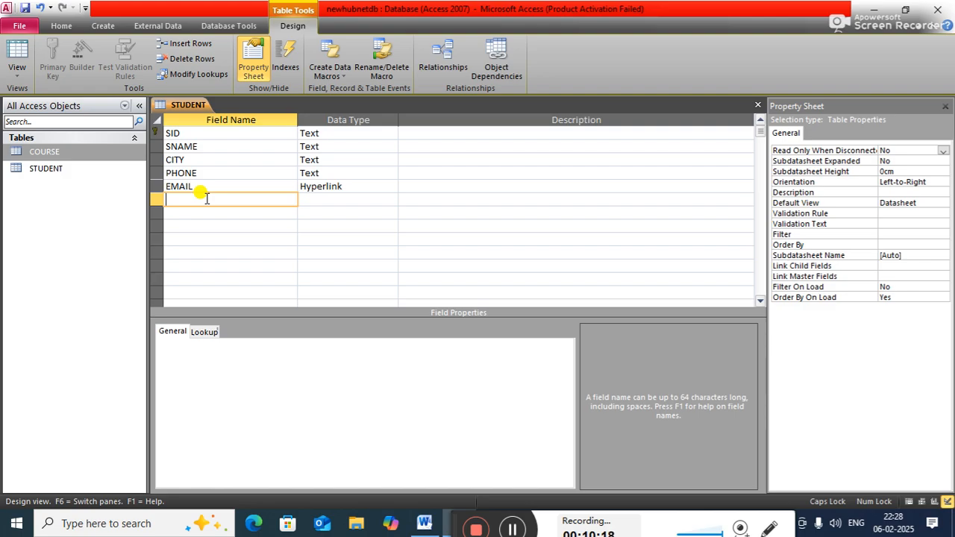
{"action": "type", "text": "DOA"}
{"action": "key", "text": "Tab"}
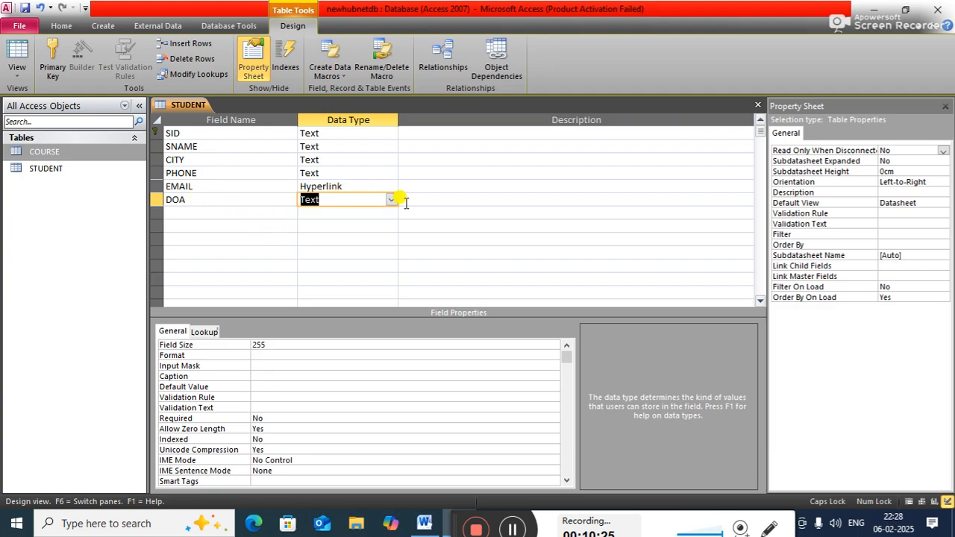
{"action": "type", "text": "DATe/Time"}
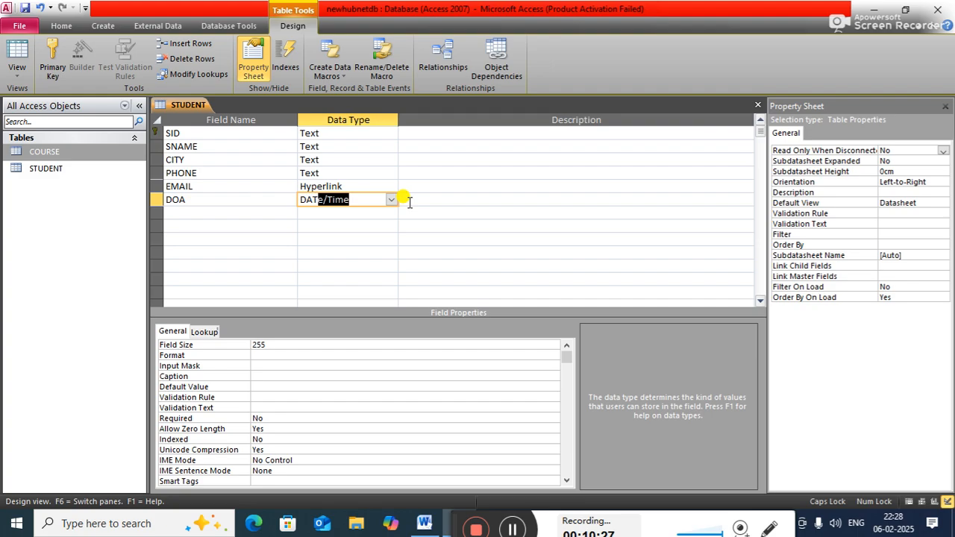
{"action": "left_click", "coordinate": [426, 199]}
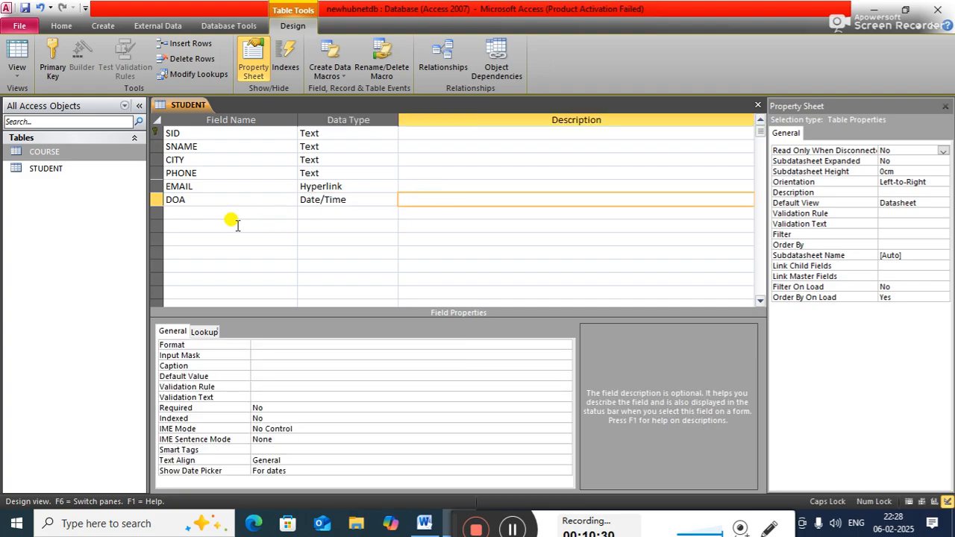
Step: Add a field named CID with the data type Text below the DOA field
{"action": "left_click", "coordinate": [202, 211]}
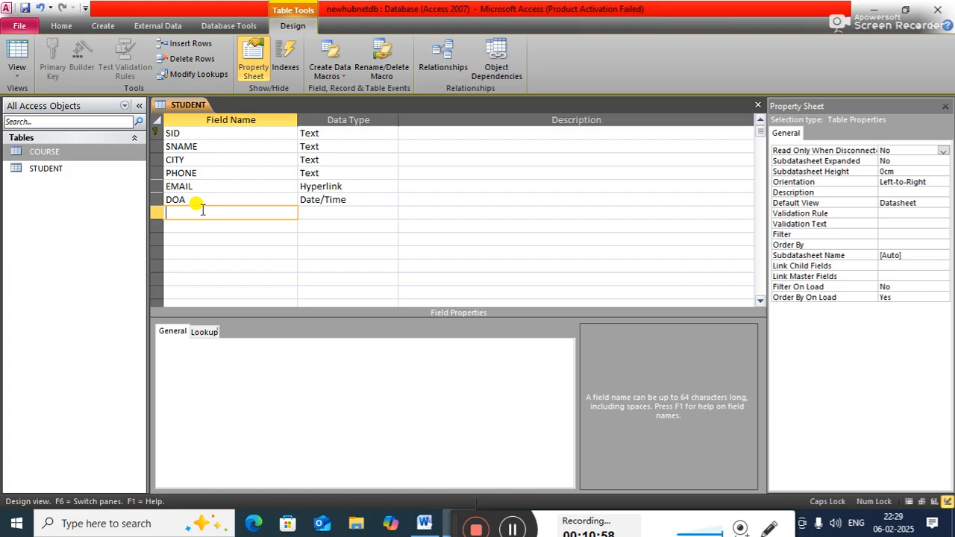
{"action": "type", "text": "CID"}
{"action": "key", "text": "Tab"}
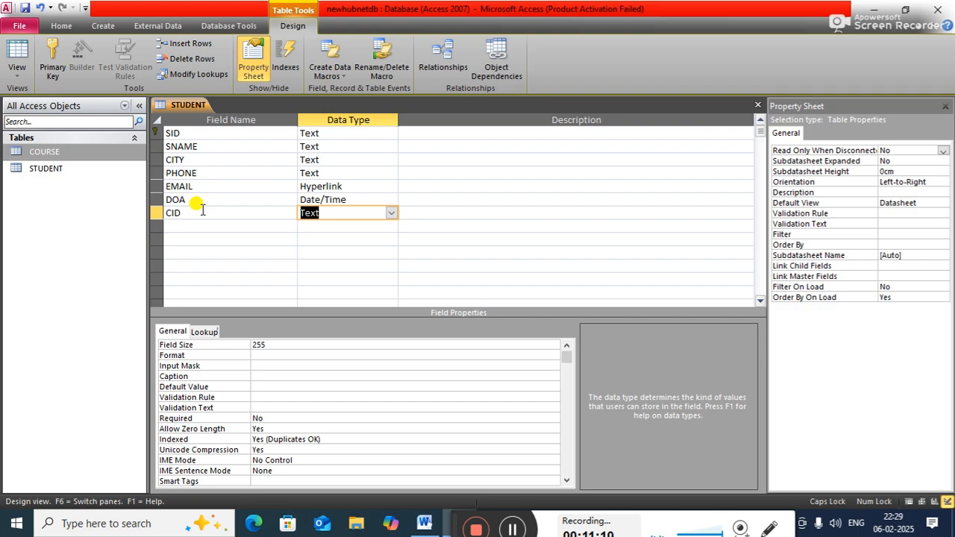
Step: Try to set up a lookup for the STUDENT table's CID field using the CID values from the COURSE table
{"action": "left_click", "coordinate": [390, 213]}
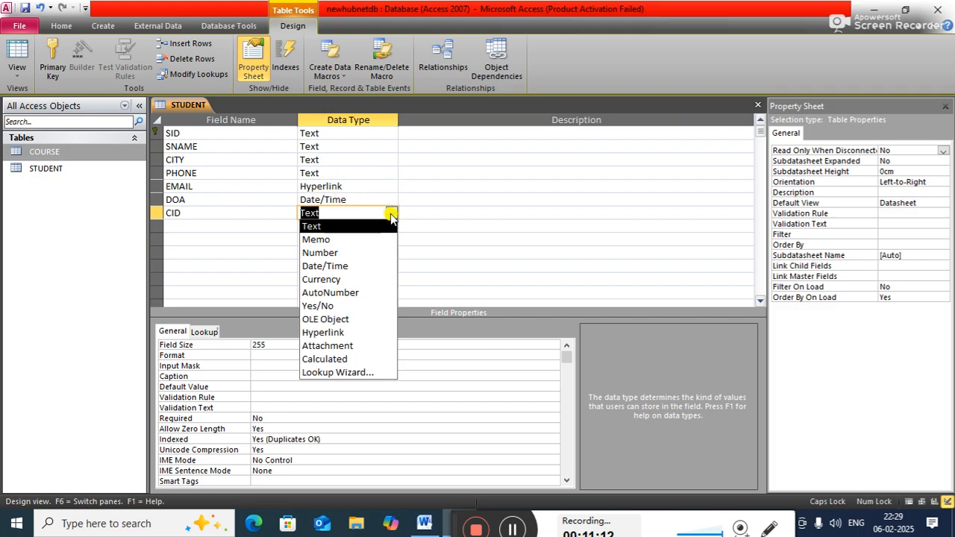
{"action": "left_click", "coordinate": [366, 375]}
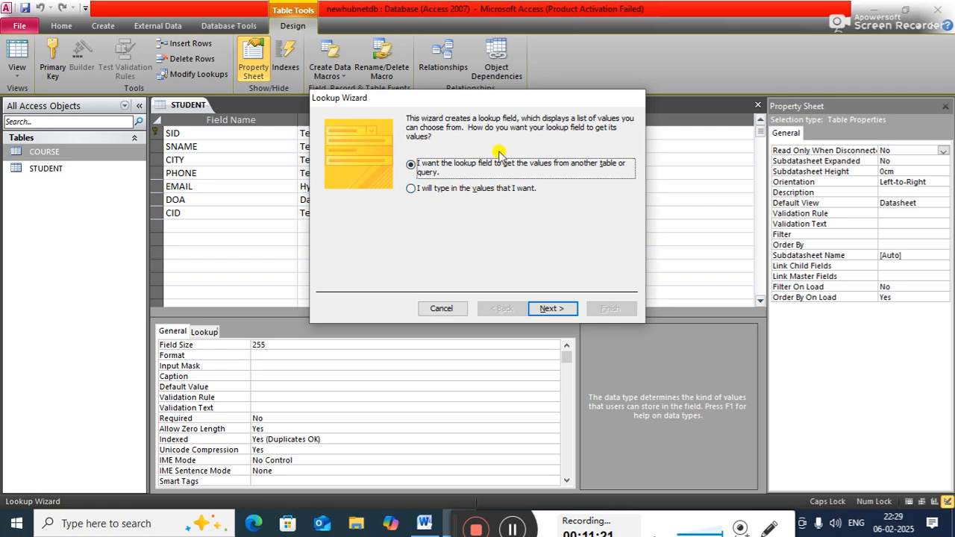
{"action": "left_click_drag", "start_coordinate": [473, 104], "coordinate": [529, 93]}
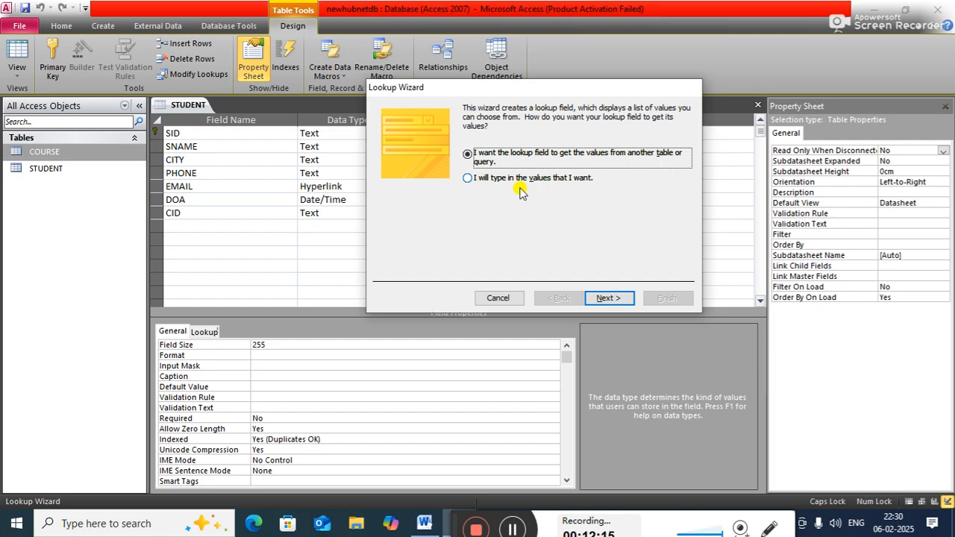
{"action": "left_click", "coordinate": [608, 302]}
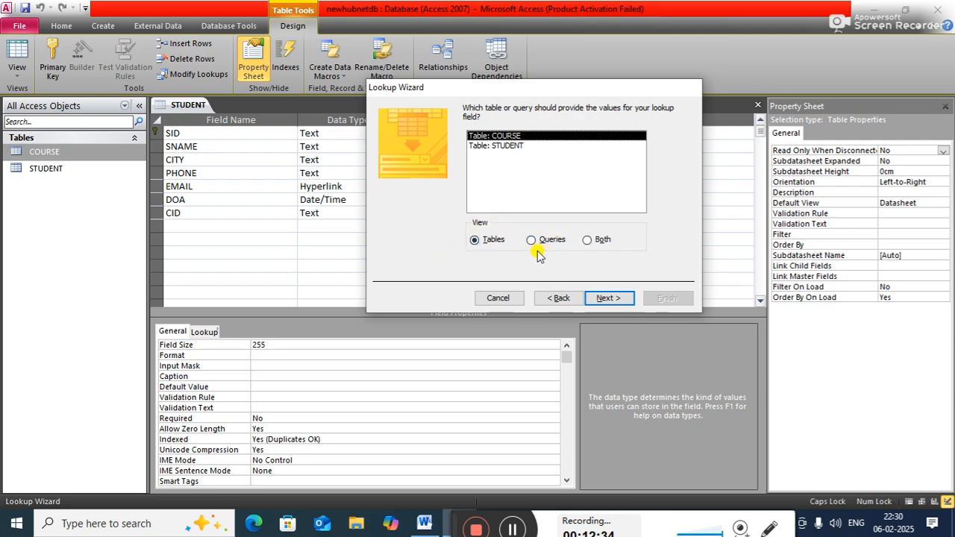
{"action": "left_click", "coordinate": [604, 298]}
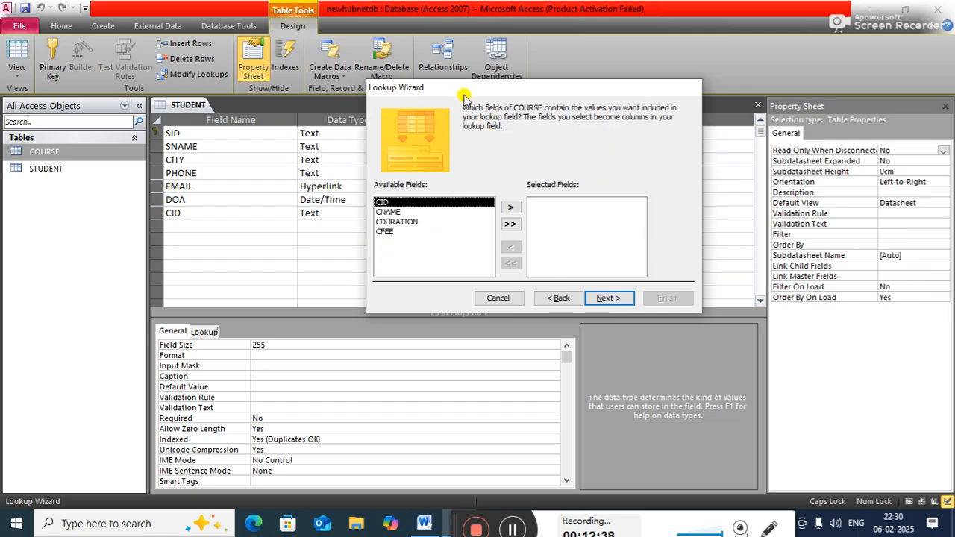
{"action": "left_click_drag", "start_coordinate": [463, 89], "coordinate": [548, 83]}
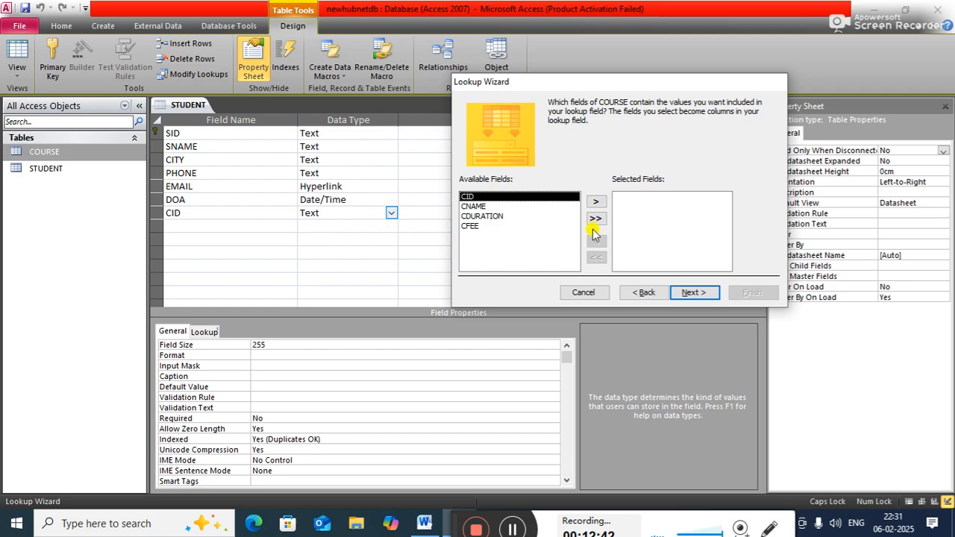
{"action": "left_click", "coordinate": [595, 203]}
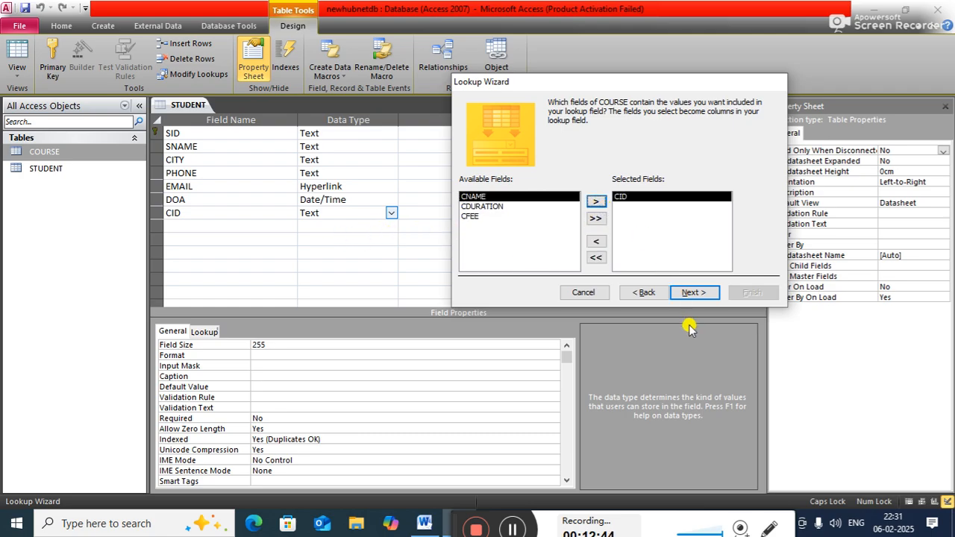
{"action": "left_click", "coordinate": [692, 295]}
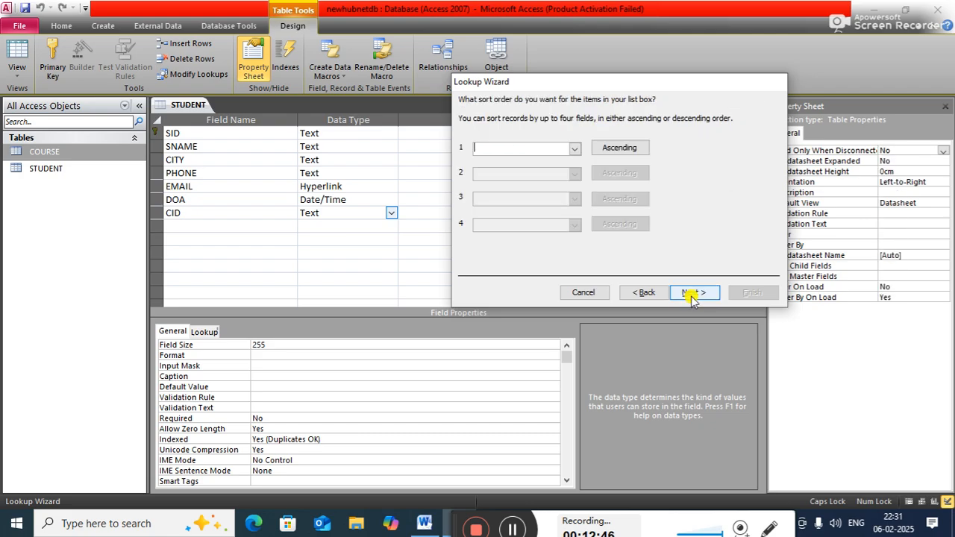
Step: Try to complete the lookup with ascending order by CID and the label CID, saving the table for the relationship
{"action": "left_click", "coordinate": [575, 149]}
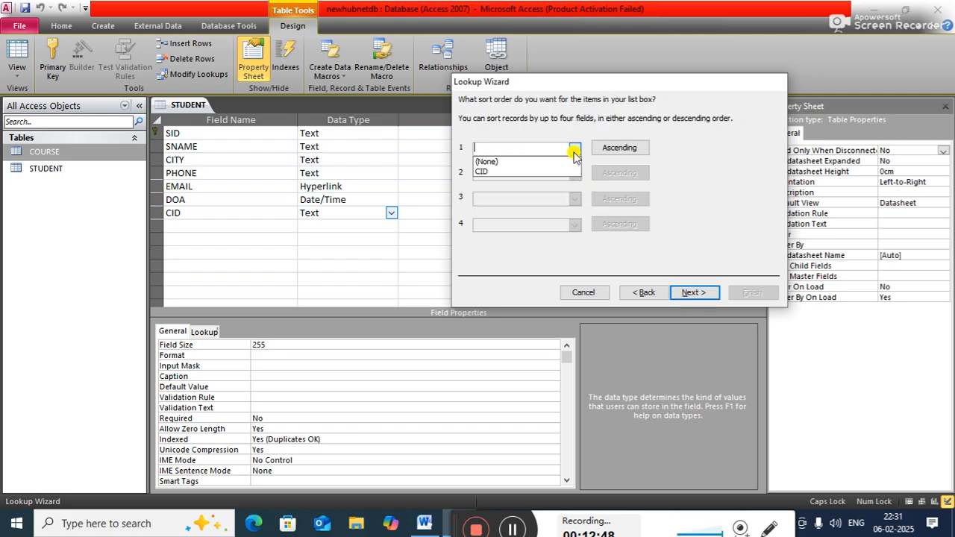
{"action": "left_click", "coordinate": [532, 173]}
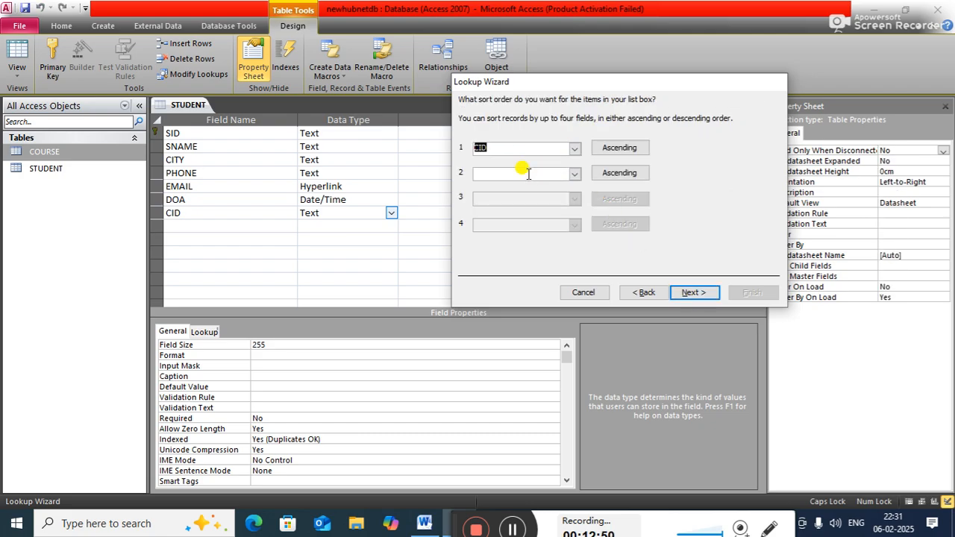
{"action": "left_click", "coordinate": [686, 293]}
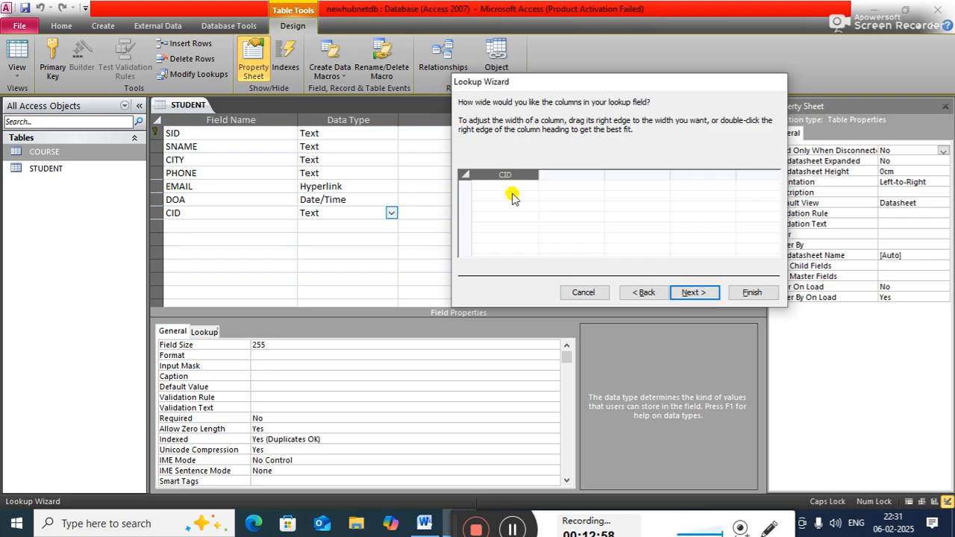
{"action": "left_click", "coordinate": [687, 293]}
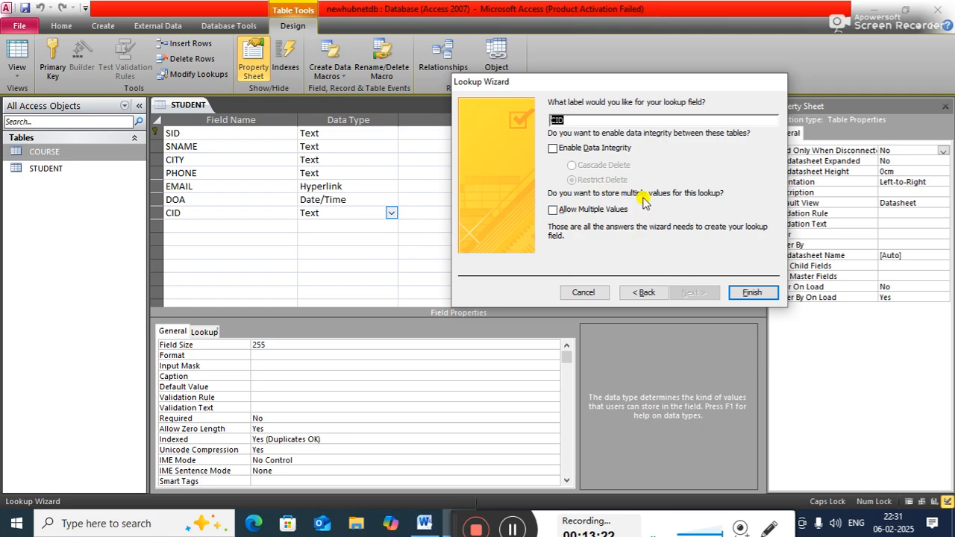
{"action": "left_click", "coordinate": [743, 295]}
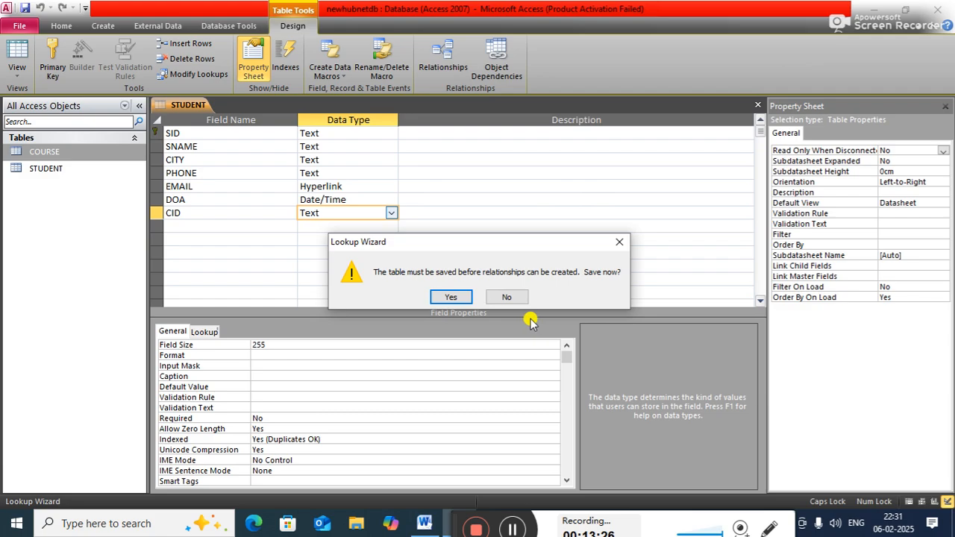
{"action": "left_click", "coordinate": [455, 301]}
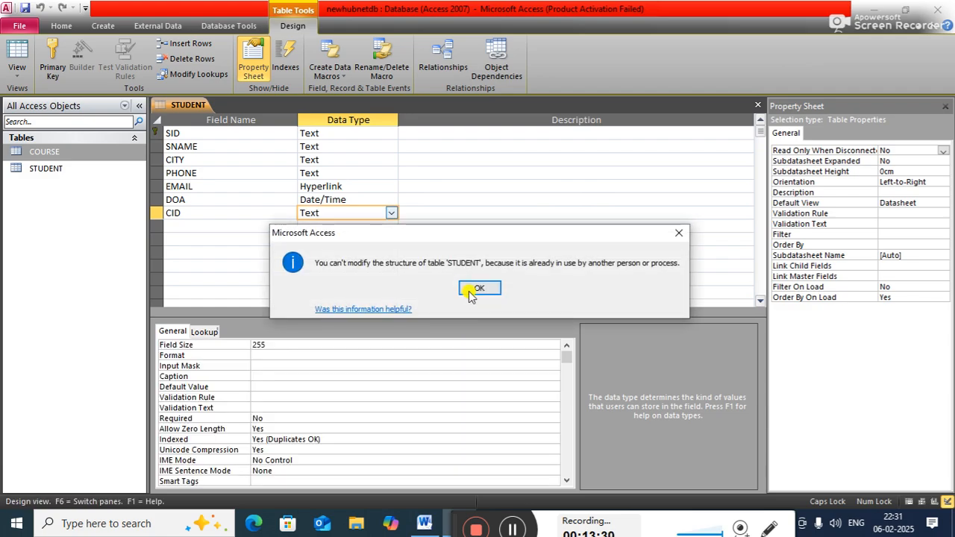
{"action": "left_click", "coordinate": [478, 287]}
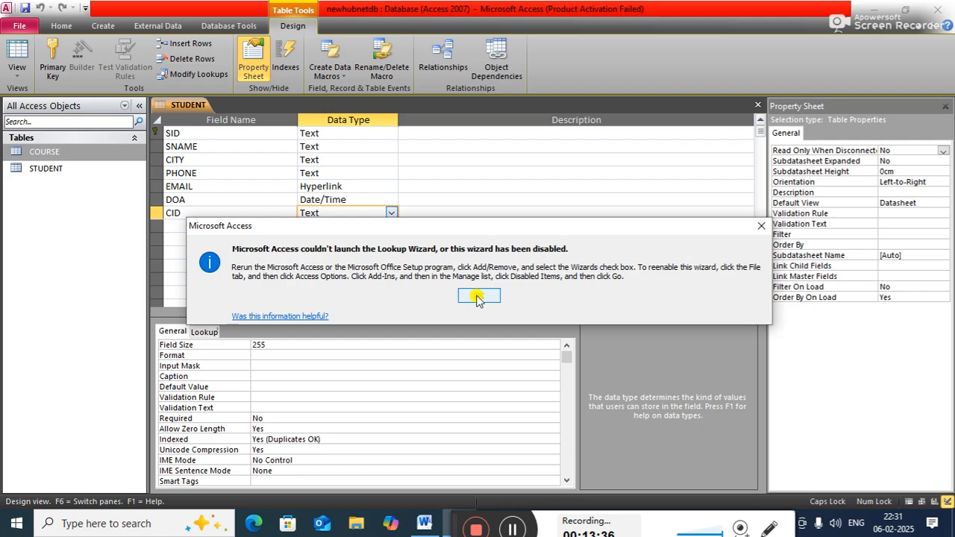
{"action": "left_click", "coordinate": [478, 296]}
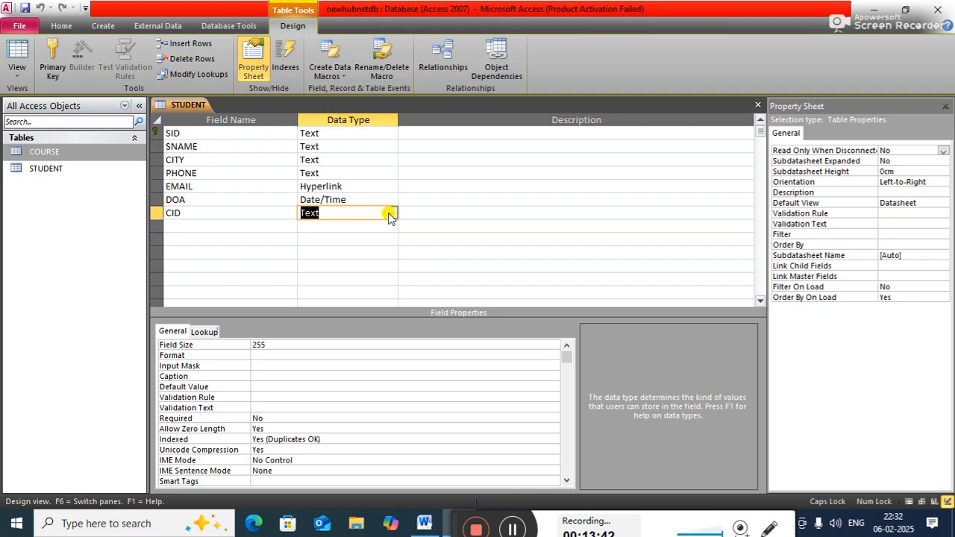
Step: Save the STUDENT table and try again to set up a lookup for its CID field from COURSE's CID values
{"action": "right_click", "coordinate": [178, 105]}
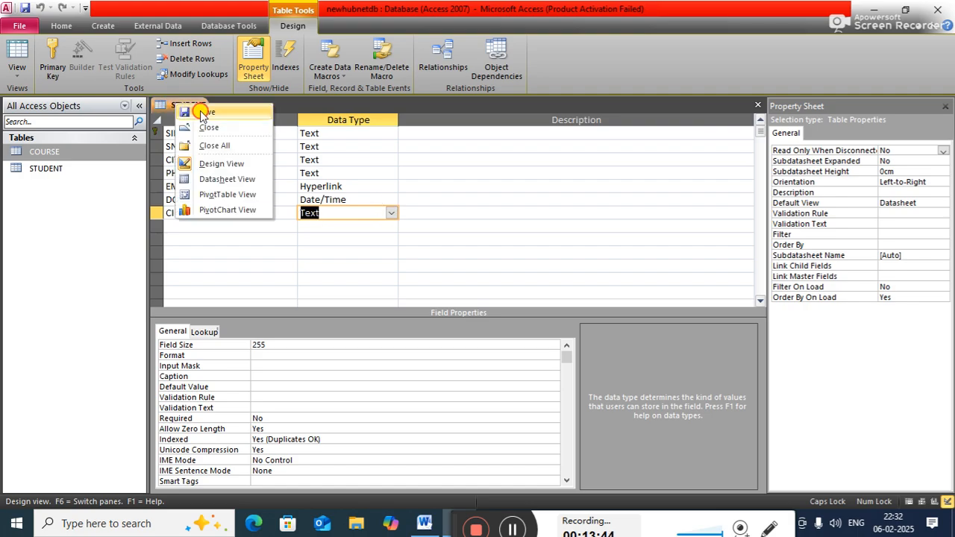
{"action": "left_click", "coordinate": [202, 112]}
{"action": "left_click", "coordinate": [390, 213]}
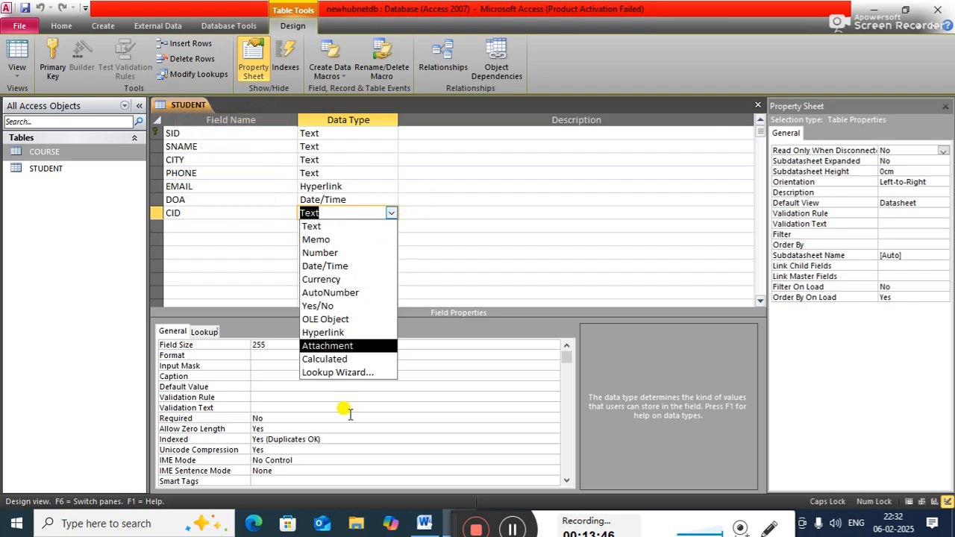
{"action": "left_click", "coordinate": [340, 372]}
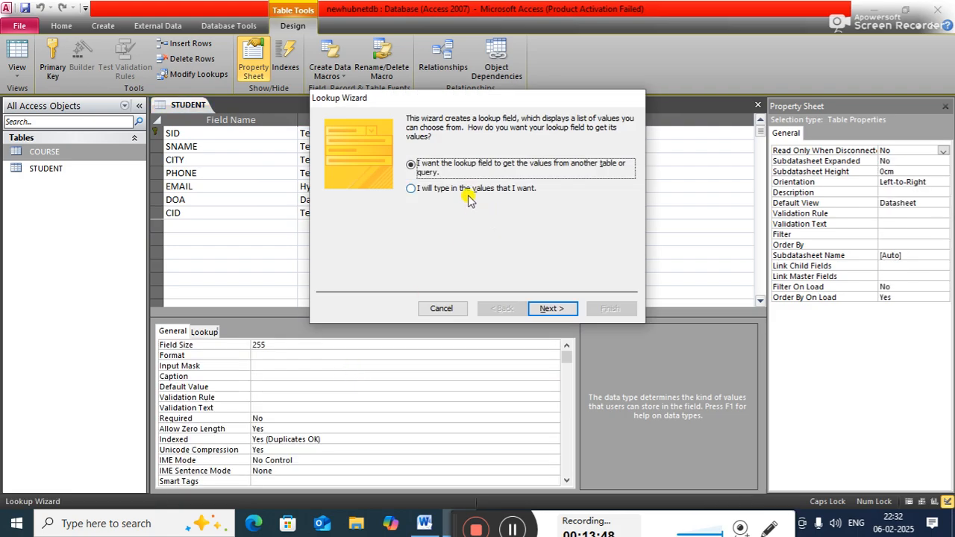
{"action": "left_click", "coordinate": [560, 309]}
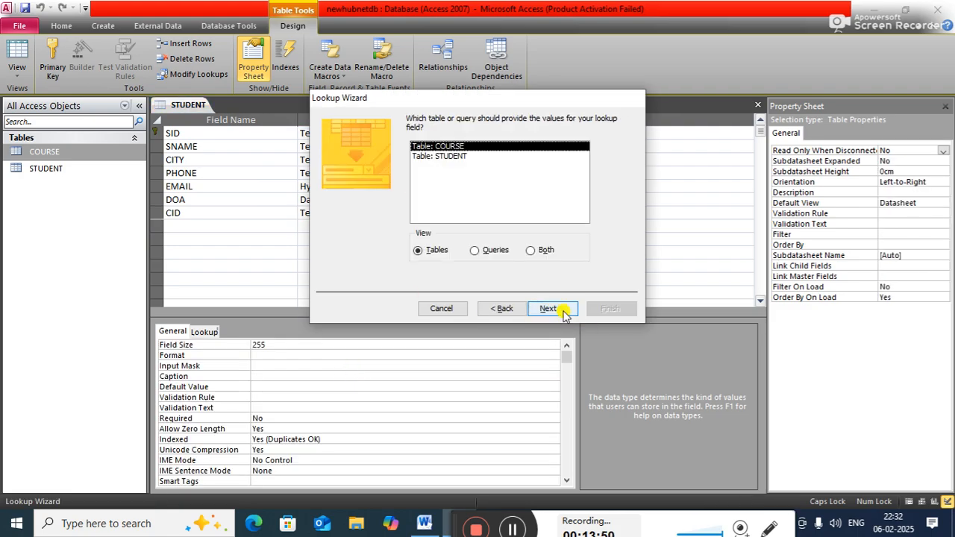
{"action": "left_click", "coordinate": [563, 312]}
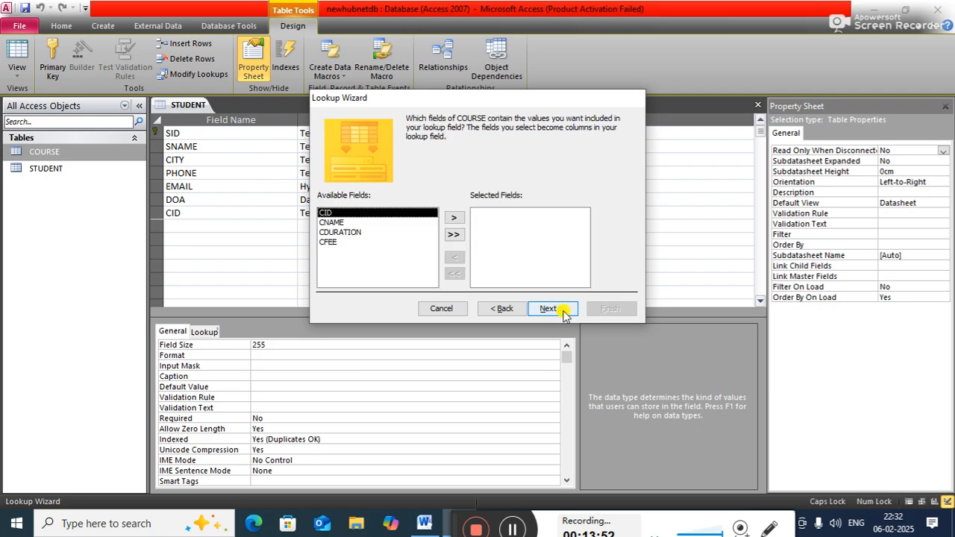
{"action": "left_click", "coordinate": [452, 218]}
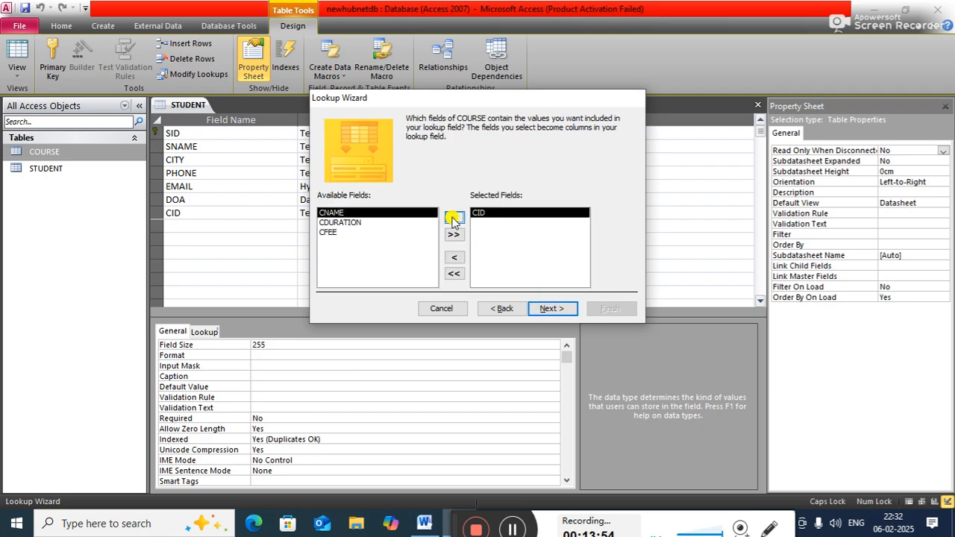
Step: Try to complete the lookup without a sort order under the label CID, saving the table for the relationship
{"action": "left_click", "coordinate": [550, 309]}
{"action": "left_click", "coordinate": [550, 309]}
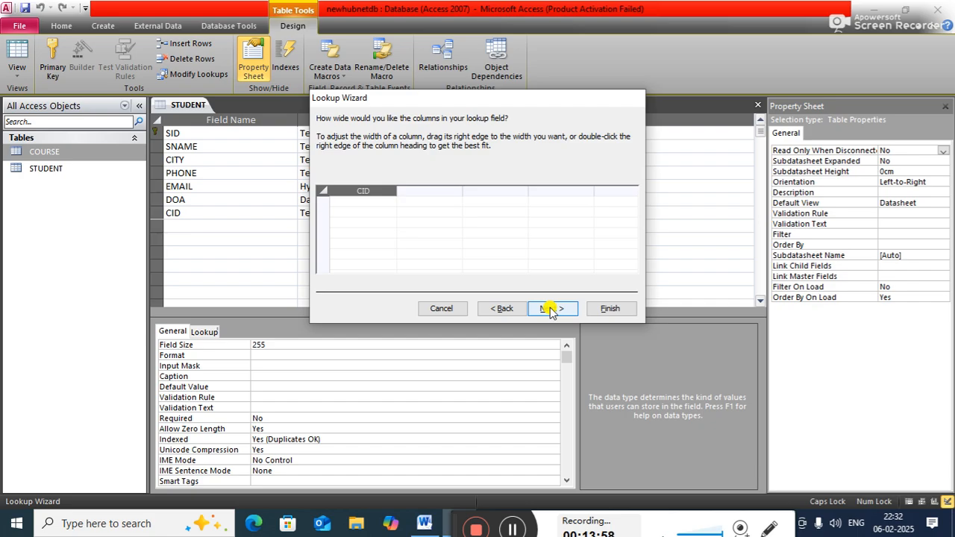
{"action": "left_click", "coordinate": [550, 309]}
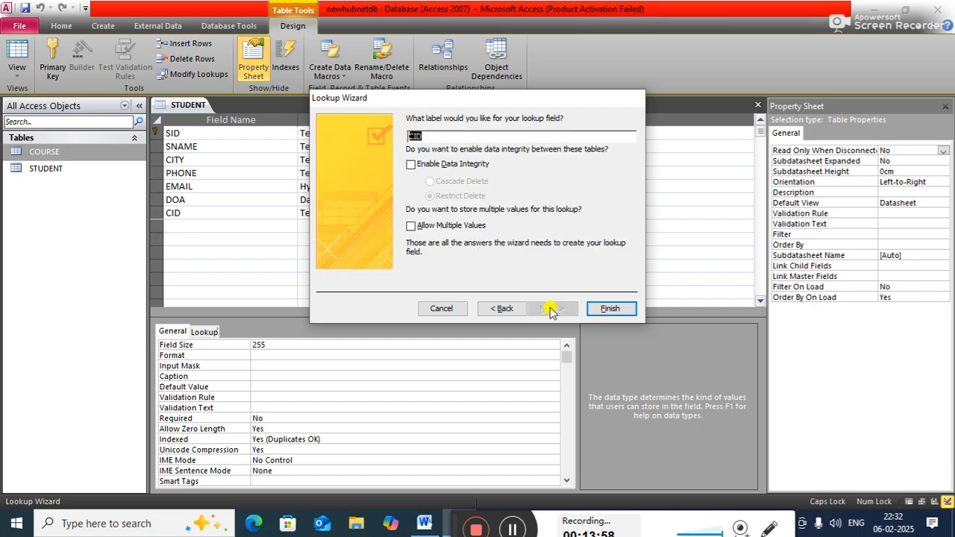
{"action": "left_click", "coordinate": [609, 308]}
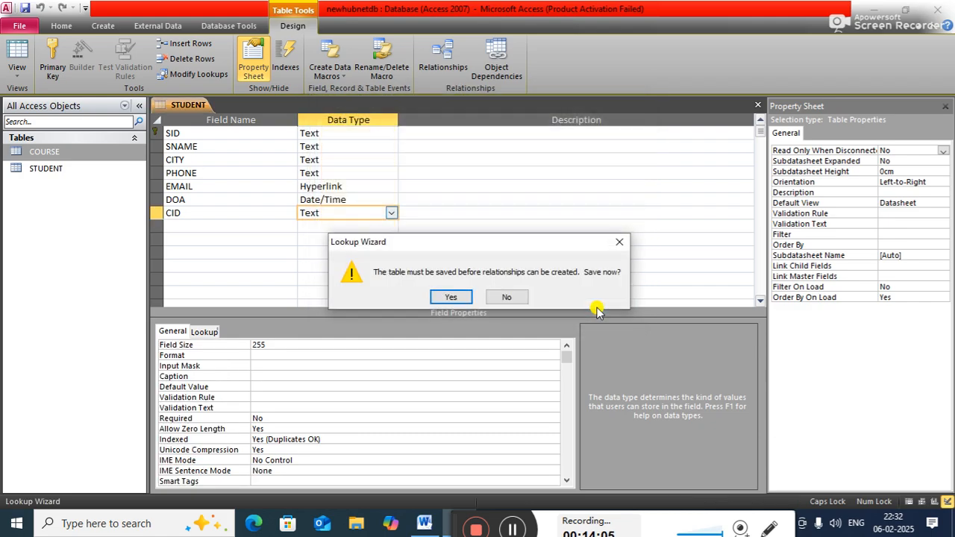
{"action": "left_click", "coordinate": [448, 297]}
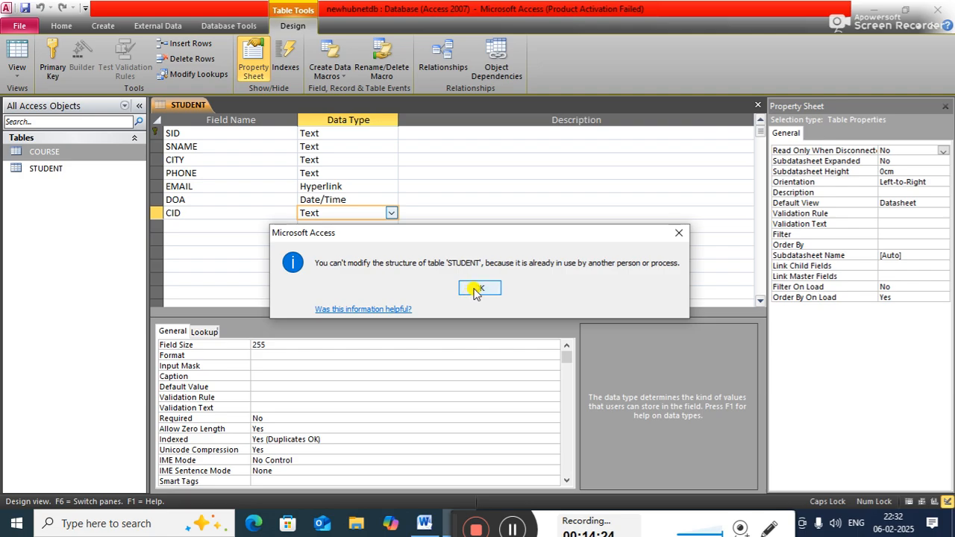
{"action": "left_click", "coordinate": [476, 291]}
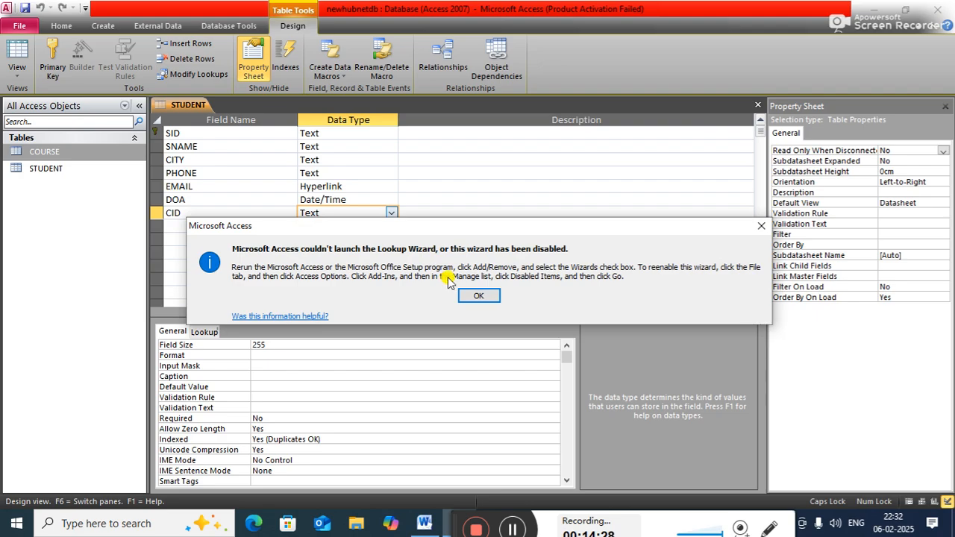
{"action": "left_click", "coordinate": [479, 296]}
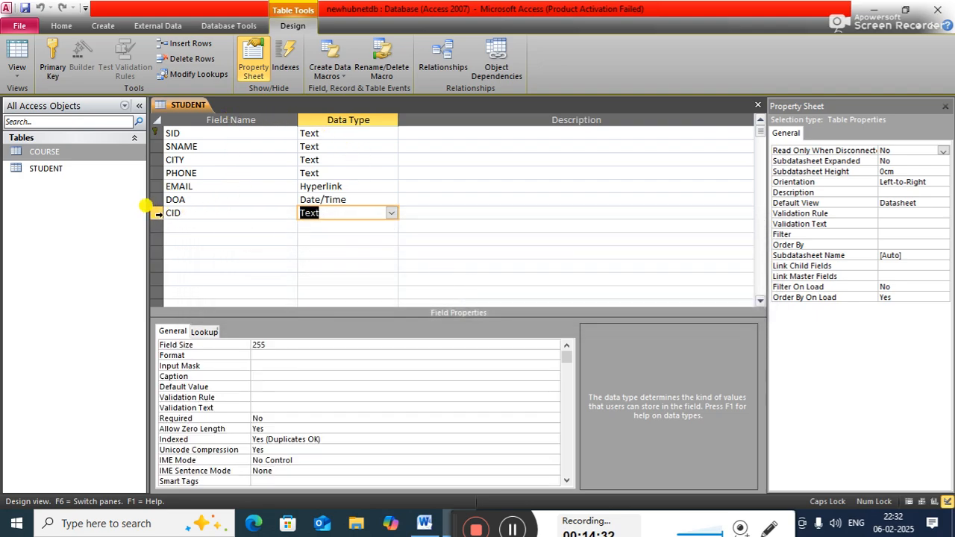
Step: Delete the CID field along with its indexes from the STUDENT table and save the table
{"action": "left_click", "coordinate": [149, 208]}
{"action": "right_click", "coordinate": [150, 211]}
{"action": "left_click", "coordinate": [183, 304]}
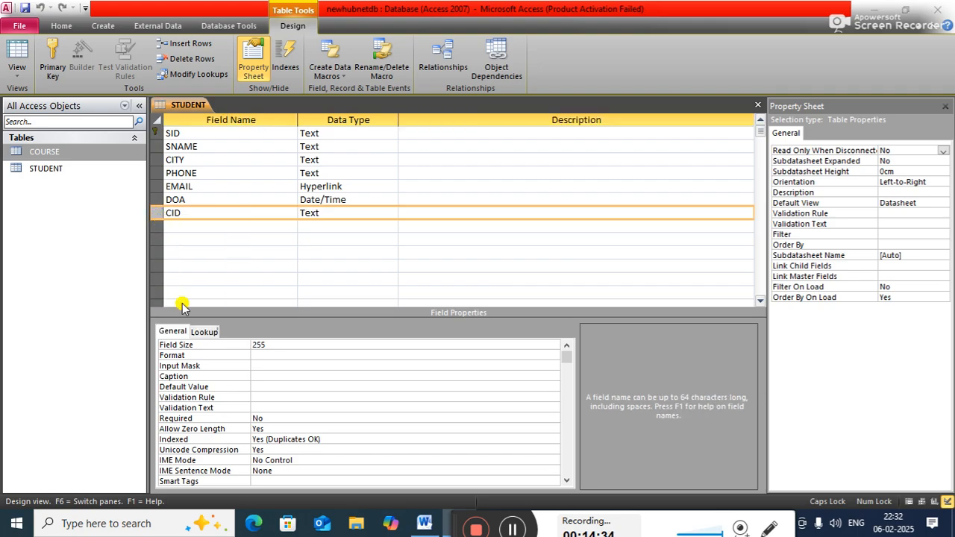
{"action": "left_click", "coordinate": [450, 295]}
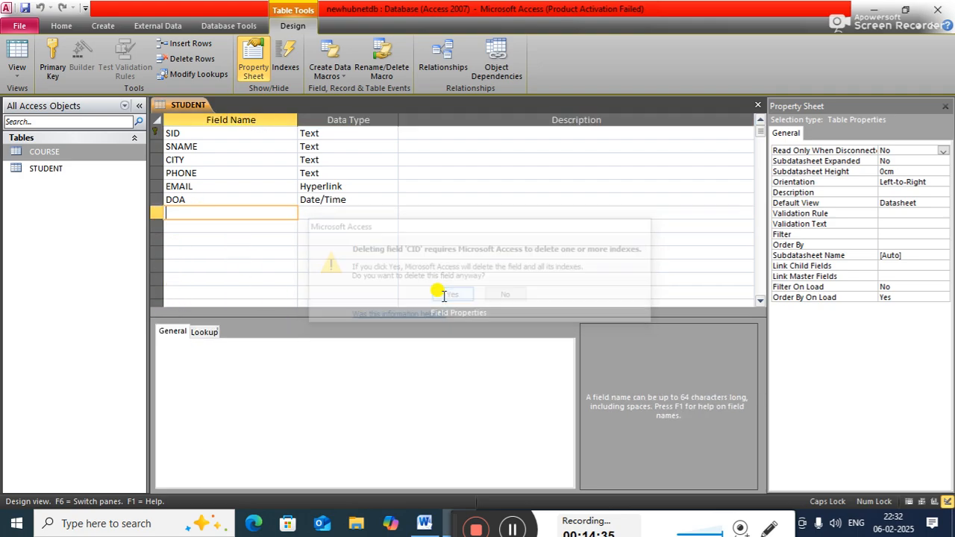
{"action": "right_click", "coordinate": [187, 103]}
{"action": "left_click", "coordinate": [200, 113]}
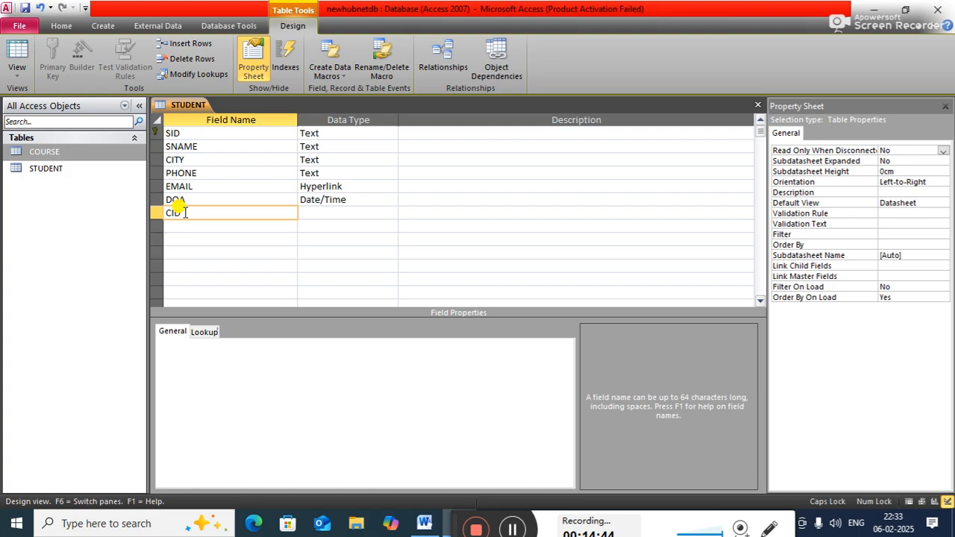
Step: Add a CID field again below DOA and try to set up its lookup with the CID values from COURSE
{"action": "key", "text": "Tab"}
{"action": "left_click", "coordinate": [390, 213]}
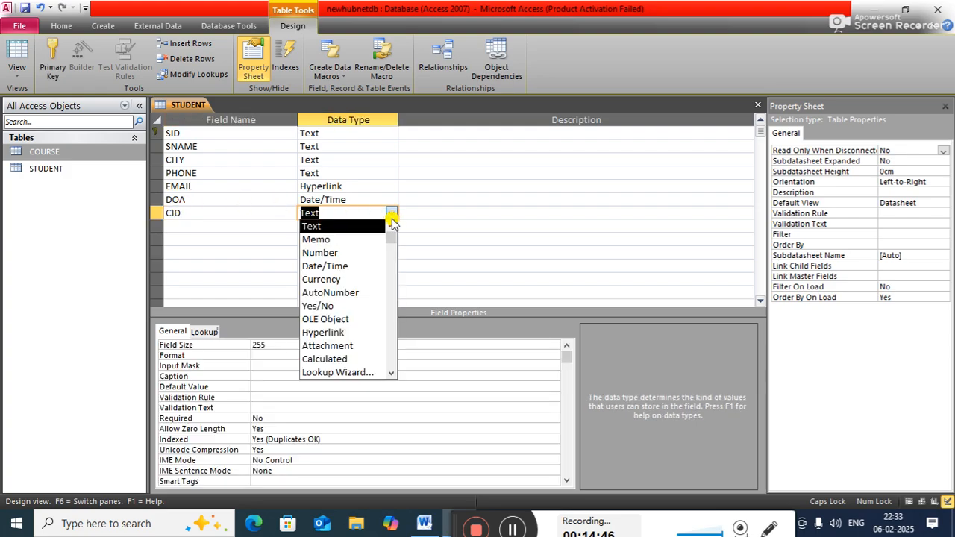
{"action": "left_click", "coordinate": [352, 373]}
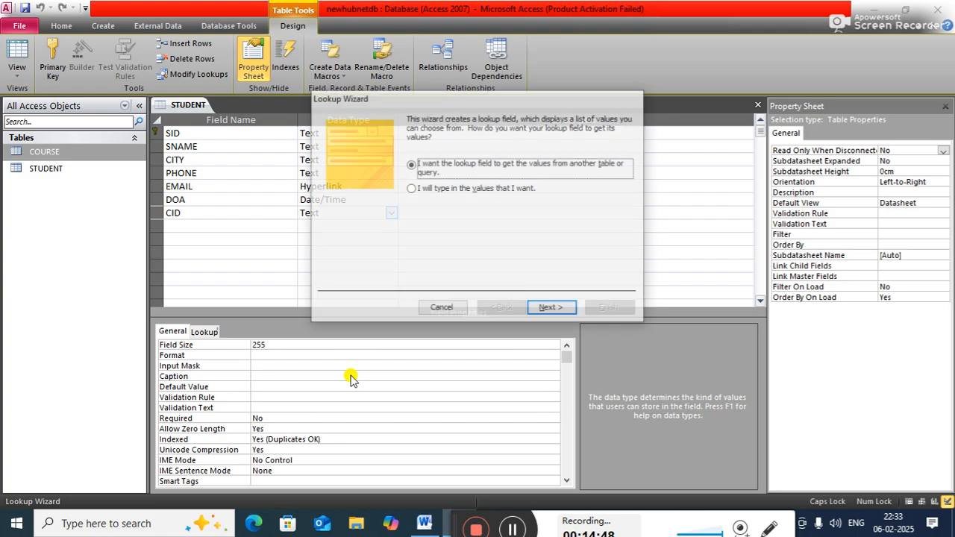
{"action": "left_click", "coordinate": [537, 308]}
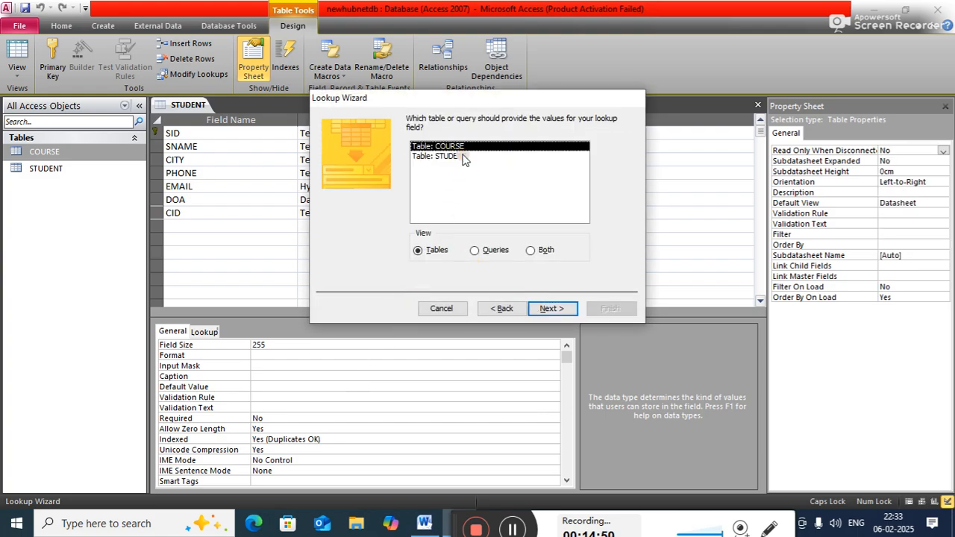
{"action": "left_click", "coordinate": [535, 307]}
{"action": "left_click", "coordinate": [454, 217]}
Step: Try to finish the new CID field's lookup unsorted with the label CID, saving STUDENT for the relationship
{"action": "left_click", "coordinate": [540, 312]}
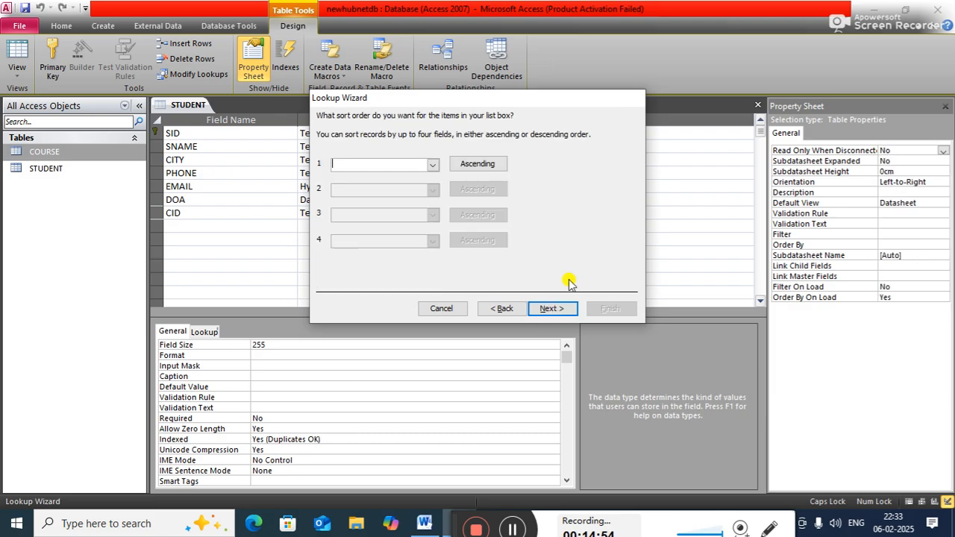
{"action": "left_click", "coordinate": [545, 314]}
{"action": "left_click", "coordinate": [547, 308]}
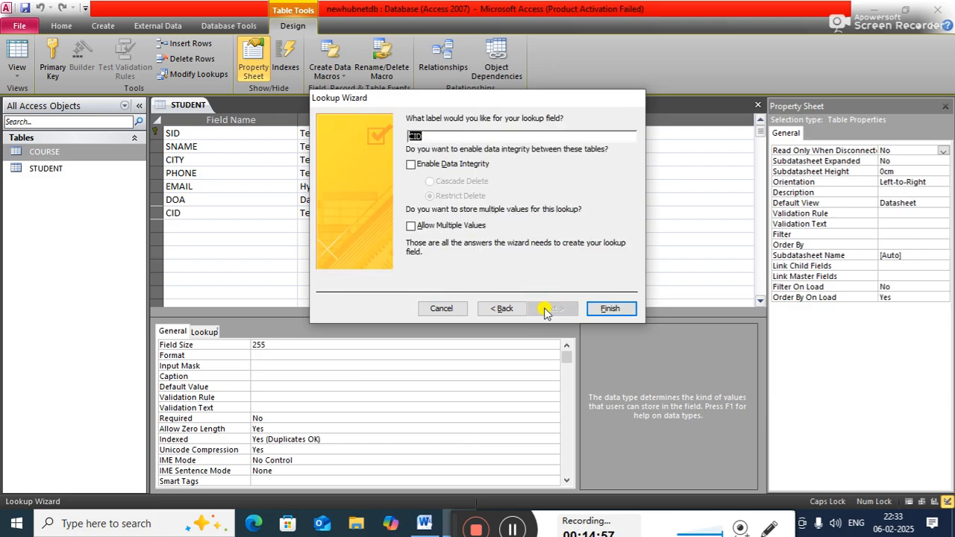
{"action": "left_click", "coordinate": [605, 309]}
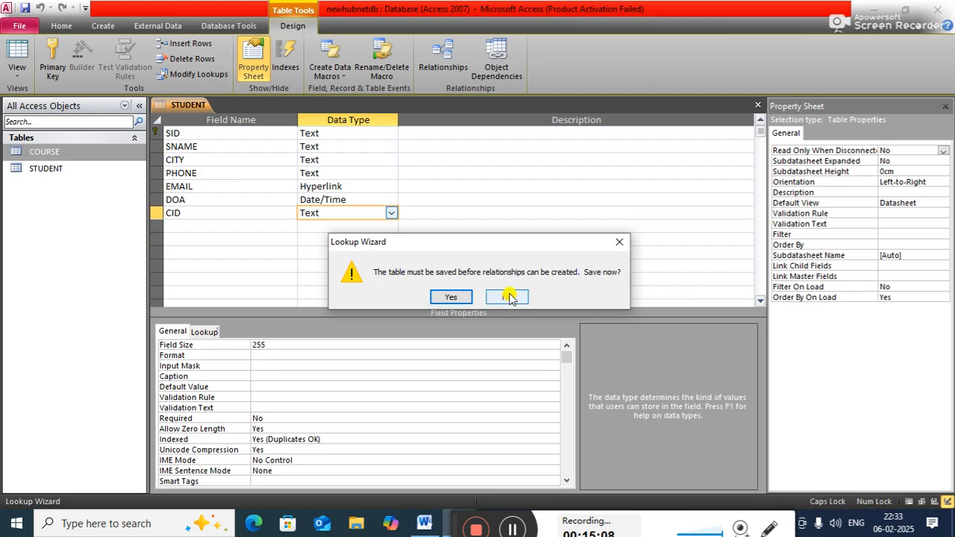
{"action": "left_click", "coordinate": [453, 297]}
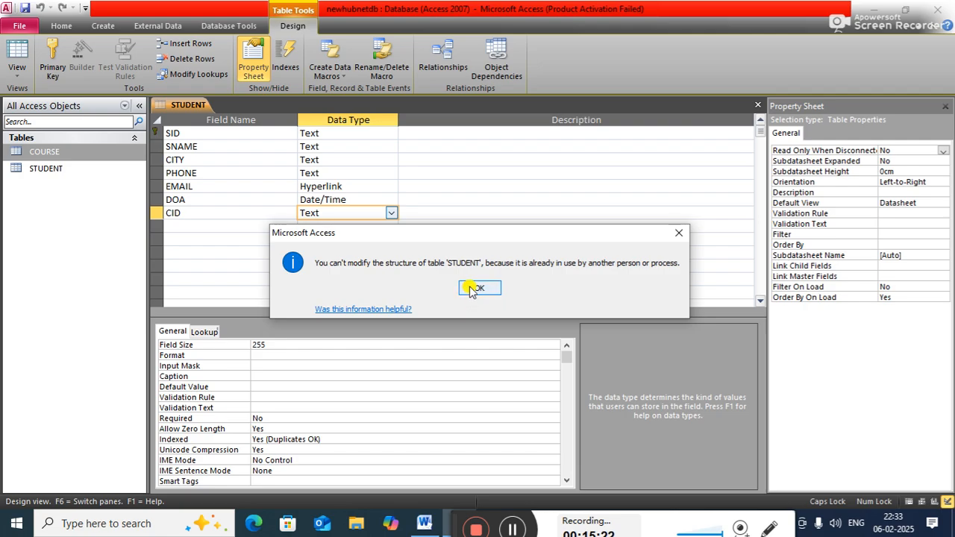
{"action": "left_click", "coordinate": [472, 289]}
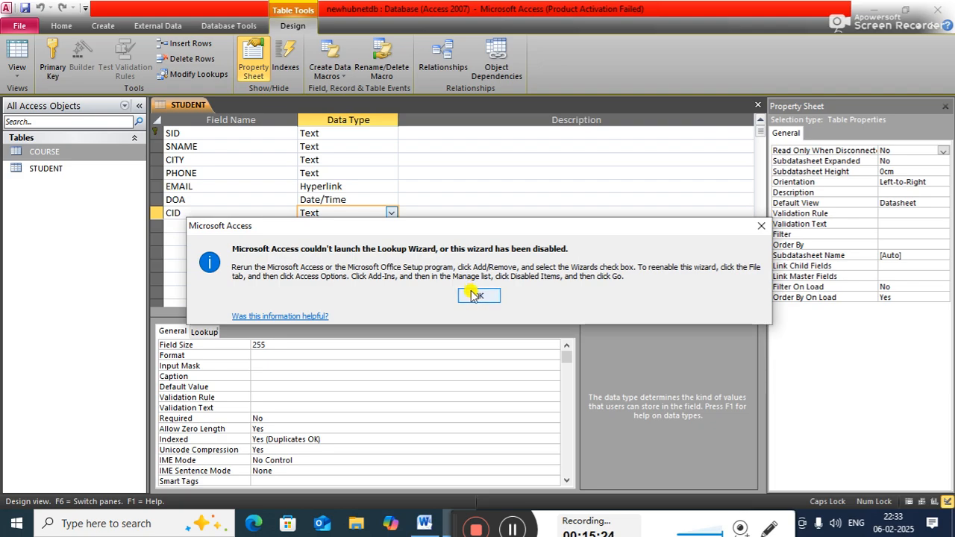
{"action": "left_click", "coordinate": [476, 294]}
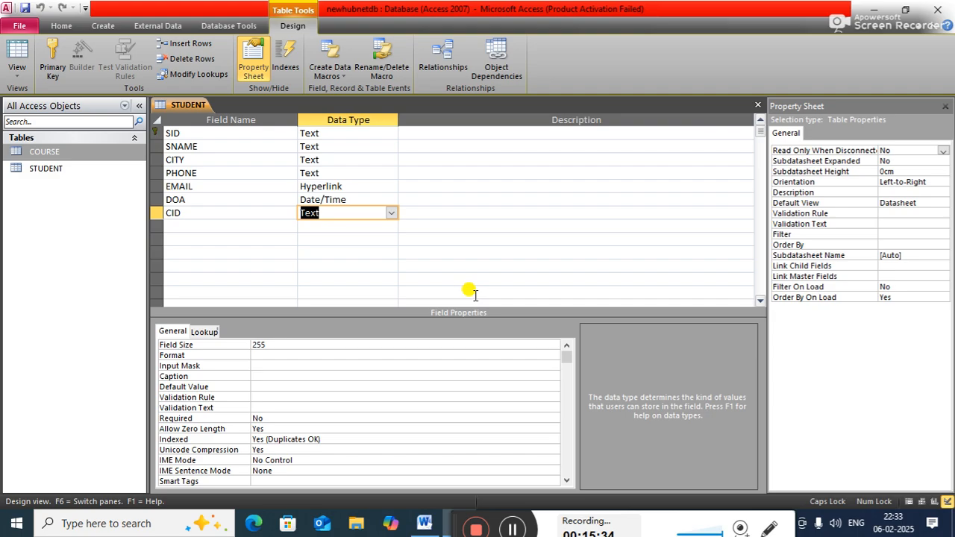
Step: Add a field named CNAME below CID and start a lookup that takes its values from the COURSE table
{"action": "left_click", "coordinate": [246, 224]}
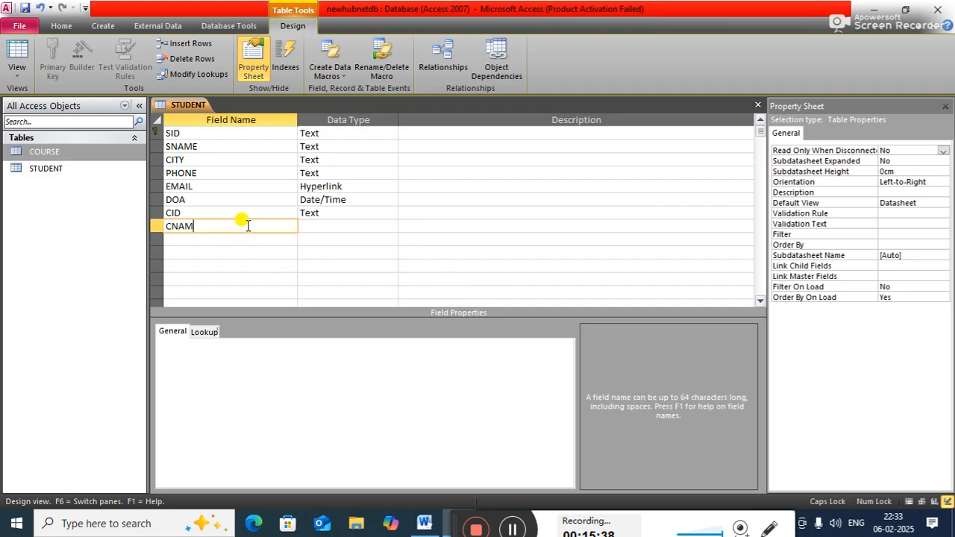
{"action": "key", "text": "Tab"}
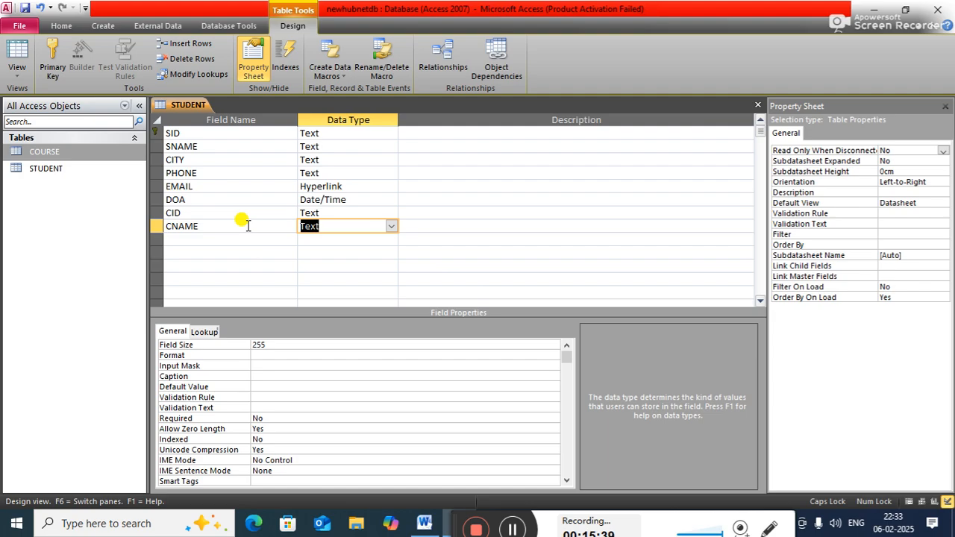
{"action": "left_click", "coordinate": [390, 226]}
{"action": "left_click", "coordinate": [349, 387]}
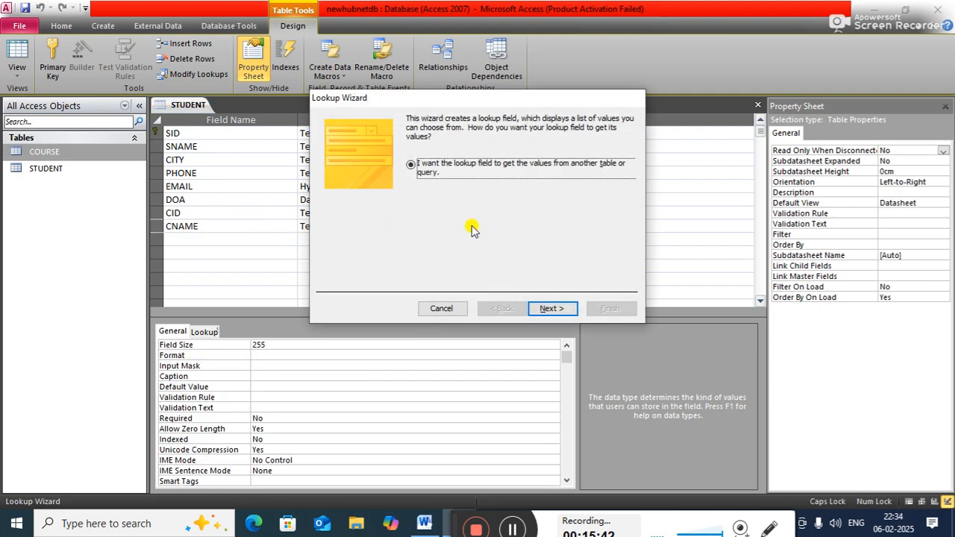
{"action": "left_click", "coordinate": [550, 310]}
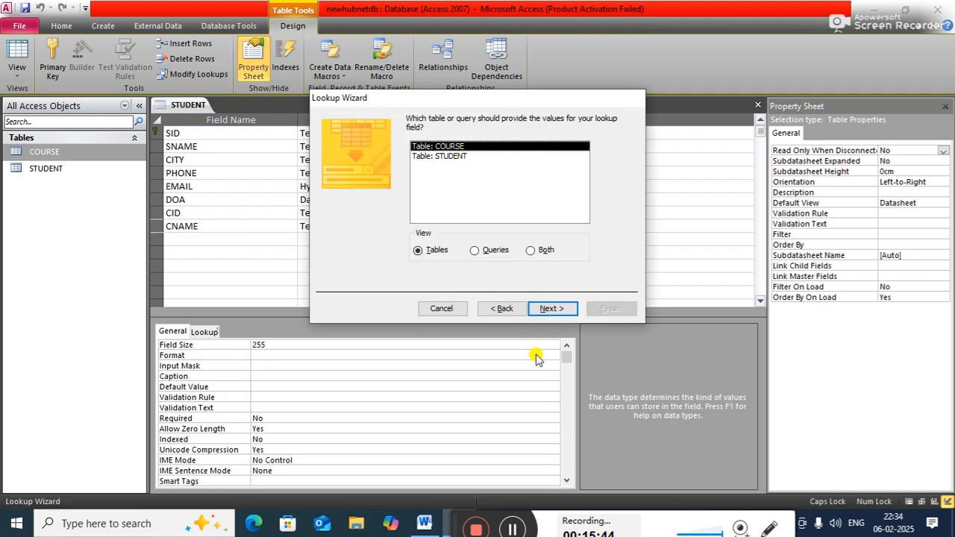
{"action": "left_click", "coordinate": [540, 303]}
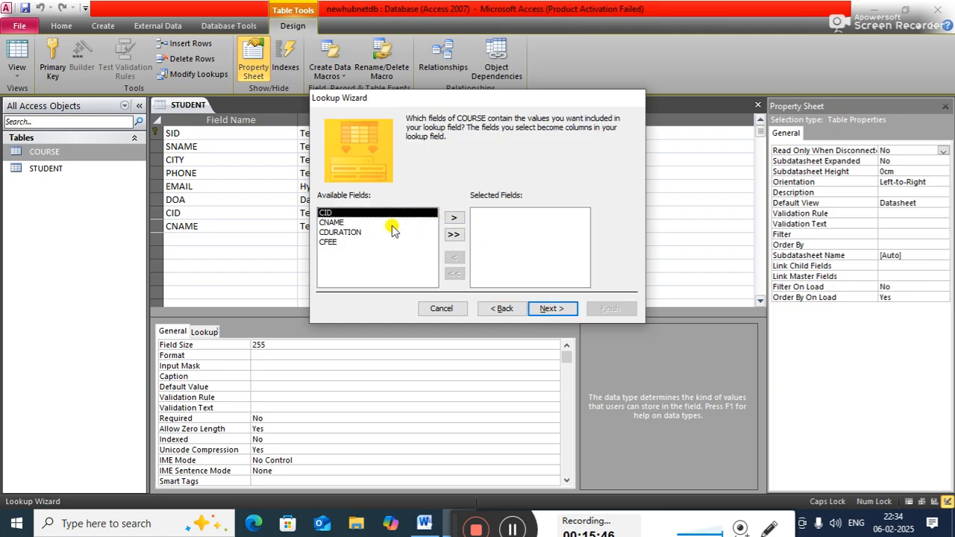
Step: Choose CNAME as the only COURSE field selected for the lookup
{"action": "left_click", "coordinate": [344, 222]}
{"action": "left_click", "coordinate": [452, 234]}
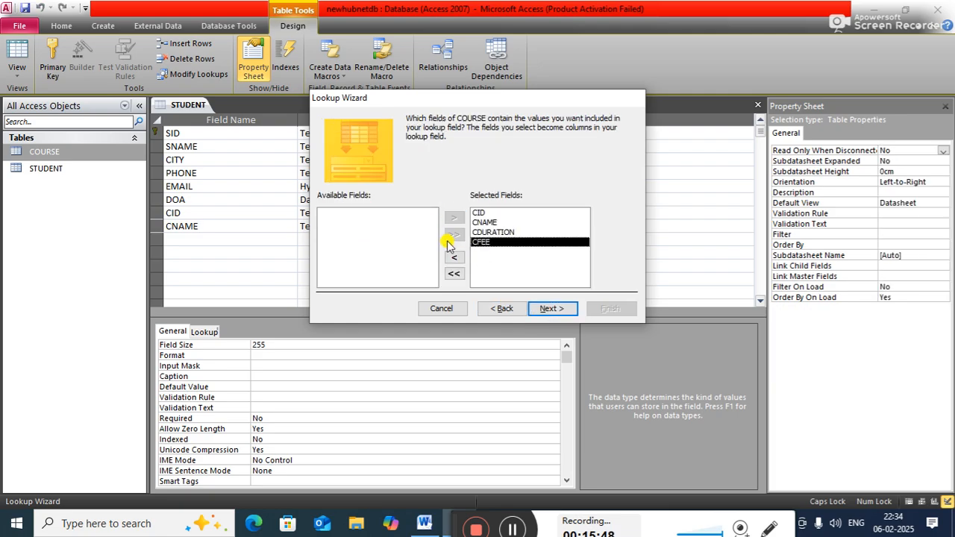
{"action": "left_click", "coordinate": [455, 273]}
{"action": "left_click", "coordinate": [365, 222]}
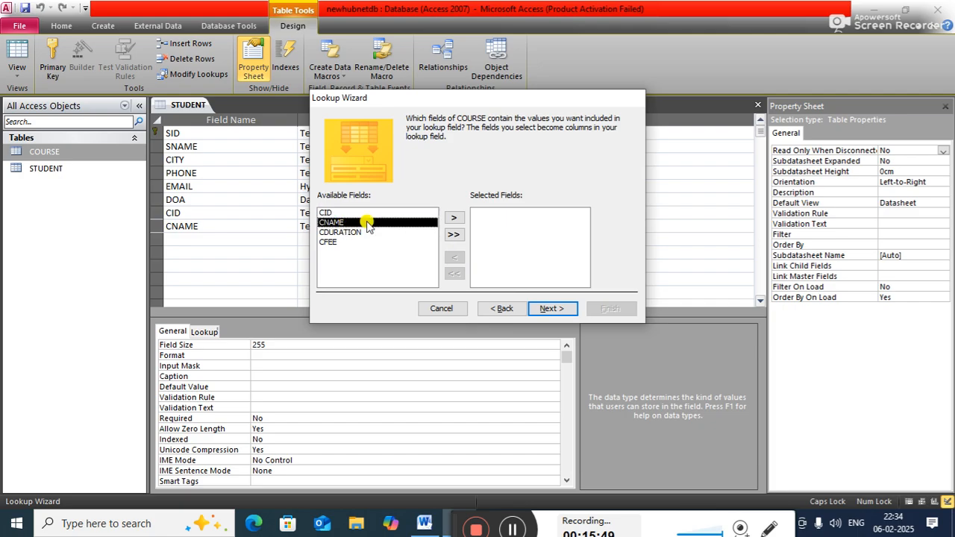
{"action": "left_click", "coordinate": [453, 217]}
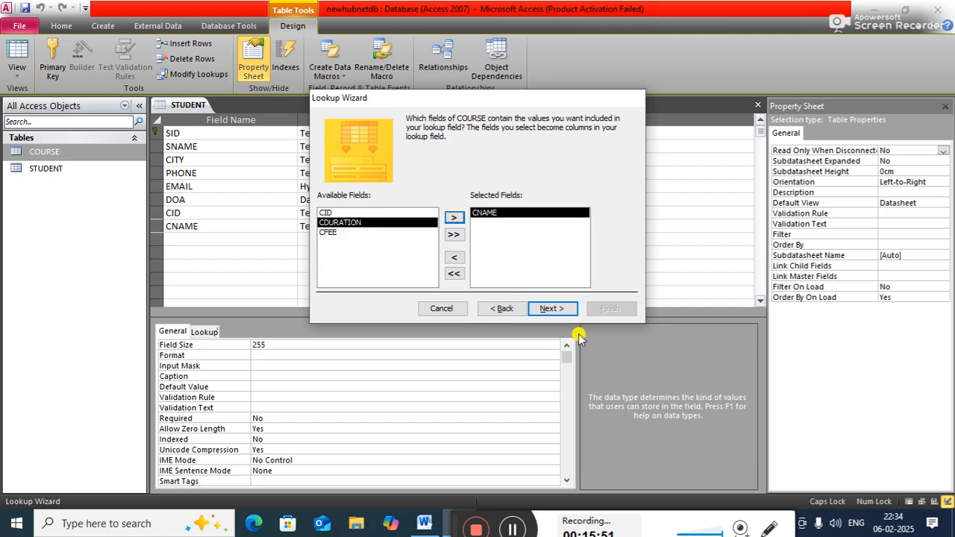
Step: Leave the lookup list unsorted and show the CID key column beside CNAME
{"action": "left_click", "coordinate": [552, 312]}
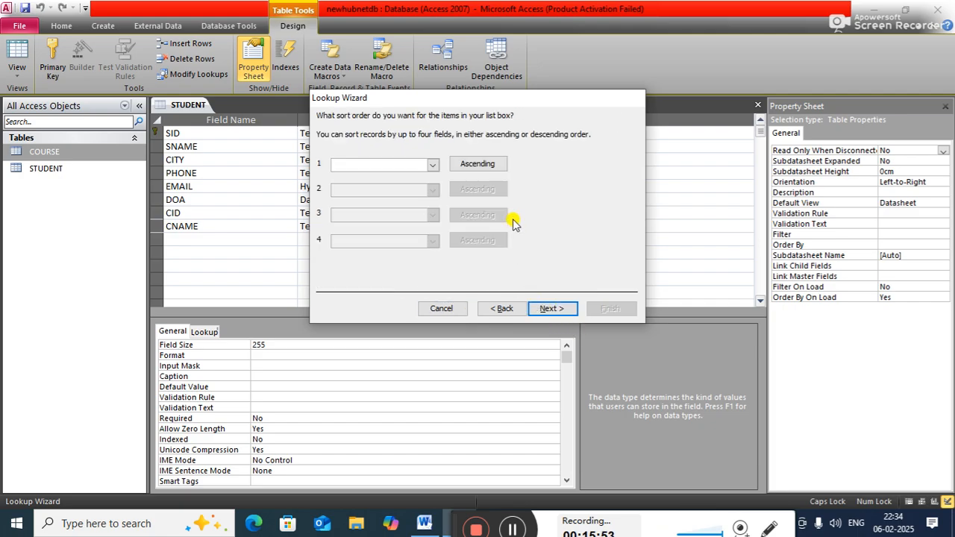
{"action": "left_click", "coordinate": [542, 311]}
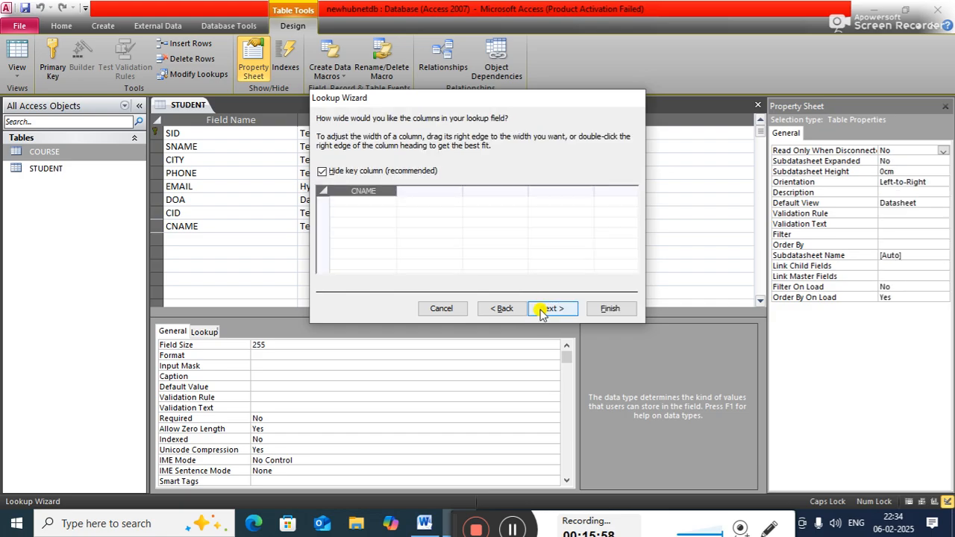
{"action": "left_click", "coordinate": [322, 171]}
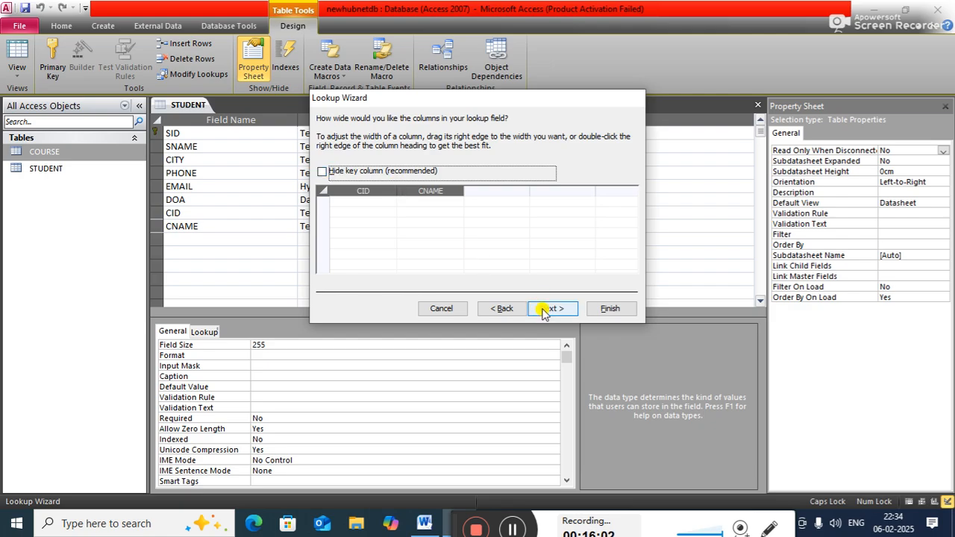
Step: Try to finish the CNAME lookup, storing the CNAME value under the label CNAME and saving STUDENT for the relationship
{"action": "left_click", "coordinate": [544, 310]}
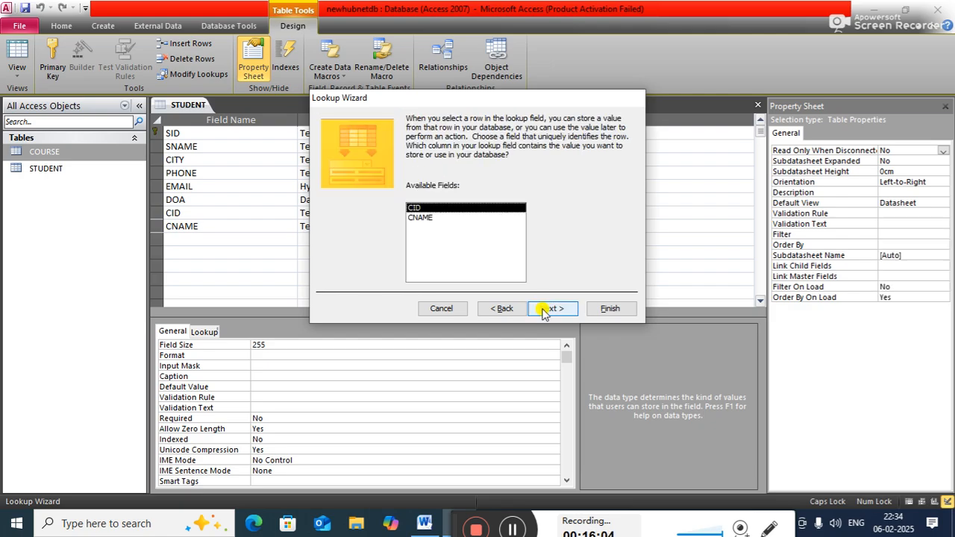
{"action": "left_click", "coordinate": [420, 217]}
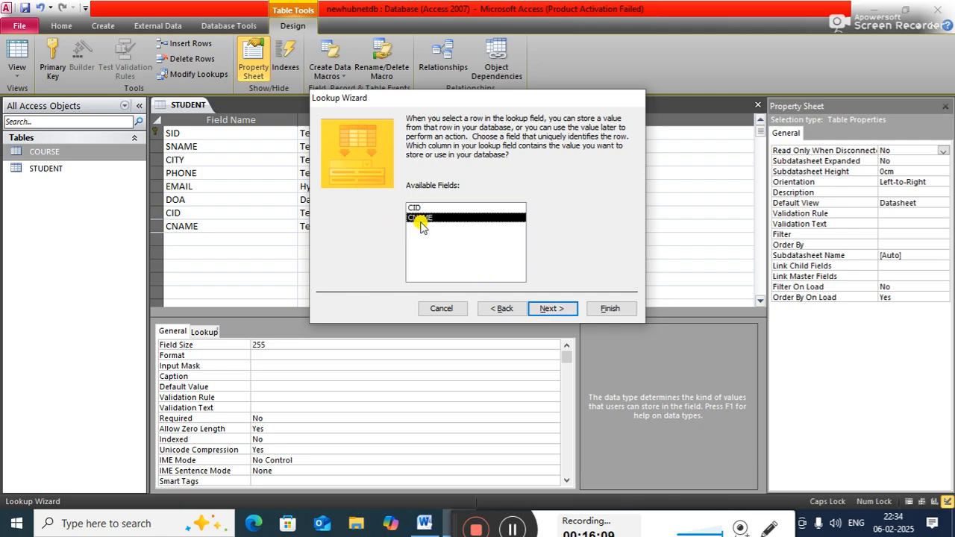
{"action": "left_click", "coordinate": [553, 312]}
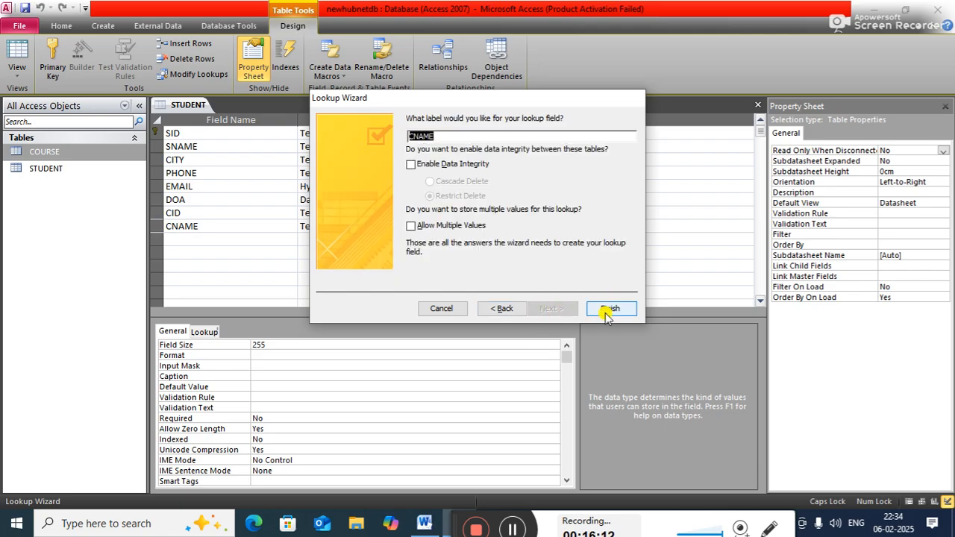
{"action": "left_click", "coordinate": [608, 309]}
{"action": "left_click", "coordinate": [452, 298]}
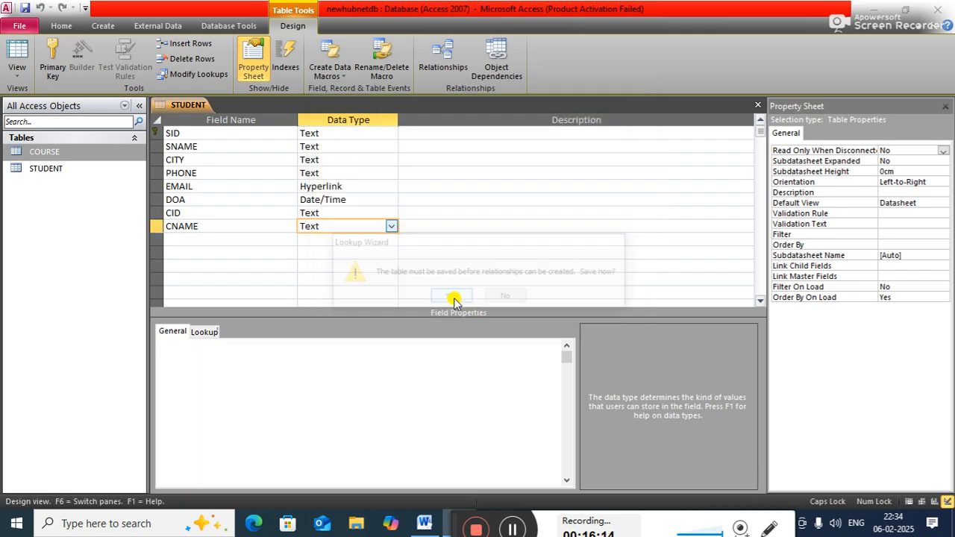
{"action": "left_click", "coordinate": [480, 289]}
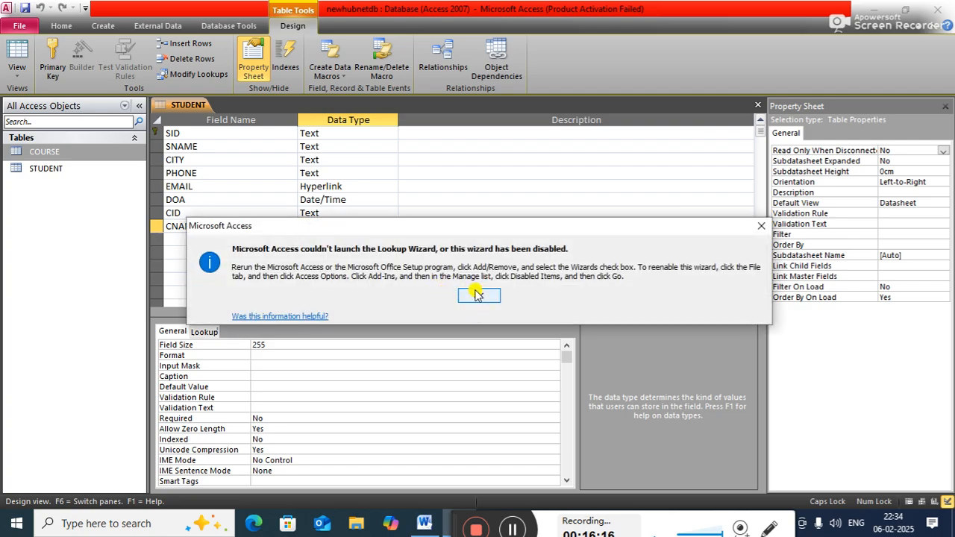
{"action": "left_click", "coordinate": [478, 293]}
Step: Add a field named CDURATION below CNAME and start a lookup that takes its values from the COURSE table
{"action": "left_click", "coordinate": [206, 238]}
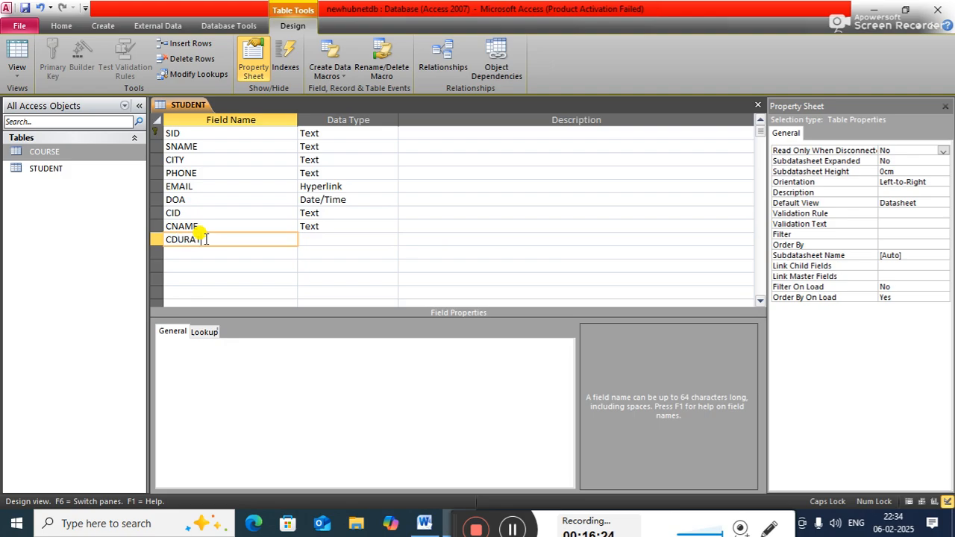
{"action": "type", "text": "CDURATION"}
{"action": "key", "text": "Tab"}
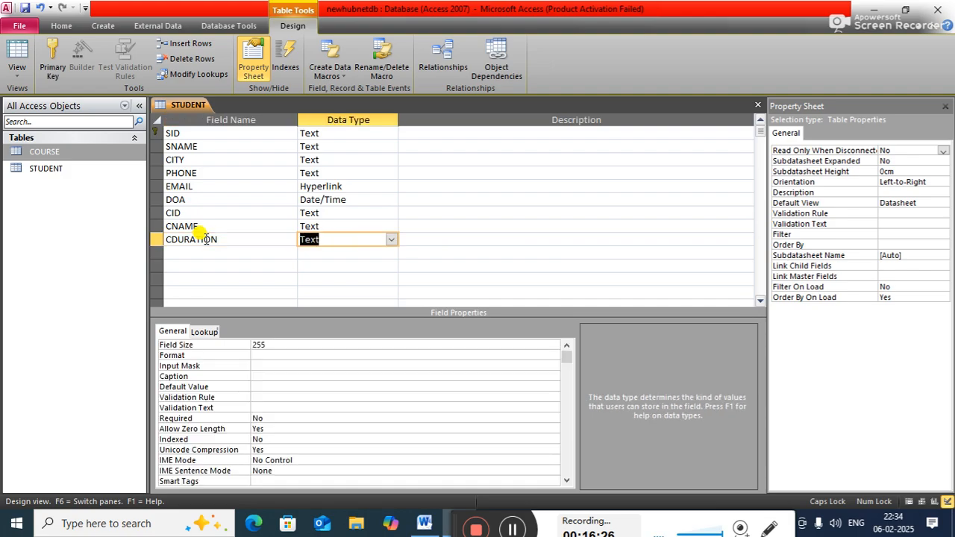
{"action": "left_click", "coordinate": [390, 239]}
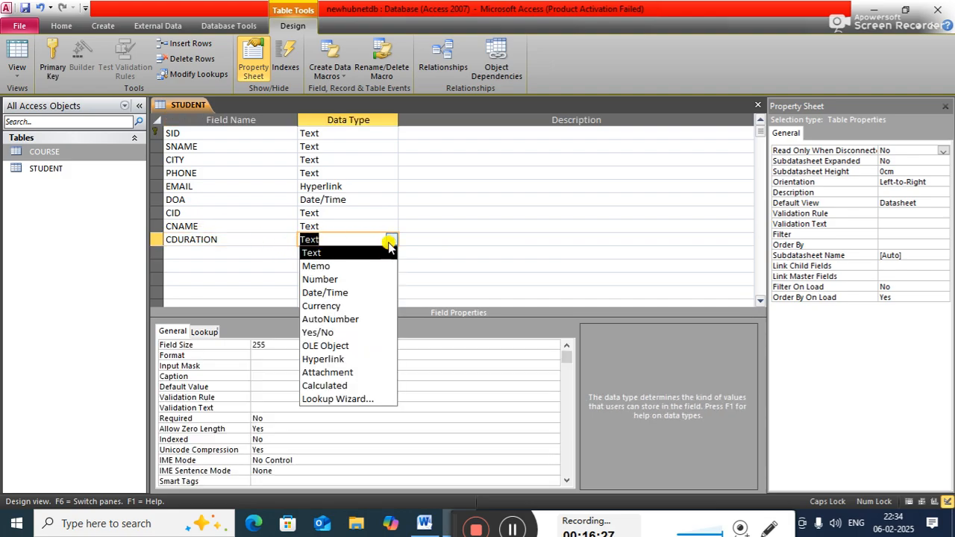
{"action": "left_click", "coordinate": [347, 398]}
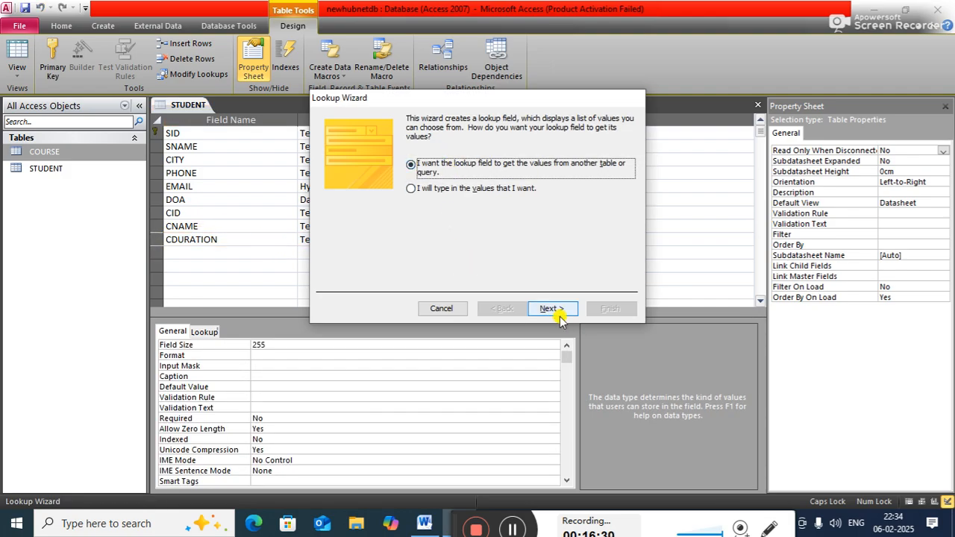
{"action": "left_click", "coordinate": [557, 309]}
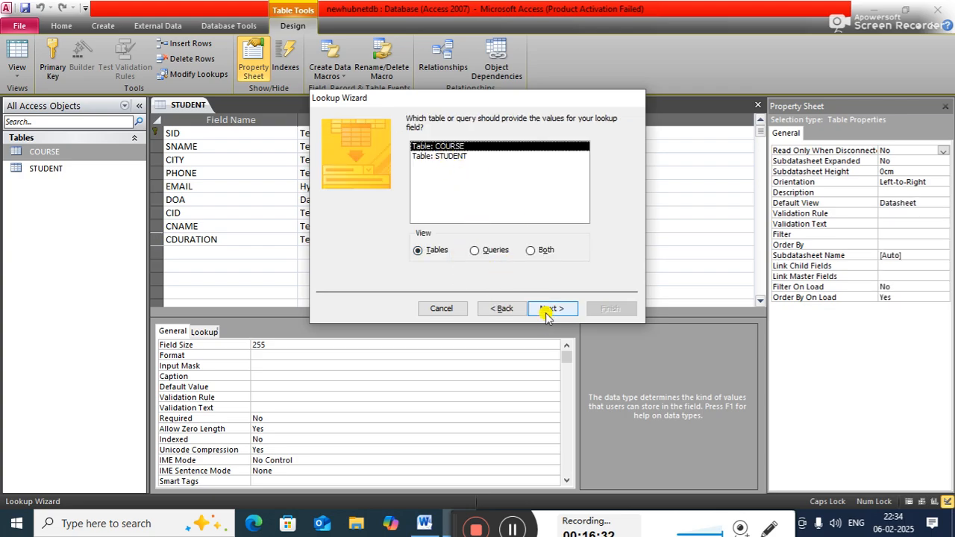
{"action": "left_click", "coordinate": [547, 310]}
Step: Choose only CDURATION for the lookup, leave the list unsorted, and show the CID key column beside it
{"action": "left_click", "coordinate": [334, 232]}
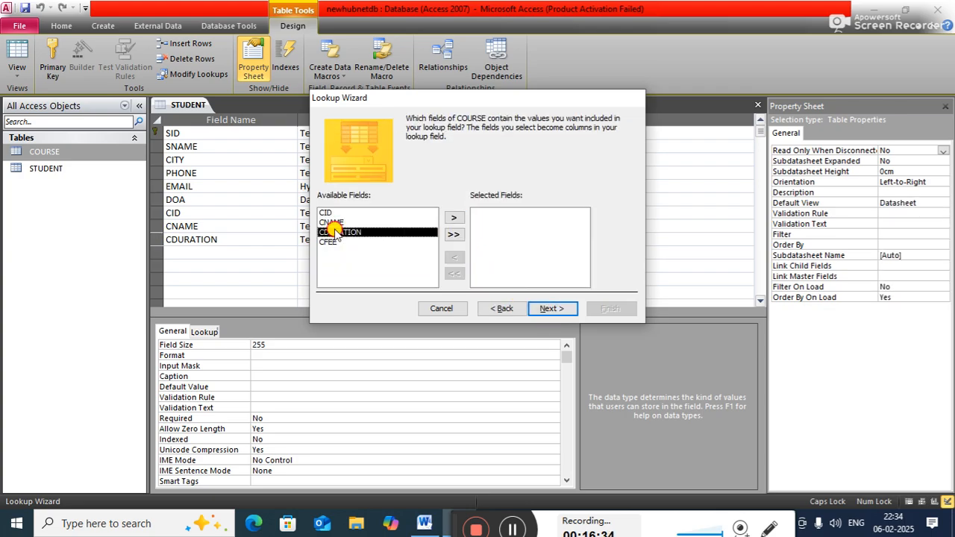
{"action": "left_click", "coordinate": [453, 217]}
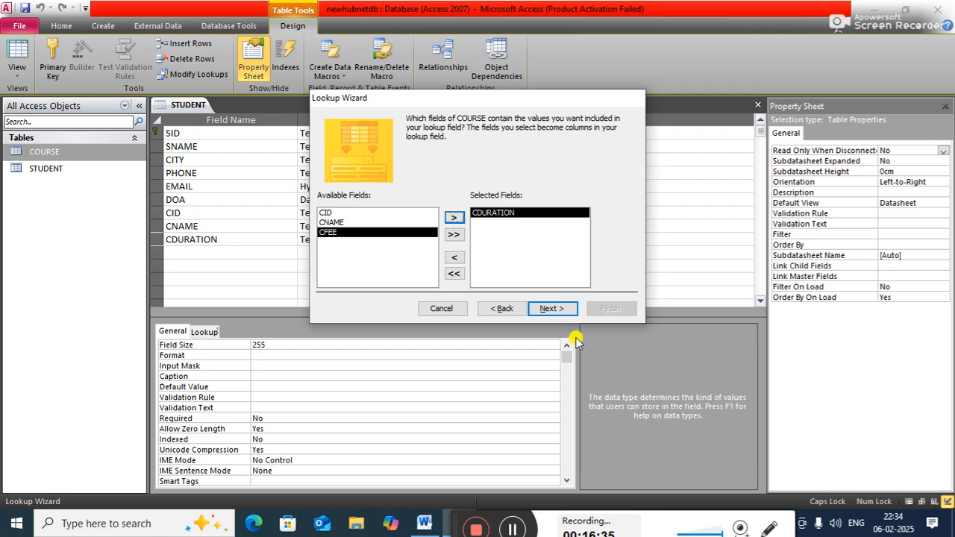
{"action": "left_click", "coordinate": [548, 307]}
{"action": "left_click", "coordinate": [550, 307]}
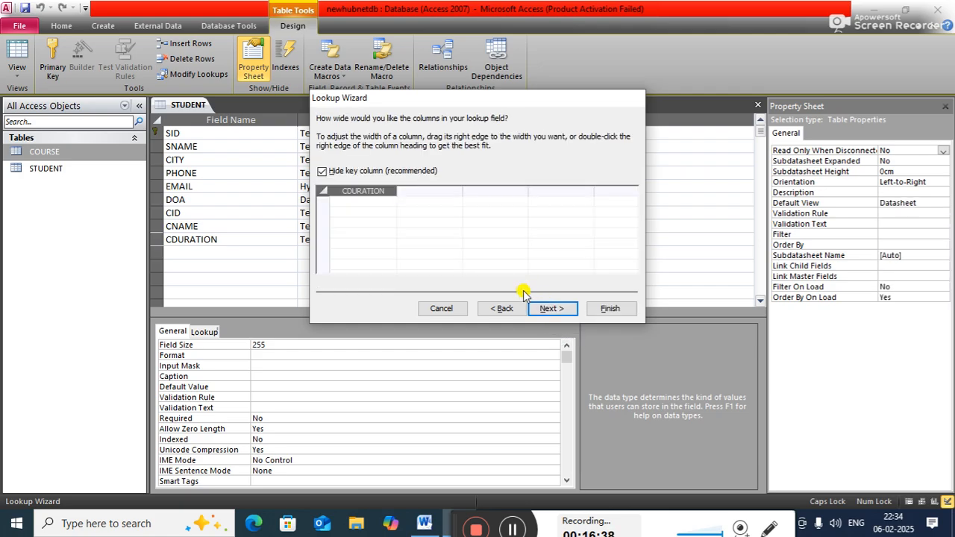
{"action": "left_click", "coordinate": [322, 171]}
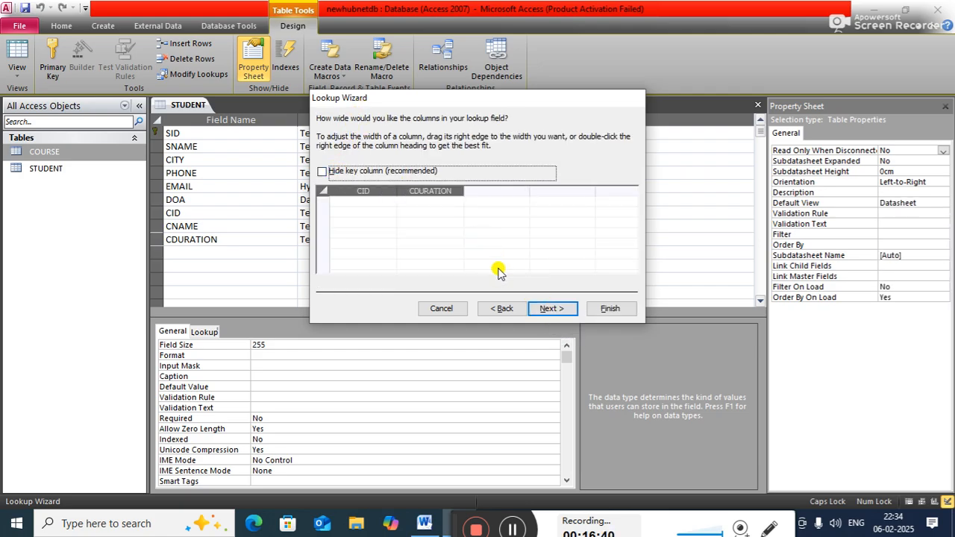
{"action": "left_click", "coordinate": [551, 308]}
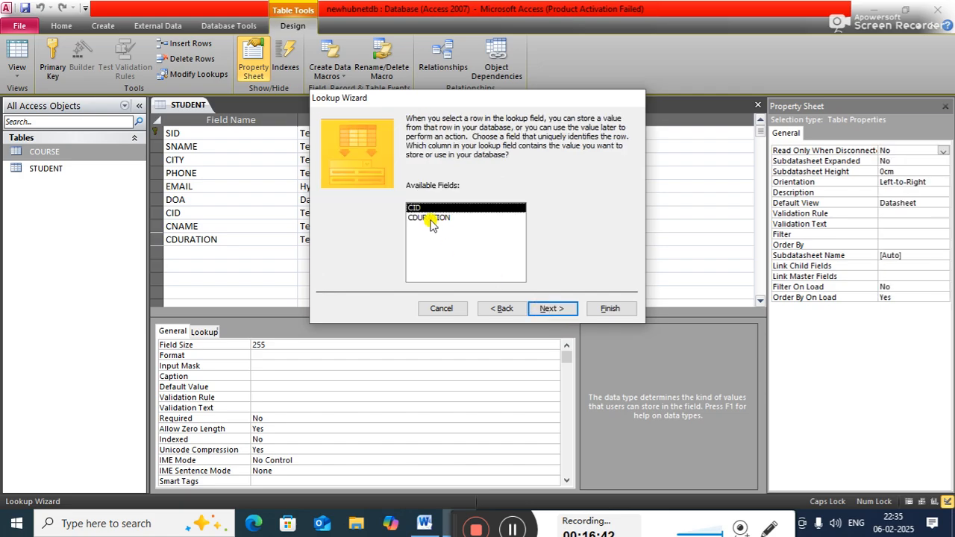
Step: Try to finish the CDURATION lookup, storing the CDURATION value under the label CDURATION and saving STUDENT for the relationship
{"action": "left_click", "coordinate": [431, 218]}
{"action": "left_click", "coordinate": [549, 308]}
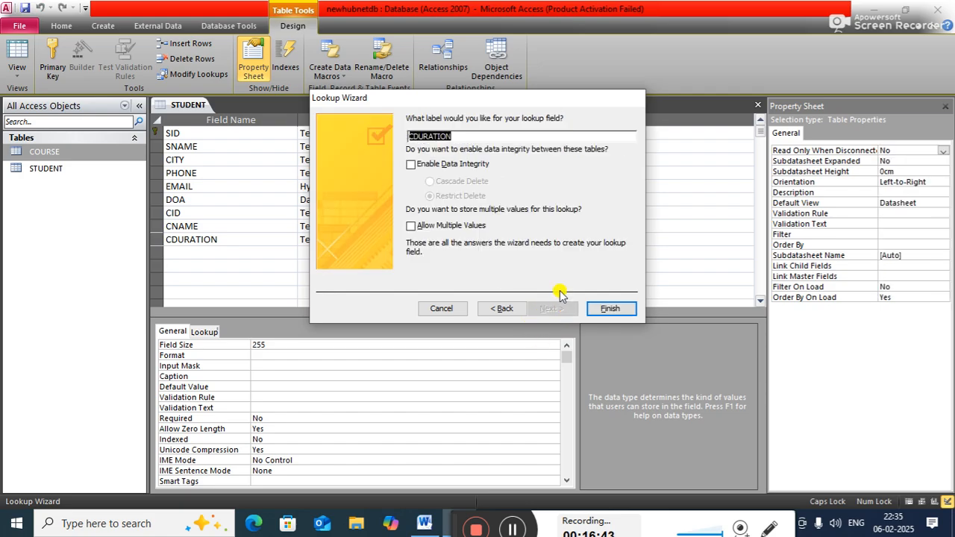
{"action": "left_click", "coordinate": [611, 308]}
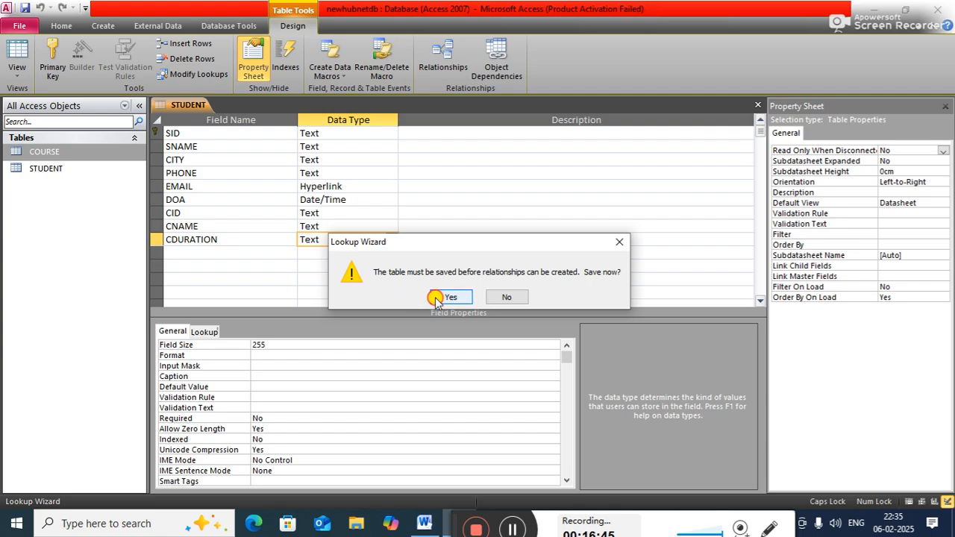
{"action": "left_click", "coordinate": [436, 298]}
{"action": "left_click", "coordinate": [477, 288]}
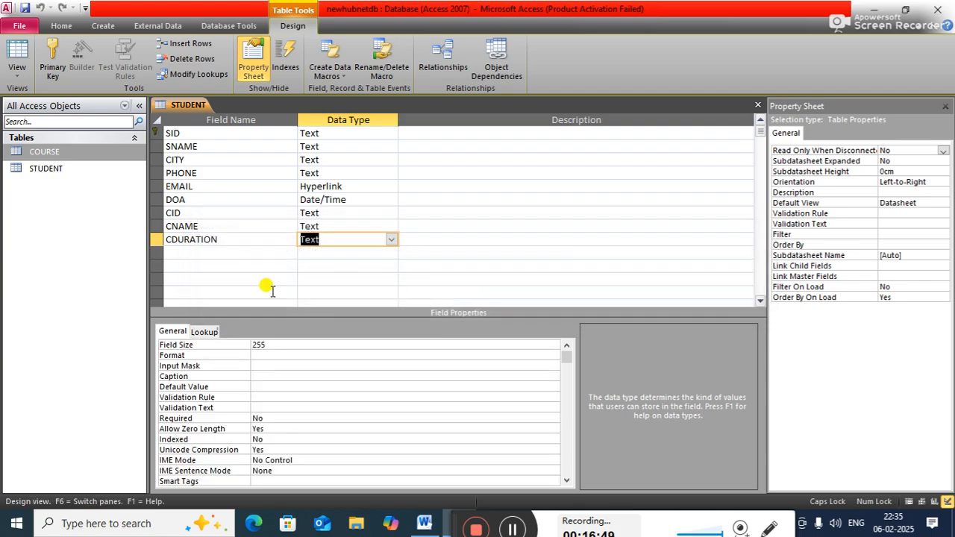
Step: Add a field named CFEE below CDURATION in the STUDENT table
{"action": "left_click", "coordinate": [223, 253]}
{"action": "type", "text": "CFEE"}
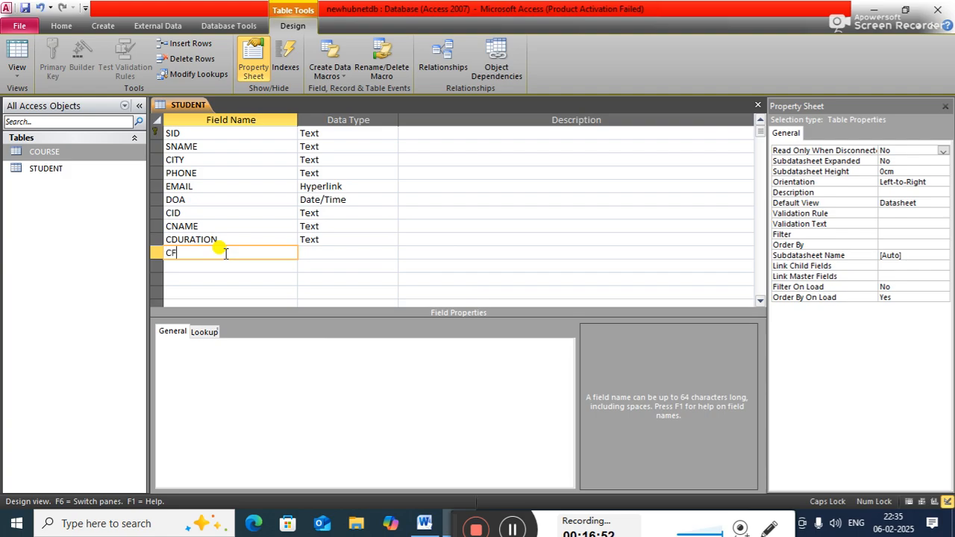
{"action": "key", "text": "BackSpace"}
{"action": "key", "text": "BackSpace"}
{"action": "key", "text": "BackSpace"}
{"action": "type", "text": "FEE"}
{"action": "key", "text": "Tab"}
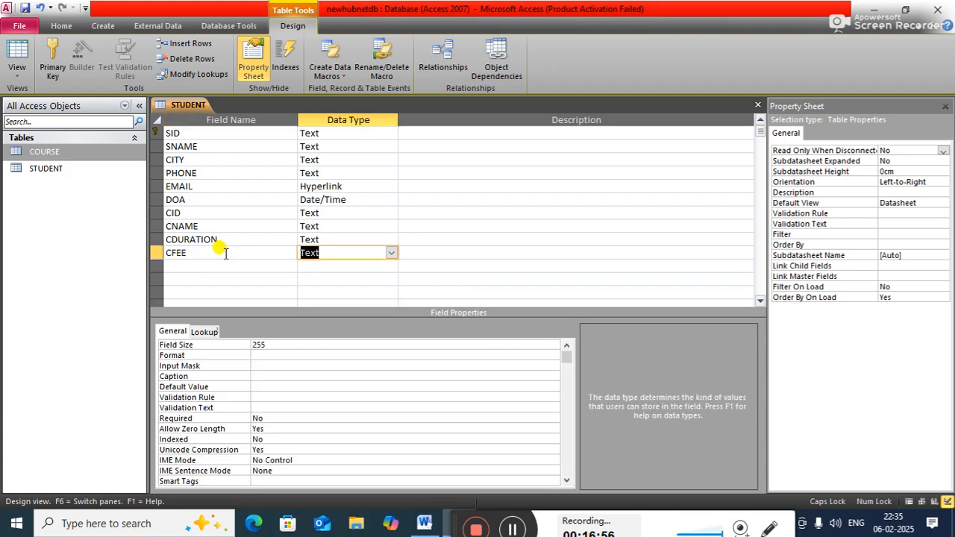
Step: Start a lookup for the CFEE field that takes its values from the COURSE table
{"action": "left_click", "coordinate": [391, 253]}
{"action": "left_click", "coordinate": [364, 411]}
{"action": "left_click", "coordinate": [437, 188]}
{"action": "left_click", "coordinate": [432, 167]}
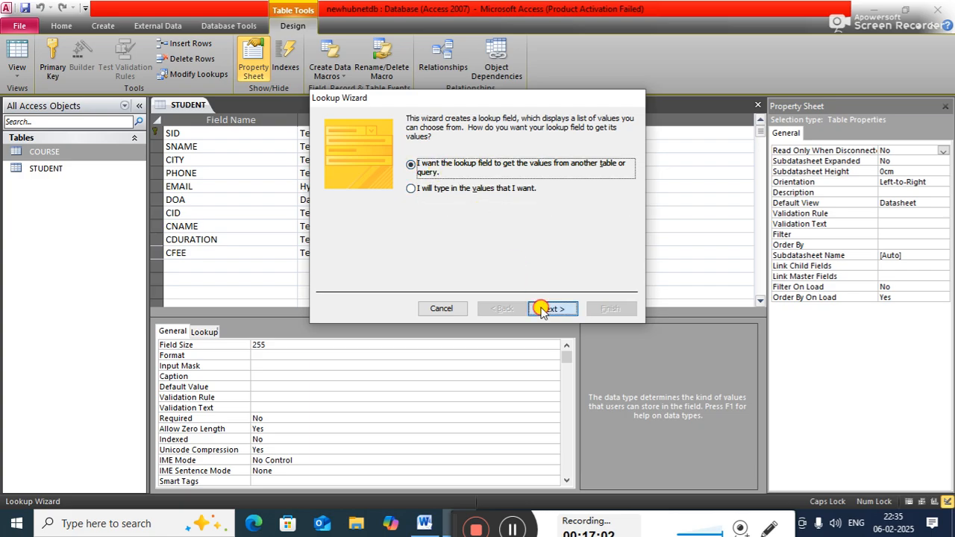
{"action": "left_click", "coordinate": [543, 309]}
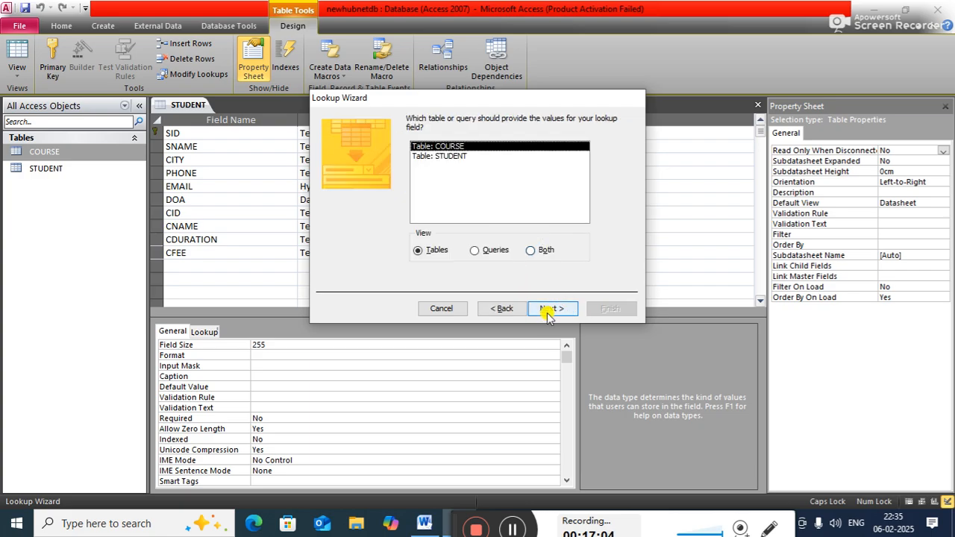
{"action": "left_click", "coordinate": [549, 308]}
Step: Choose only CFEE for the lookup, leave the list unsorted, and show the CID key column beside it
{"action": "left_click", "coordinate": [327, 241]}
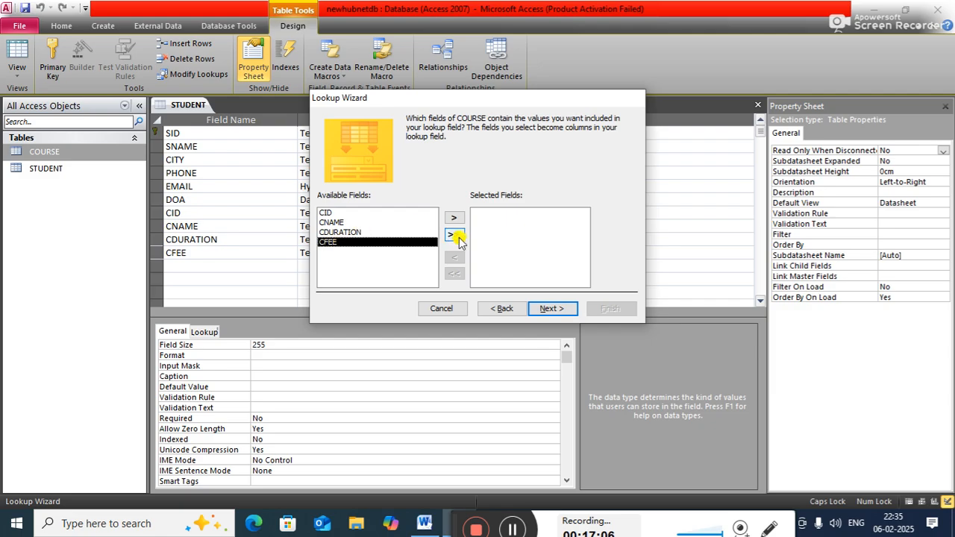
{"action": "left_click", "coordinate": [453, 217]}
{"action": "left_click", "coordinate": [545, 312]}
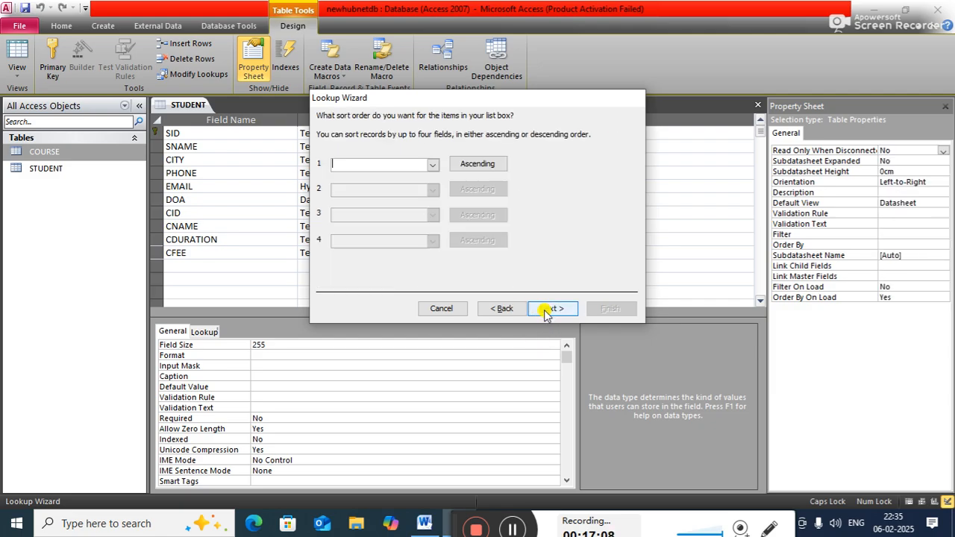
{"action": "left_click", "coordinate": [545, 312]}
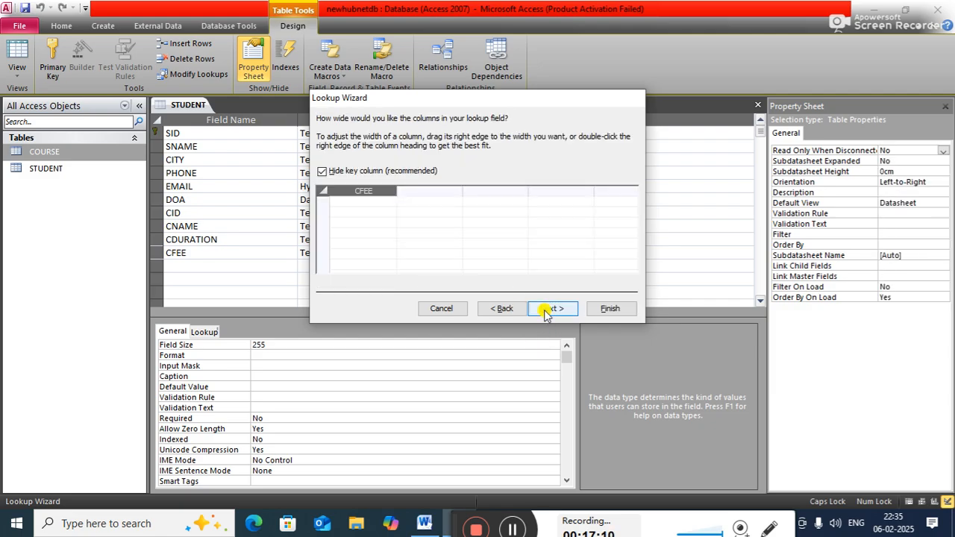
{"action": "left_click", "coordinate": [392, 173]}
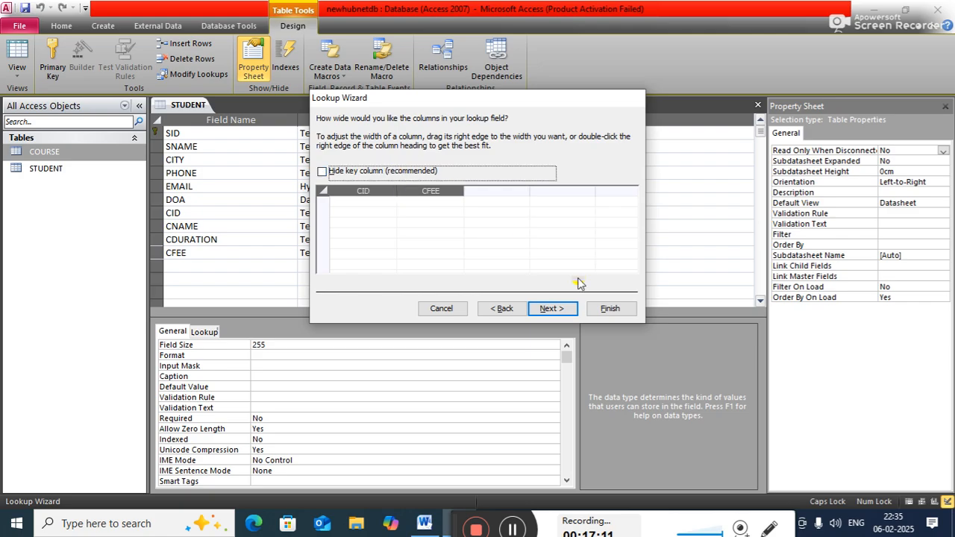
{"action": "left_click", "coordinate": [552, 308]}
Step: Try to finish the CFEE lookup, storing the CFEE value under the label CFEE and saving STUDENT for the relationship
{"action": "left_click", "coordinate": [416, 217]}
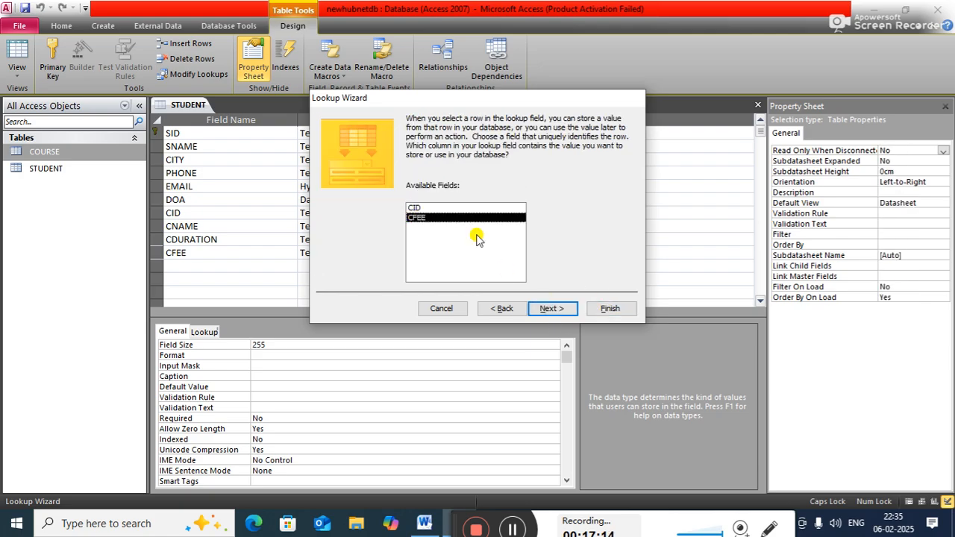
{"action": "left_click", "coordinate": [552, 309]}
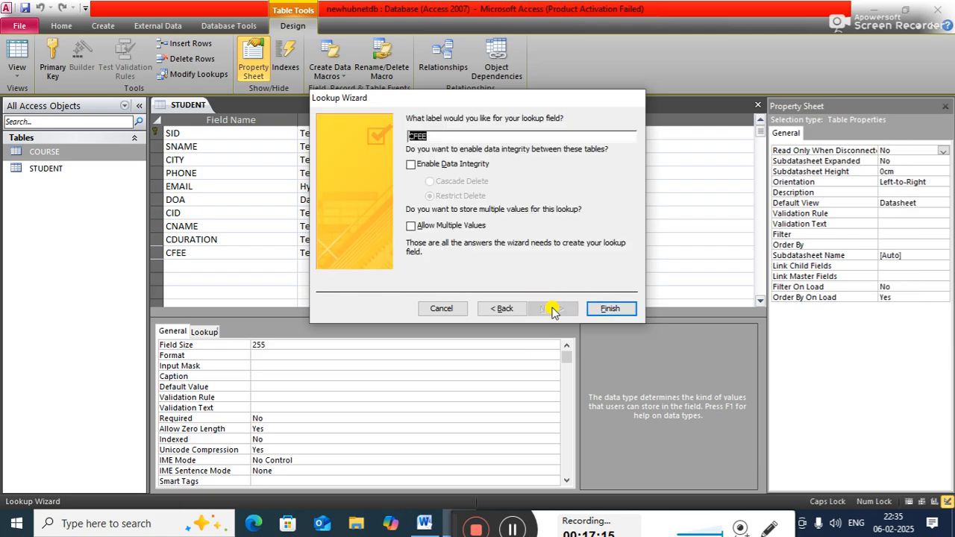
{"action": "left_click", "coordinate": [601, 308]}
{"action": "left_click", "coordinate": [451, 297]}
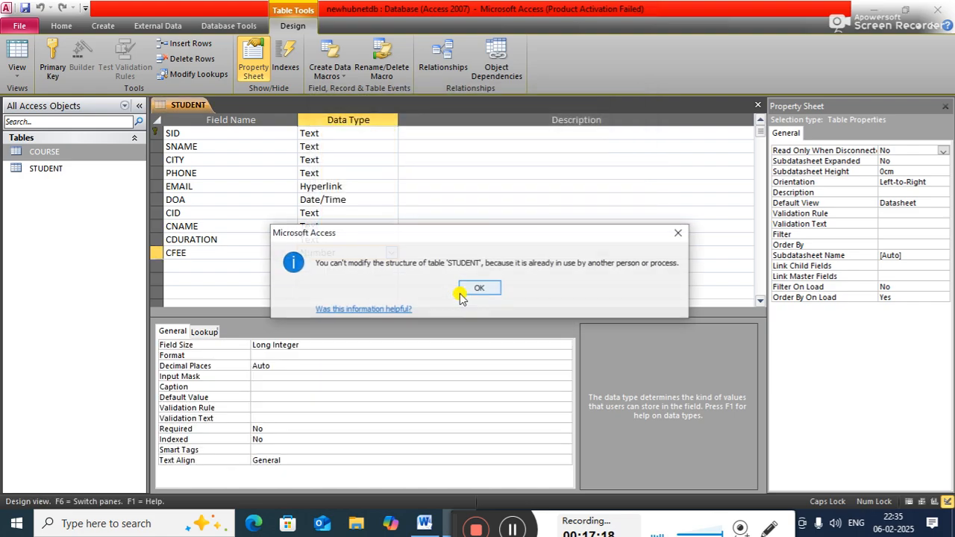
{"action": "left_click", "coordinate": [475, 290]}
{"action": "left_click", "coordinate": [476, 292]}
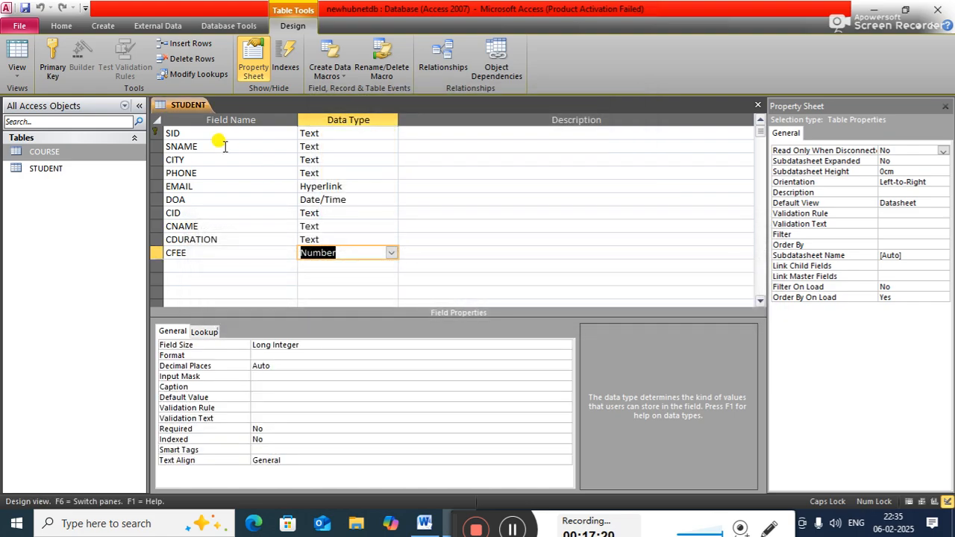
Step: Save the STUDENT table design and close all open objects
{"action": "right_click", "coordinate": [172, 102]}
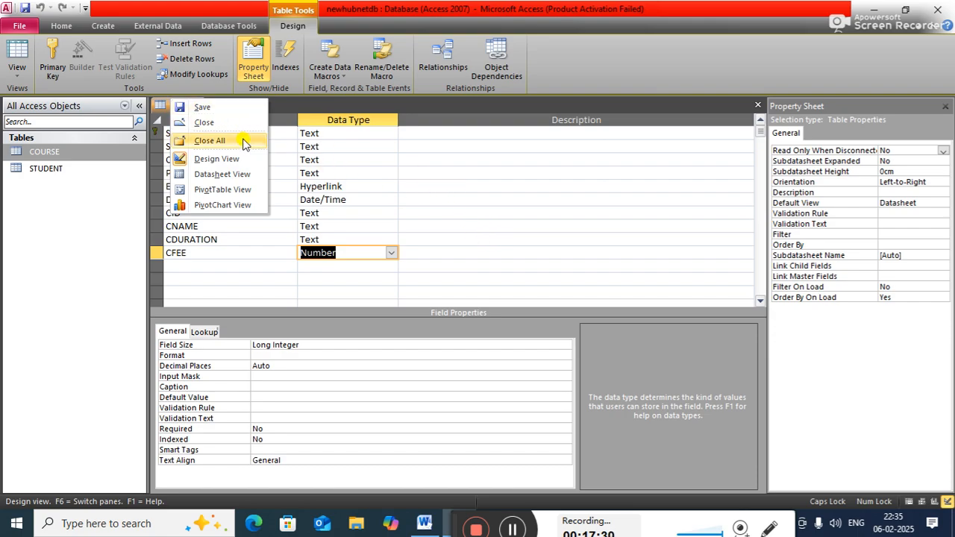
{"action": "left_click", "coordinate": [218, 108]}
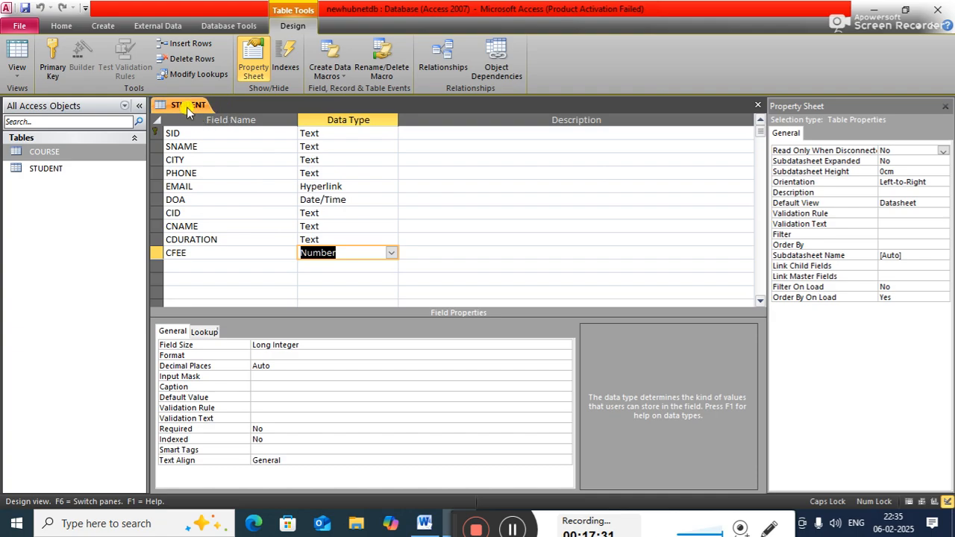
{"action": "right_click", "coordinate": [186, 105]}
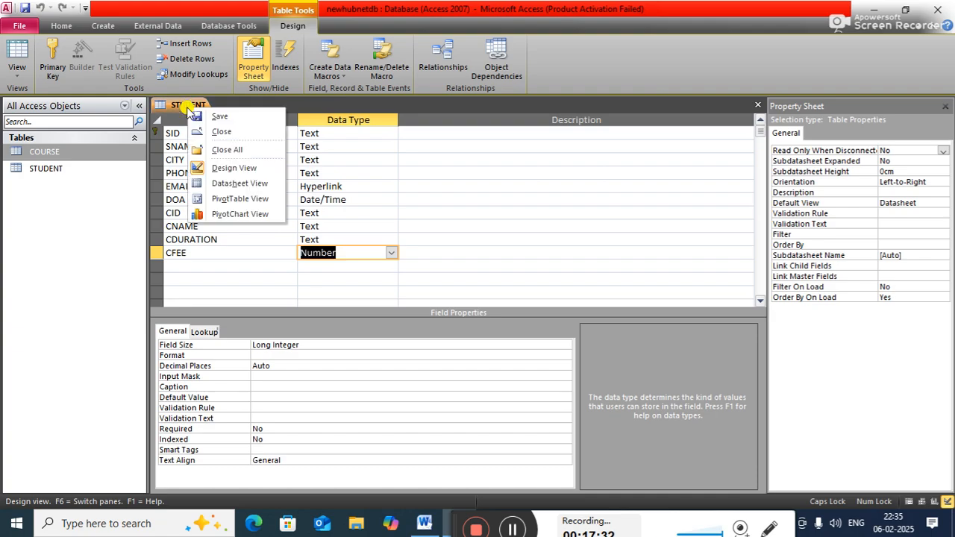
{"action": "left_click", "coordinate": [216, 150]}
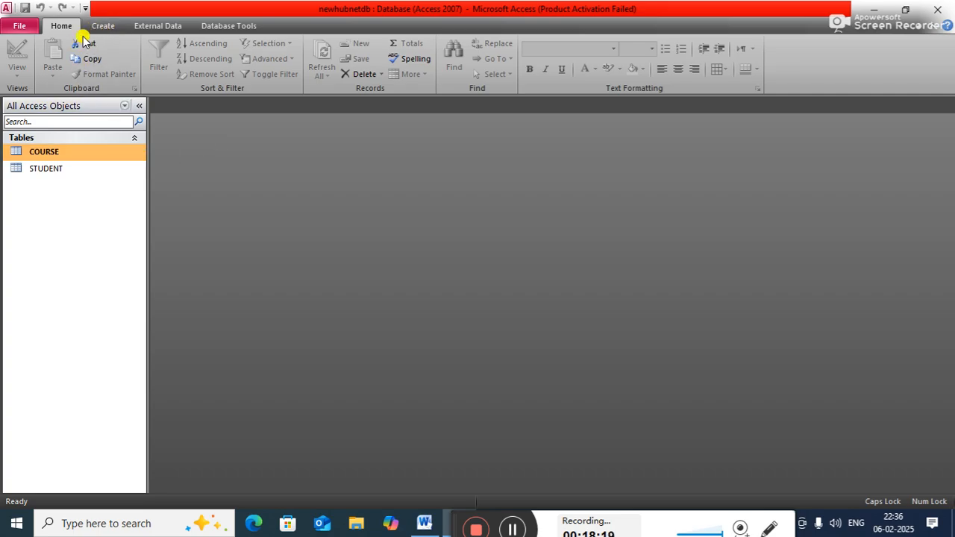
Step: Start a new table in Design view and add the field PN with the data type Text
{"action": "left_click", "coordinate": [105, 26]}
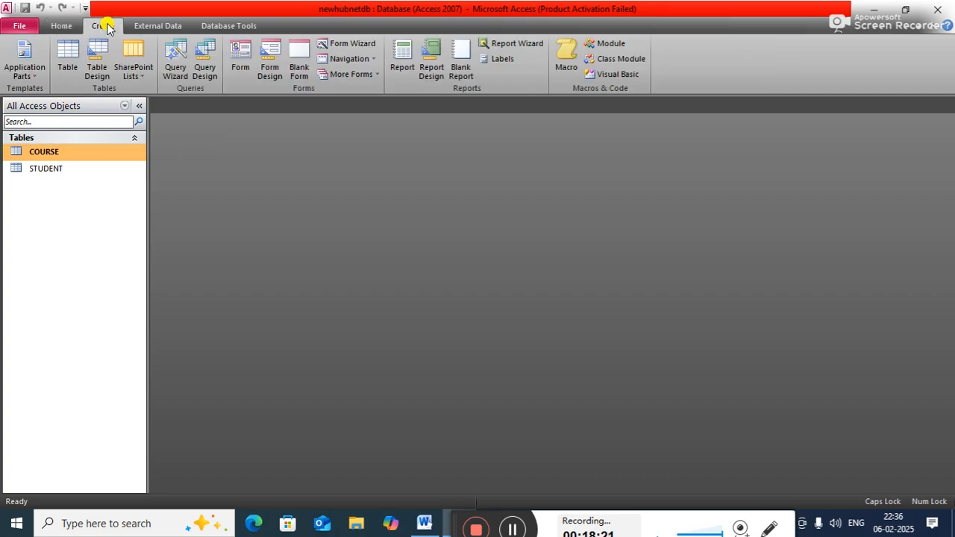
{"action": "left_click", "coordinate": [97, 70]}
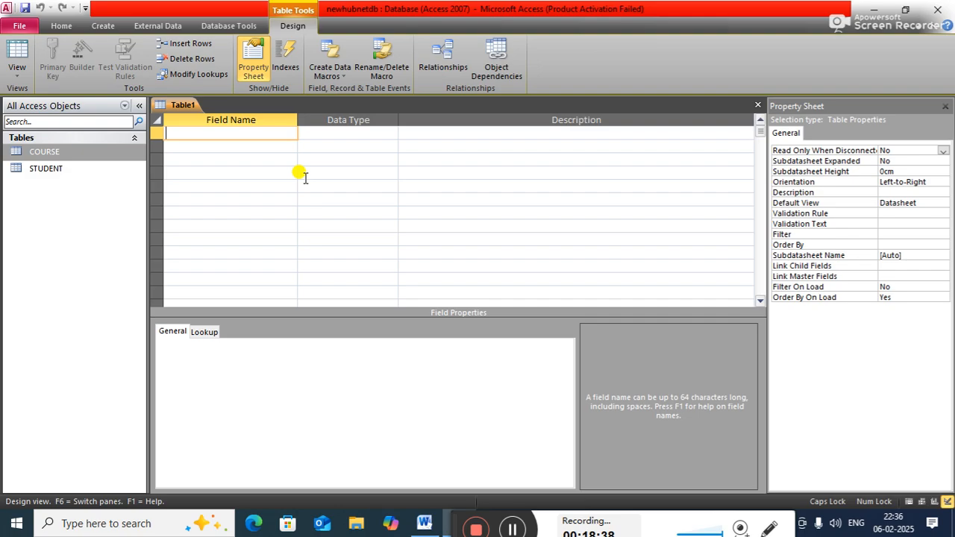
{"action": "type", "text": "PN"}
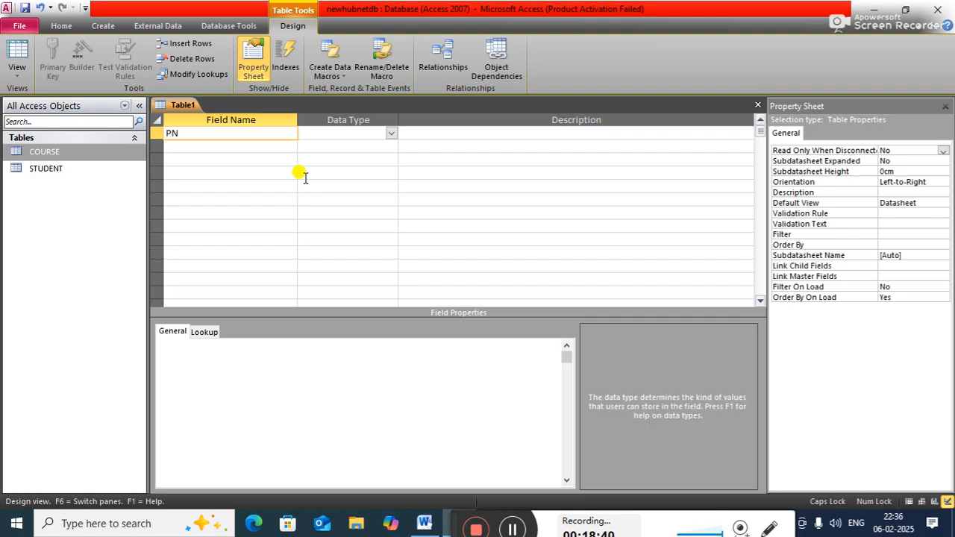
{"action": "key", "text": "Tab"}
{"action": "key", "text": "Tab"}
{"action": "key", "text": "Tab"}
Step: Add the fields PQ and PR to the new table, both with the data type Number
{"action": "type", "text": "PQ"}
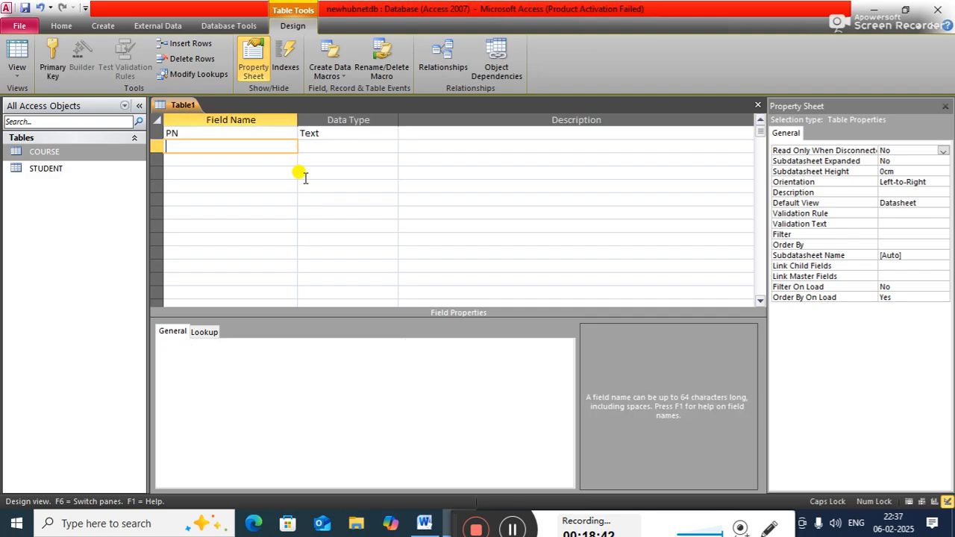
{"action": "key", "text": "Tab"}
{"action": "type", "text": "P"}
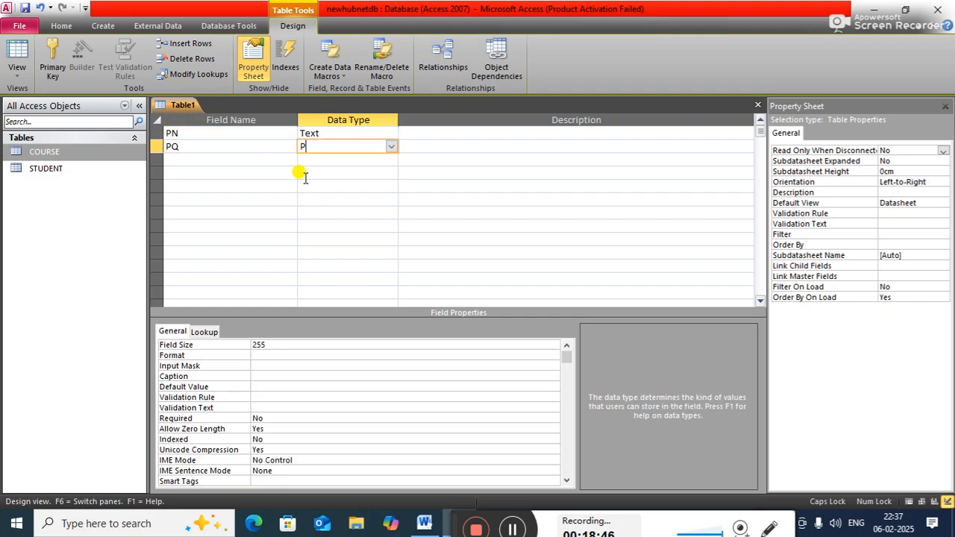
{"action": "key", "text": "BackSpace"}
{"action": "type", "text": "N"}
{"action": "key", "text": "Tab"}
{"action": "key", "text": "Tab"}
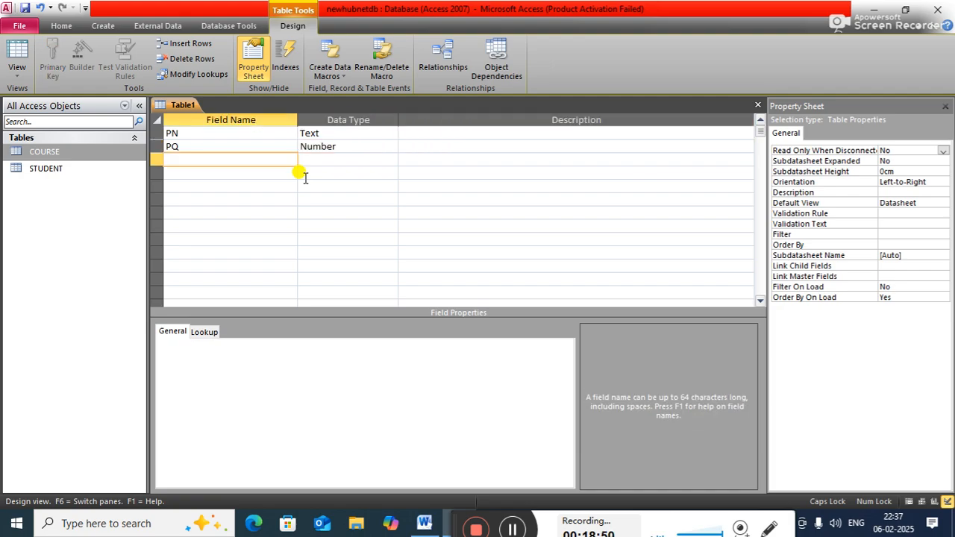
{"action": "type", "text": "PR"}
{"action": "key", "text": "Tab"}
{"action": "type", "text": "N"}
{"action": "key", "text": "Tab"}
{"action": "key", "text": "Tab"}
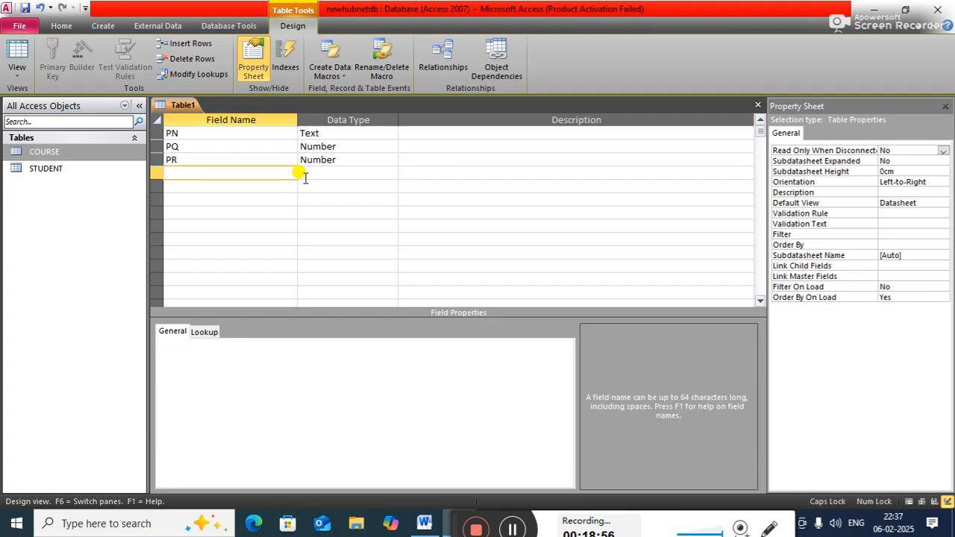
Step: Add the field AMT with the data type Calculated and the expression [PQ]*[PR]
{"action": "type", "text": "AMT"}
{"action": "key", "text": "Tab"}
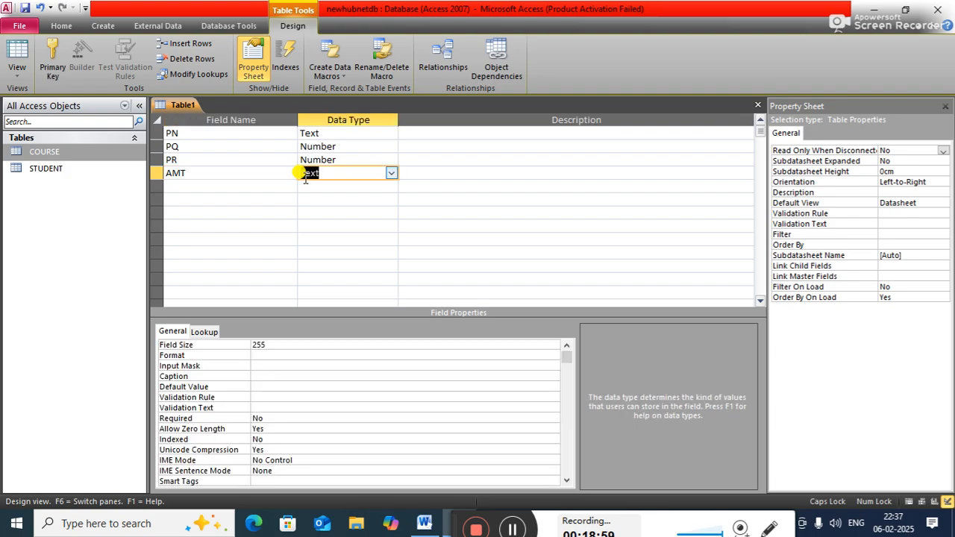
{"action": "left_click", "coordinate": [391, 175]}
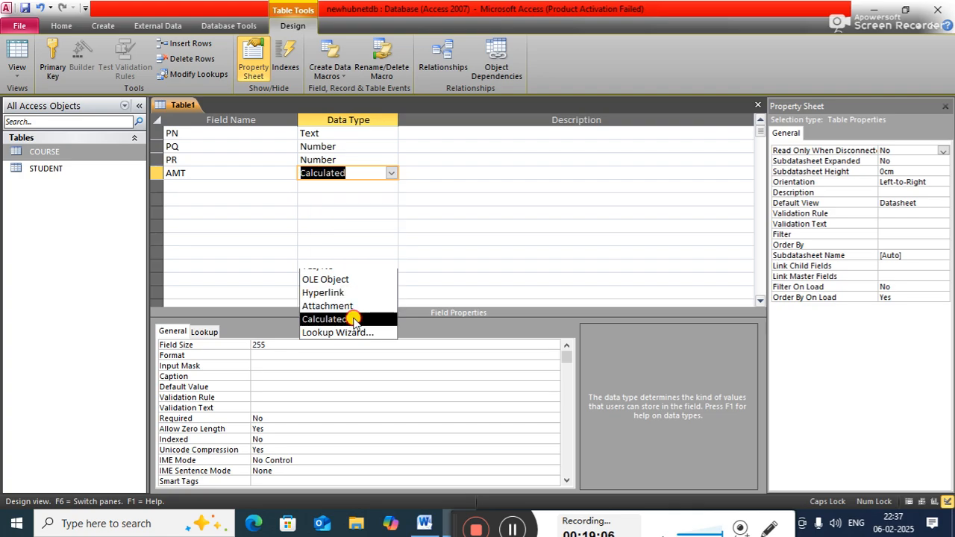
{"action": "left_click", "coordinate": [353, 319]}
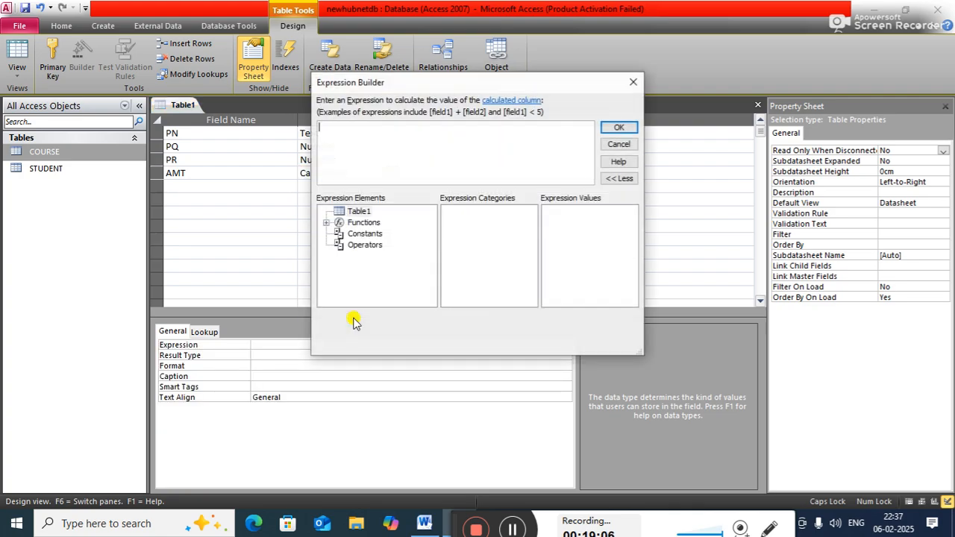
{"action": "left_click", "coordinate": [633, 82]}
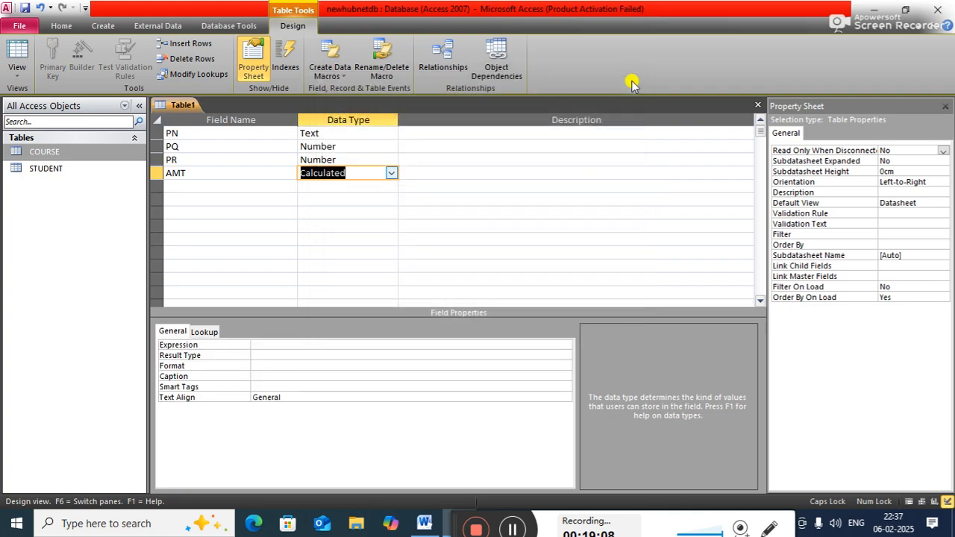
{"action": "left_click", "coordinate": [267, 345]}
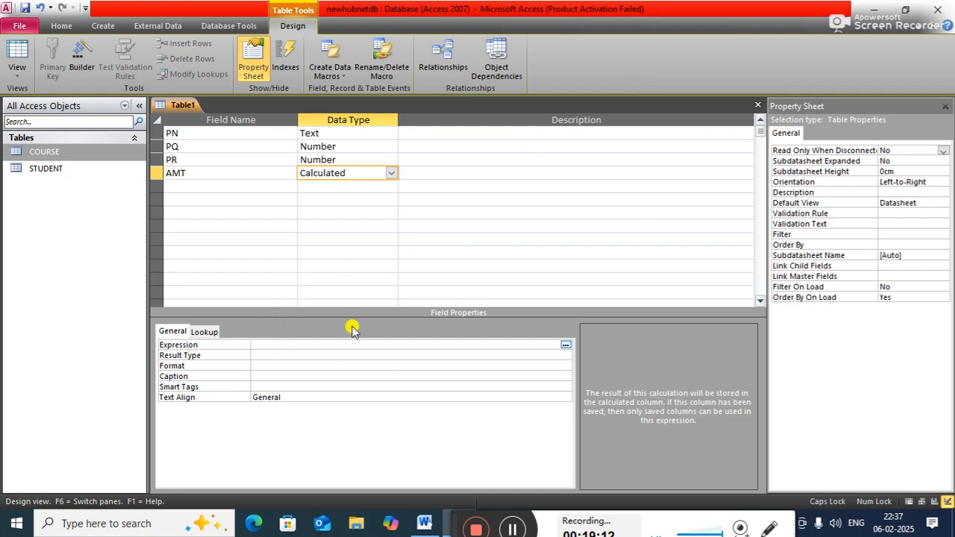
{"action": "type", "text": "P"}
{"action": "key", "text": "BackSpace"}
{"action": "type", "text": "[PQ]"}
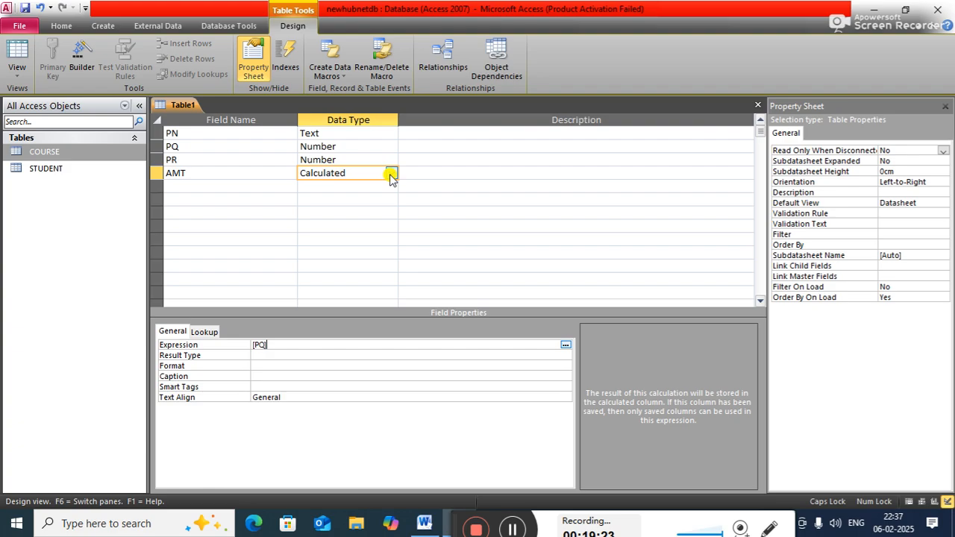
{"action": "type", "text": "*[PR]"}
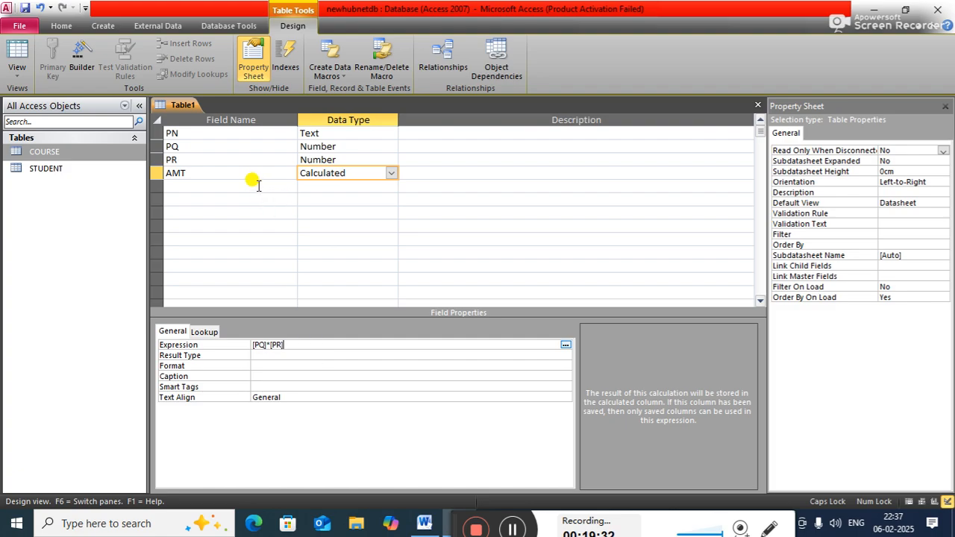
Step: Add the field GST with the data type Calculated and the expression [AMT]*18/100
{"action": "left_click", "coordinate": [256, 185]}
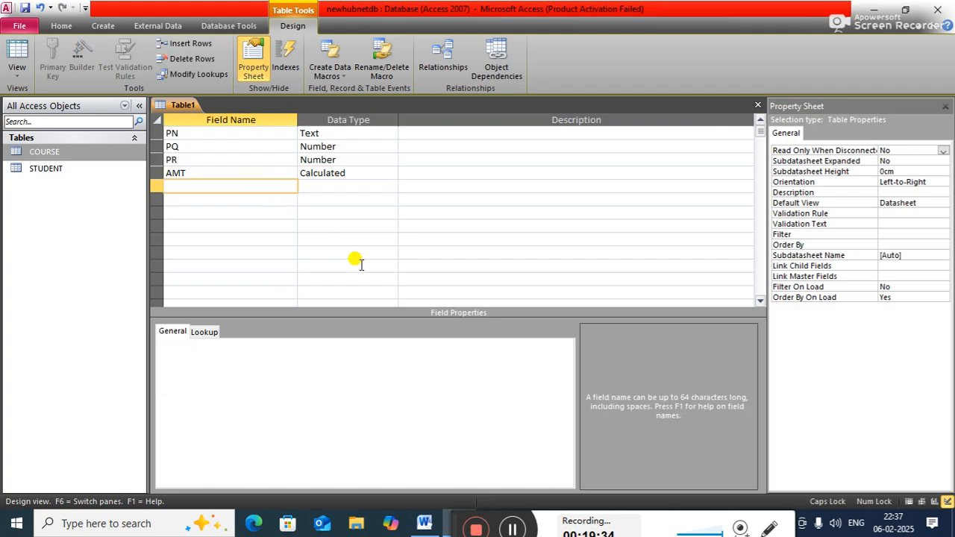
{"action": "type", "text": "GST"}
{"action": "key", "text": "Tab"}
{"action": "type", "text": "CA"}
{"action": "key", "text": "Tab"}
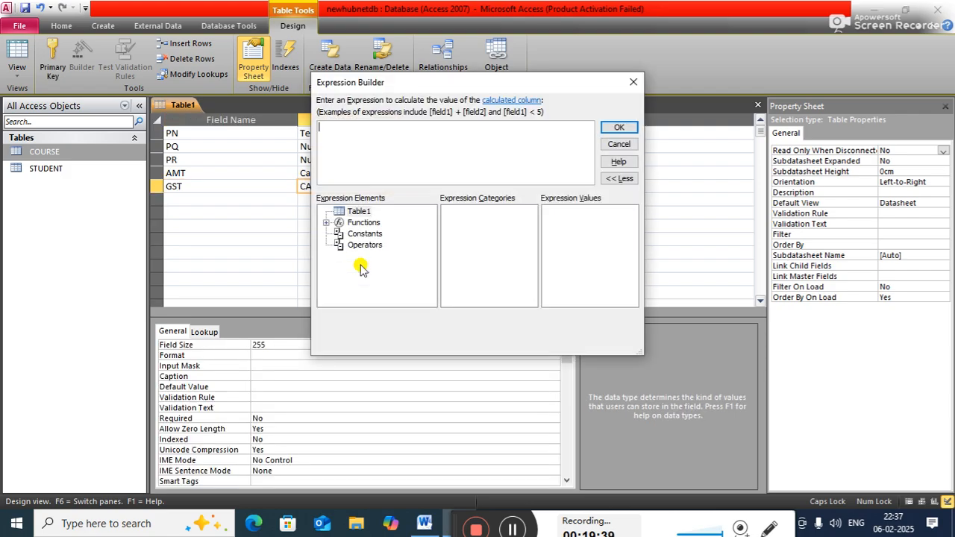
{"action": "left_click", "coordinate": [635, 85]}
{"action": "left_click", "coordinate": [315, 341]}
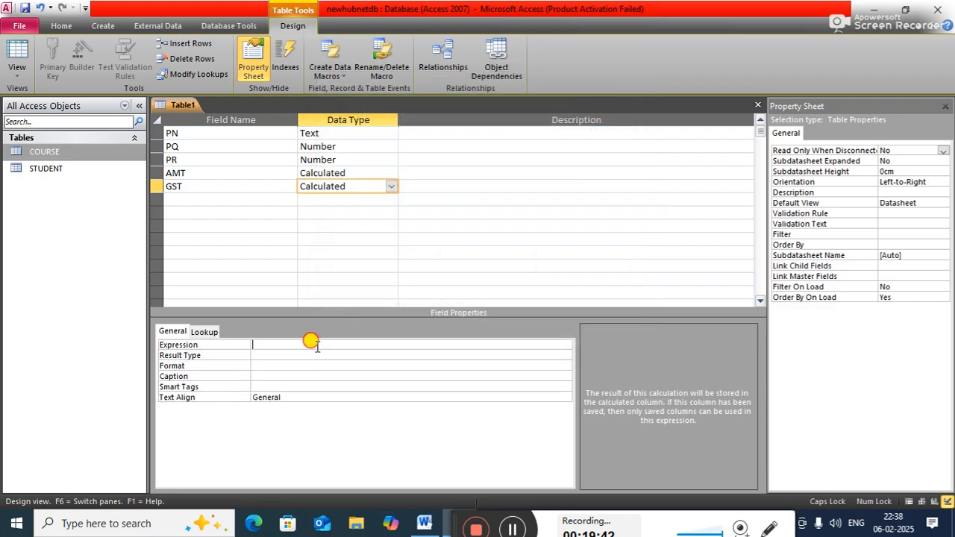
{"action": "type", "text": "["}
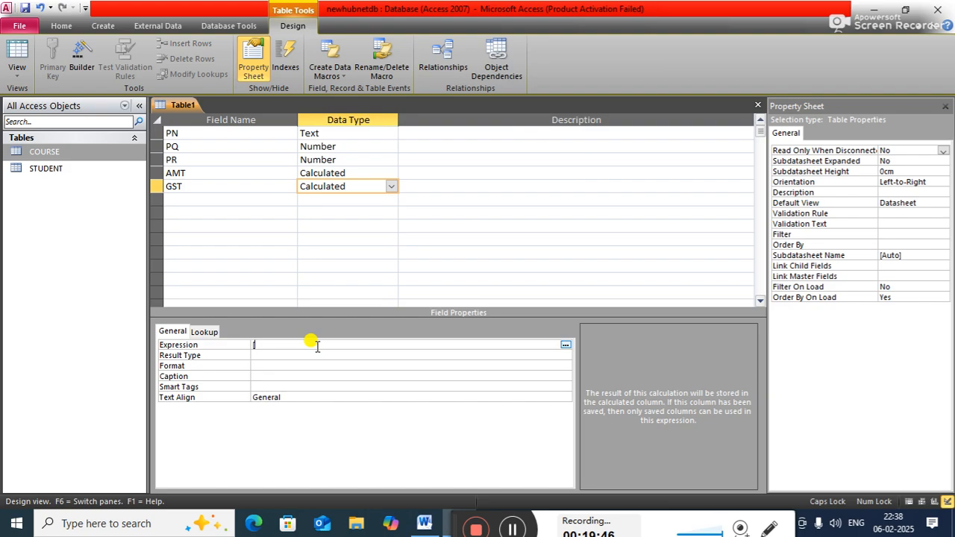
{"action": "type", "text": "AMT]*18/100"}
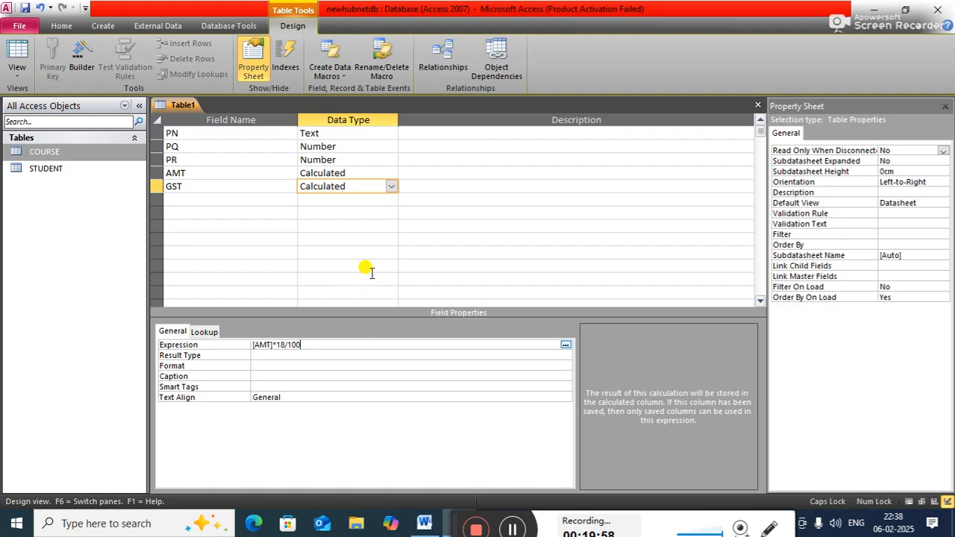
Step: Add the field BILL with the data type Calculated and the expression [AMT]+[GST]
{"action": "left_click", "coordinate": [193, 199]}
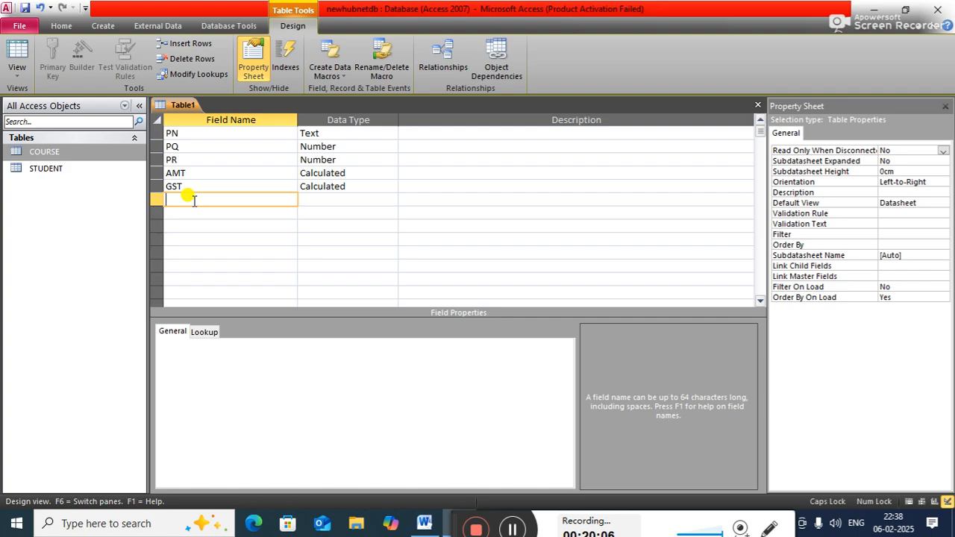
{"action": "type", "text": "BILL"}
{"action": "key", "text": "Tab"}
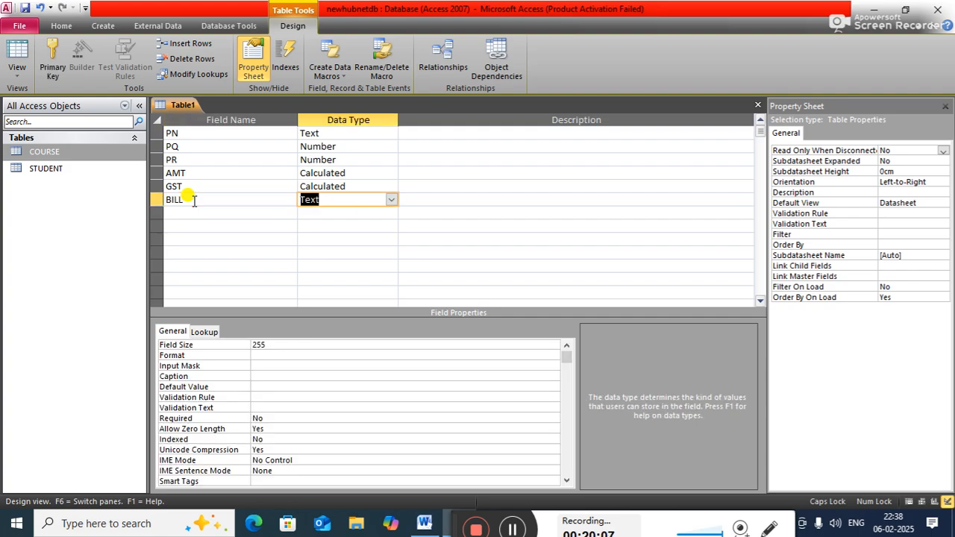
{"action": "type", "text": "CAL"}
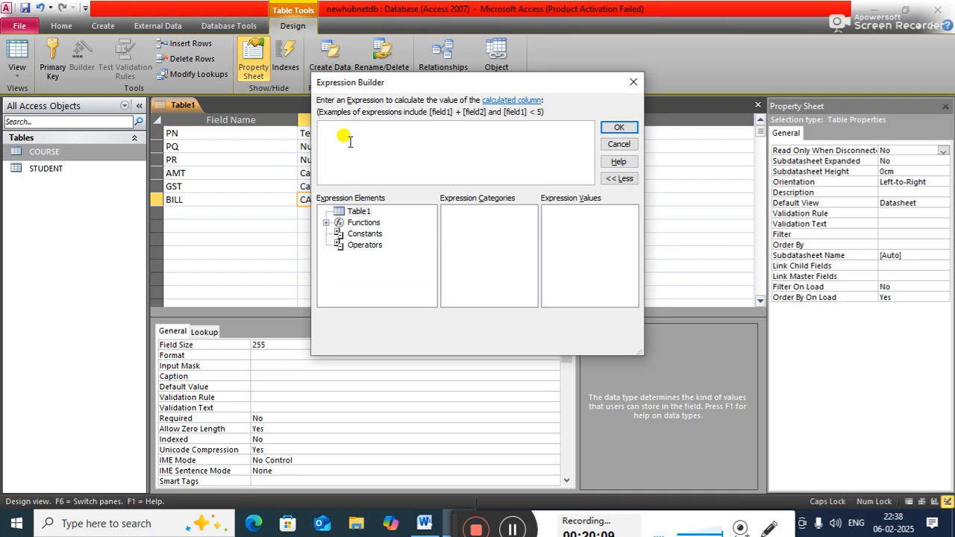
{"action": "left_click", "coordinate": [632, 82]}
{"action": "left_click", "coordinate": [297, 344]}
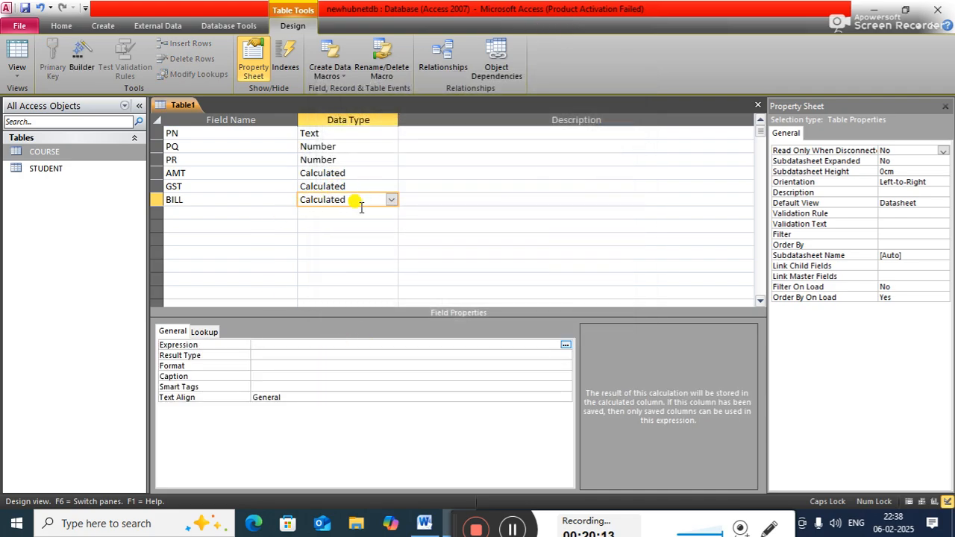
{"action": "type", "text": "[AMT]+[GST]"}
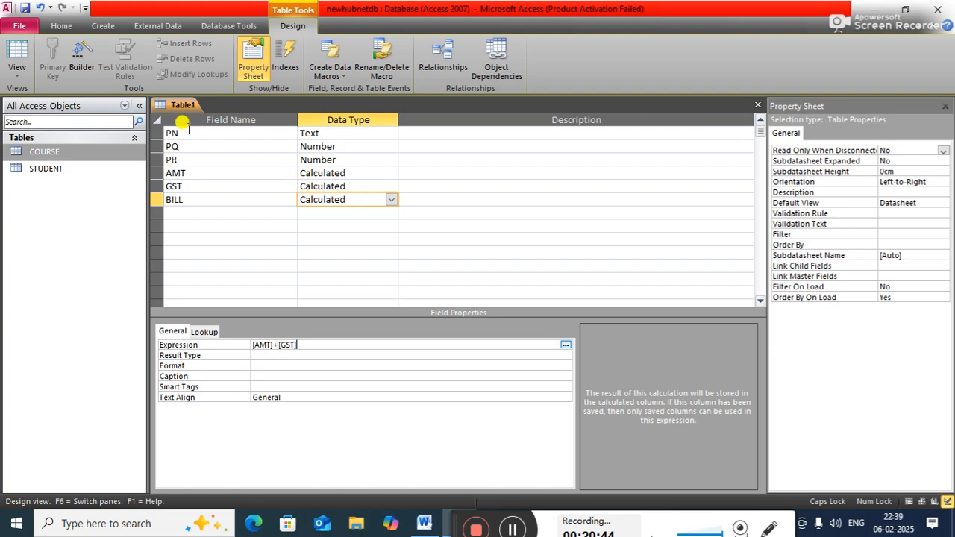
Step: Save the new table as PRODUCT, letting Access add an AutoNumber primary key, and dismiss the messages
{"action": "right_click", "coordinate": [173, 105]}
{"action": "left_click", "coordinate": [193, 119]}
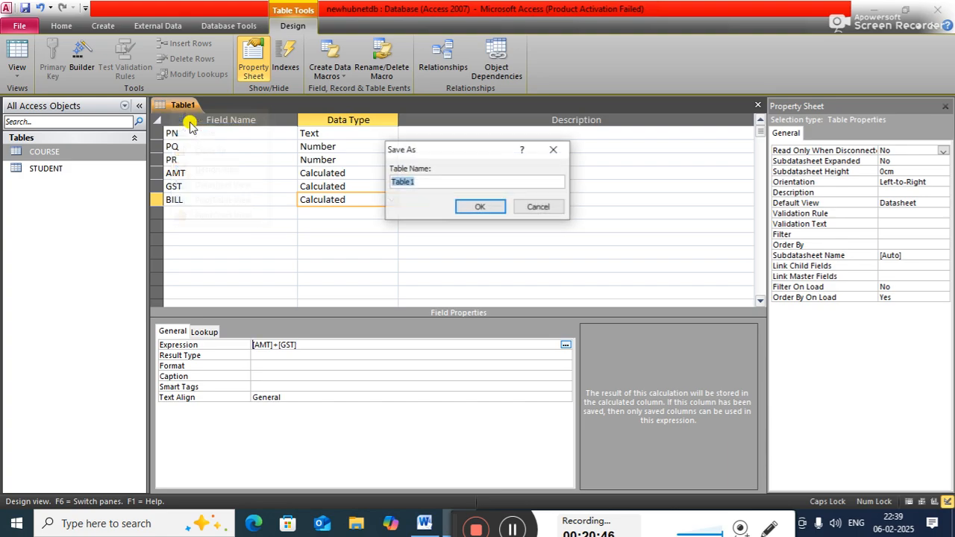
{"action": "type", "text": "PRODUCT"}
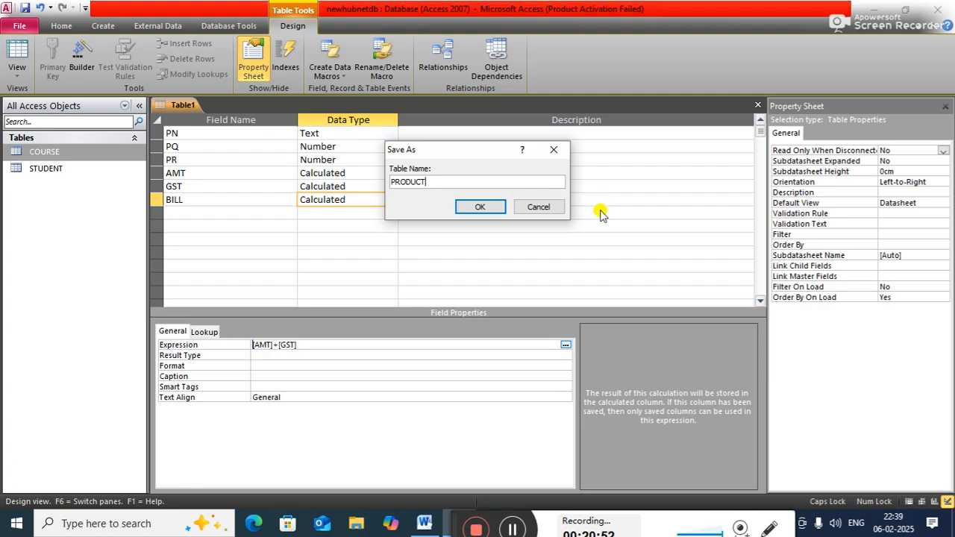
{"action": "left_click", "coordinate": [483, 210]}
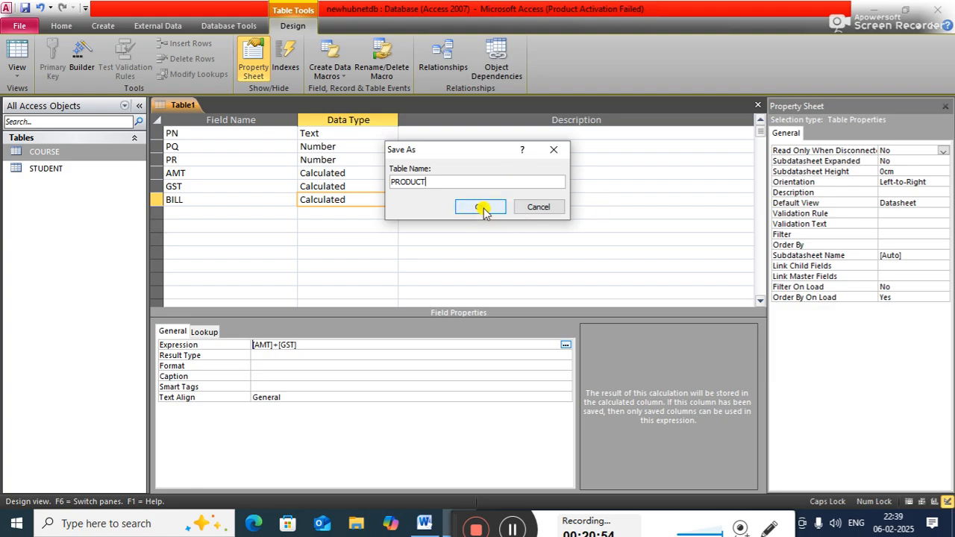
{"action": "left_click", "coordinate": [422, 313]}
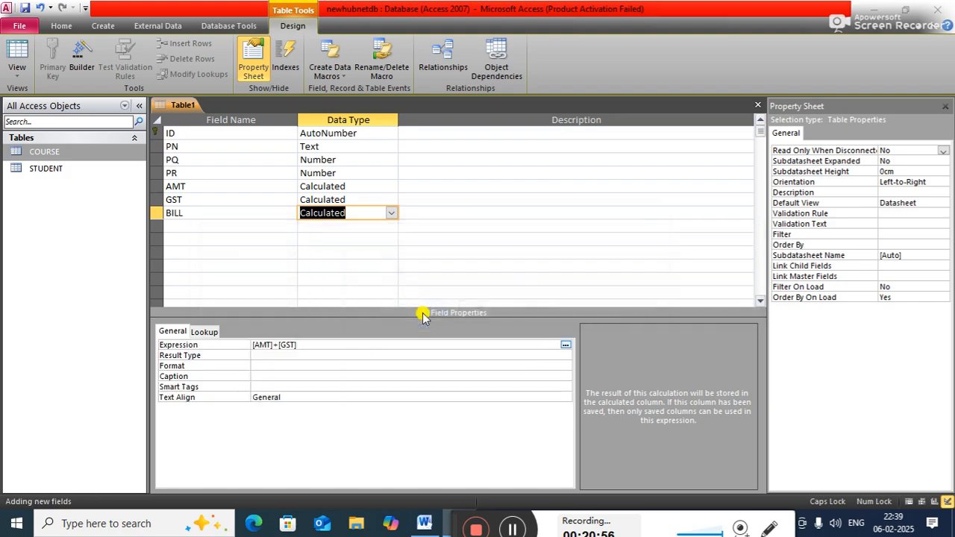
{"action": "left_click", "coordinate": [482, 306]}
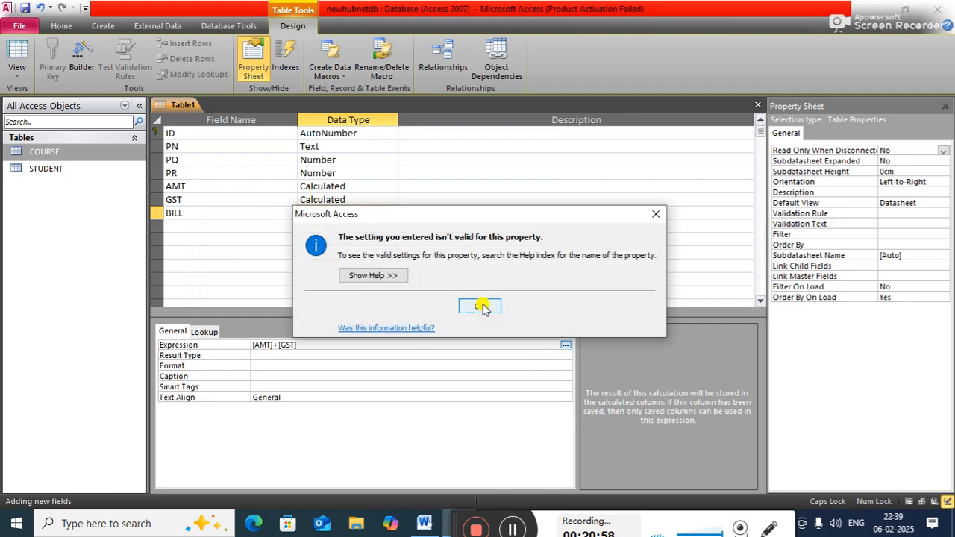
{"action": "left_click", "coordinate": [482, 306]}
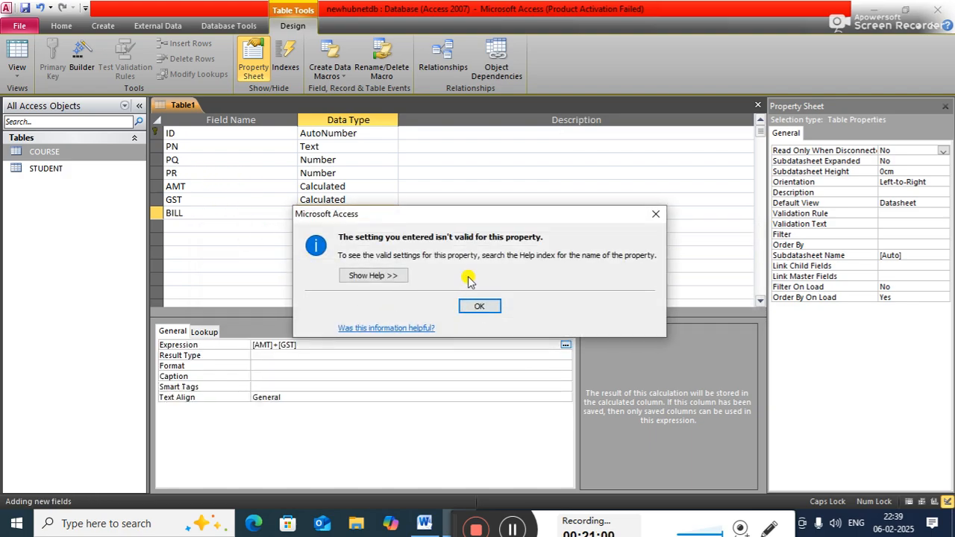
{"action": "left_click", "coordinate": [480, 306]}
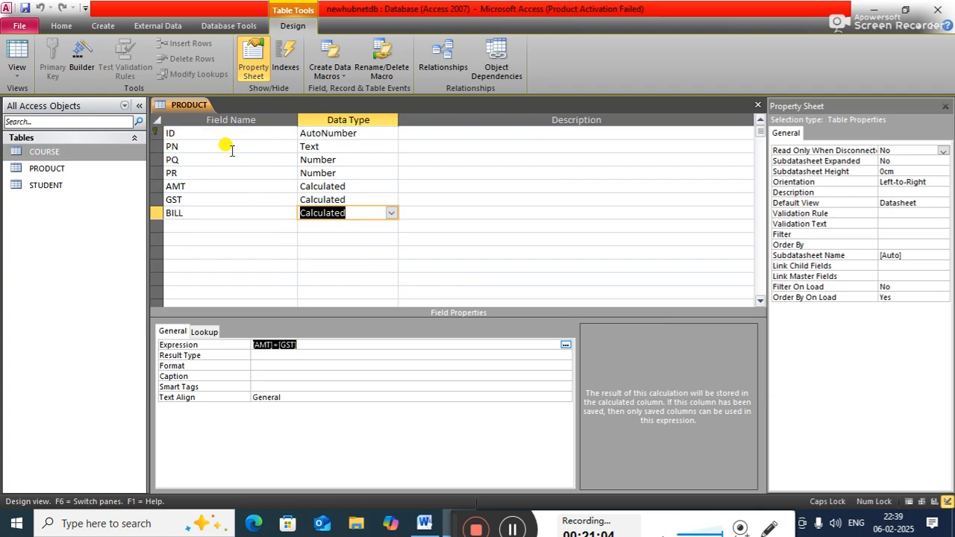
Step: Save the PRODUCT table design again and close it
{"action": "right_click", "coordinate": [188, 106]}
{"action": "left_click", "coordinate": [204, 121]}
{"action": "right_click", "coordinate": [193, 105]}
{"action": "left_click", "coordinate": [219, 131]}
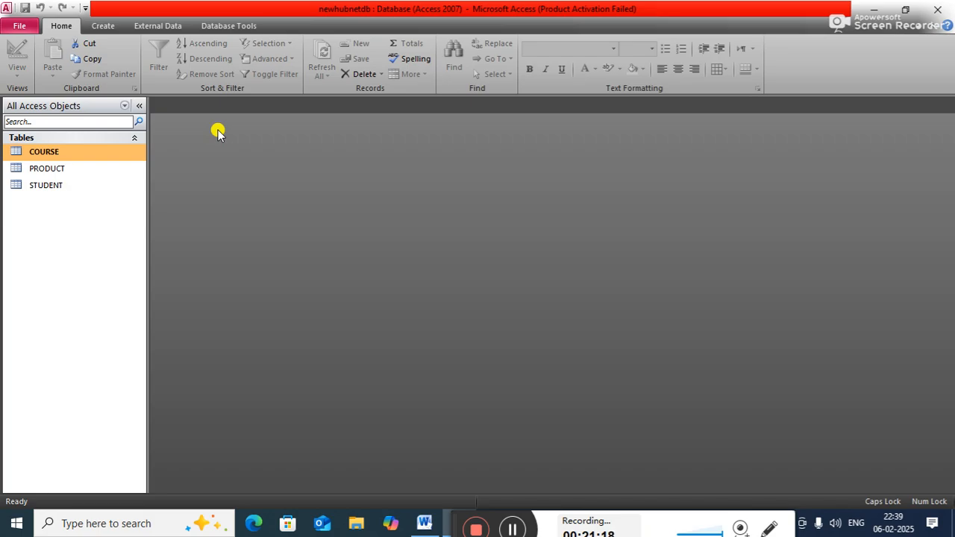
Step: Create a form from the PRODUCT table and dismiss the messages
{"action": "left_click", "coordinate": [61, 173]}
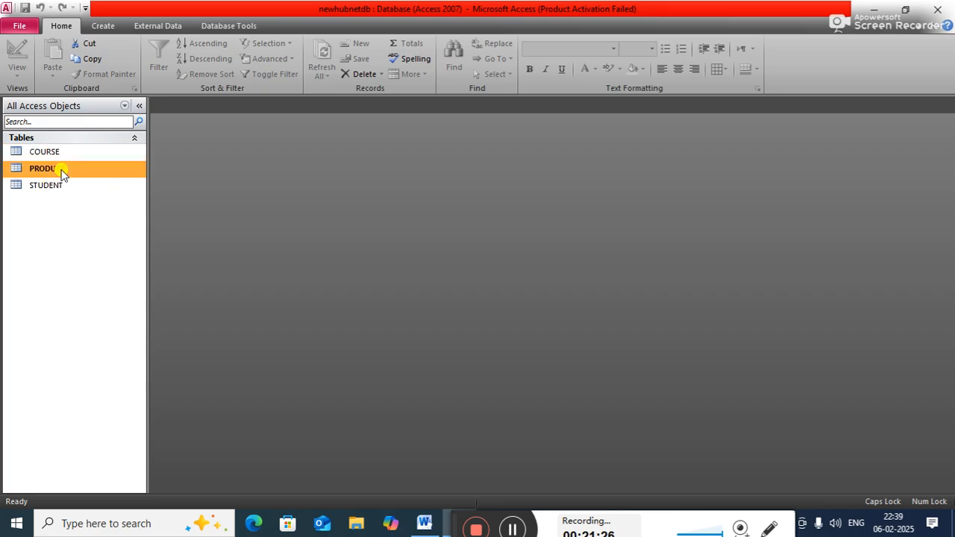
{"action": "left_click", "coordinate": [103, 26]}
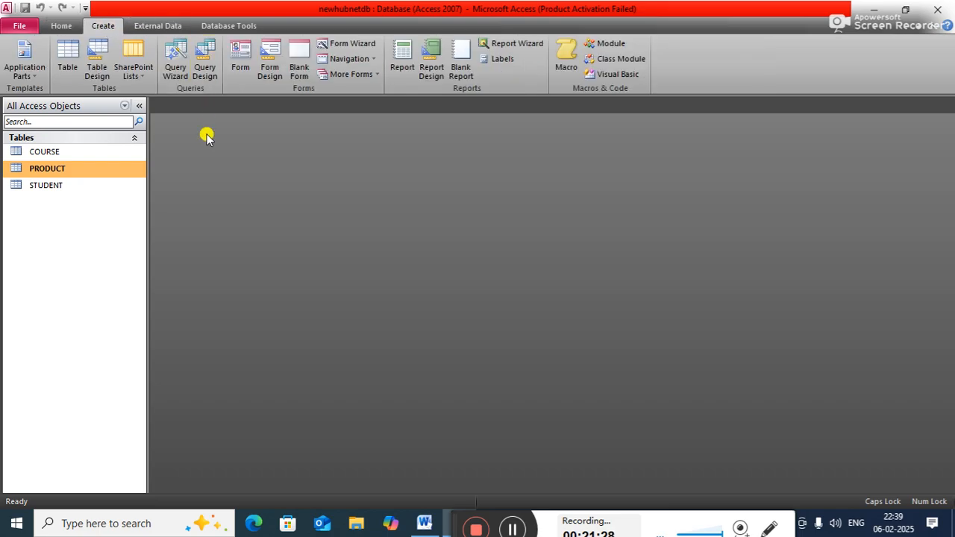
{"action": "left_click", "coordinate": [240, 58]}
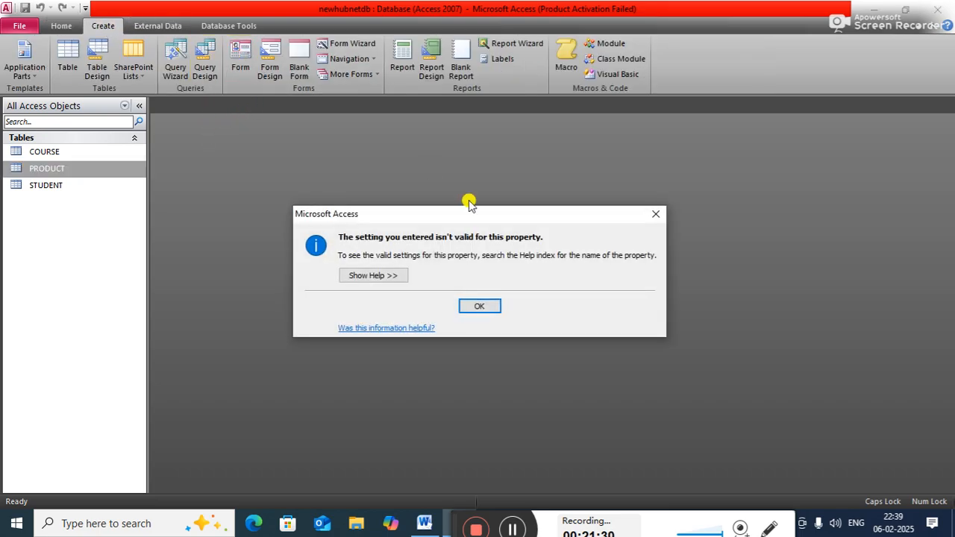
{"action": "left_click", "coordinate": [492, 307]}
{"action": "left_click", "coordinate": [493, 306]}
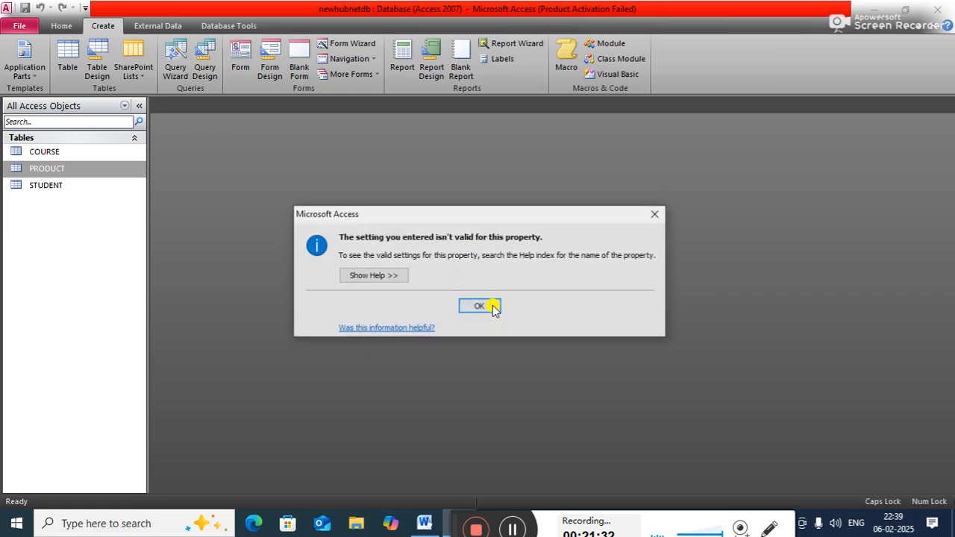
{"action": "left_click", "coordinate": [492, 307]}
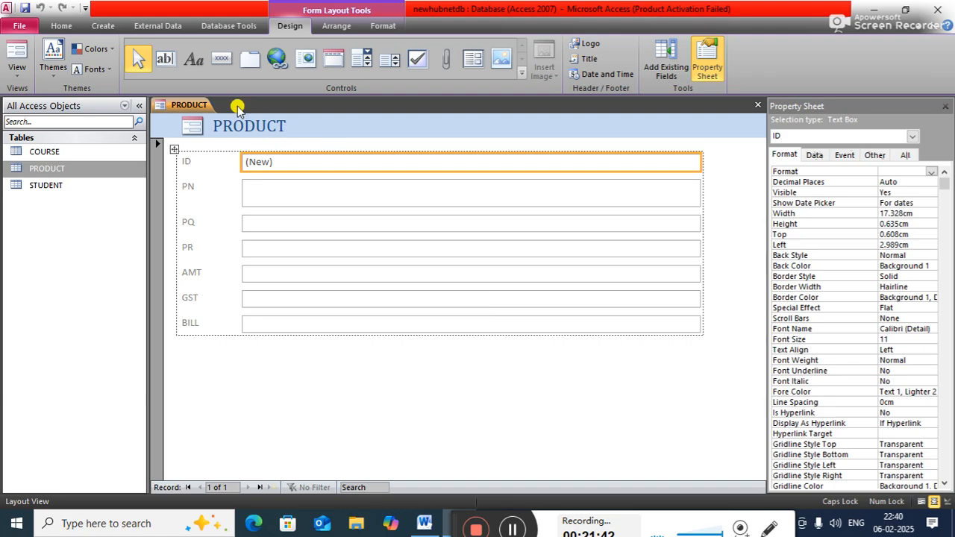
Step: Place a command button at the form's BILL row with the Record Operations action Add New Record
{"action": "left_click", "coordinate": [223, 60]}
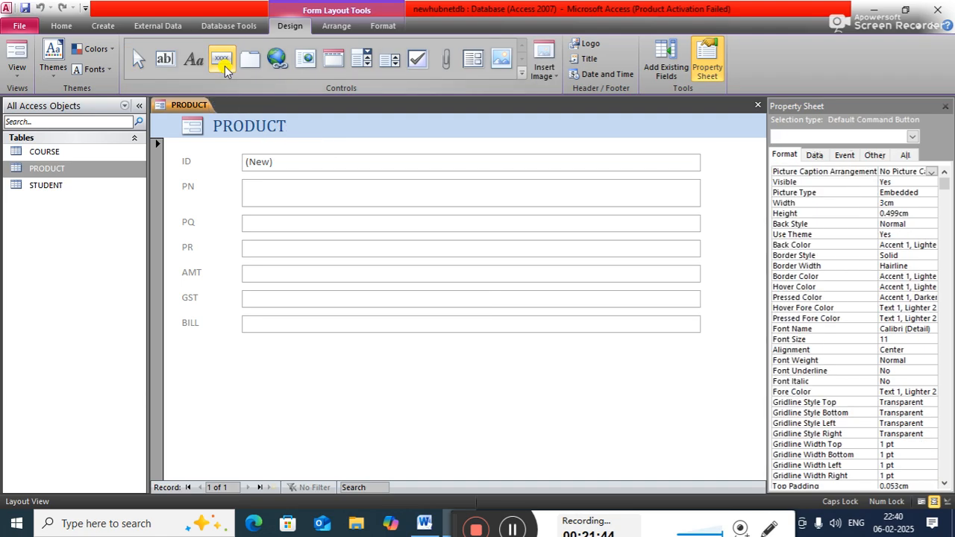
{"action": "left_click", "coordinate": [208, 328]}
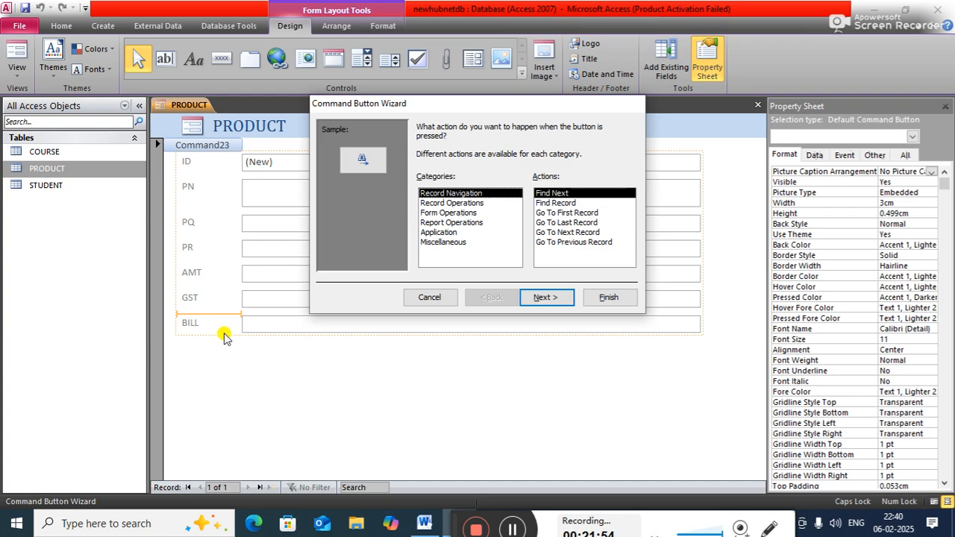
{"action": "left_click", "coordinate": [457, 203]}
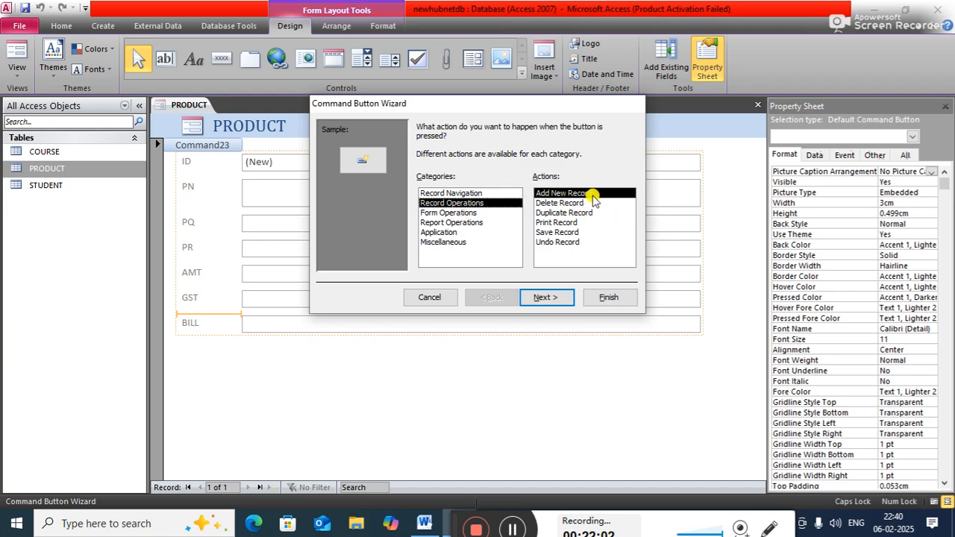
{"action": "left_click", "coordinate": [545, 298]}
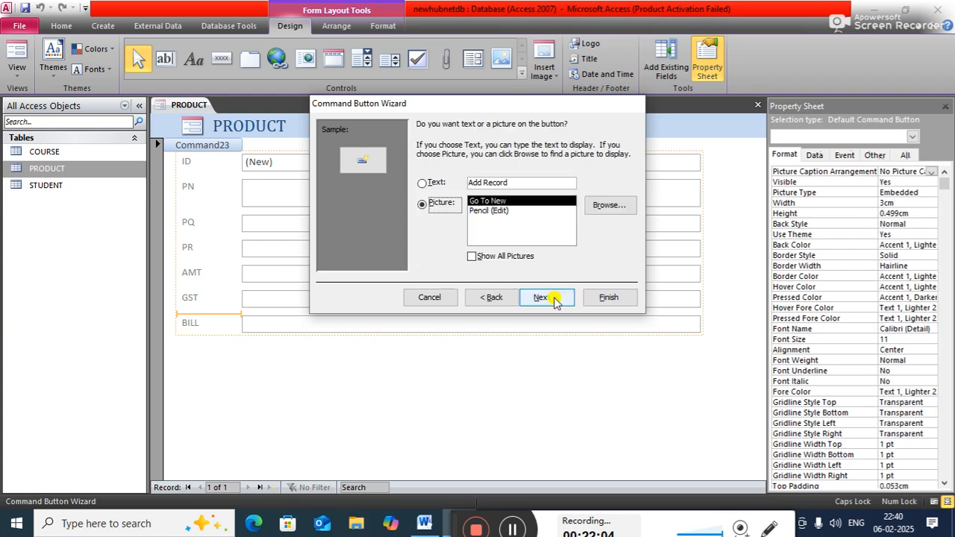
Step: Show text instead of a picture on the command button, with the caption NewProduct
{"action": "left_click", "coordinate": [518, 183]}
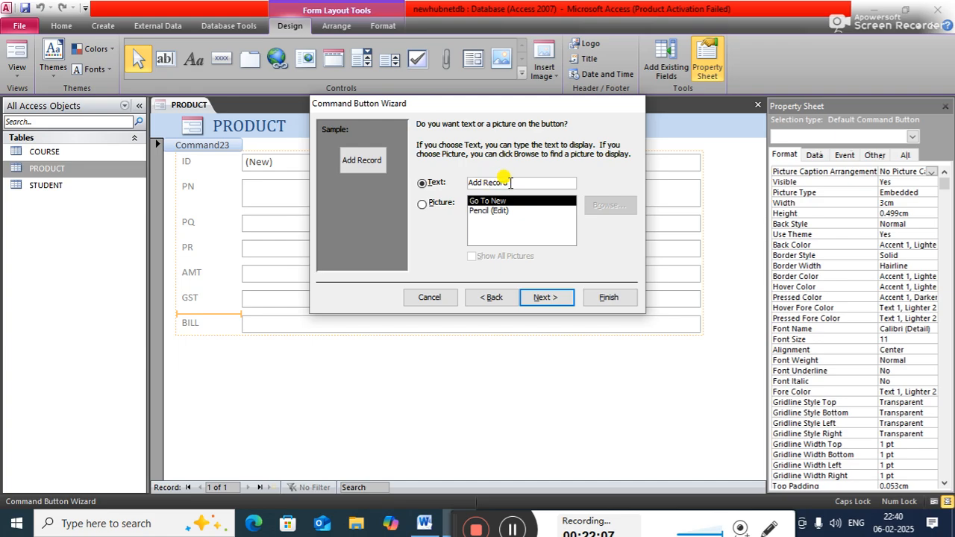
{"action": "key", "text": "BackSpace"}
{"action": "key", "text": "BackSpace"}
{"action": "key", "text": "BackSpace"}
{"action": "key", "text": "BackSpace"}
{"action": "key", "text": "BackSpace"}
{"action": "key", "text": "BackSpace"}
{"action": "type", "text": "p"}
{"action": "key", "text": "BackSpace"}
{"action": "type", "text": "P"}
{"action": "key", "text": "Caps_Lock"}
{"action": "type", "text": "roduct"}
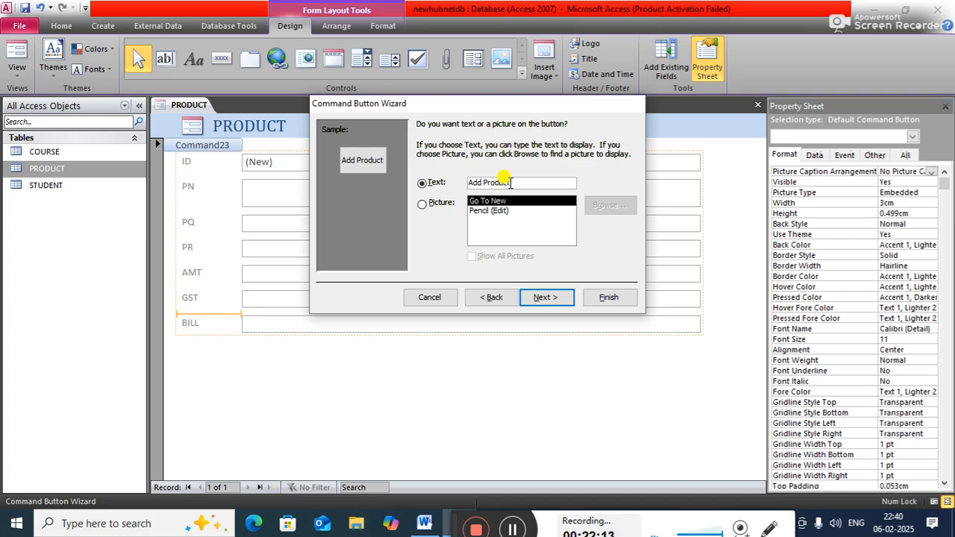
{"action": "left_click_drag", "start_coordinate": [485, 183], "coordinate": [468, 183]}
{"action": "type", "text": "an"}
{"action": "key", "text": "BackSpace"}
{"action": "key", "text": "BackSpace"}
{"action": "type", "text": "New"}
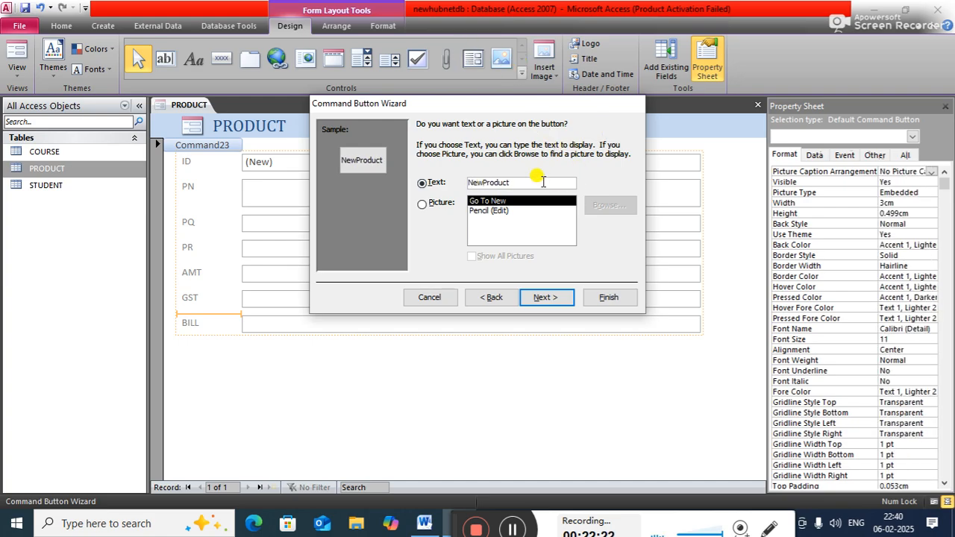
Step: Name the button newproduct, finish the wizard, and move the button below the BILL field
{"action": "left_click", "coordinate": [554, 300]}
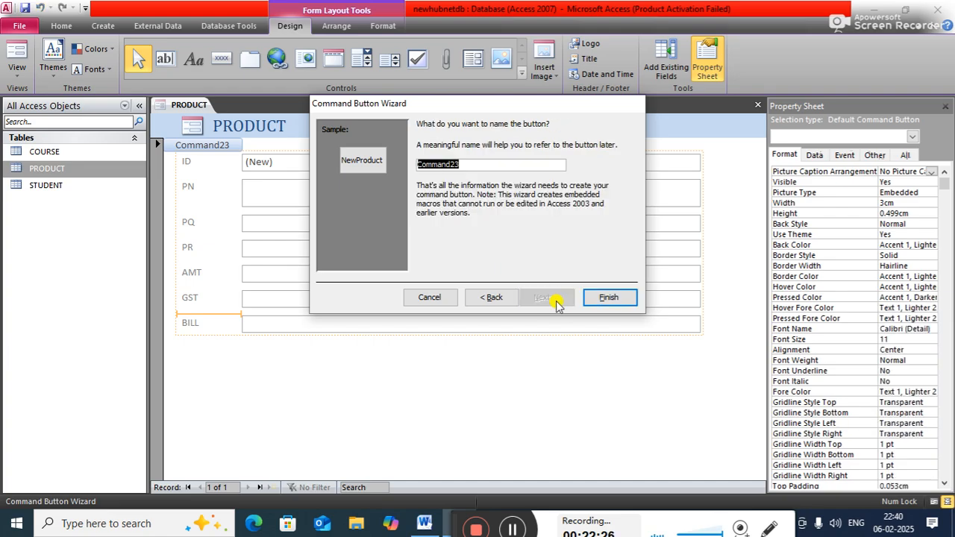
{"action": "type", "text": "newproduct"}
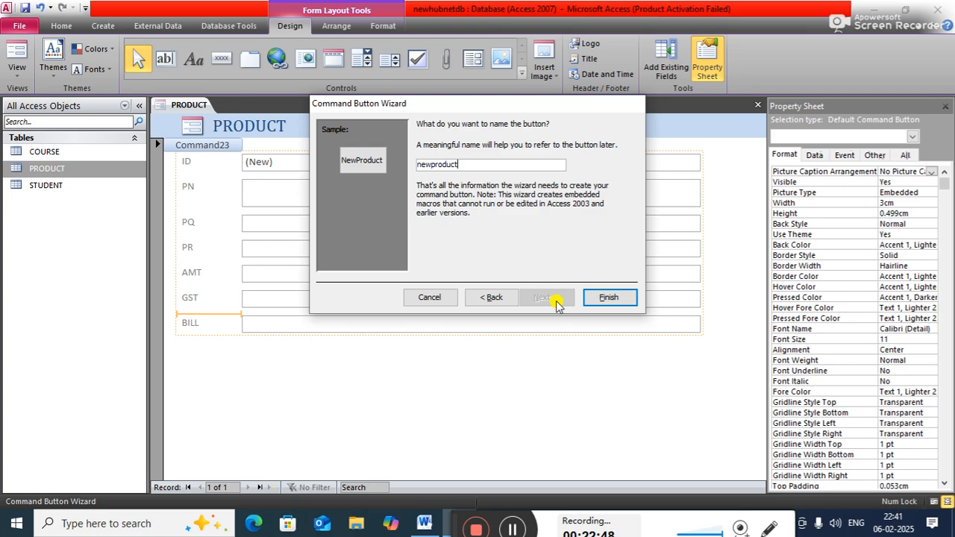
{"action": "left_click", "coordinate": [597, 299]}
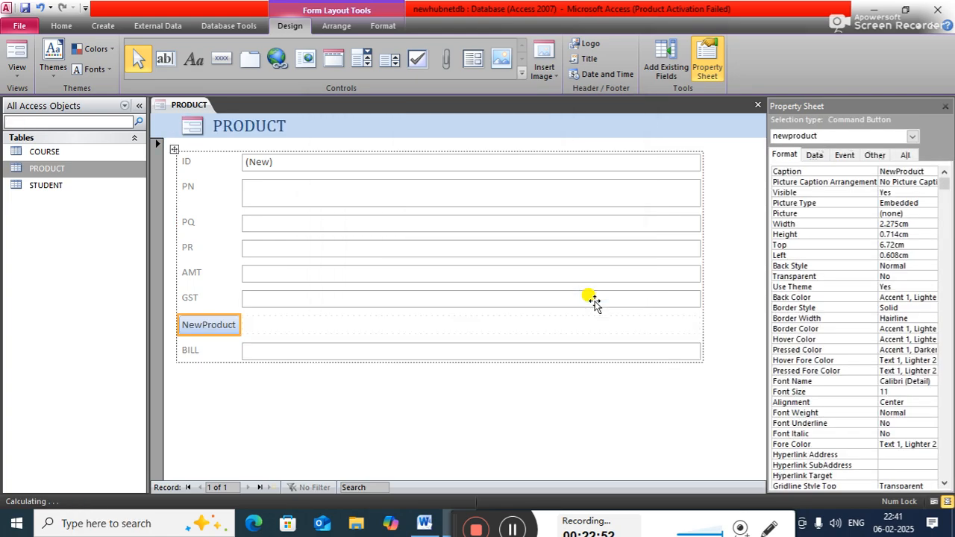
{"action": "left_click_drag", "start_coordinate": [191, 324], "coordinate": [210, 359]}
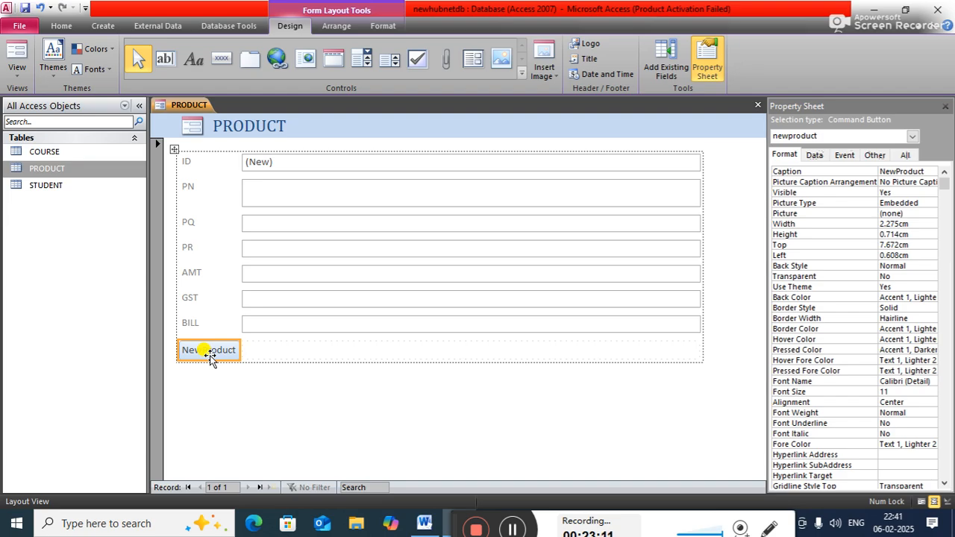
Step: Save the form as productEntry and close it
{"action": "right_click", "coordinate": [183, 112]}
{"action": "left_click", "coordinate": [224, 122]}
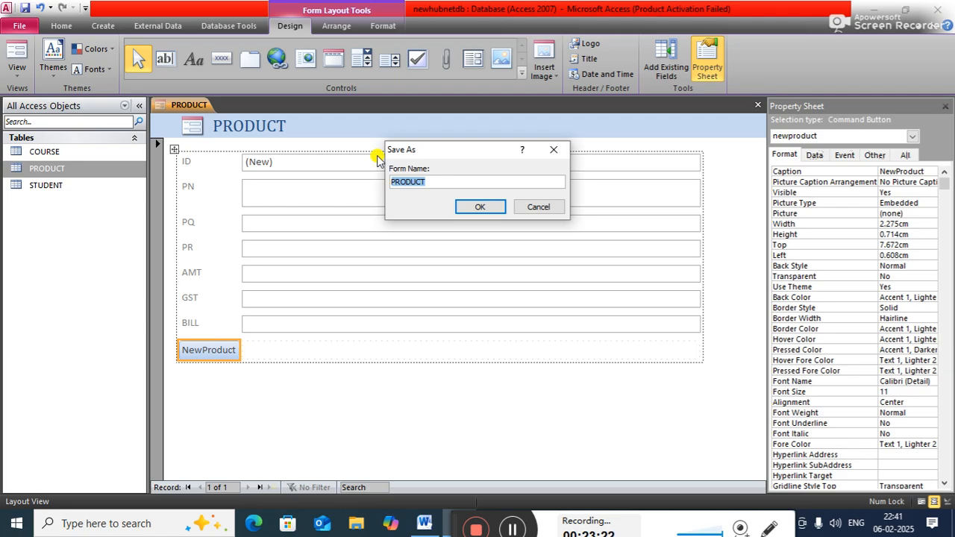
{"action": "type", "text": "productEntry"}
{"action": "left_click", "coordinate": [484, 205]}
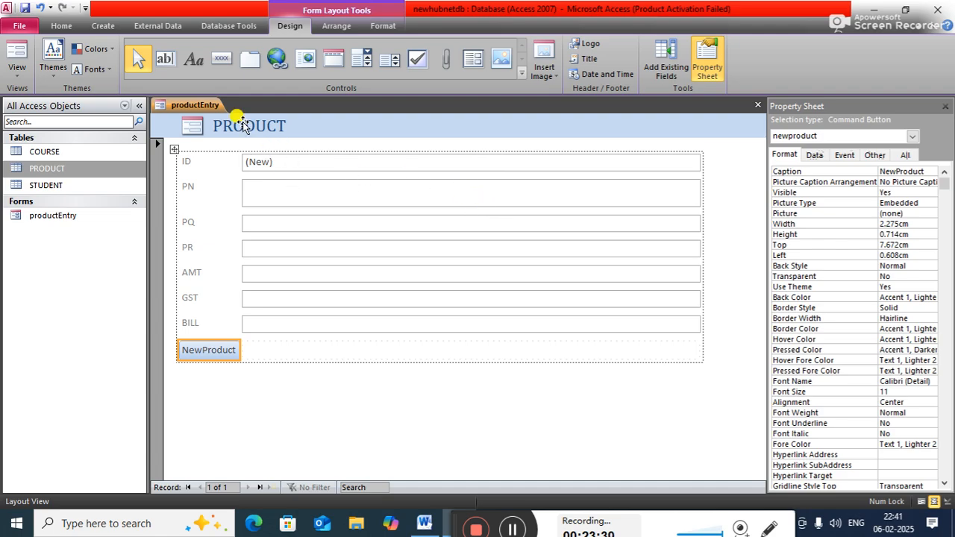
{"action": "right_click", "coordinate": [209, 107]}
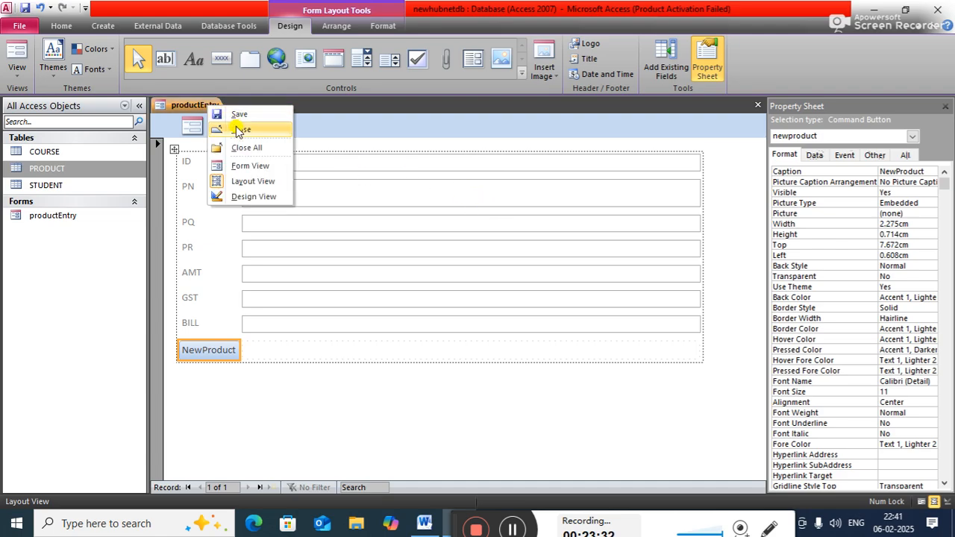
{"action": "left_click", "coordinate": [238, 129]}
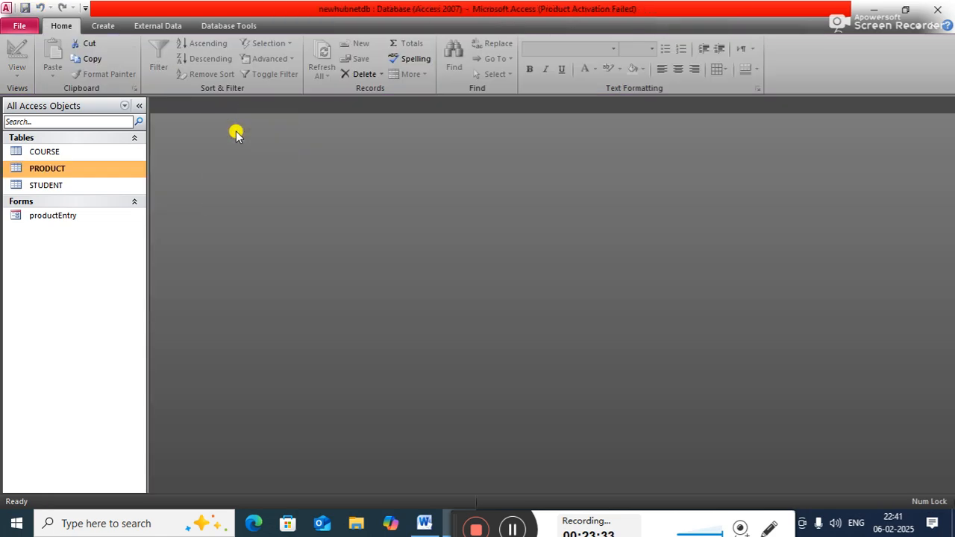
Step: Open the productEntry form, enter a product with PN copy, PQ 20 and PR 20, and go to a new record with NewProduct
{"action": "double_click", "coordinate": [58, 217]}
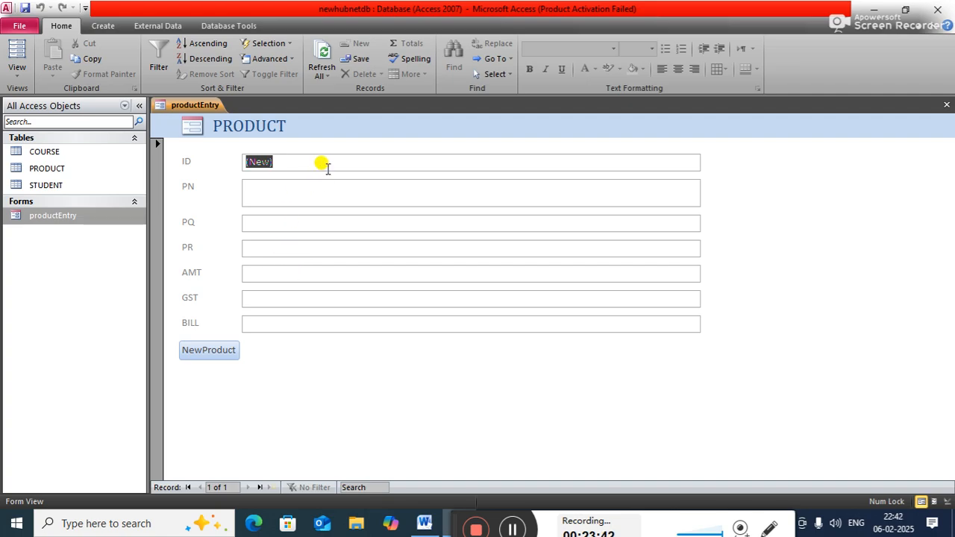
{"action": "key", "text": "Tab"}
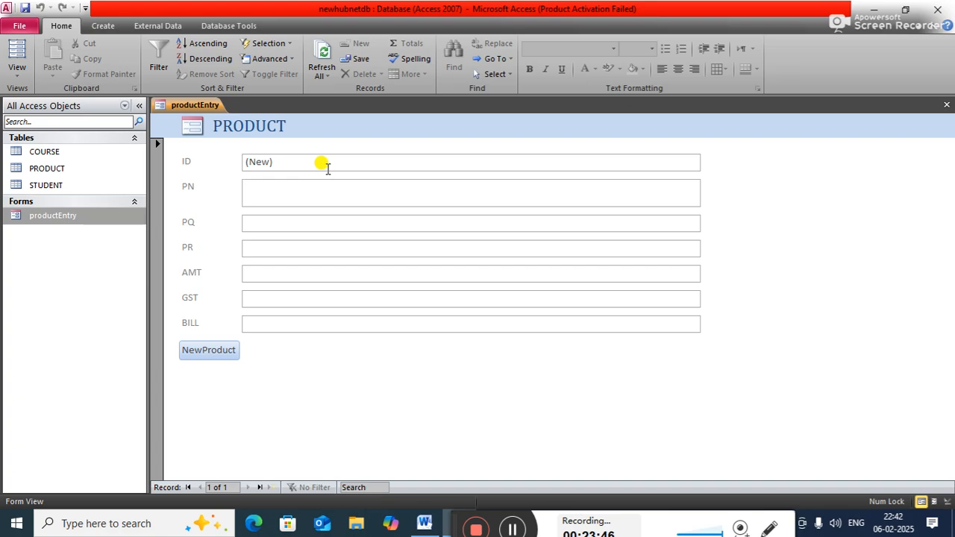
{"action": "type", "text": "B"}
{"action": "key", "text": "BackSpace"}
{"action": "type", "text": "copy"}
{"action": "key", "text": "Tab"}
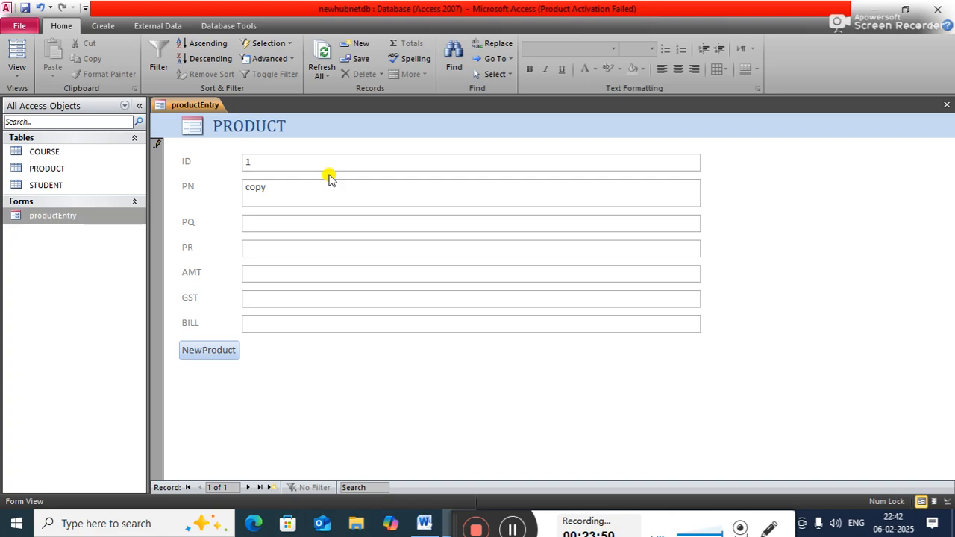
{"action": "type", "text": "2020"}
{"action": "key", "text": "Tab"}
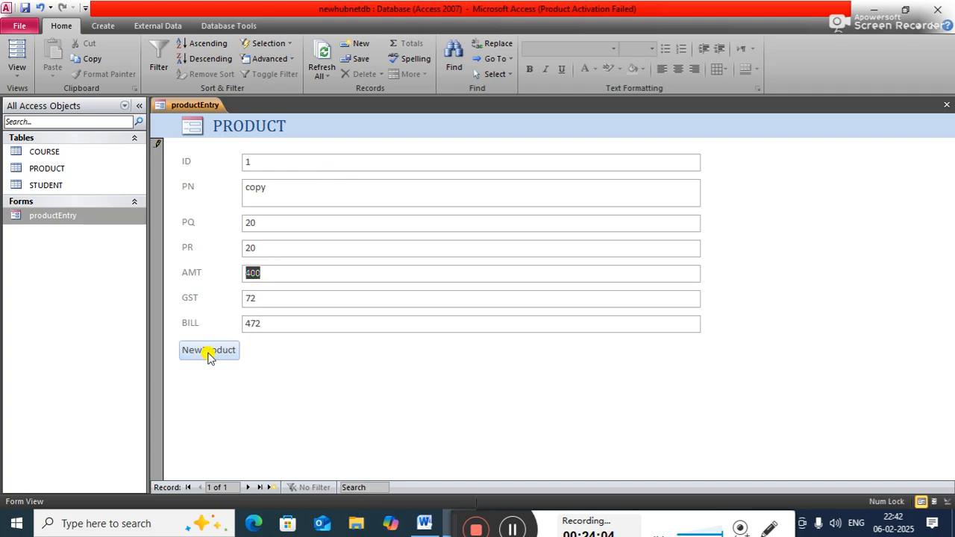
{"action": "left_click", "coordinate": [209, 350]}
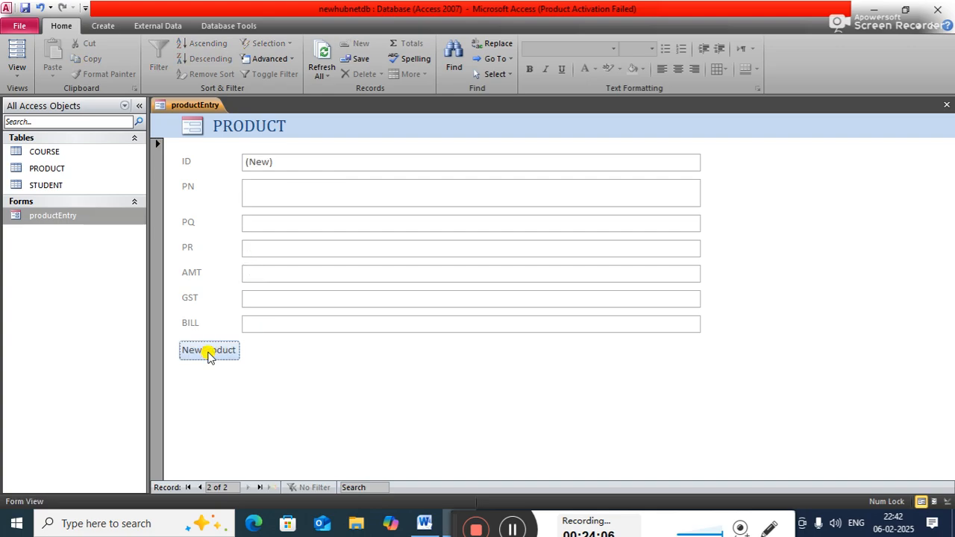
Step: Open the PRODUCT table, dismissing the message, to check the copy record, and close the table
{"action": "double_click", "coordinate": [65, 173]}
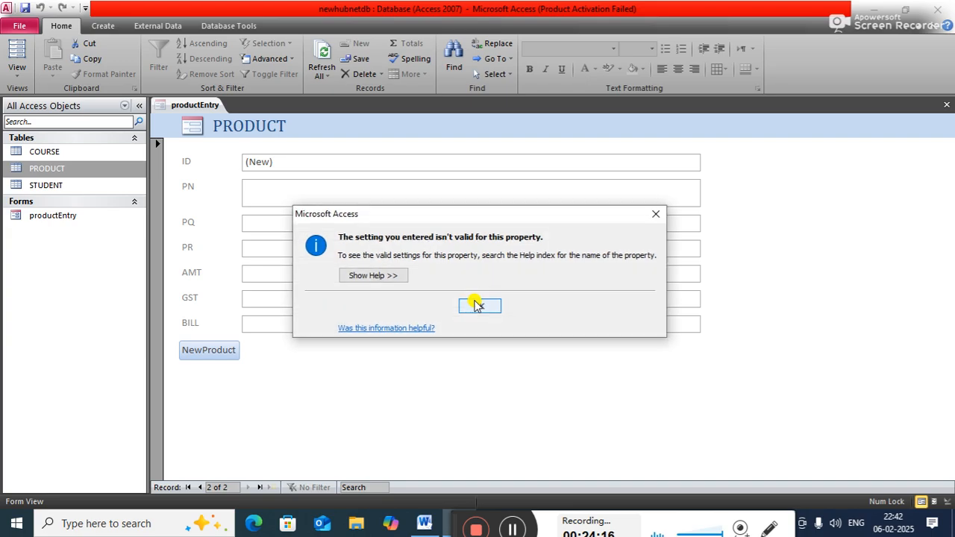
{"action": "left_click", "coordinate": [476, 304]}
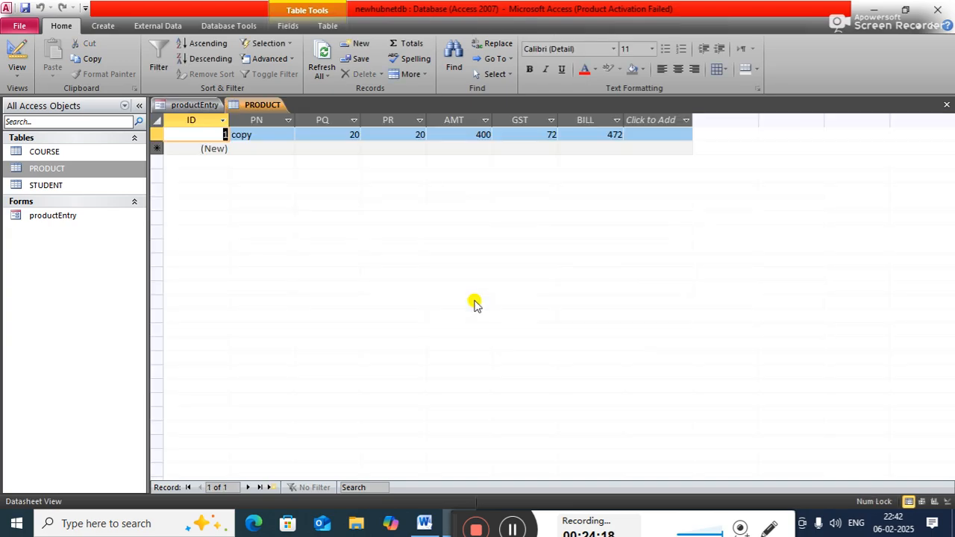
{"action": "right_click", "coordinate": [254, 105]}
{"action": "left_click", "coordinate": [289, 128]}
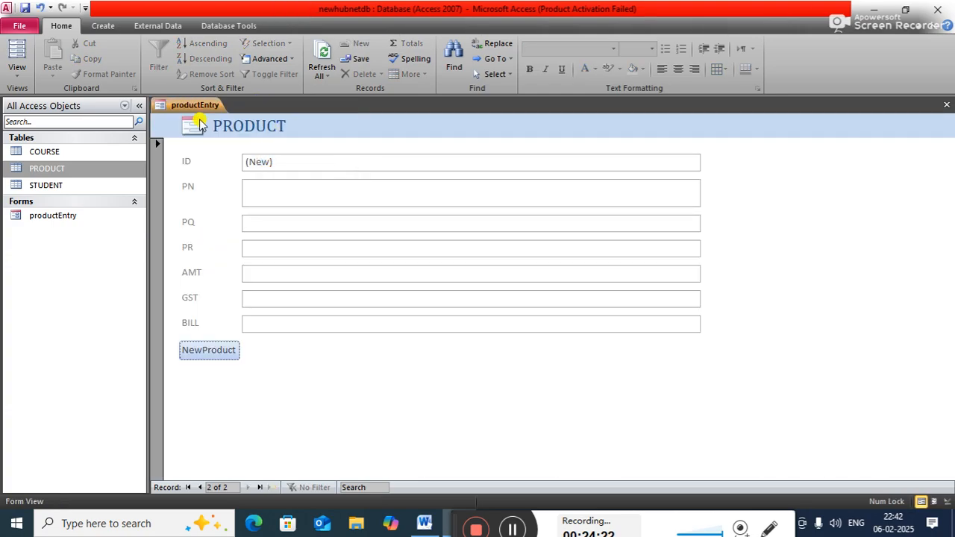
Step: Enter a second product with PN pen, PQ 20 and PR 30, and go to a new record with NewProduct
{"action": "left_click", "coordinate": [291, 191]}
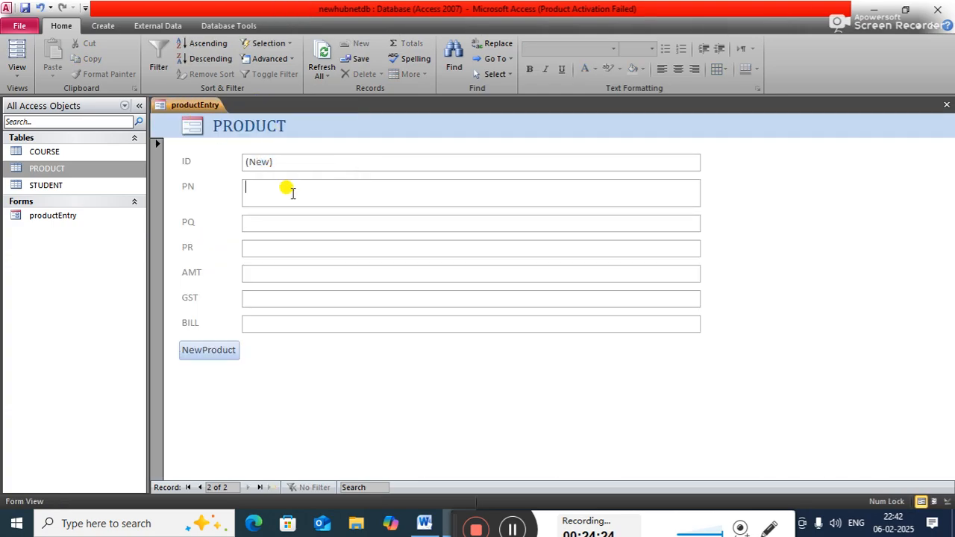
{"action": "type", "text": "pen"}
{"action": "key", "text": "Tab"}
{"action": "type", "text": "20"}
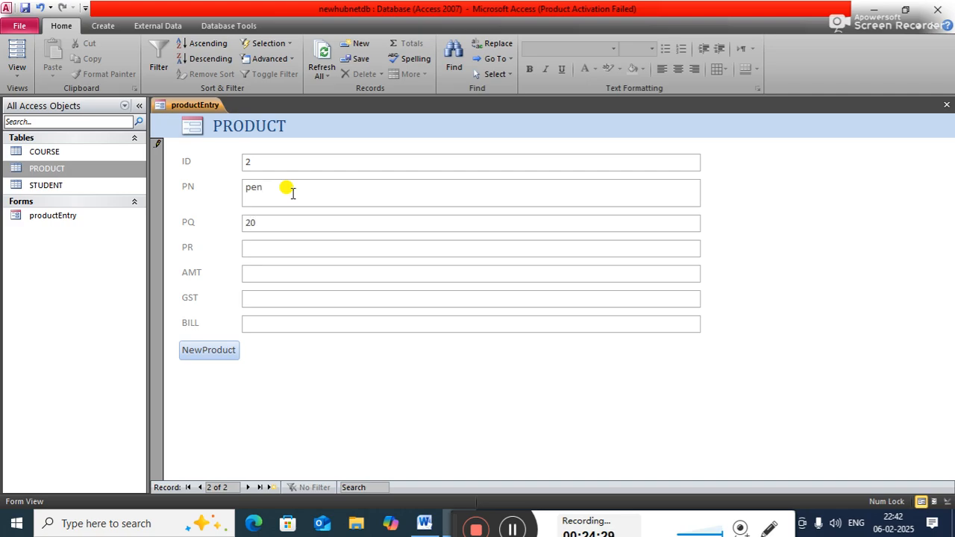
{"action": "key", "text": "Tab"}
{"action": "type", "text": "30"}
{"action": "key", "text": "Tab"}
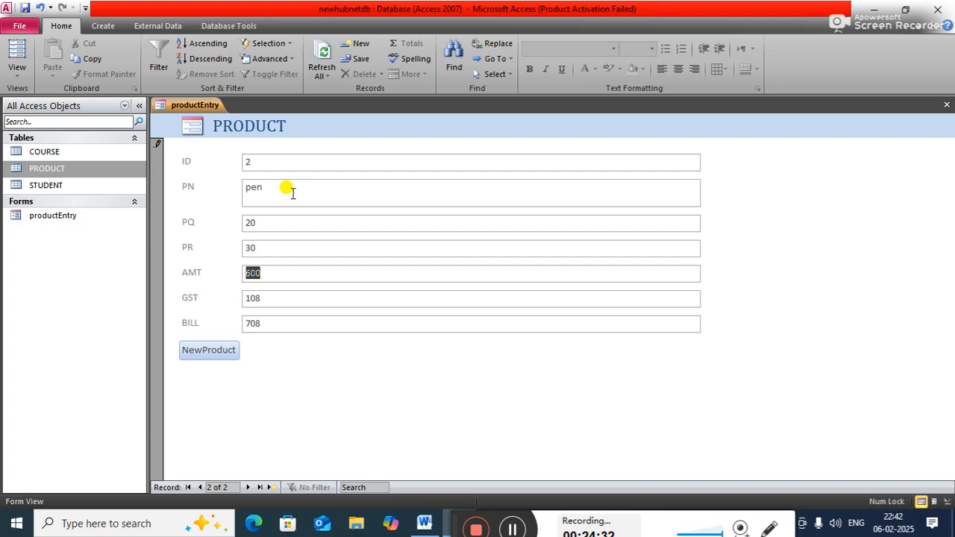
{"action": "left_click", "coordinate": [209, 352]}
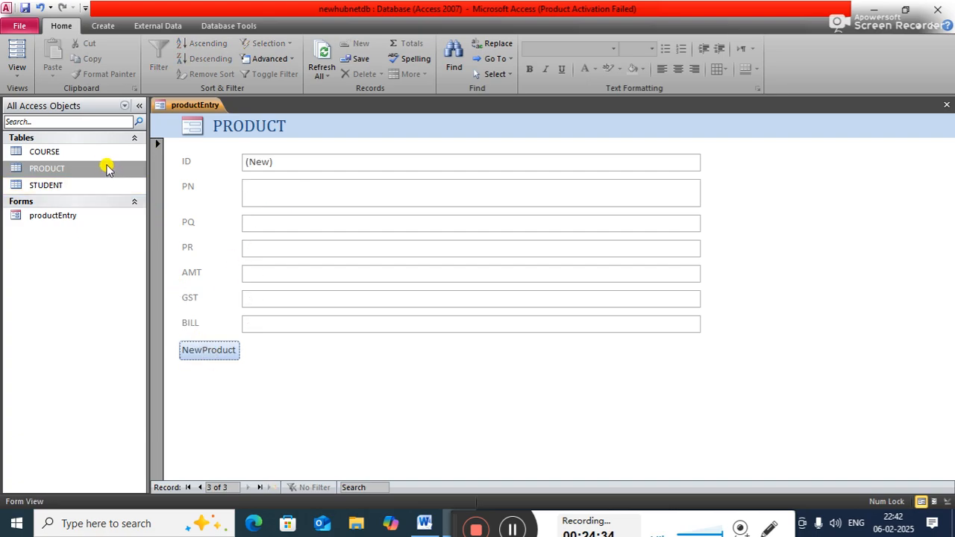
Step: Open the PRODUCT table, dismissing the message, to check the pen record, and close the table
{"action": "double_click", "coordinate": [98, 168]}
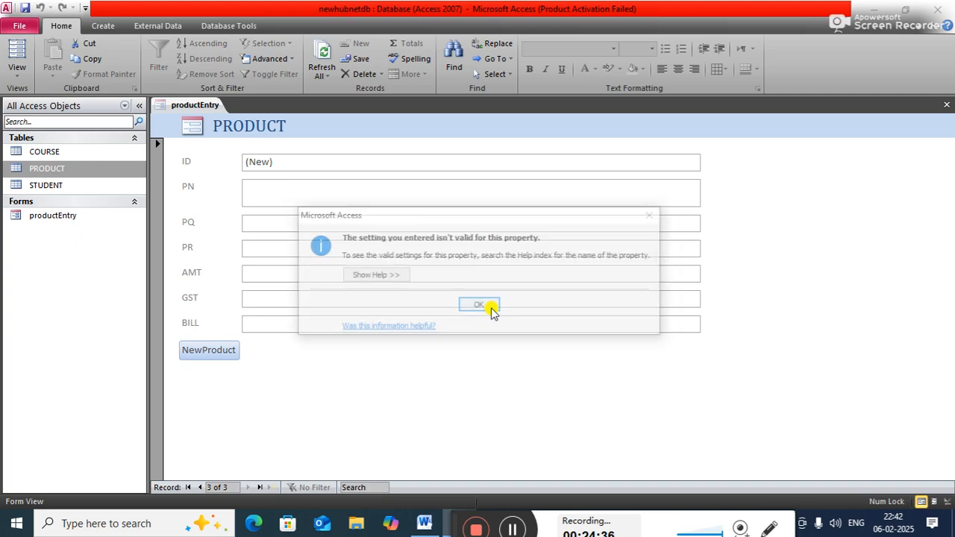
{"action": "left_click", "coordinate": [487, 311]}
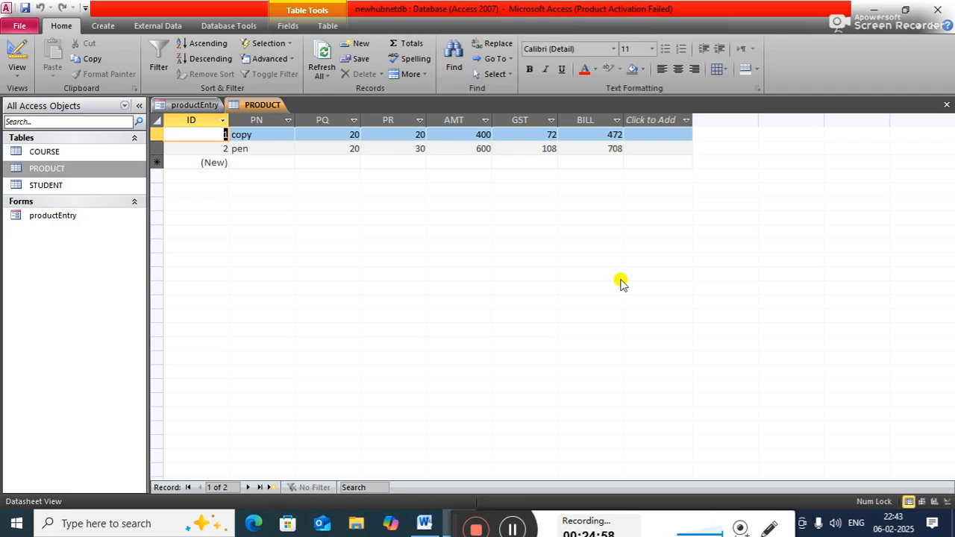
{"action": "right_click", "coordinate": [272, 104]}
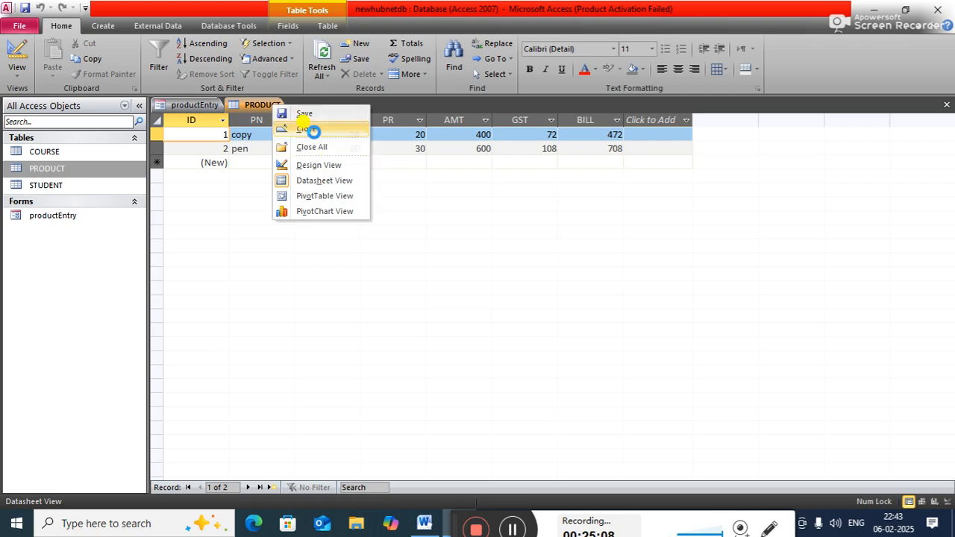
{"action": "left_click", "coordinate": [312, 129]}
Step: Enter a third product with PN book, PQ 50 and PR 50, and go to a new record with NewProduct
{"action": "left_click", "coordinate": [280, 189]}
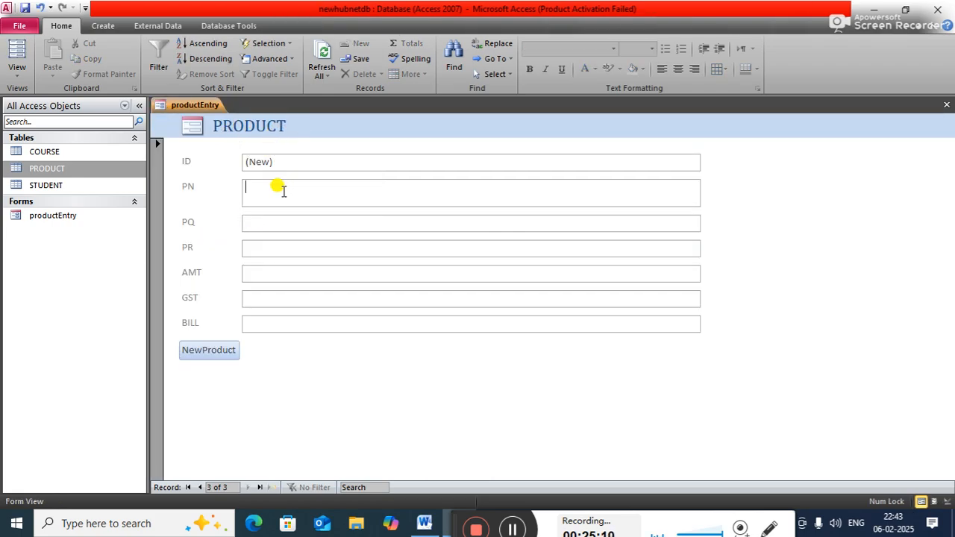
{"action": "type", "text": "book"}
{"action": "key", "text": "Tab"}
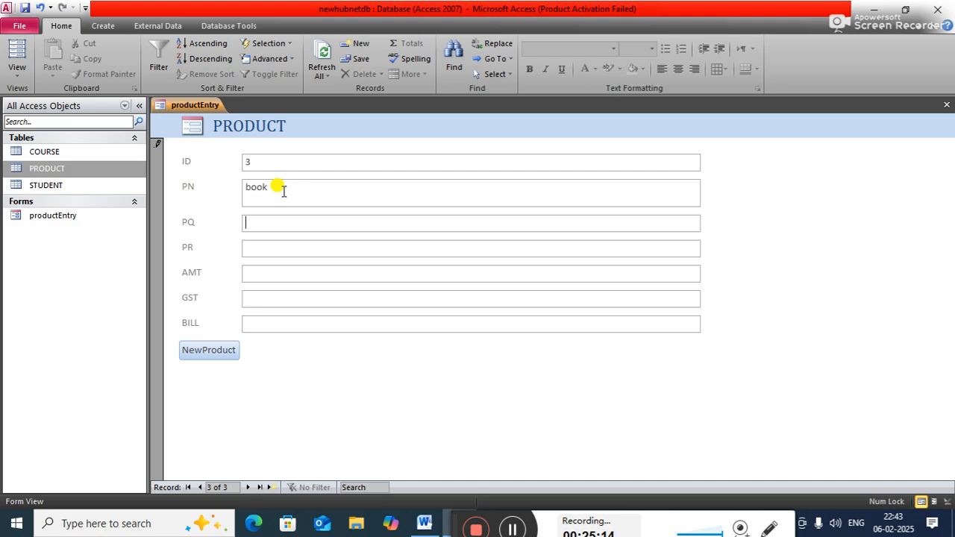
{"action": "type", "text": "50"}
{"action": "key", "text": "Tab"}
{"action": "type", "text": "50"}
{"action": "key", "text": "Tab"}
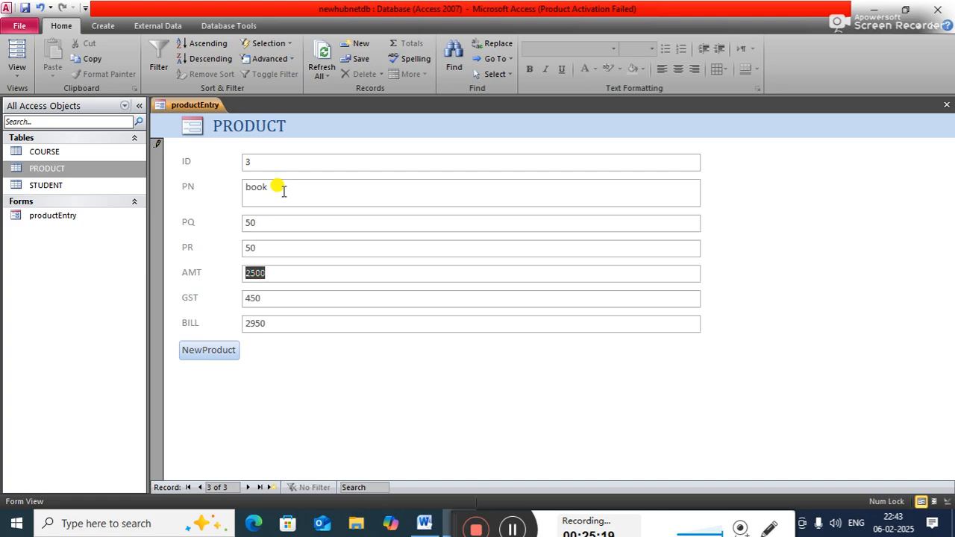
{"action": "left_click", "coordinate": [228, 351]}
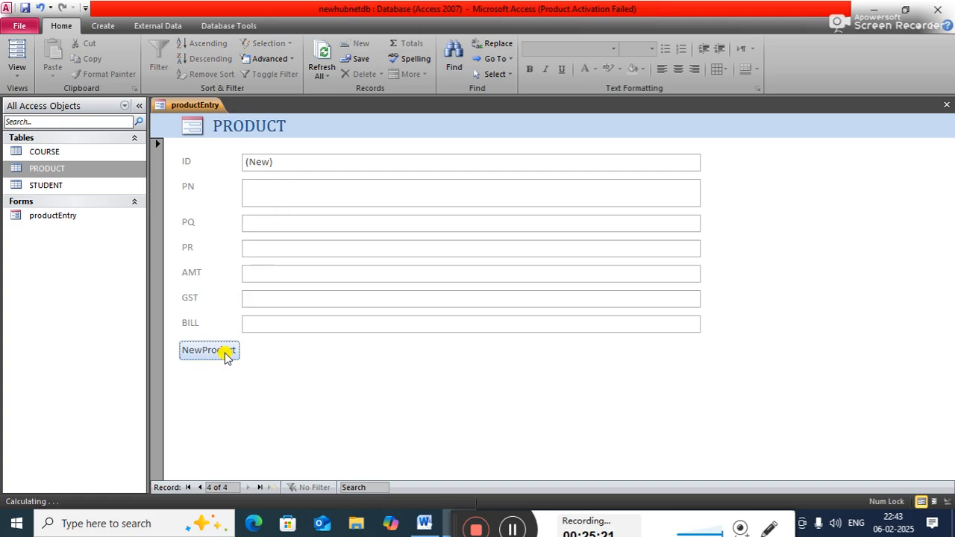
Step: Open the PRODUCT table, dismissing the message, to check the book record, and close all open objects
{"action": "left_click", "coordinate": [71, 170]}
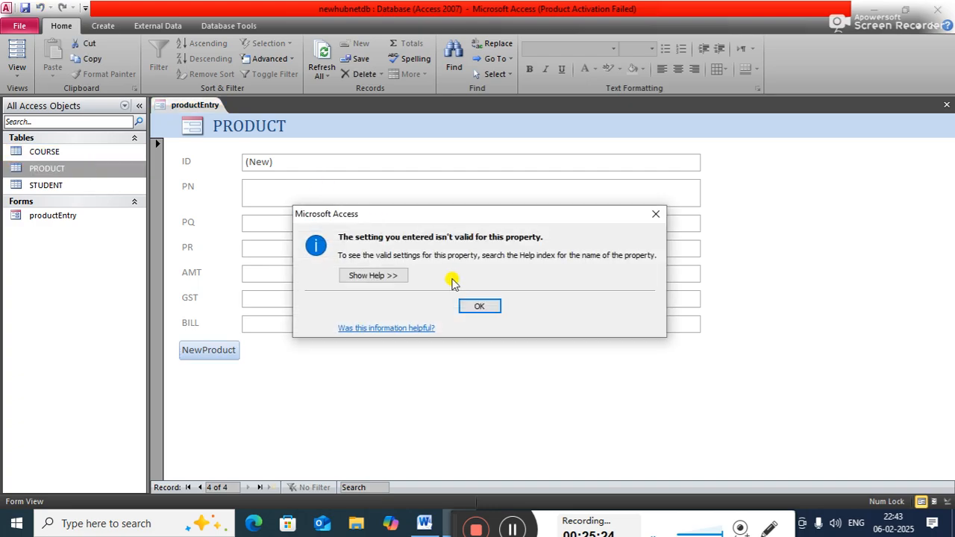
{"action": "left_click", "coordinate": [478, 306]}
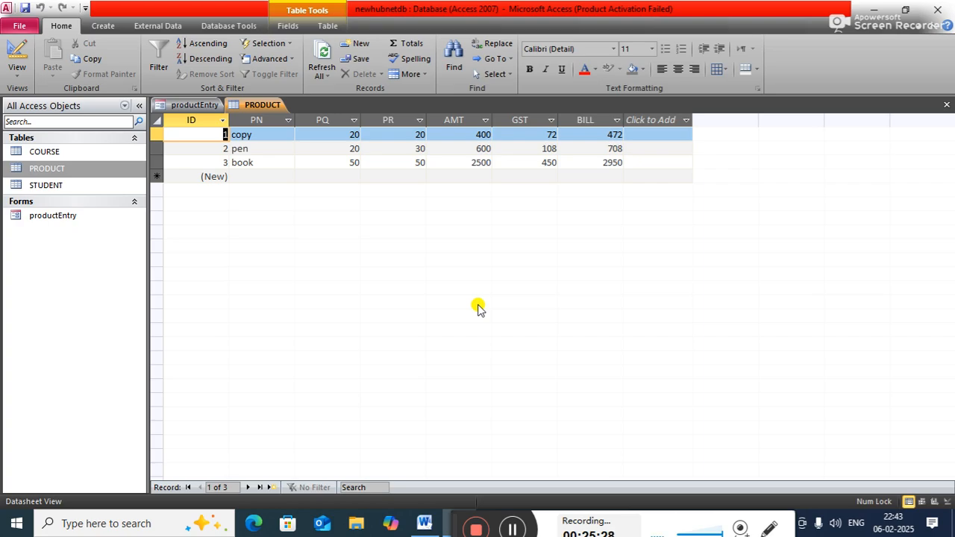
{"action": "right_click", "coordinate": [265, 107]}
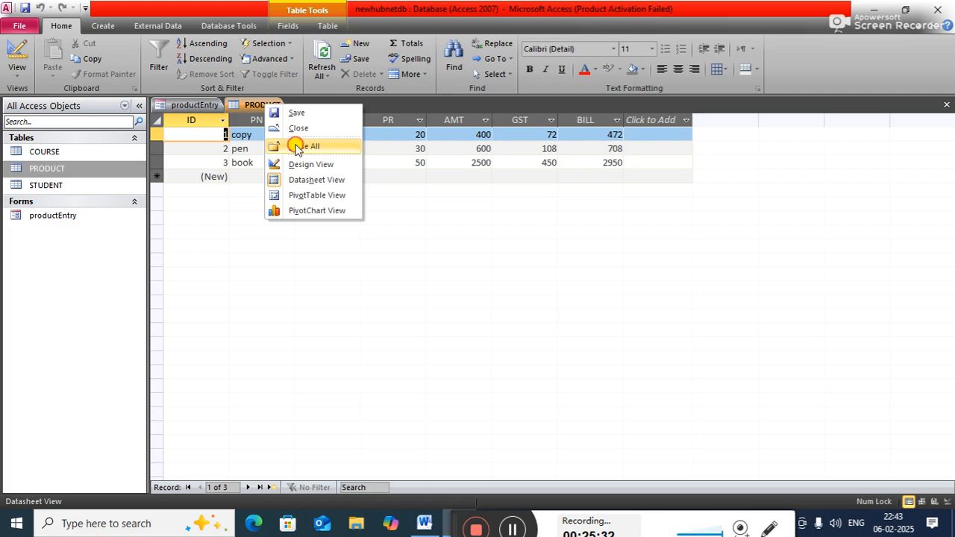
{"action": "left_click", "coordinate": [299, 146]}
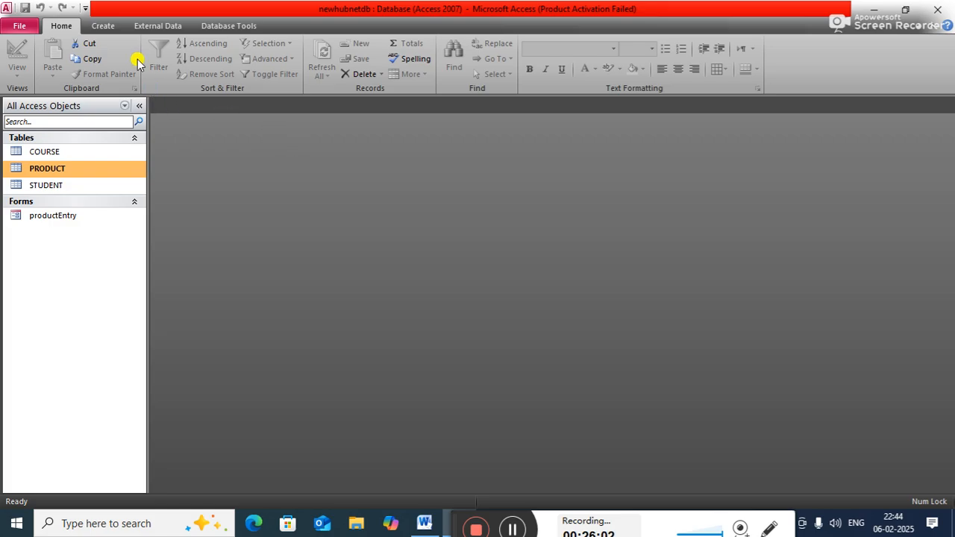
Step: Start a Simple Query Wizard query on the PRODUCT table with all its fields, keeping the Detail option
{"action": "left_click", "coordinate": [104, 27]}
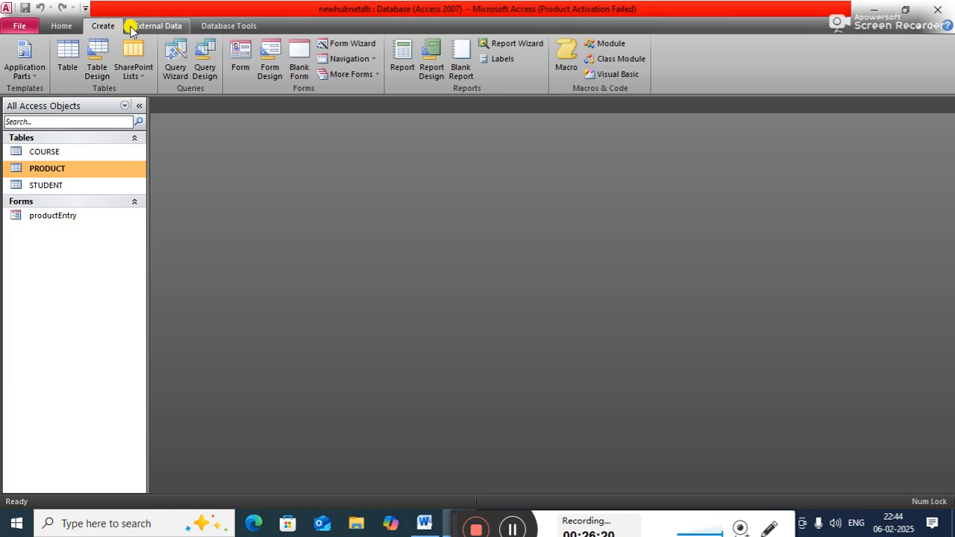
{"action": "left_click", "coordinate": [181, 74]}
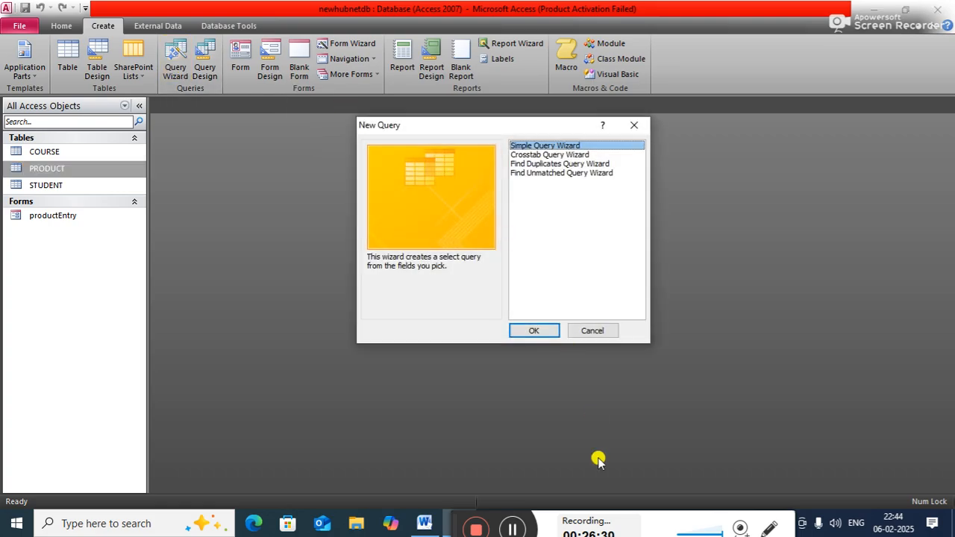
{"action": "left_click", "coordinate": [534, 331]}
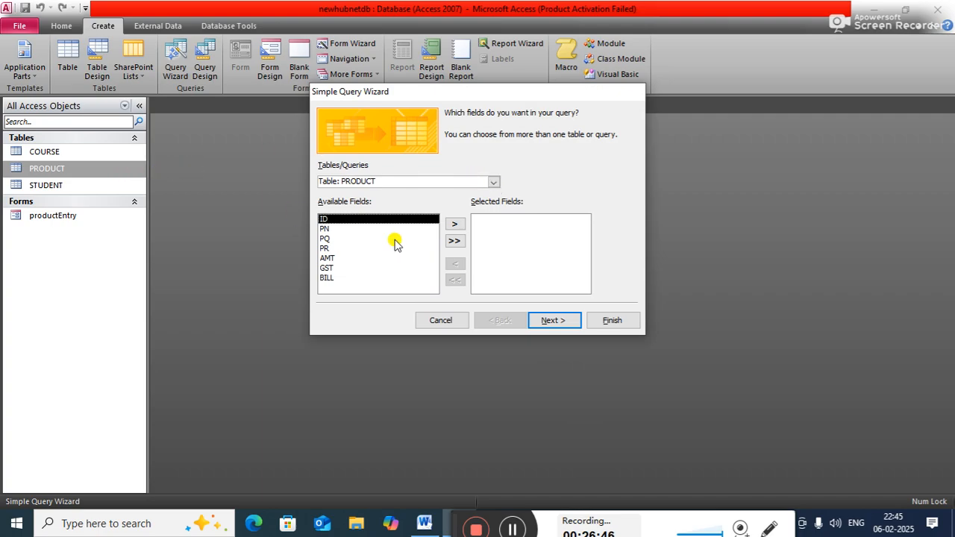
{"action": "left_click", "coordinate": [454, 225]}
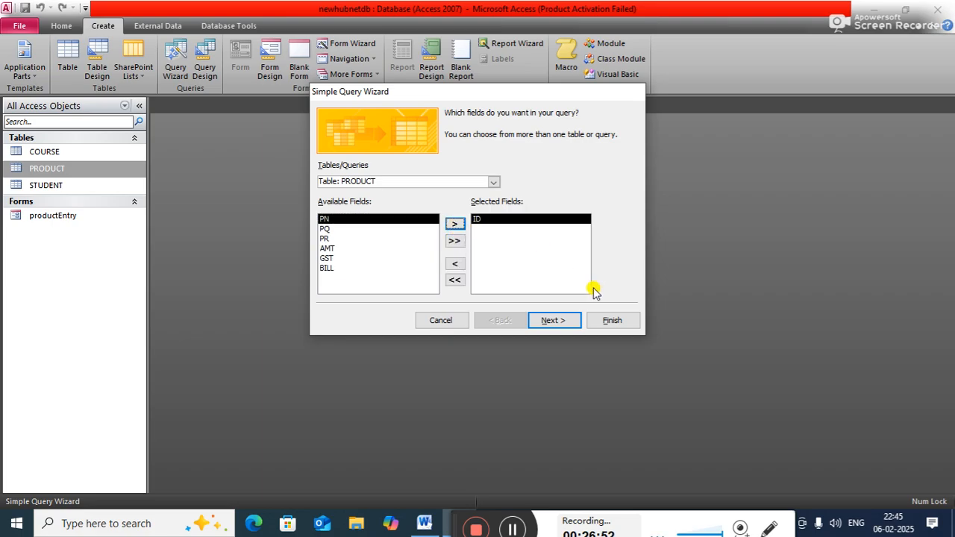
{"action": "left_click", "coordinate": [454, 241]}
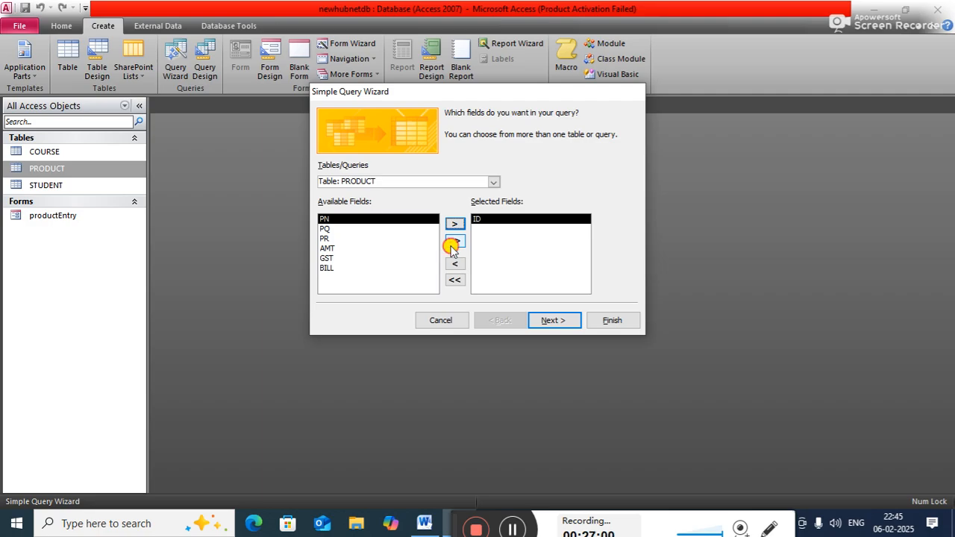
{"action": "left_click", "coordinate": [552, 320]}
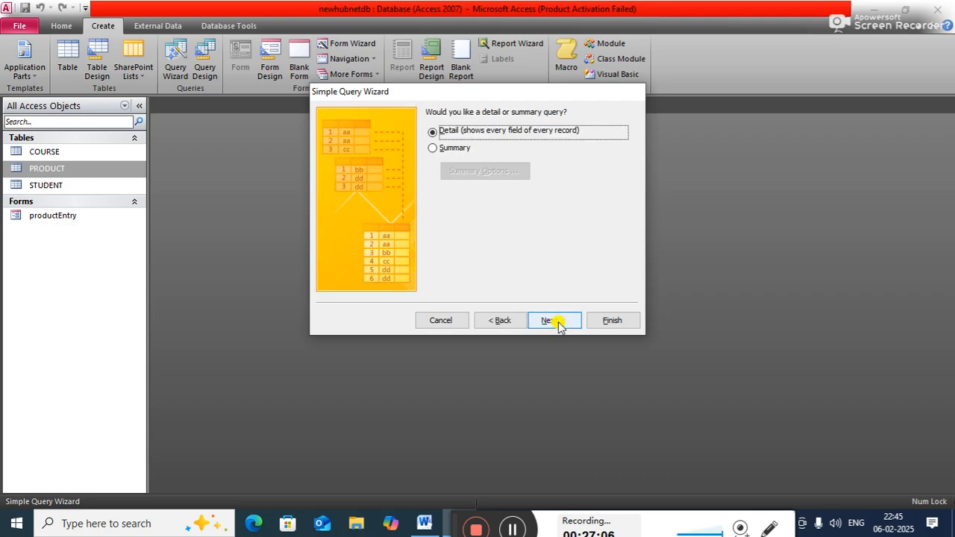
{"action": "left_click", "coordinate": [557, 322]}
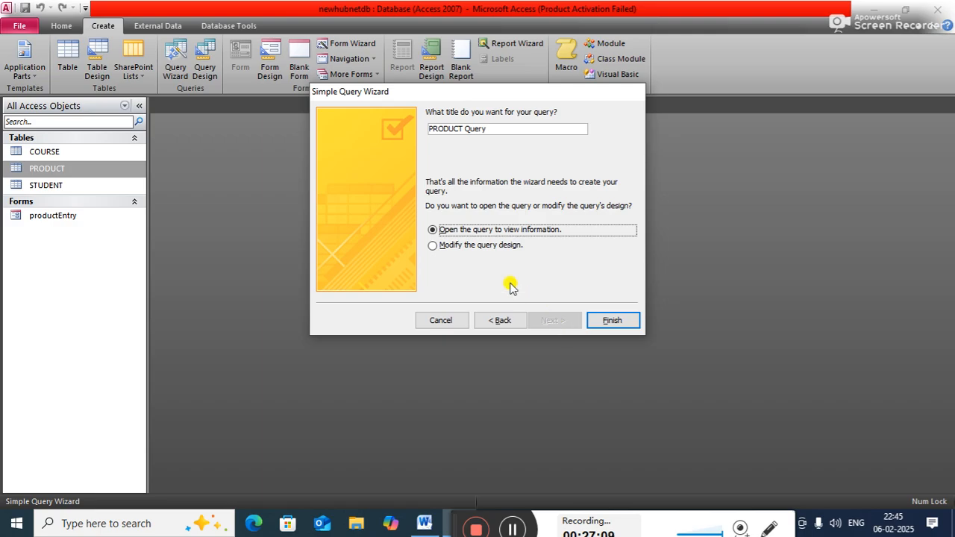
Step: Title the query FindProduct and finish the wizard with the option to modify the query design
{"action": "left_click", "coordinate": [477, 248]}
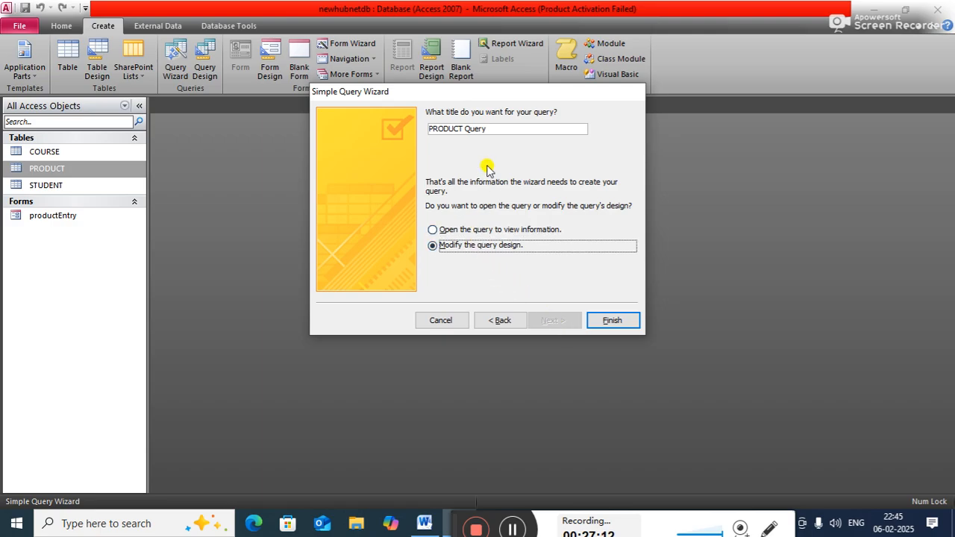
{"action": "left_click", "coordinate": [495, 129]}
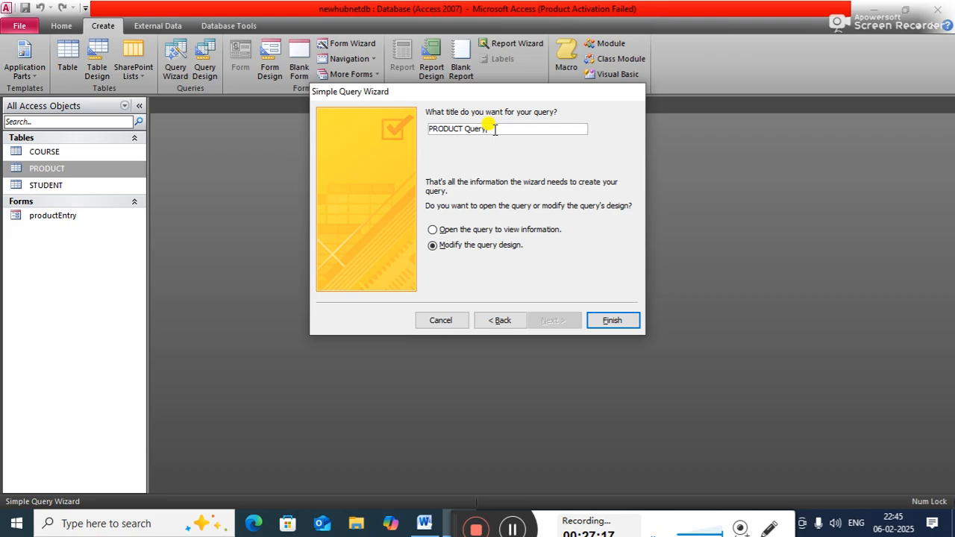
{"action": "key", "text": "BackSpace"}
{"action": "key", "text": "BackSpace"}
{"action": "key", "text": "BackSpace"}
{"action": "key", "text": "BackSpace"}
{"action": "key", "text": "BackSpace"}
{"action": "key", "text": "BackSpace"}
{"action": "key", "text": "BackSpace"}
{"action": "key", "text": "BackSpace"}
{"action": "key", "text": "BackSpace"}
{"action": "key", "text": "BackSpace"}
{"action": "key", "text": "BackSpace"}
{"action": "key", "text": "BackSpace"}
{"action": "type", "text": "Findpro"}
{"action": "key", "text": "BackSpace"}
{"action": "key", "text": "BackSpace"}
{"action": "key", "text": "BackSpace"}
{"action": "type", "text": "Product"}
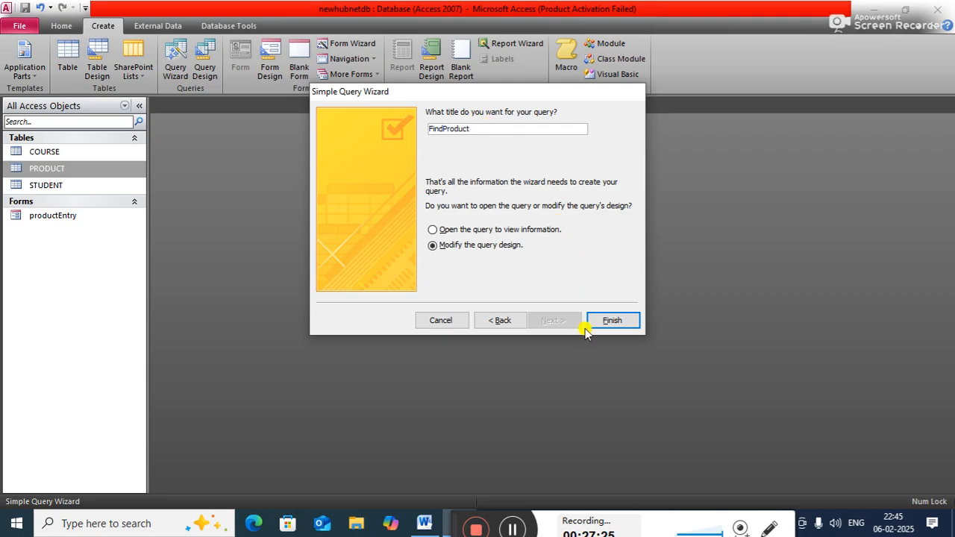
{"action": "left_click", "coordinate": [608, 322]}
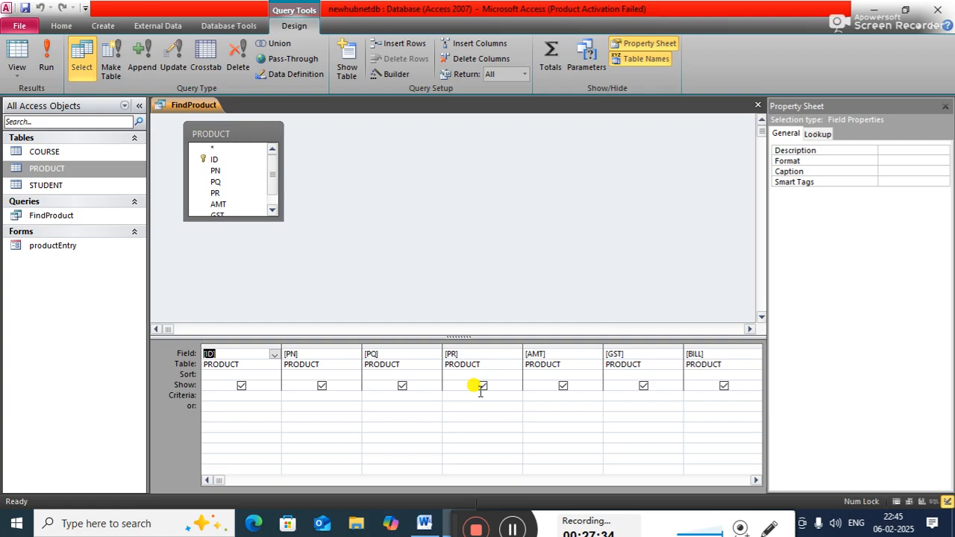
Step: Enter the parameter criteria [Name of Product] for the PN field in the query design
{"action": "left_click", "coordinate": [317, 395]}
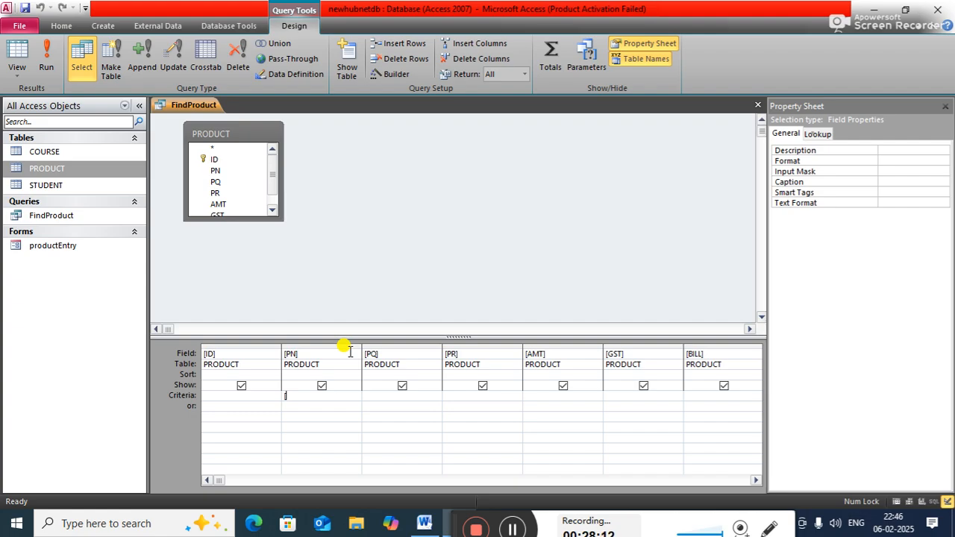
{"action": "type", "text": "[Name of pro"}
{"action": "key", "text": "BackSpace"}
{"action": "key", "text": "BackSpace"}
{"action": "key", "text": "BackSpace"}
{"action": "type", "text": "Product"}
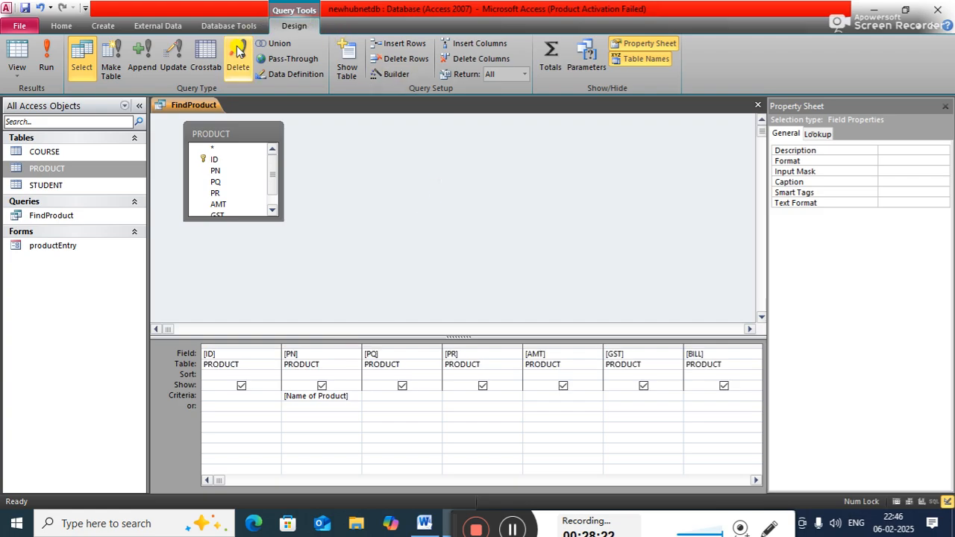
Step: Save the FindProduct query and close it
{"action": "right_click", "coordinate": [203, 109]}
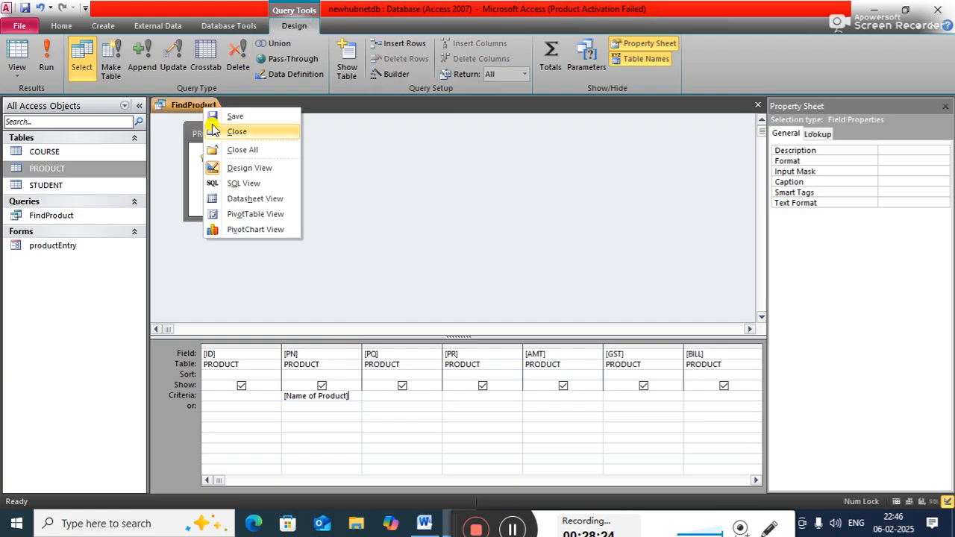
{"action": "left_click", "coordinate": [215, 118]}
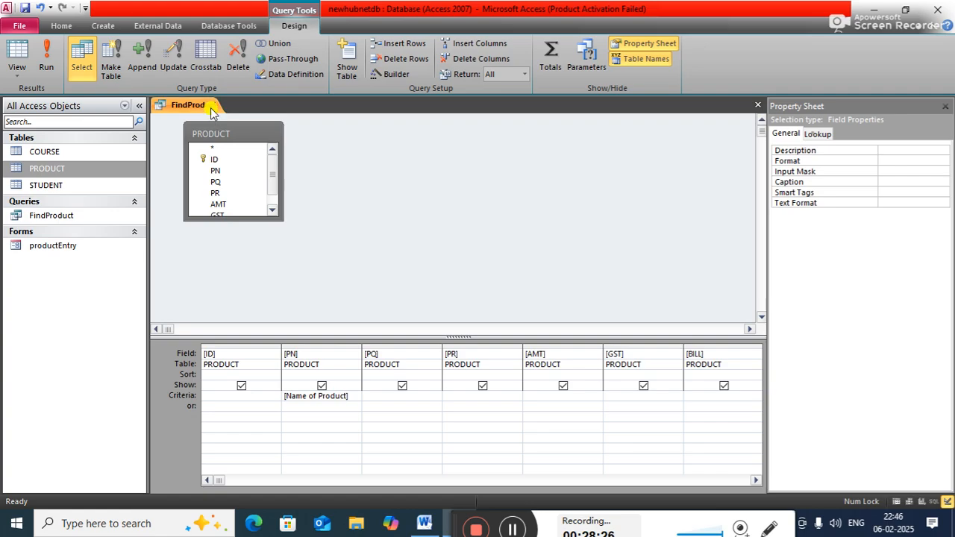
{"action": "right_click", "coordinate": [213, 108]}
{"action": "left_click", "coordinate": [226, 133]}
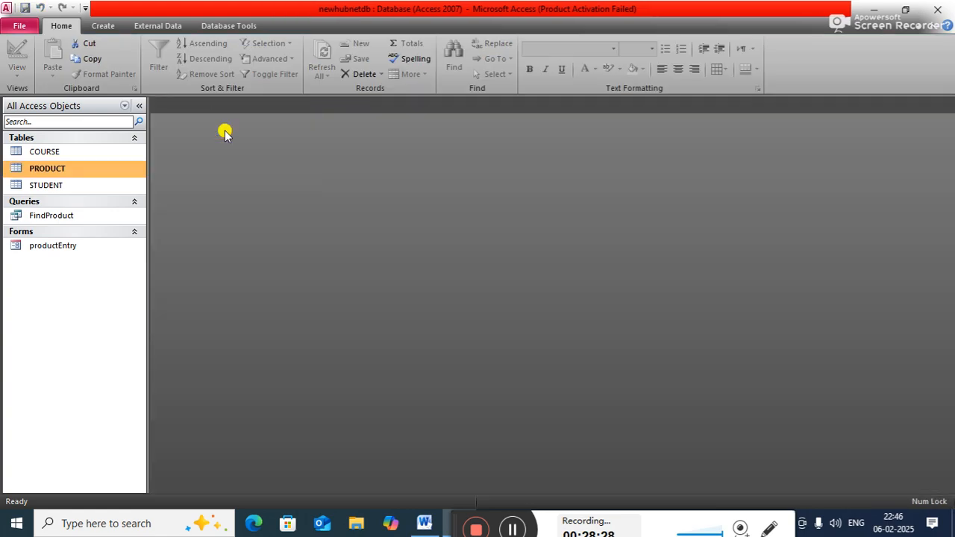
Step: Run the FindProduct query with hdd as the Name of Product, and close its results
{"action": "left_click", "coordinate": [79, 218]}
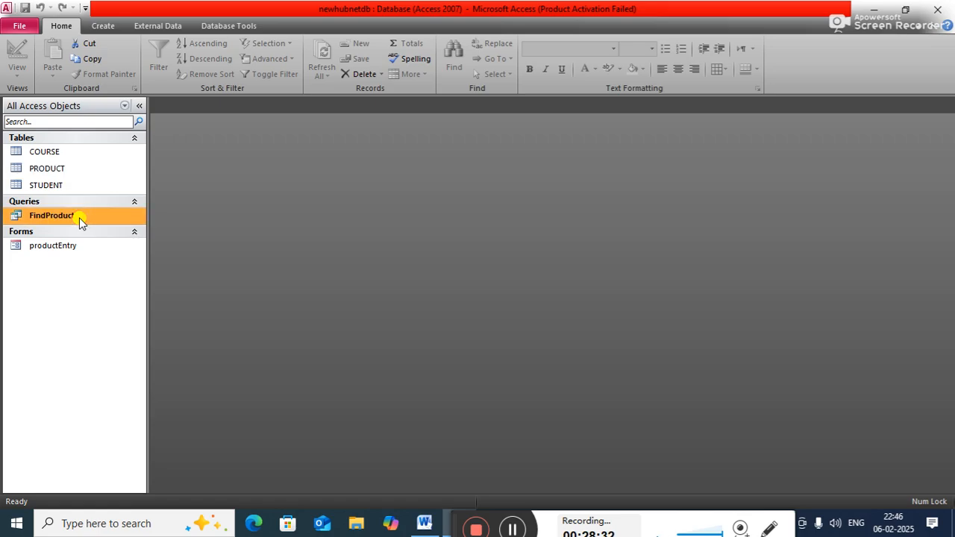
{"action": "double_click", "coordinate": [79, 218]}
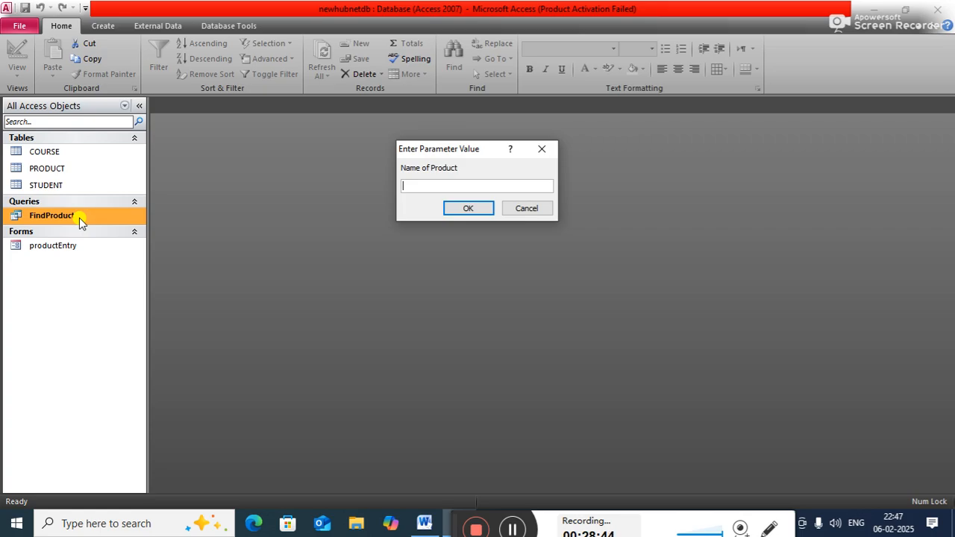
{"action": "type", "text": "hdd"}
{"action": "key", "text": "Return"}
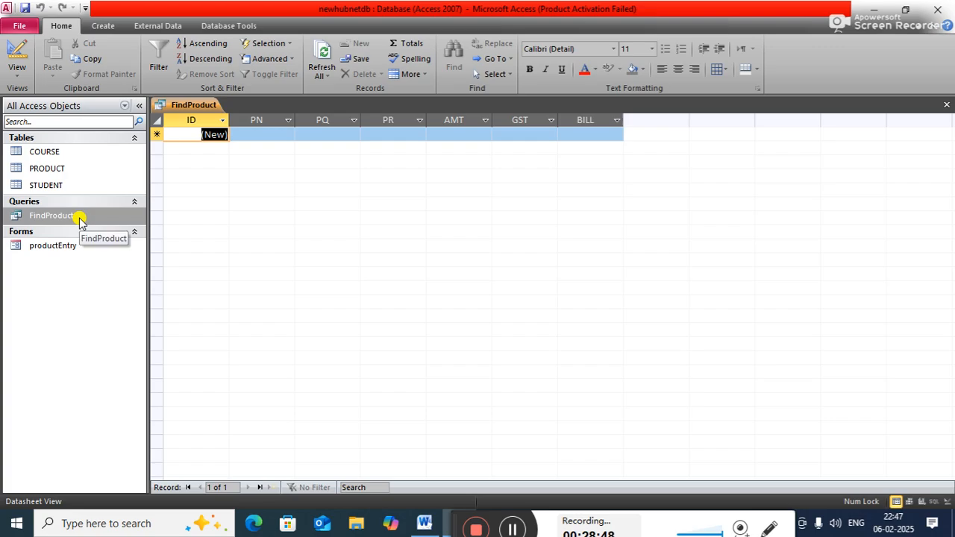
{"action": "right_click", "coordinate": [176, 107]}
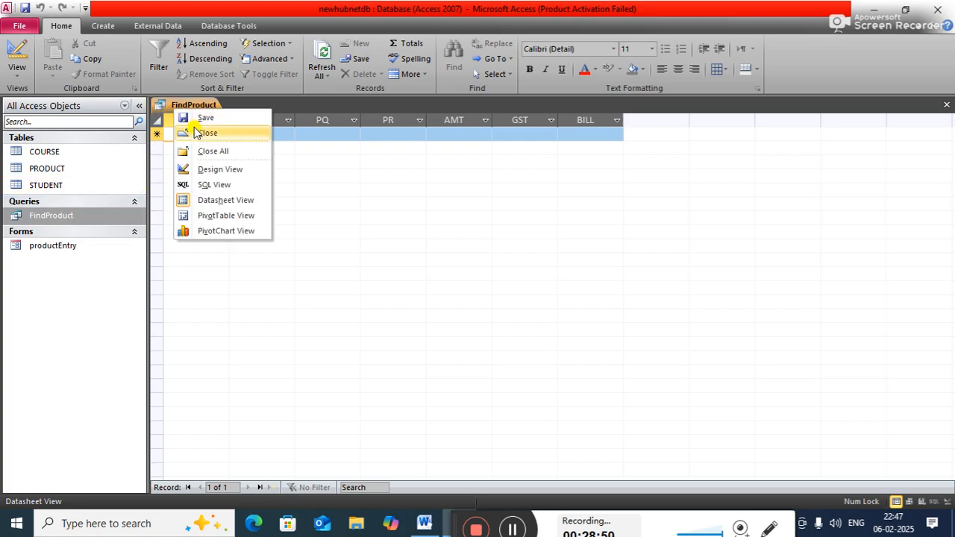
{"action": "left_click", "coordinate": [196, 133]}
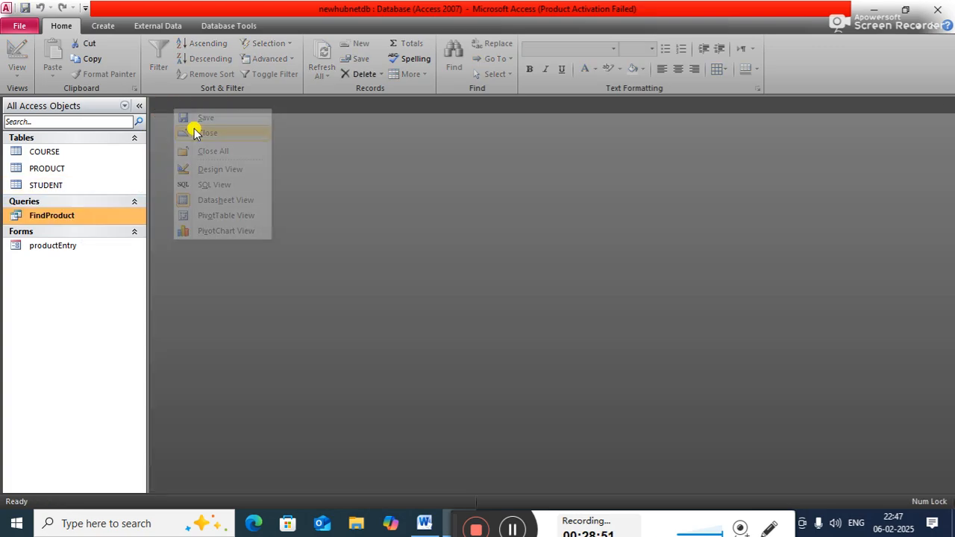
Step: Run the FindProduct query with pen as the Name of Product, and close its results
{"action": "double_click", "coordinate": [103, 215]}
{"action": "type", "text": "pen"}
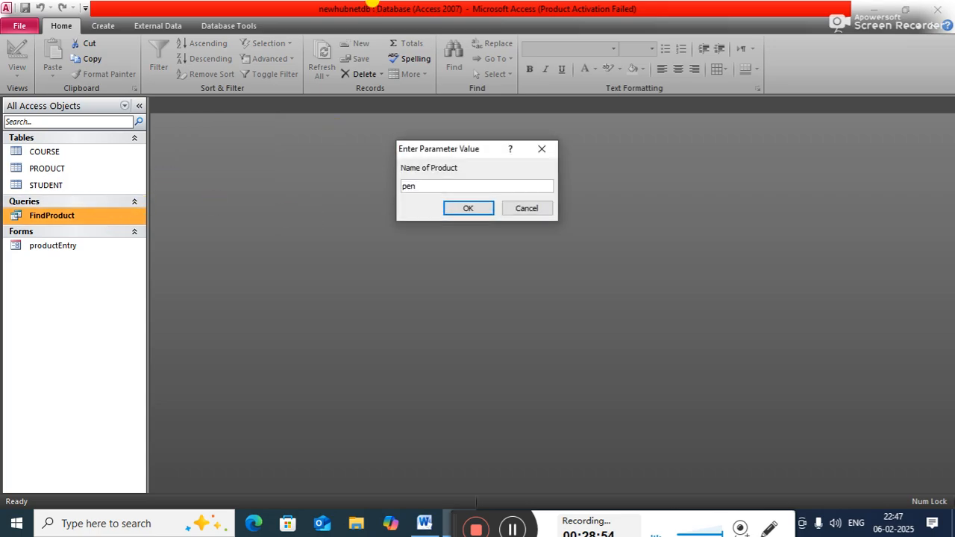
{"action": "key", "text": "Return"}
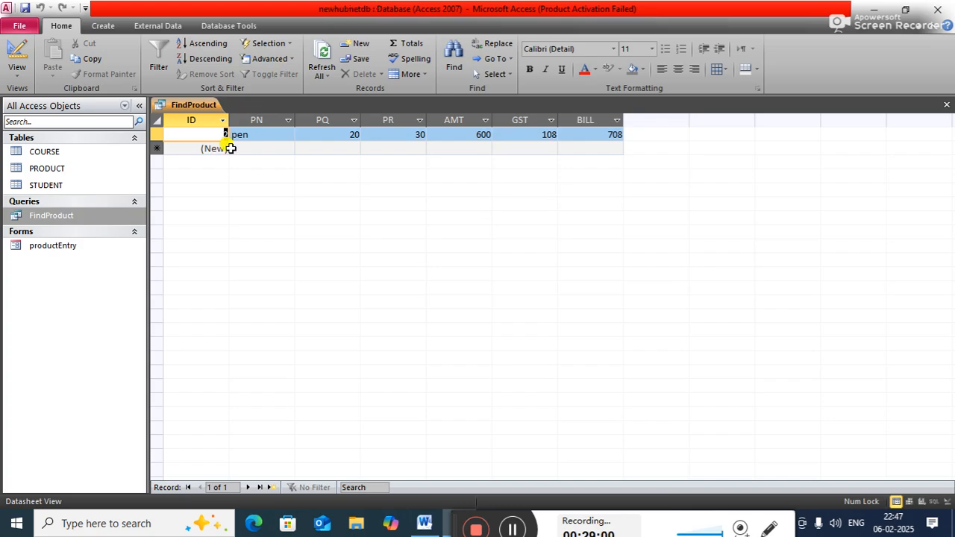
{"action": "right_click", "coordinate": [209, 108]}
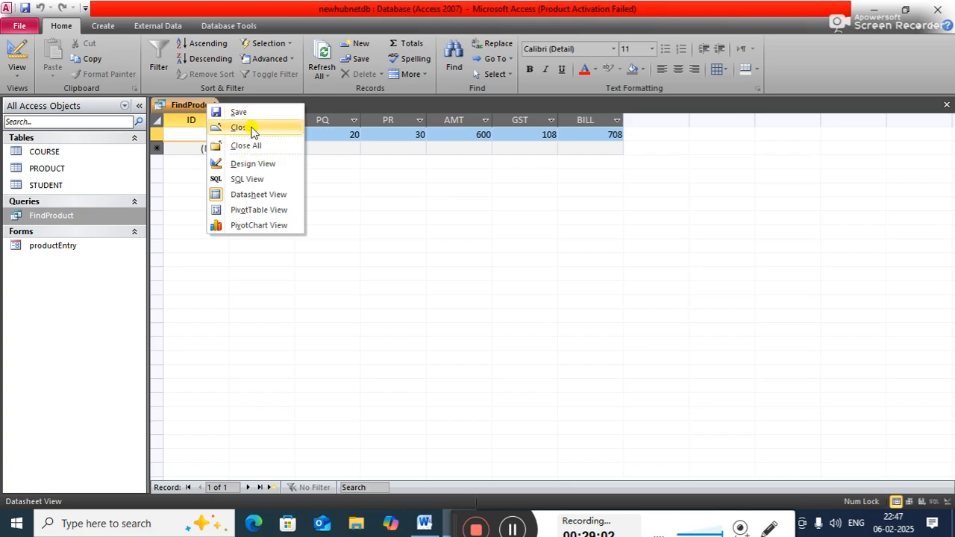
{"action": "left_click", "coordinate": [250, 127]}
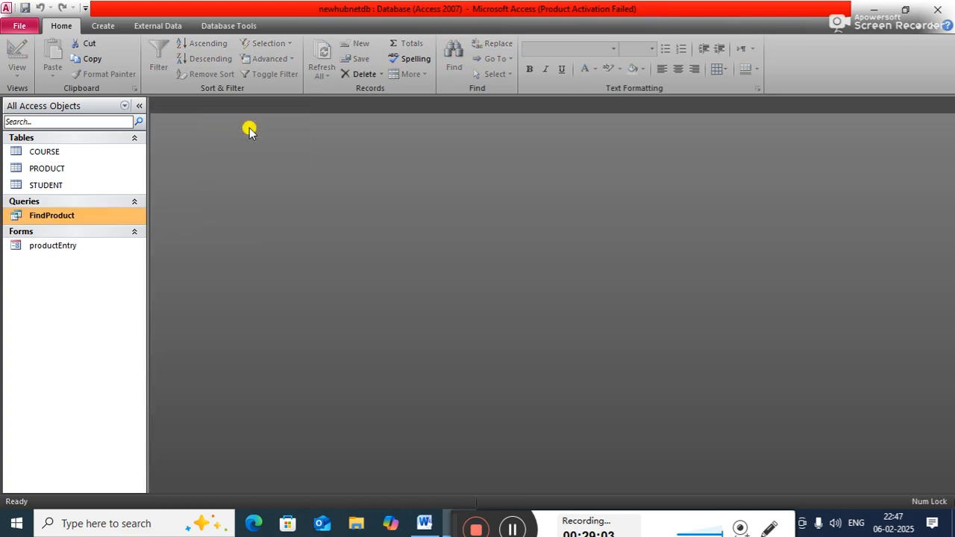
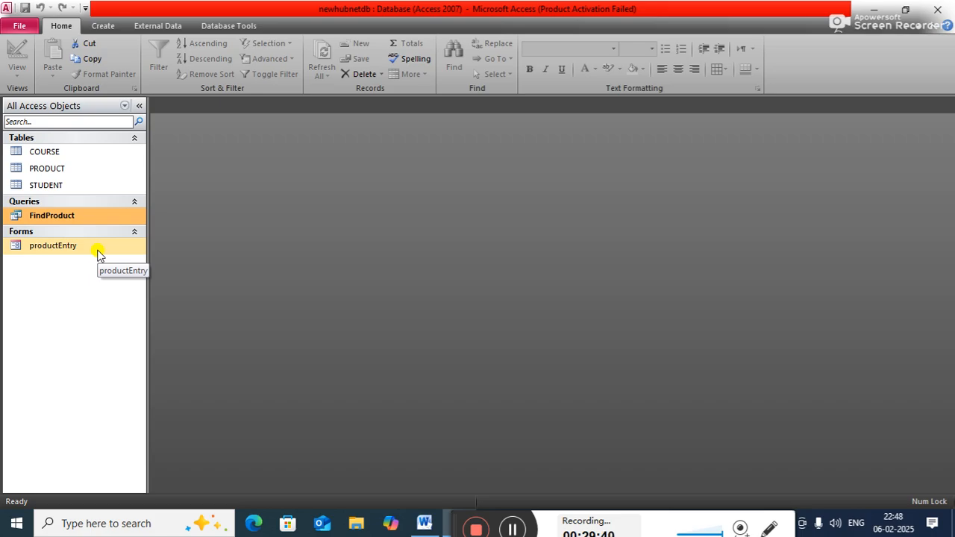
Step: Create a report from the PRODUCT table and dismiss the message dialogs
{"action": "left_click", "coordinate": [99, 27]}
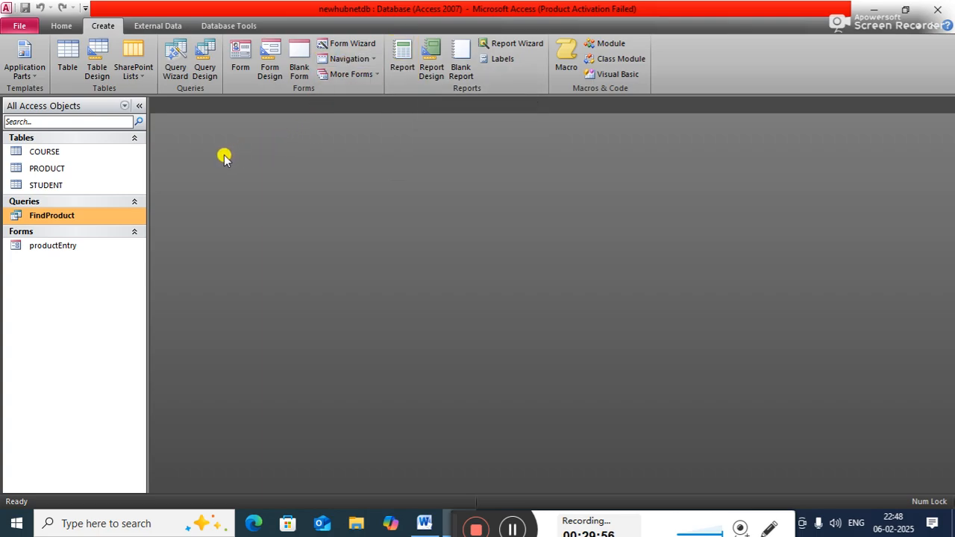
{"action": "left_click", "coordinate": [69, 170]}
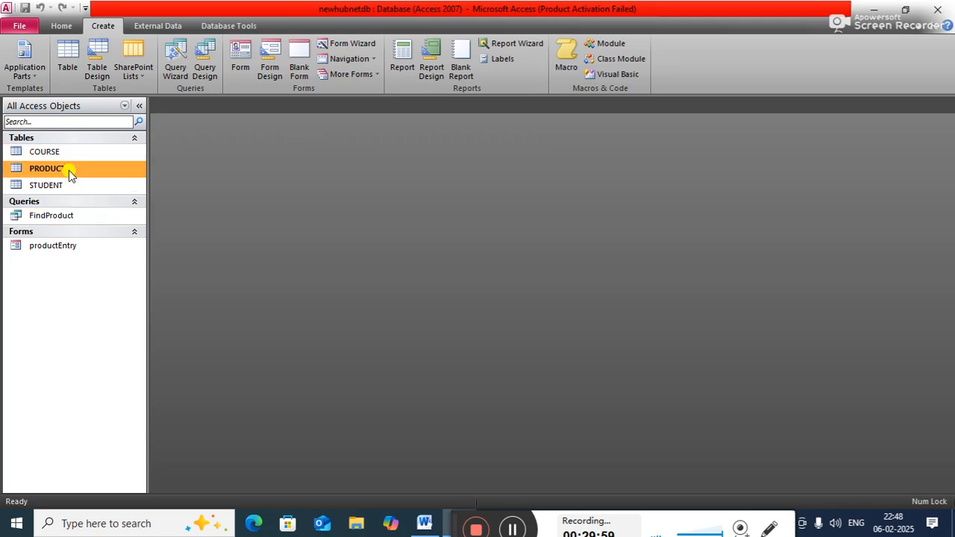
{"action": "left_click", "coordinate": [402, 61]}
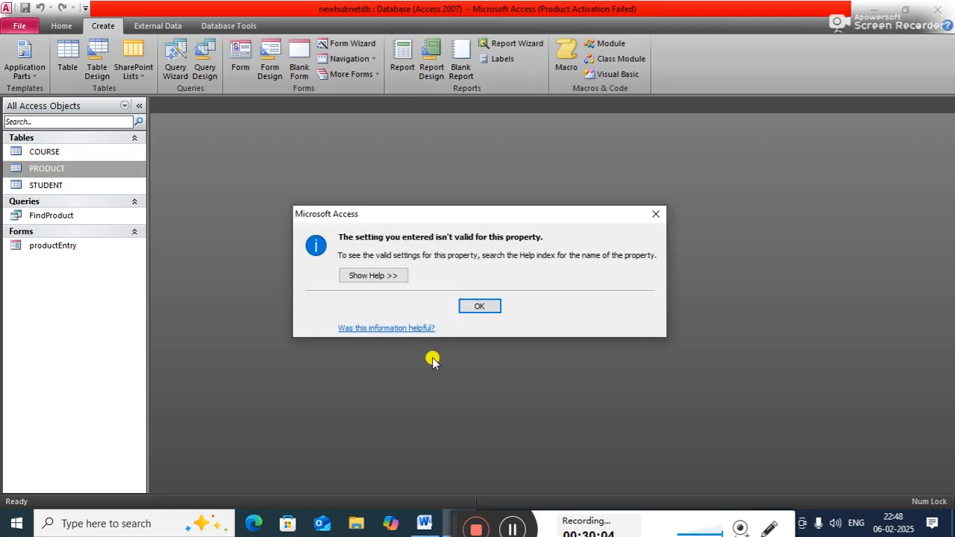
{"action": "left_click", "coordinate": [475, 306]}
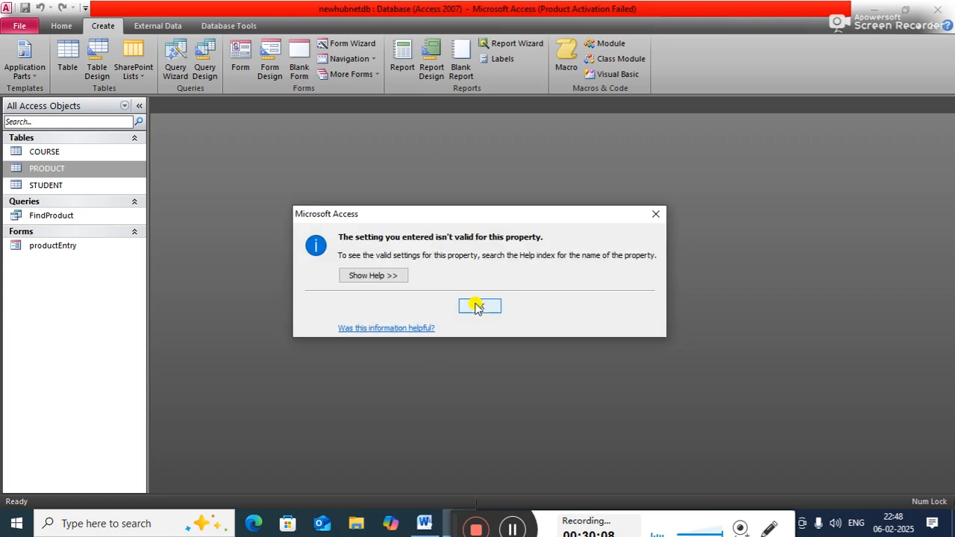
{"action": "left_click", "coordinate": [476, 305]}
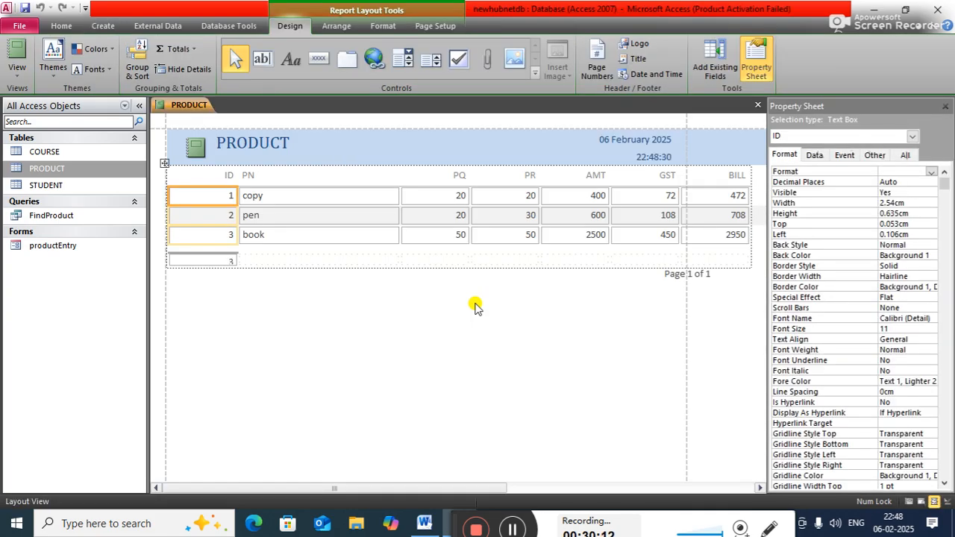
Step: Delete the totals row beneath the ID column of the PRODUCT report and stay in Layout View
{"action": "right_click", "coordinate": [216, 260]}
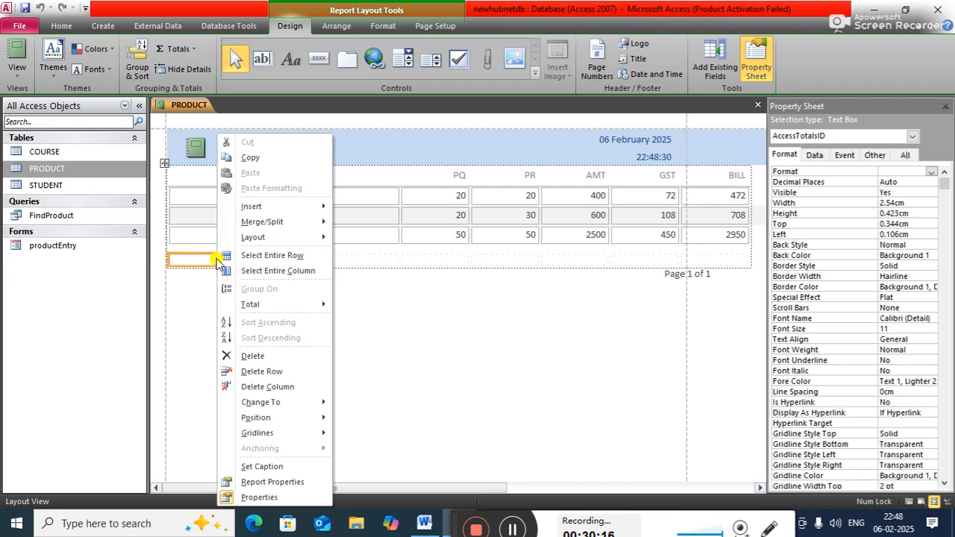
{"action": "left_click", "coordinate": [233, 370]}
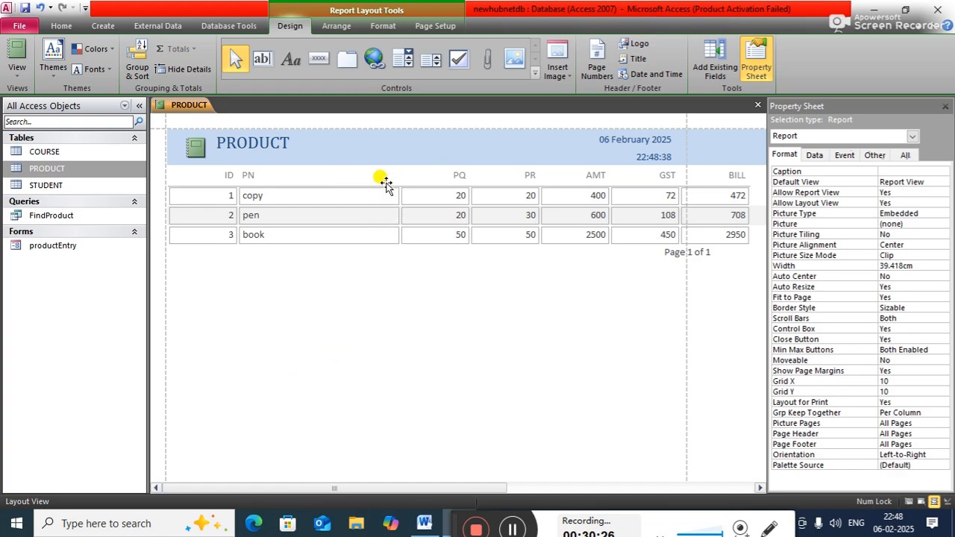
{"action": "left_click", "coordinate": [16, 67]}
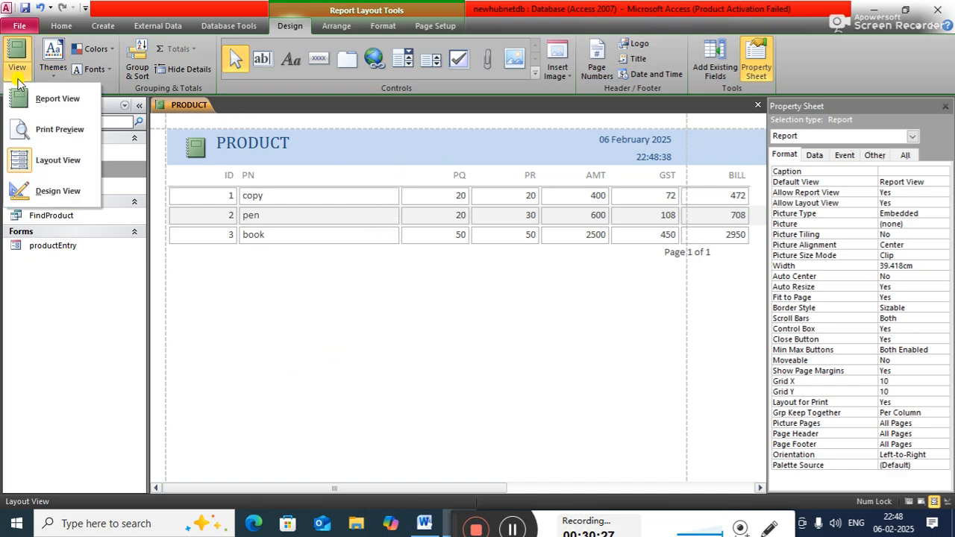
{"action": "left_click", "coordinate": [49, 174]}
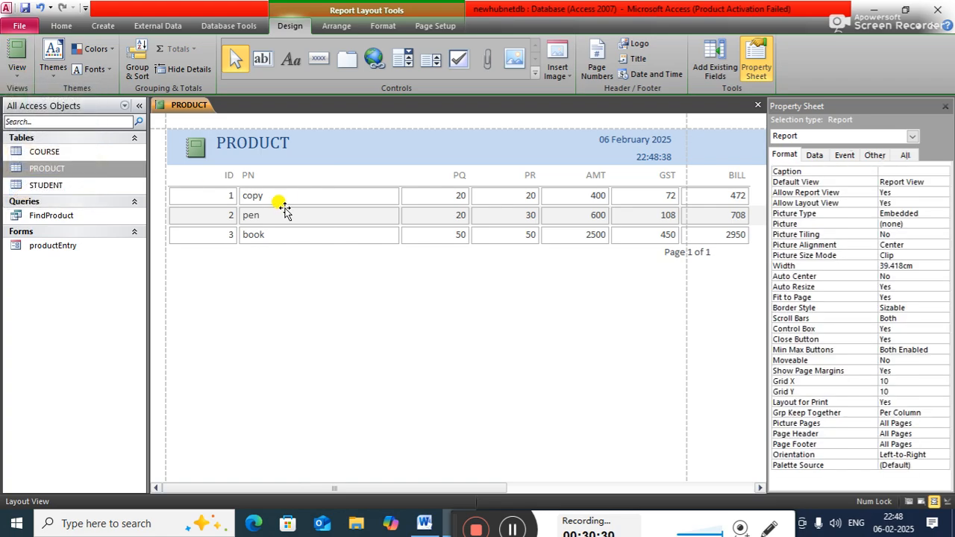
Step: Narrow the PN column of the report and size the PQ column to about 2.59 cm wide
{"action": "left_click", "coordinate": [401, 197]}
{"action": "left_click_drag", "start_coordinate": [400, 196], "coordinate": [348, 196]}
{"action": "left_click_drag", "start_coordinate": [469, 195], "coordinate": [420, 195]}
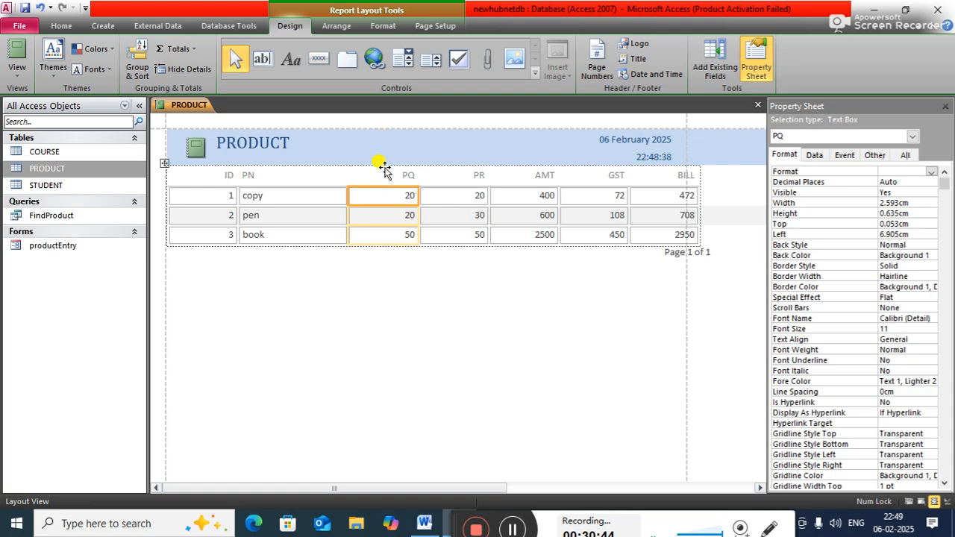
Step: Select the PR, AMT, GST and BILL columns together with PQ and narrow the BILL column to fit inside the page margin
{"action": "left_click", "coordinate": [445, 195], "text": "shift"}
{"action": "left_click", "coordinate": [527, 195], "text": "shift"}
{"action": "left_click", "coordinate": [589, 198], "text": "shift"}
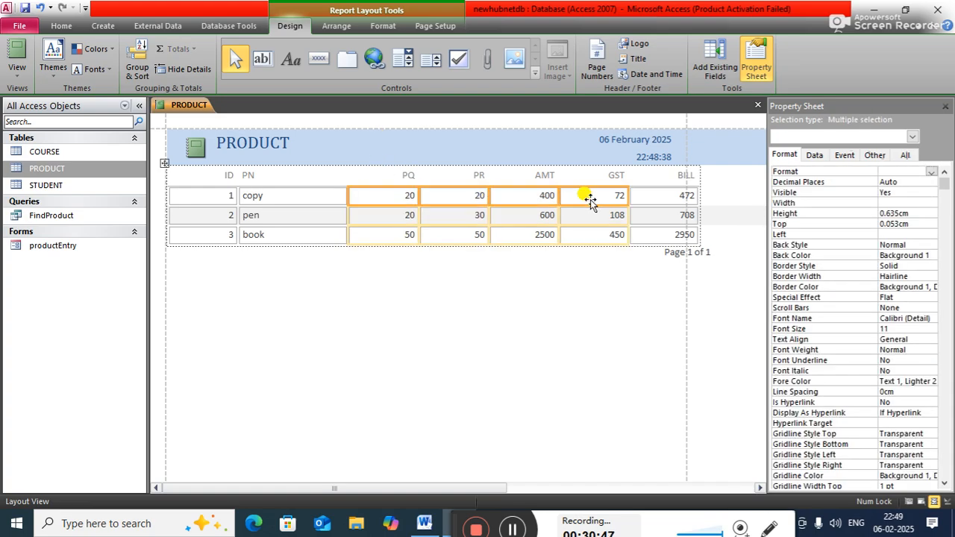
{"action": "left_click", "coordinate": [647, 199], "text": "shift"}
{"action": "left_click_drag", "start_coordinate": [694, 204], "coordinate": [597, 202]}
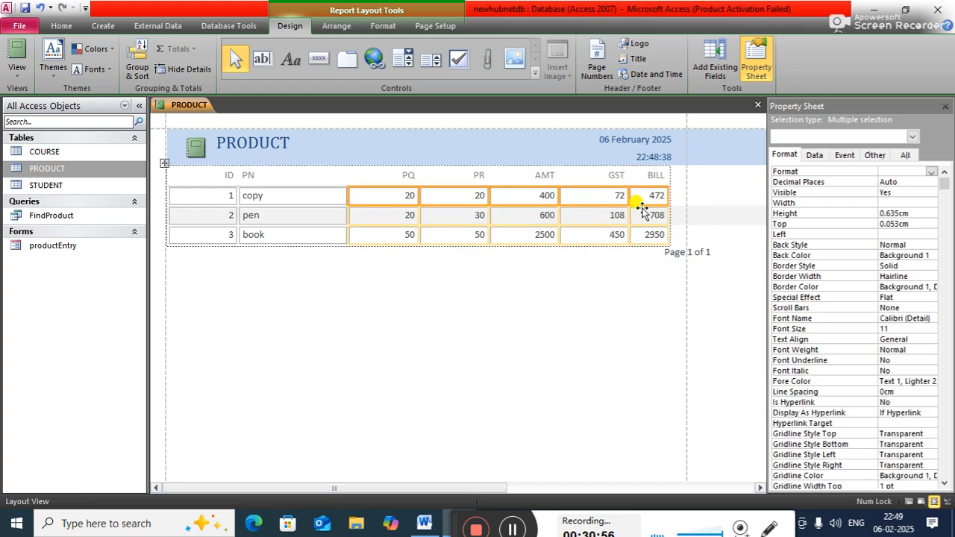
{"action": "left_click_drag", "start_coordinate": [628, 201], "coordinate": [679, 195]}
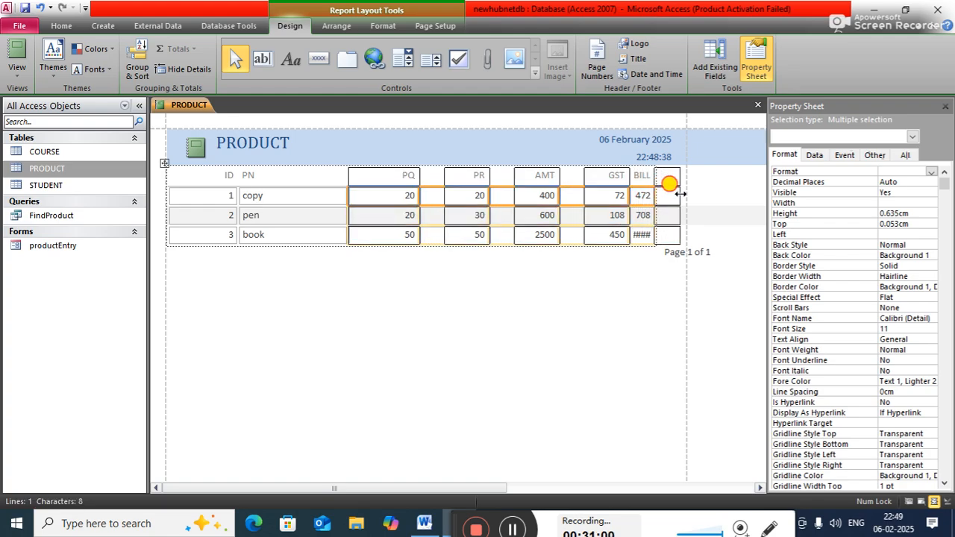
{"action": "left_click", "coordinate": [520, 310]}
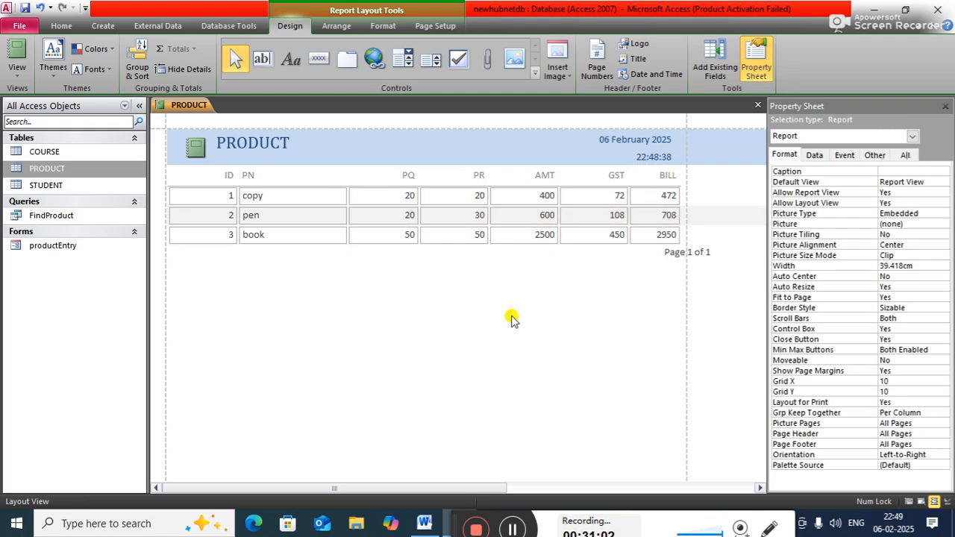
Step: Narrow the GST column slightly and reduce the ID column to about 1.19 cm wide
{"action": "left_click", "coordinate": [628, 197]}
{"action": "left_click_drag", "start_coordinate": [625, 195], "coordinate": [616, 200]}
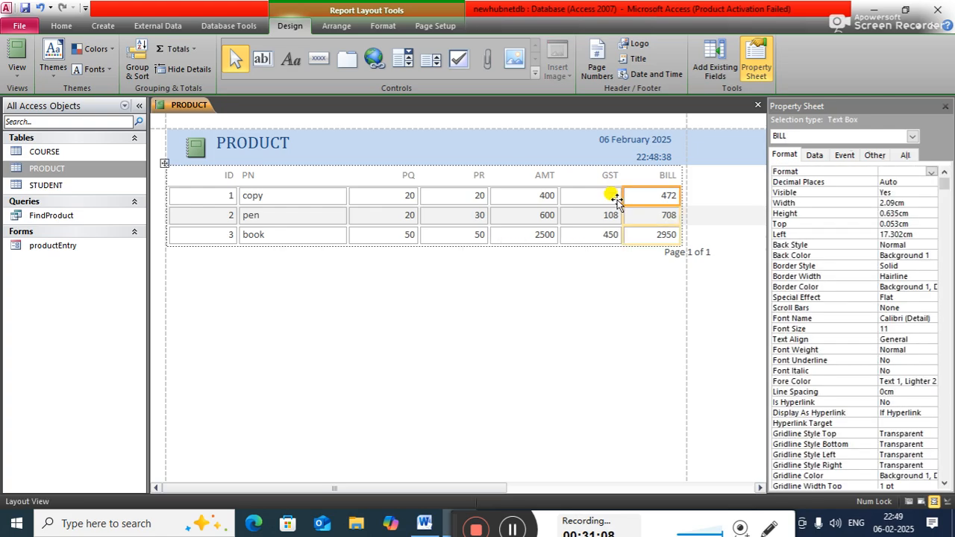
{"action": "left_click", "coordinate": [601, 257]}
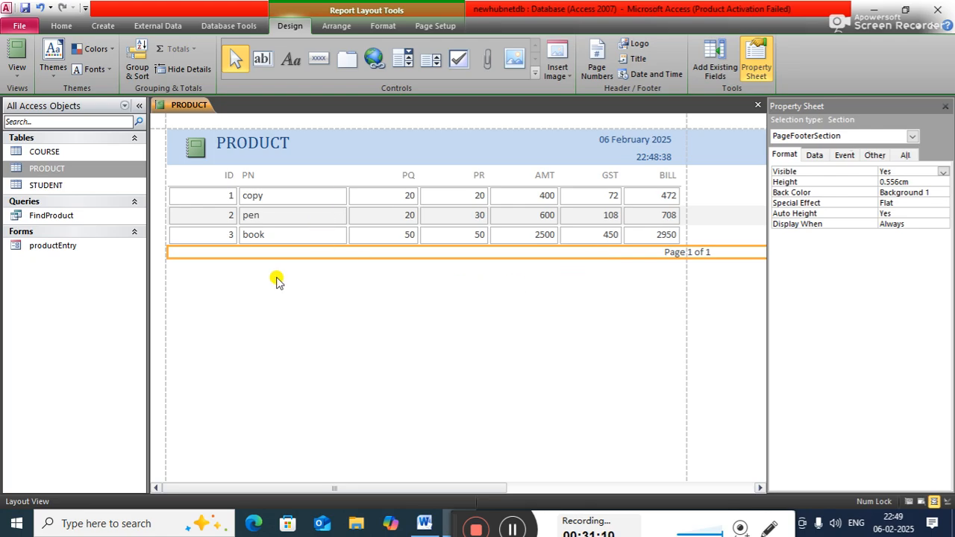
{"action": "left_click", "coordinate": [220, 199]}
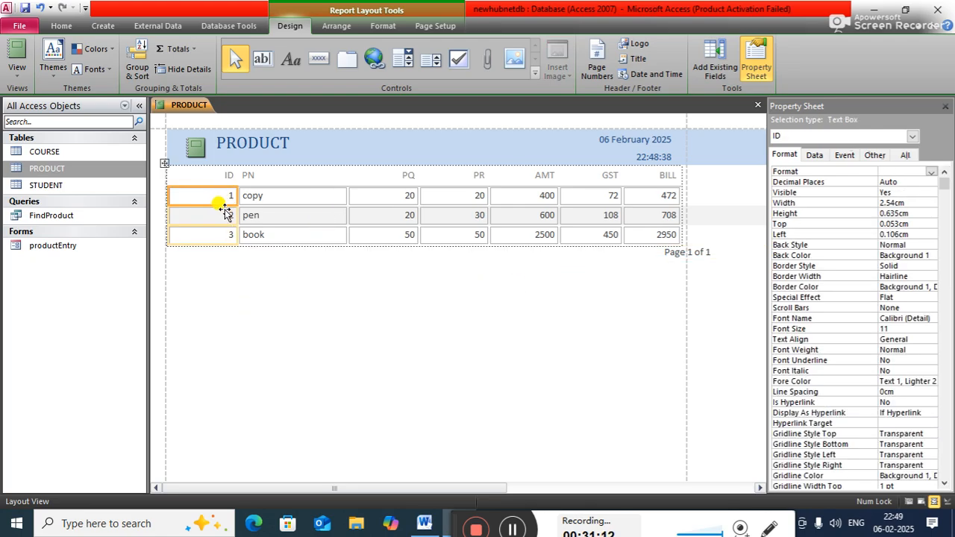
{"action": "left_click_drag", "start_coordinate": [235, 197], "coordinate": [201, 198]}
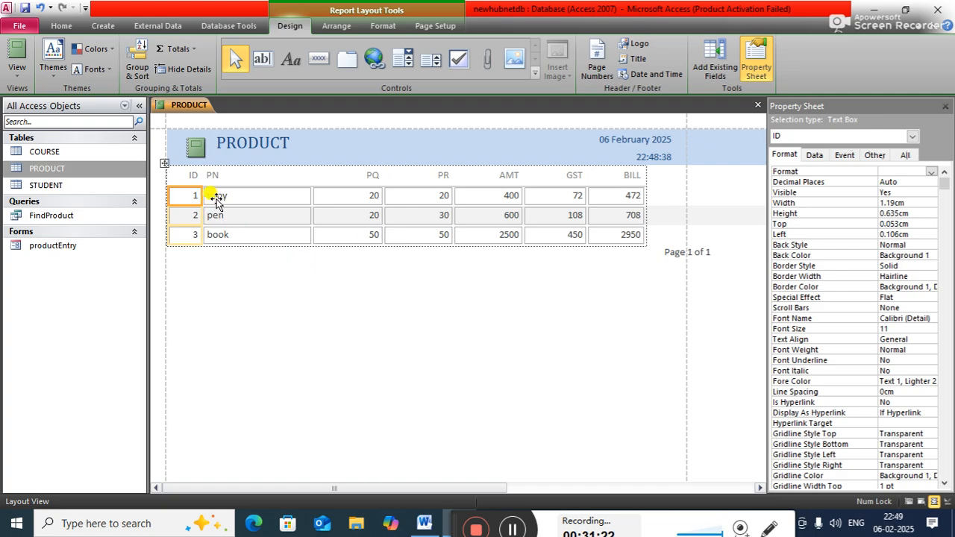
Step: Select the whole report table and centre the text of all its headings and values
{"action": "left_click", "coordinate": [164, 161]}
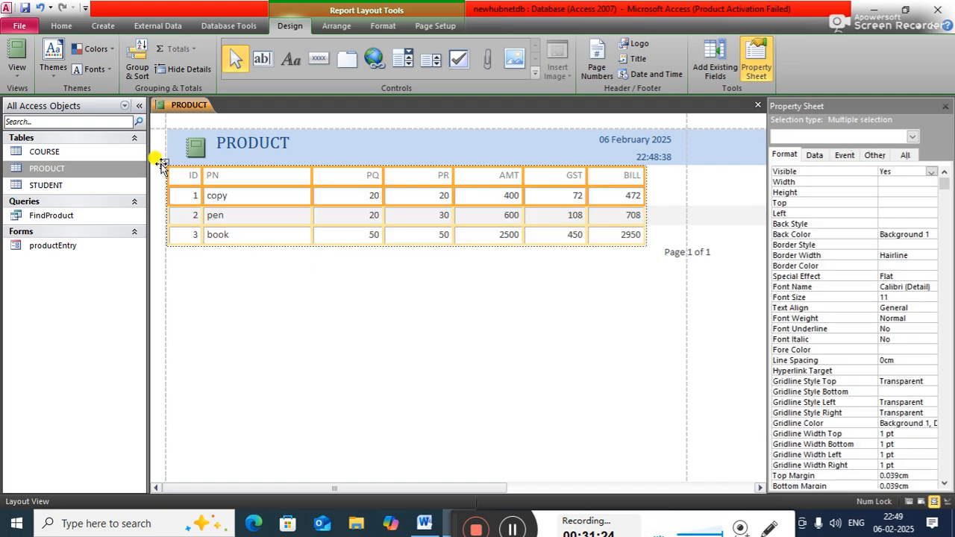
{"action": "left_click", "coordinate": [62, 27]}
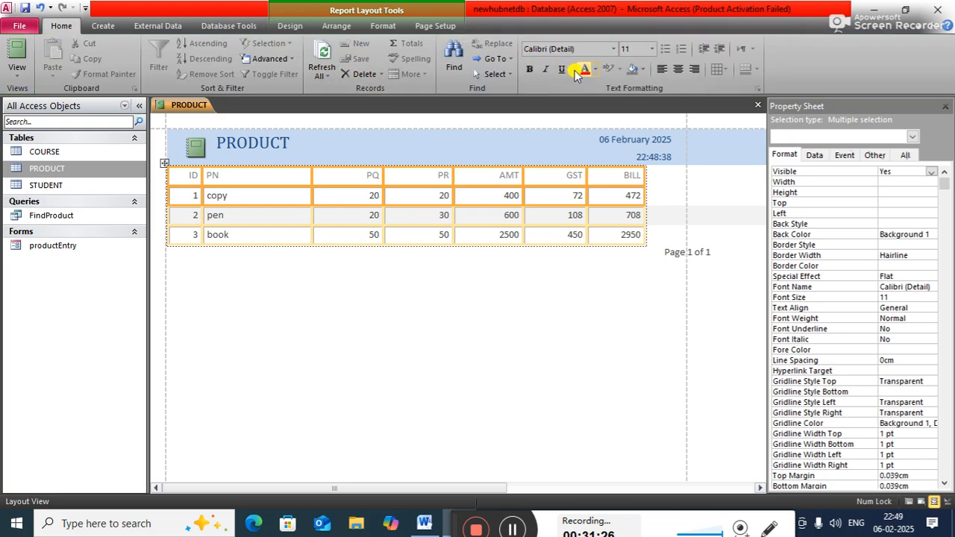
{"action": "left_click", "coordinate": [678, 69]}
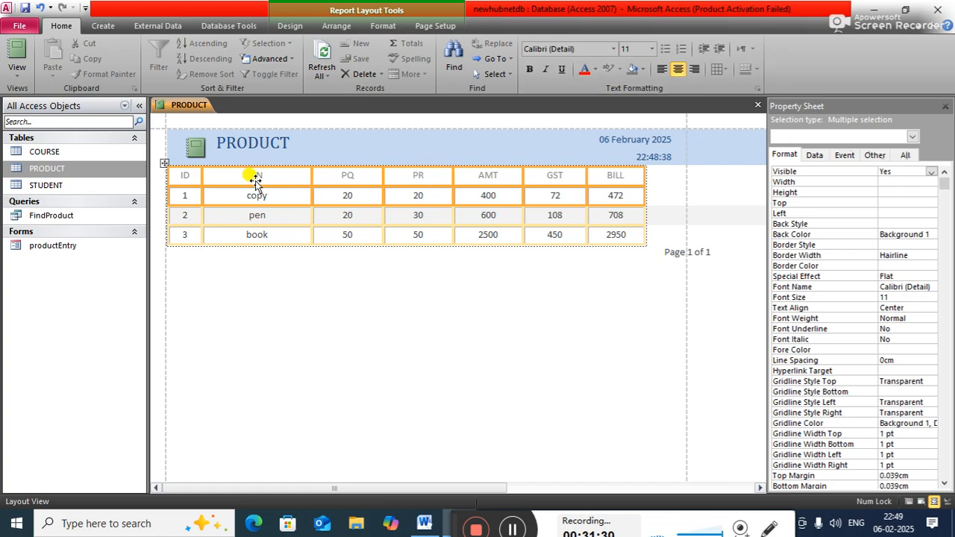
{"action": "left_click", "coordinate": [214, 179]}
{"action": "left_click_drag", "start_coordinate": [184, 179], "coordinate": [618, 179]}
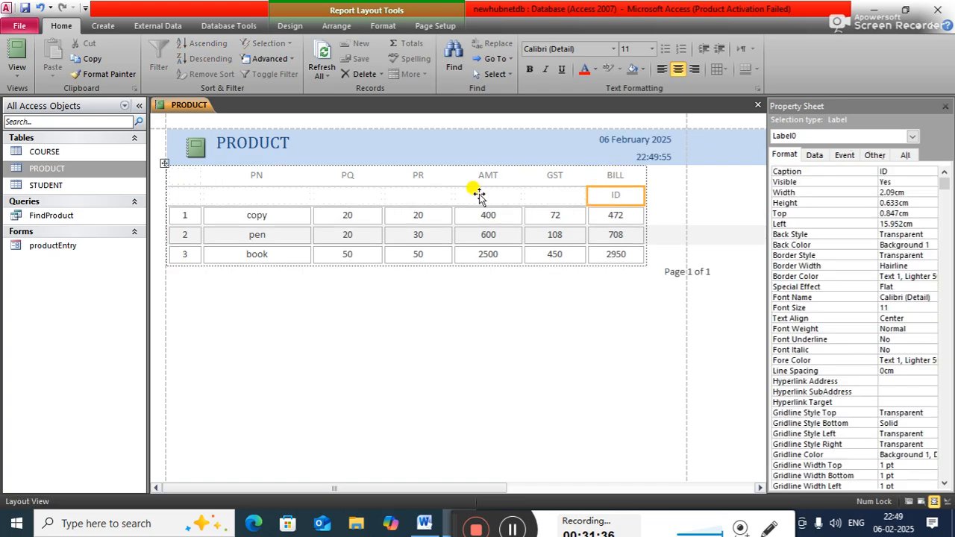
{"action": "key", "text": "ctrl+z"}
Step: Select all the column headings from ID to BILL and set their font to Algerian
{"action": "left_click", "coordinate": [247, 179]}
{"action": "left_click", "coordinate": [355, 179], "text": "shift"}
{"action": "left_click", "coordinate": [420, 179], "text": "shift"}
{"action": "left_click", "coordinate": [492, 179], "text": "shift"}
{"action": "left_click", "coordinate": [569, 177], "text": "shift"}
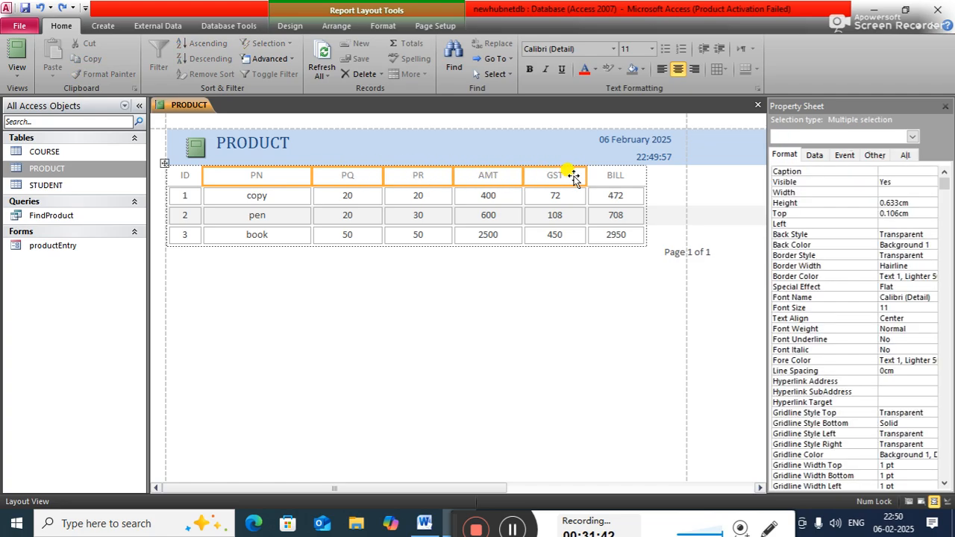
{"action": "left_click", "coordinate": [608, 179], "text": "shift"}
{"action": "left_click", "coordinate": [178, 176], "text": "shift"}
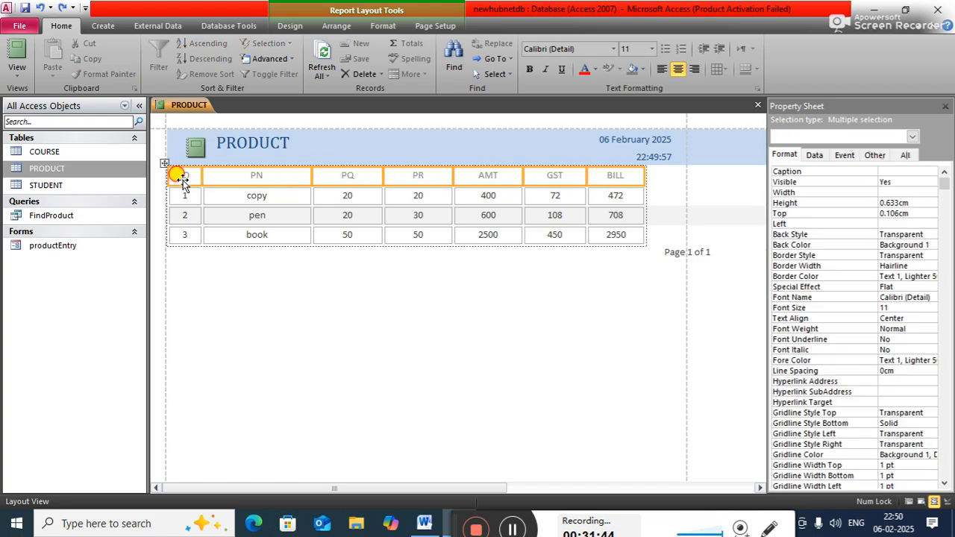
{"action": "left_click", "coordinate": [574, 50]}
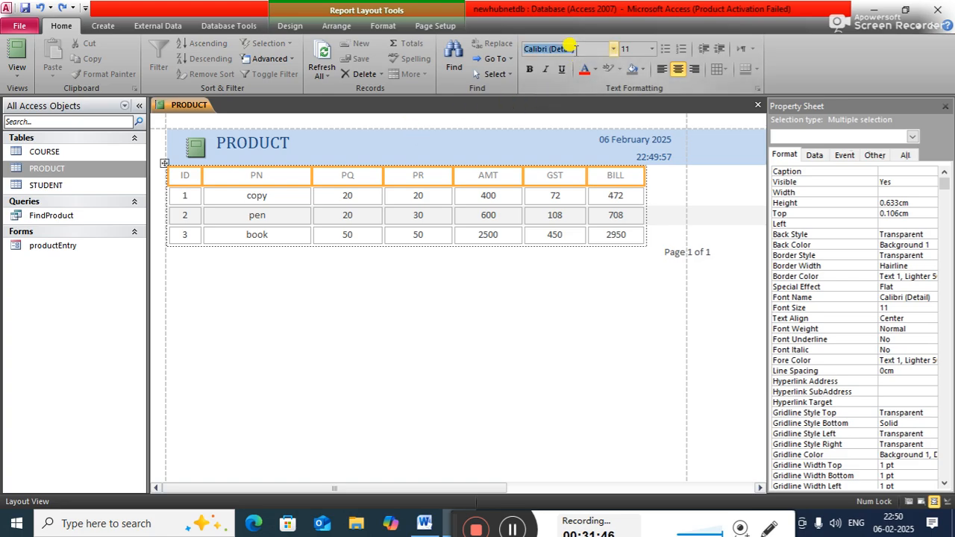
{"action": "type", "text": "Al"}
{"action": "key", "text": "Return"}
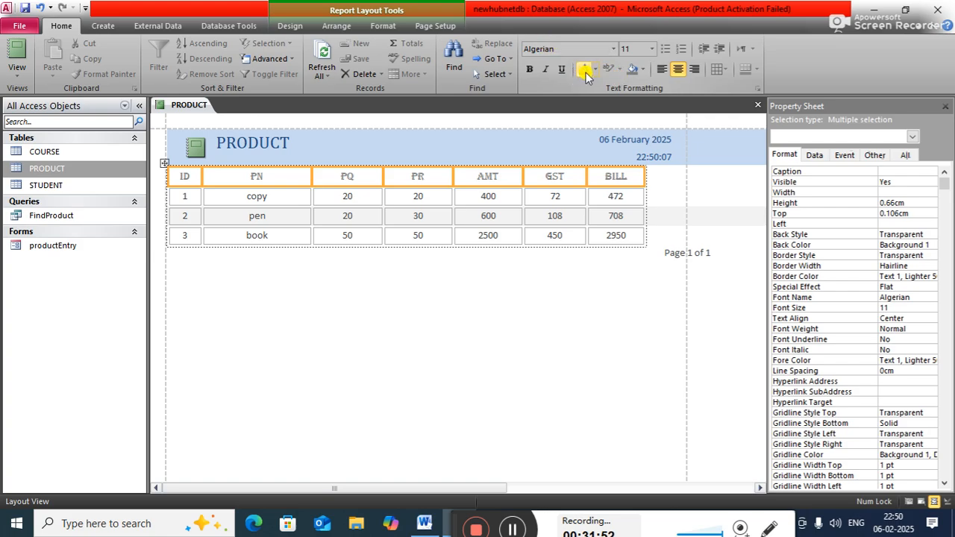
Step: Give the selected column headings a black background and white font colour, and deselect them
{"action": "left_click", "coordinate": [641, 70]}
{"action": "left_click", "coordinate": [643, 115]}
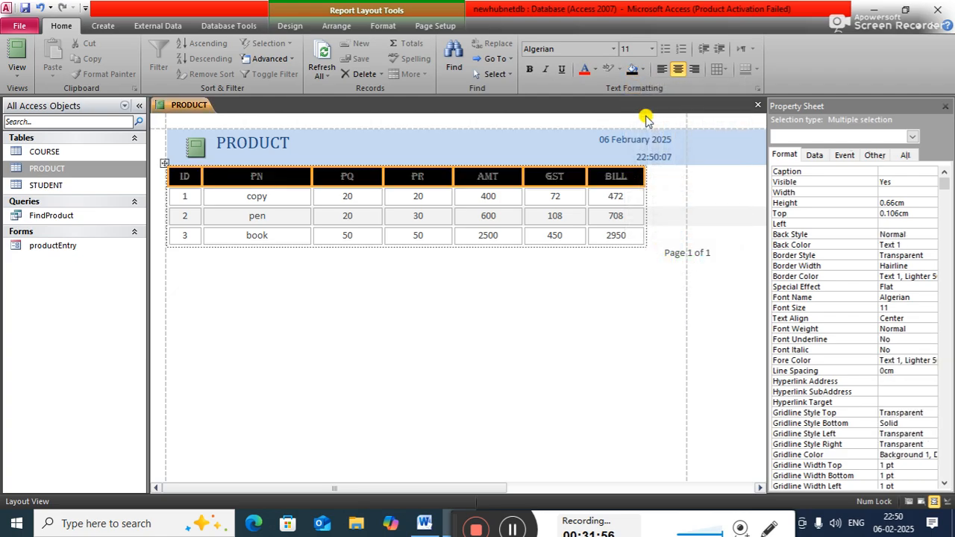
{"action": "left_click", "coordinate": [596, 70]}
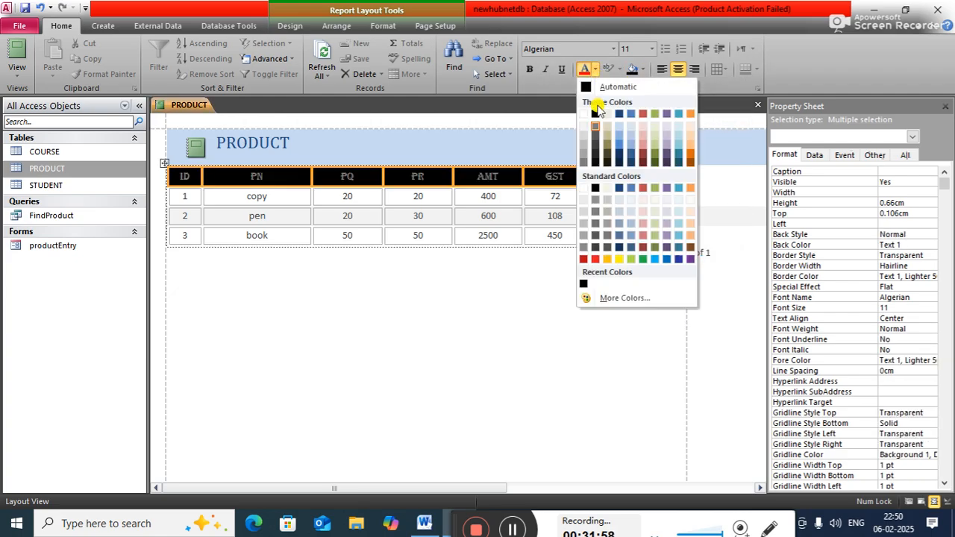
{"action": "left_click", "coordinate": [582, 118]}
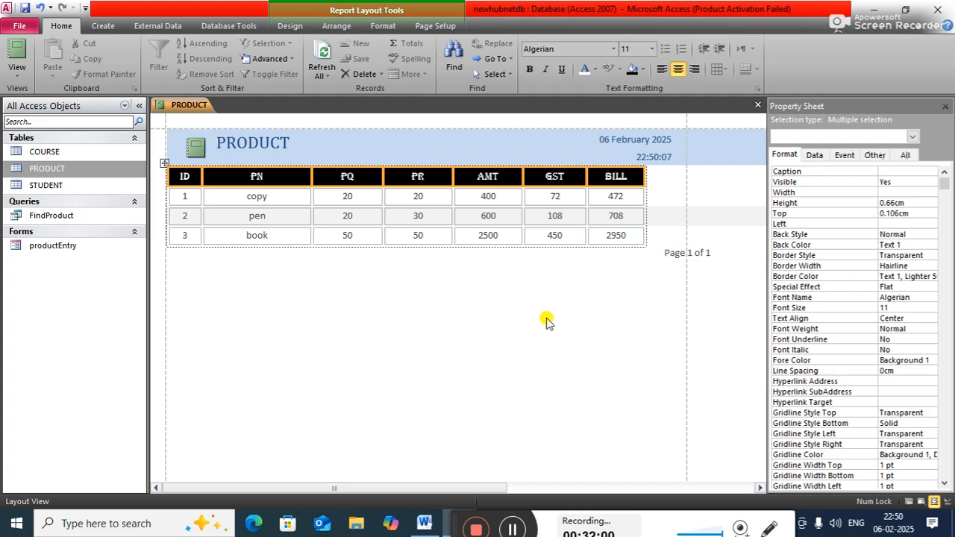
{"action": "left_click", "coordinate": [545, 323]}
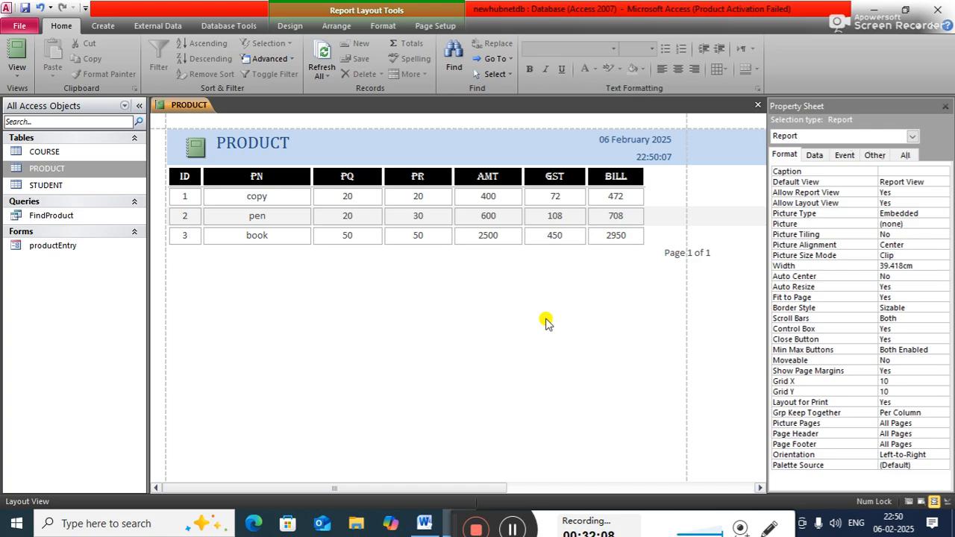
Step: Save the formatted report as ProductReport and close all open objects
{"action": "right_click", "coordinate": [183, 104]}
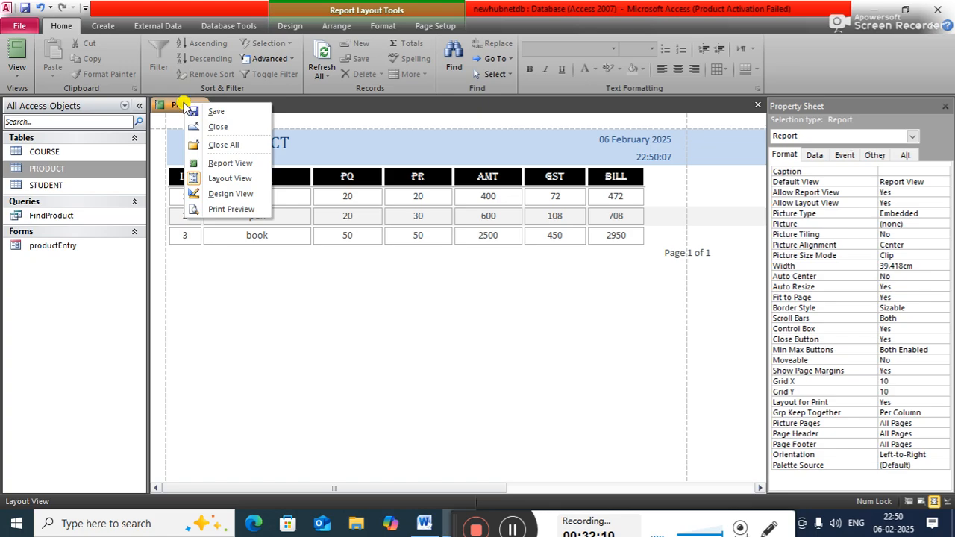
{"action": "left_click", "coordinate": [214, 113]}
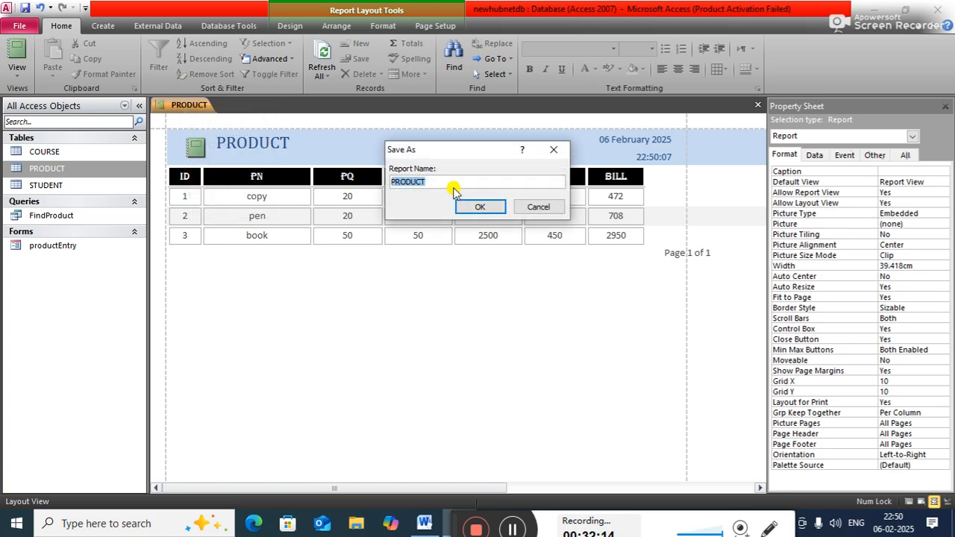
{"action": "type", "text": "pr"}
{"action": "key", "text": "BackSpace"}
{"action": "key", "text": "BackSpace"}
{"action": "type", "text": "Produt"}
{"action": "key", "text": "BackSpace"}
{"action": "type", "text": "ctReport"}
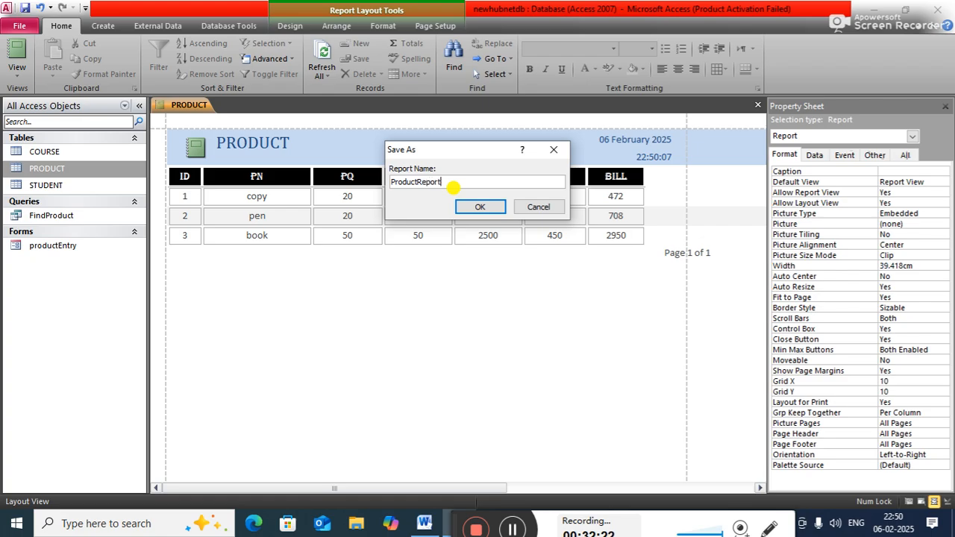
{"action": "left_click", "coordinate": [485, 209]}
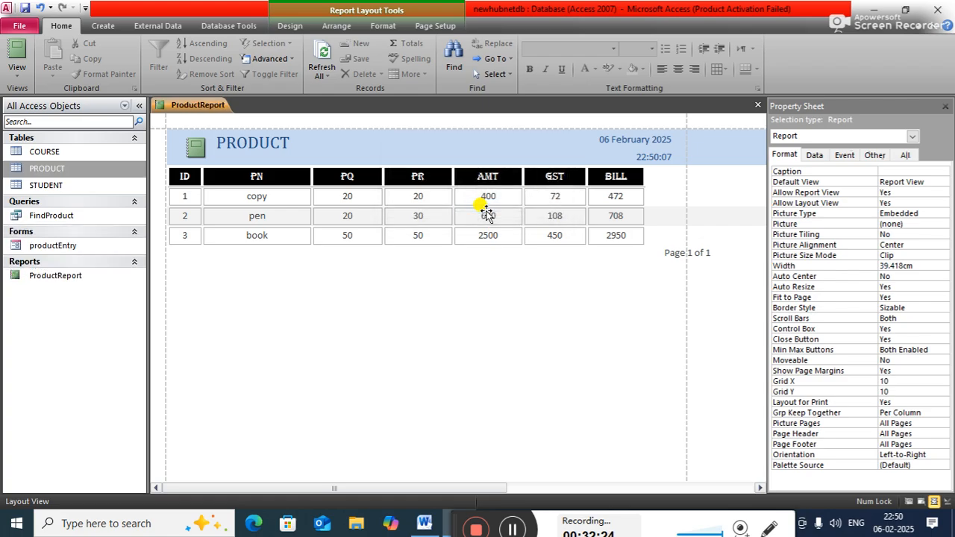
{"action": "right_click", "coordinate": [226, 107]}
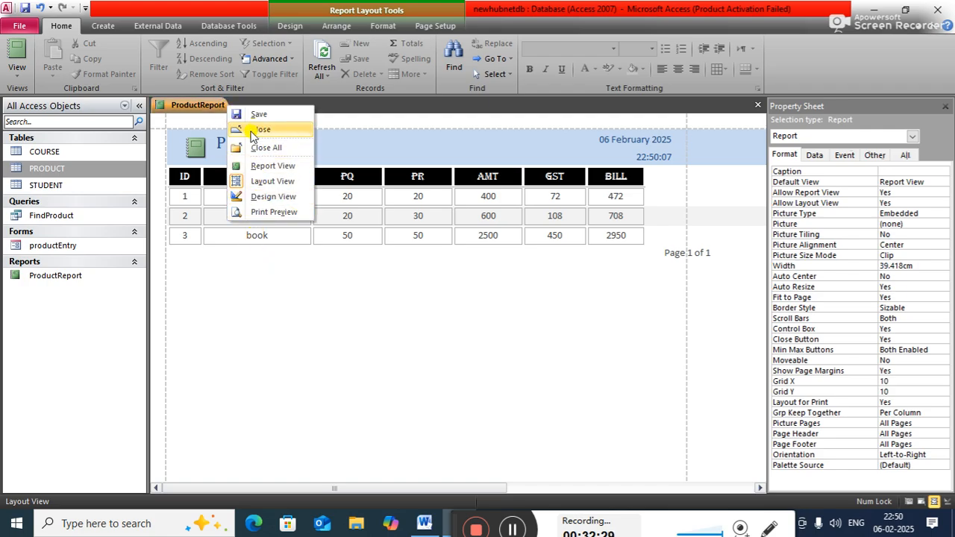
{"action": "left_click", "coordinate": [254, 147]}
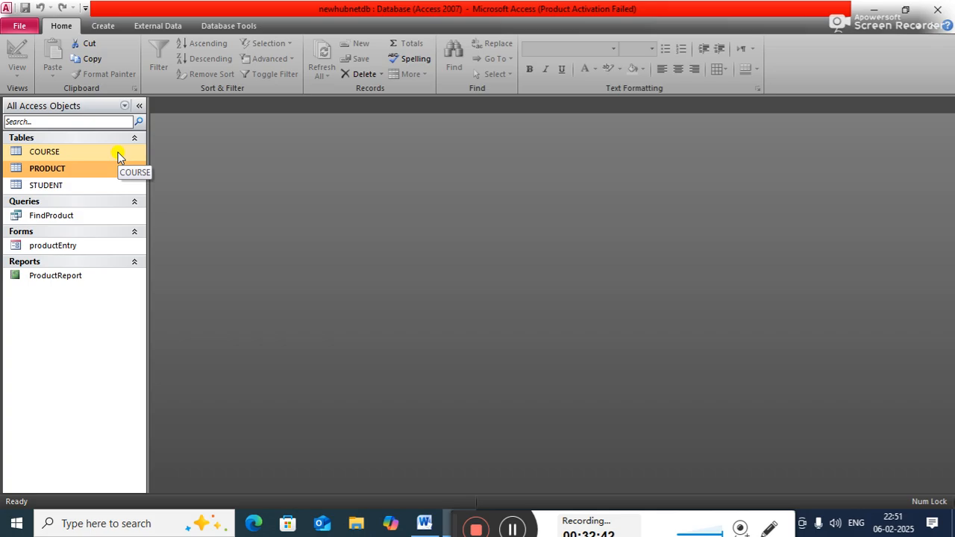
Step: Create a report from the COURSE table and delete the totals row beneath its CID column
{"action": "left_click", "coordinate": [42, 153]}
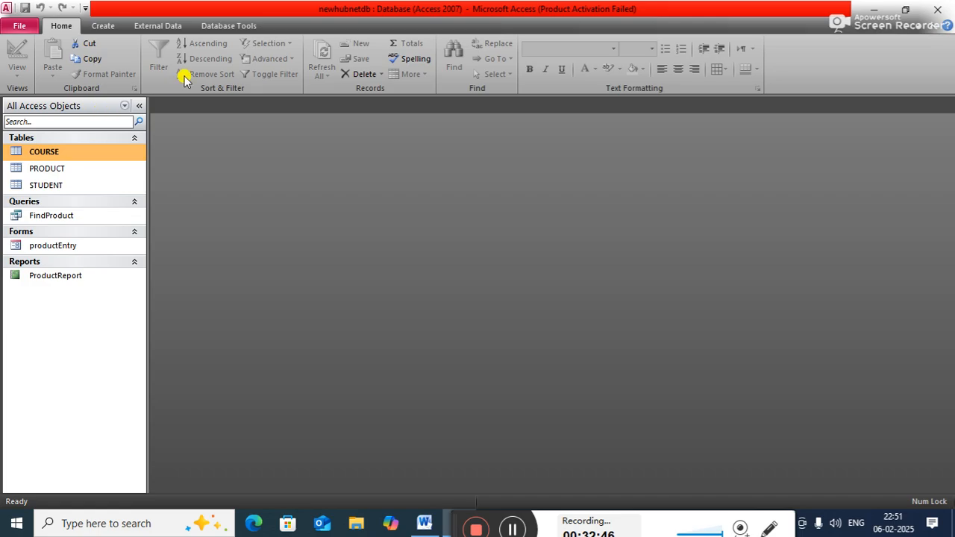
{"action": "left_click", "coordinate": [105, 26]}
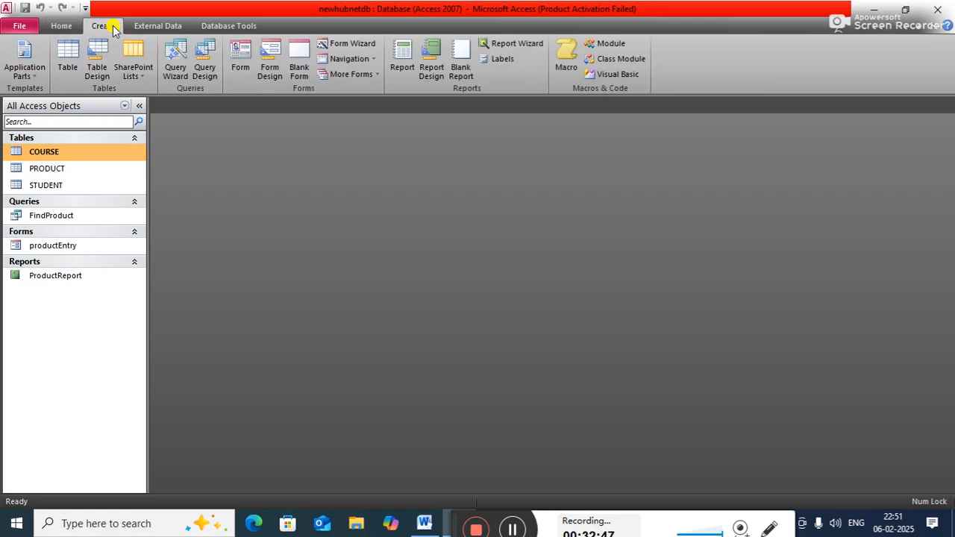
{"action": "left_click", "coordinate": [401, 69]}
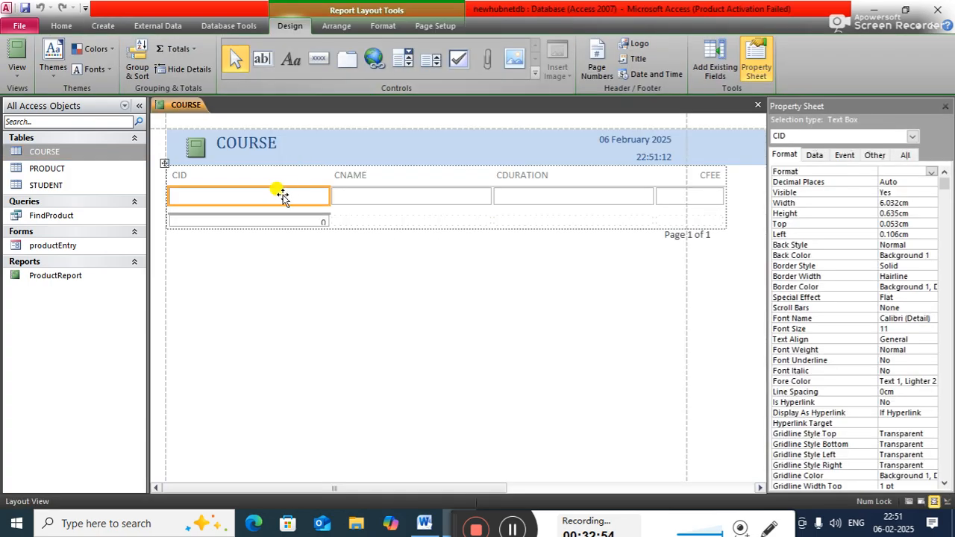
{"action": "right_click", "coordinate": [209, 223]}
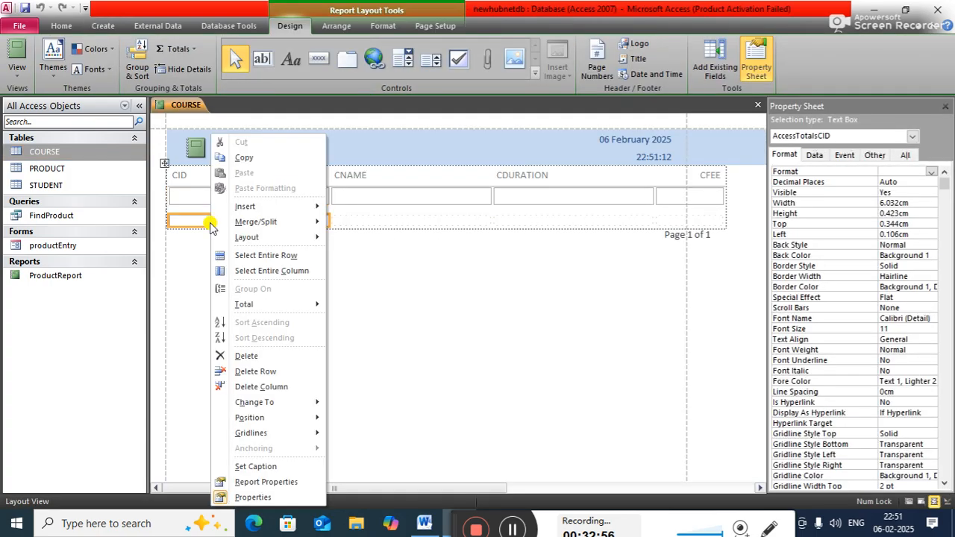
{"action": "left_click", "coordinate": [251, 372]}
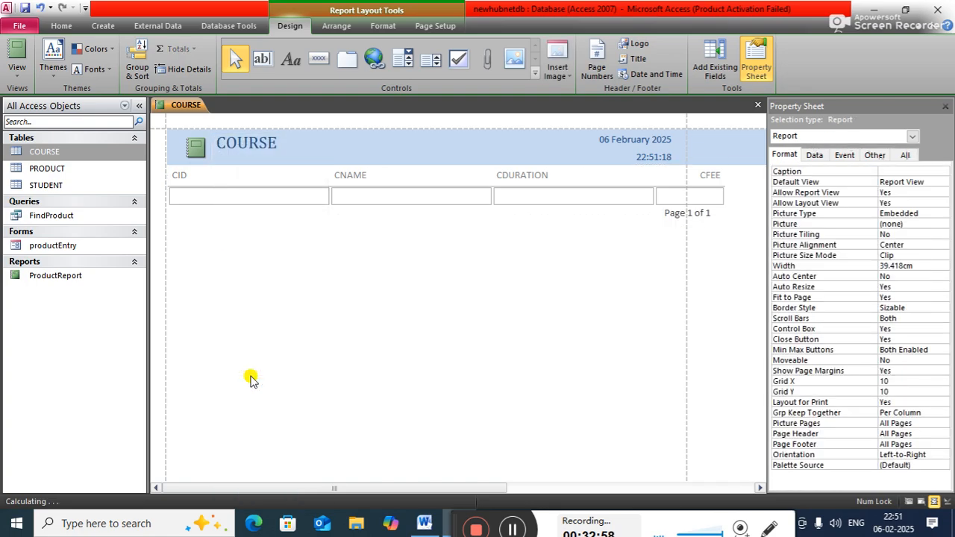
Step: Select the value boxes of all four columns and narrow the CFEE column to about 0.66 cm, within the page margin
{"action": "left_click", "coordinate": [252, 196]}
{"action": "left_click", "coordinate": [355, 195], "text": "shift"}
{"action": "left_click", "coordinate": [500, 196], "text": "shift"}
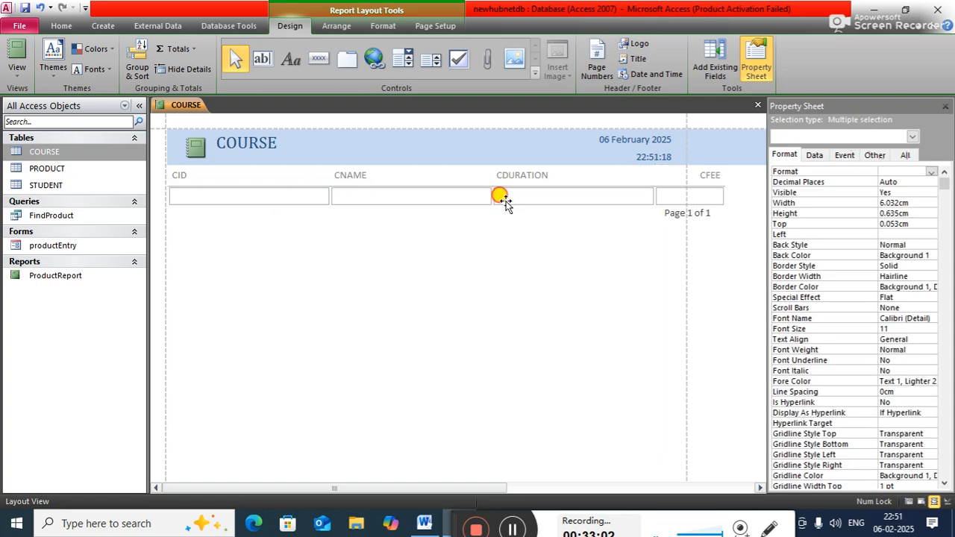
{"action": "left_click", "coordinate": [672, 197], "text": "shift"}
{"action": "left_click_drag", "start_coordinate": [492, 194], "coordinate": [436, 191]}
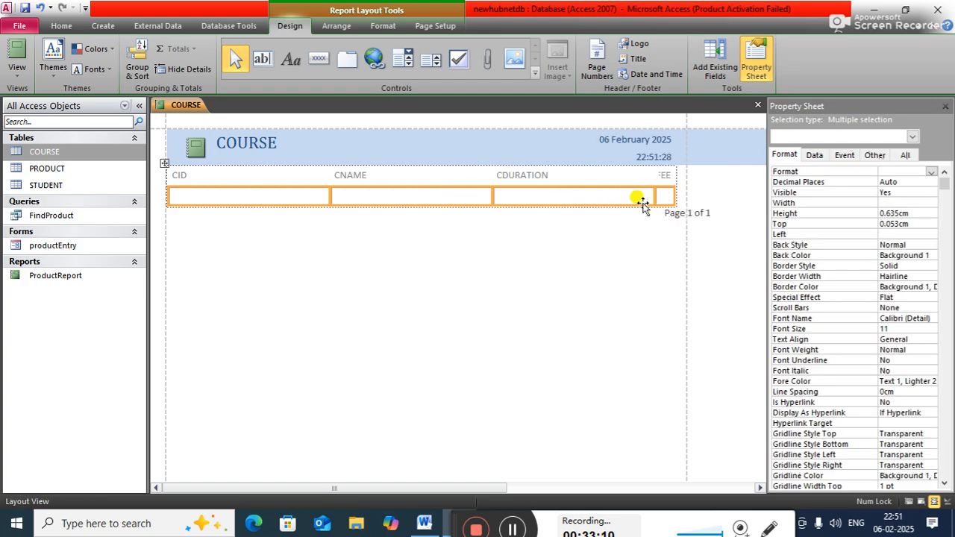
{"action": "left_click", "coordinate": [596, 252]}
Step: Shift the boundary between CDURATION and CFEE to widen the CFEE column and narrow the CDURATION column
{"action": "left_click", "coordinate": [652, 195]}
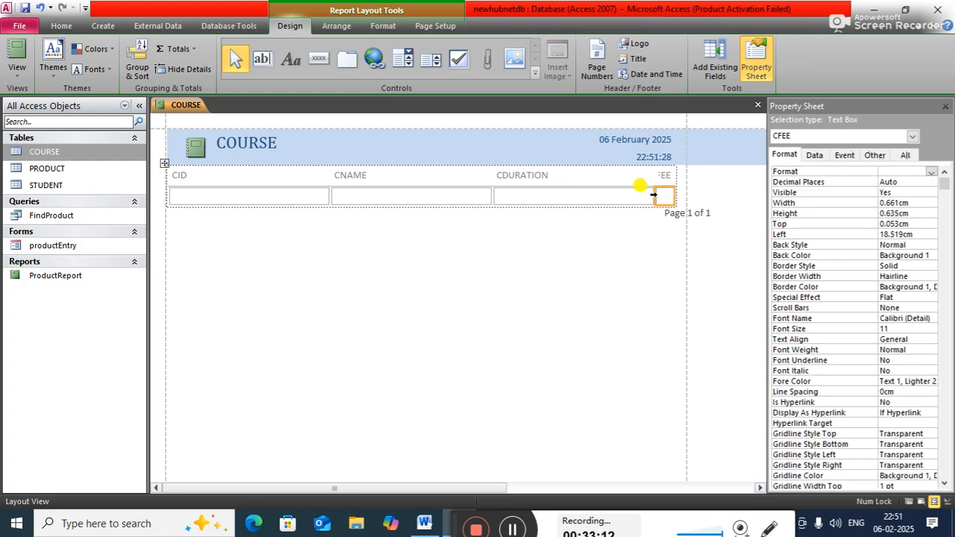
{"action": "left_click_drag", "start_coordinate": [654, 195], "coordinate": [612, 198]}
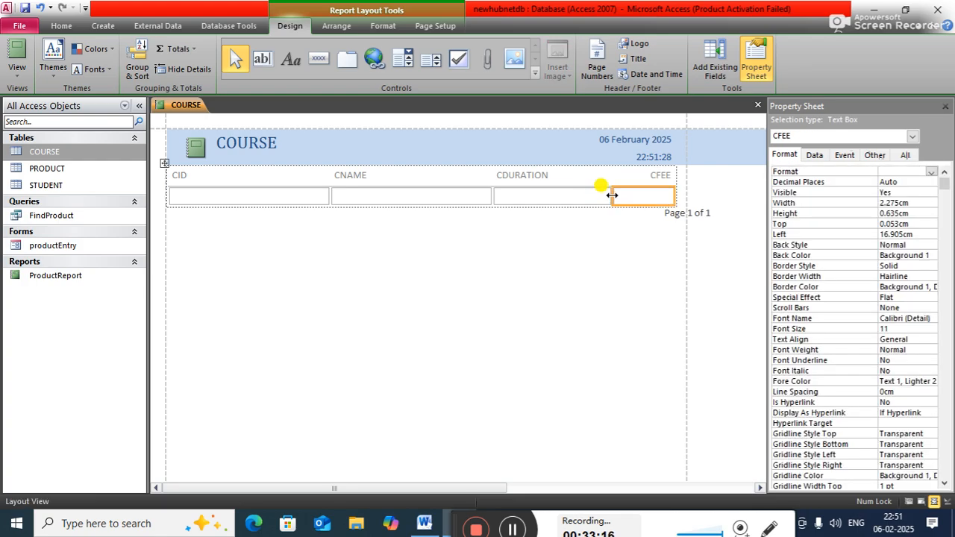
{"action": "left_click_drag", "start_coordinate": [612, 195], "coordinate": [588, 192]}
{"action": "left_click", "coordinate": [485, 300]}
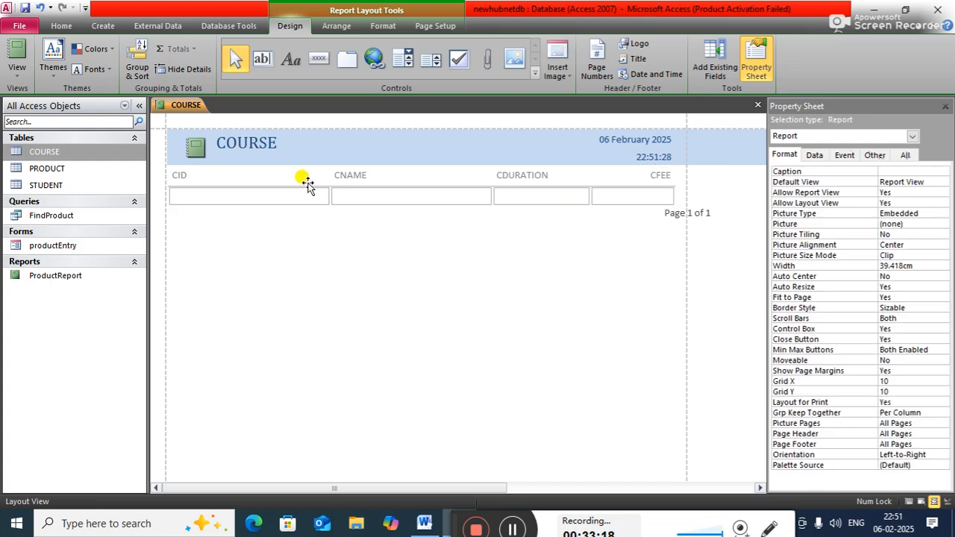
Step: Narrow the CID column to about 3.68 cm and widen the CFEE column to about 5.16 cm
{"action": "left_click", "coordinate": [282, 192]}
{"action": "left_click_drag", "start_coordinate": [330, 194], "coordinate": [263, 192]}
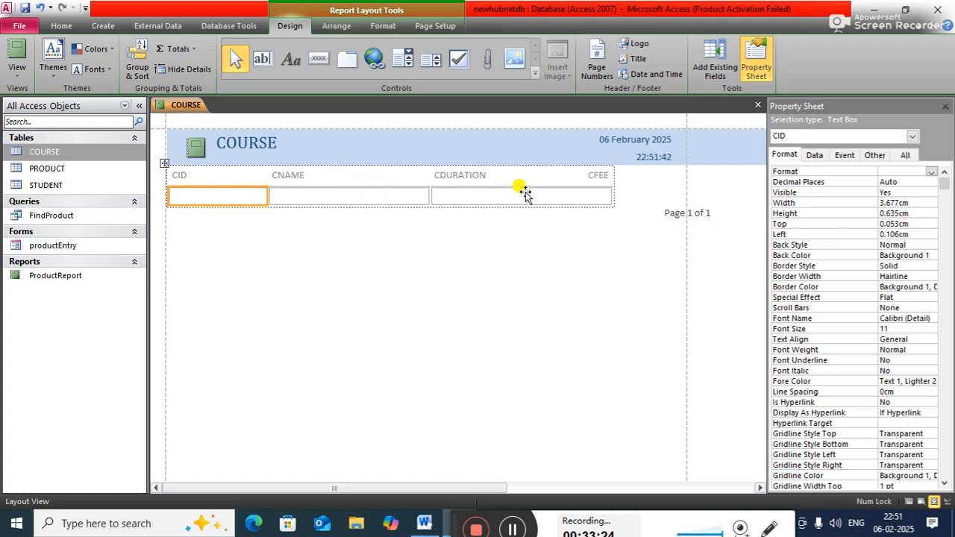
{"action": "left_click", "coordinate": [611, 196]}
{"action": "left_click_drag", "start_coordinate": [611, 197], "coordinate": [666, 199]}
{"action": "left_click_drag", "start_coordinate": [667, 200], "coordinate": [666, 200]}
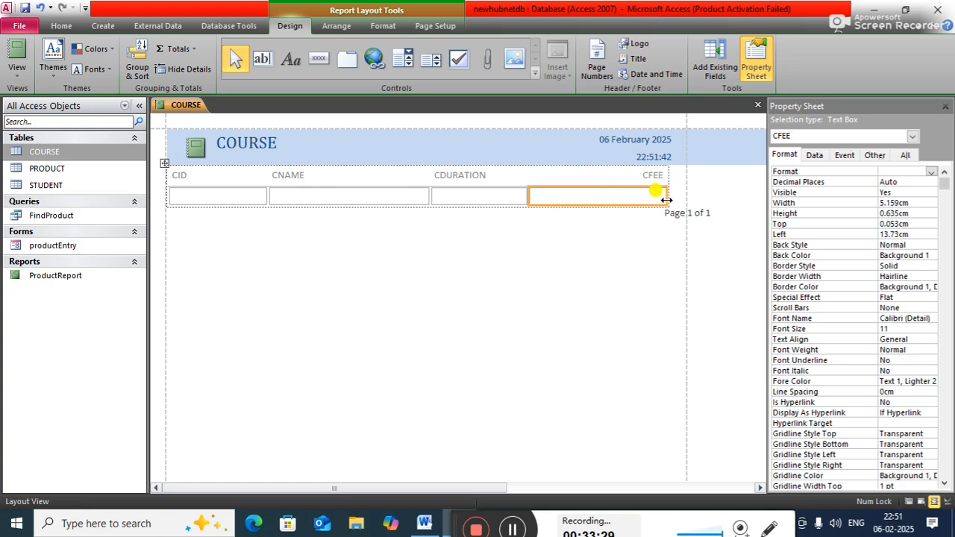
{"action": "left_click", "coordinate": [610, 267]}
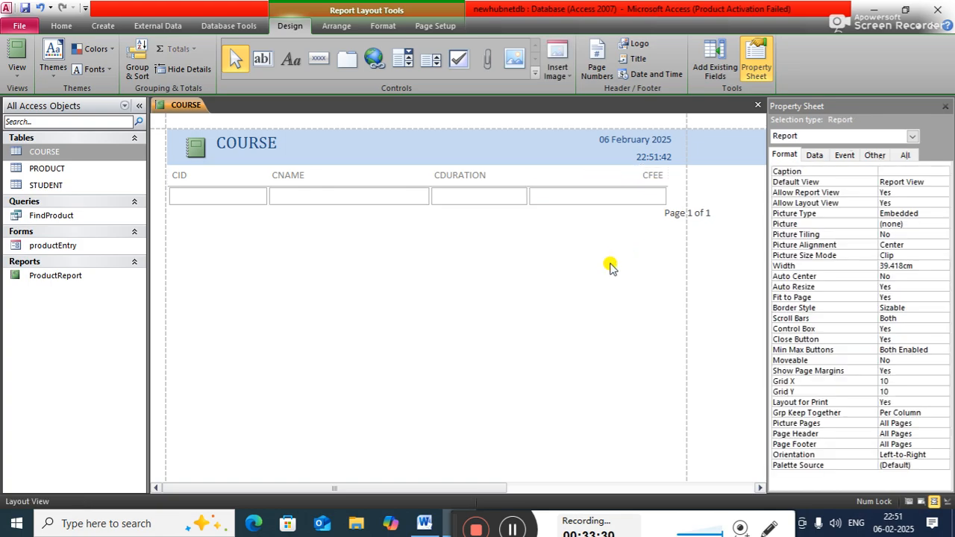
Step: Select the CID, CNAME, CDURATION and CFEE column headings and centre their text
{"action": "left_click", "coordinate": [205, 173]}
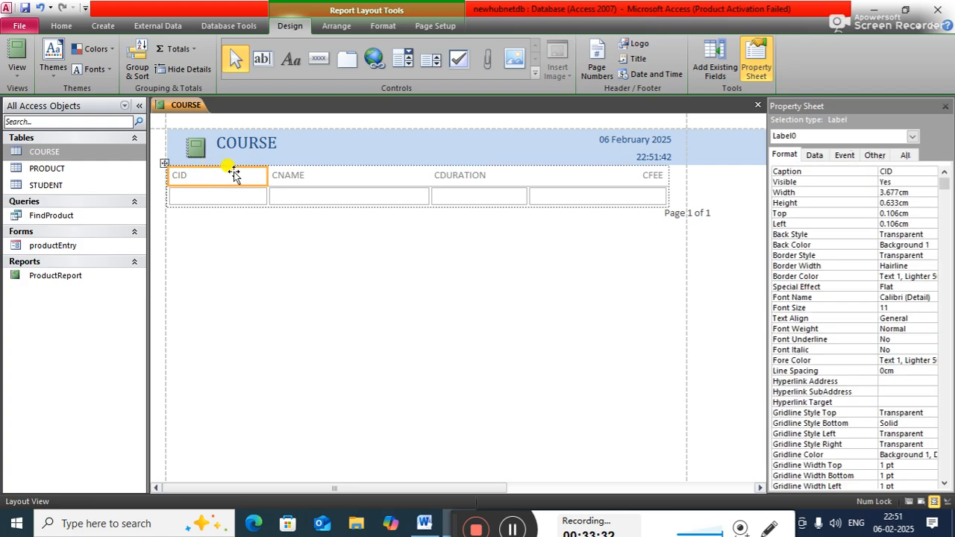
{"action": "left_click", "coordinate": [327, 176], "text": "shift"}
{"action": "left_click", "coordinate": [510, 174], "text": "shift"}
{"action": "left_click", "coordinate": [607, 177], "text": "shift"}
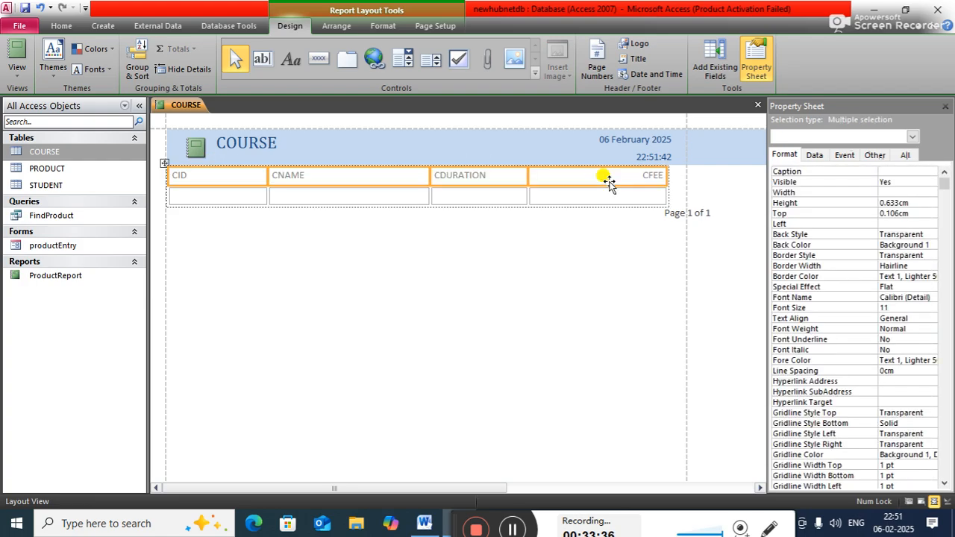
{"action": "left_click", "coordinate": [61, 26]}
{"action": "left_click", "coordinate": [678, 69]}
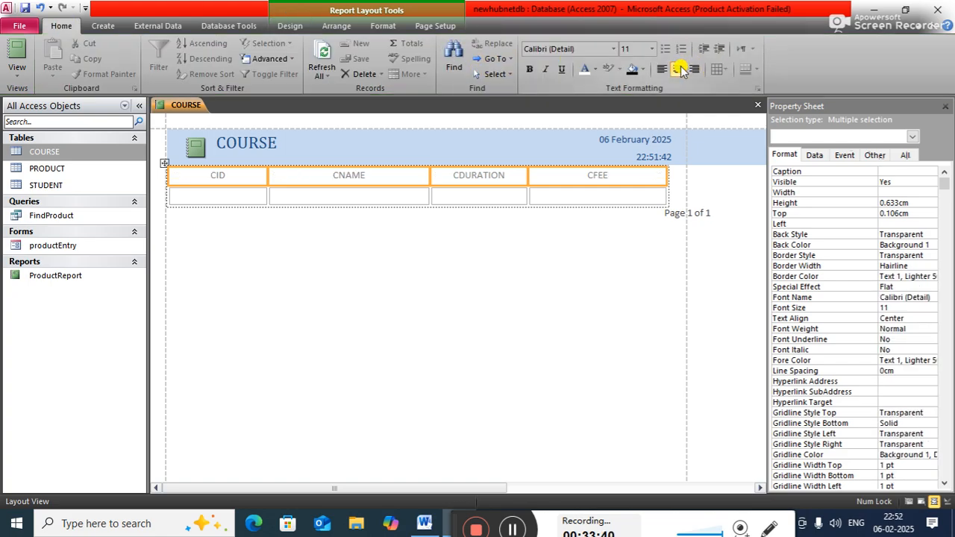
Step: Format the selected headings with a black background and white, bold text in the Algerian font
{"action": "left_click", "coordinate": [638, 72]}
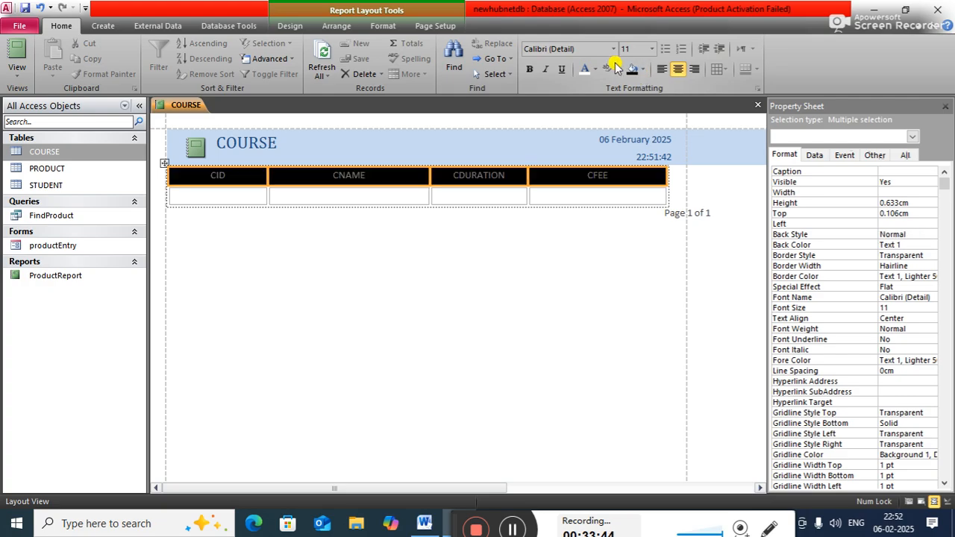
{"action": "left_click", "coordinate": [586, 72]}
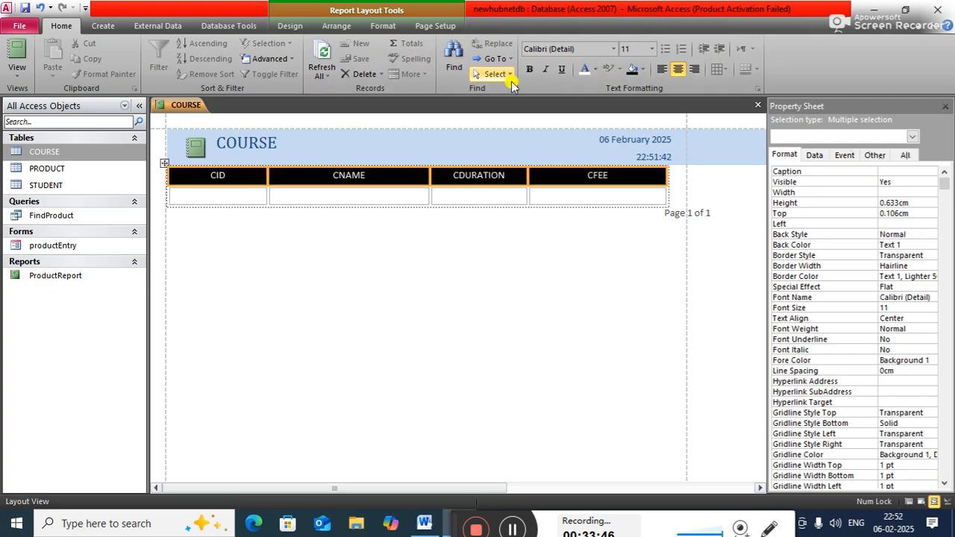
{"action": "left_click", "coordinate": [529, 69]}
{"action": "left_click", "coordinate": [549, 49]}
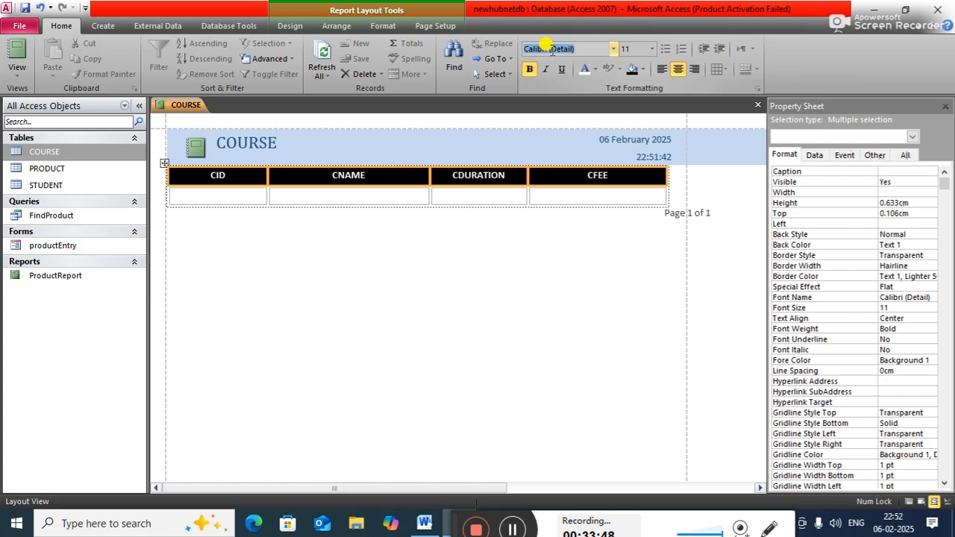
{"action": "type", "text": "Algerian"}
{"action": "key", "text": "Return"}
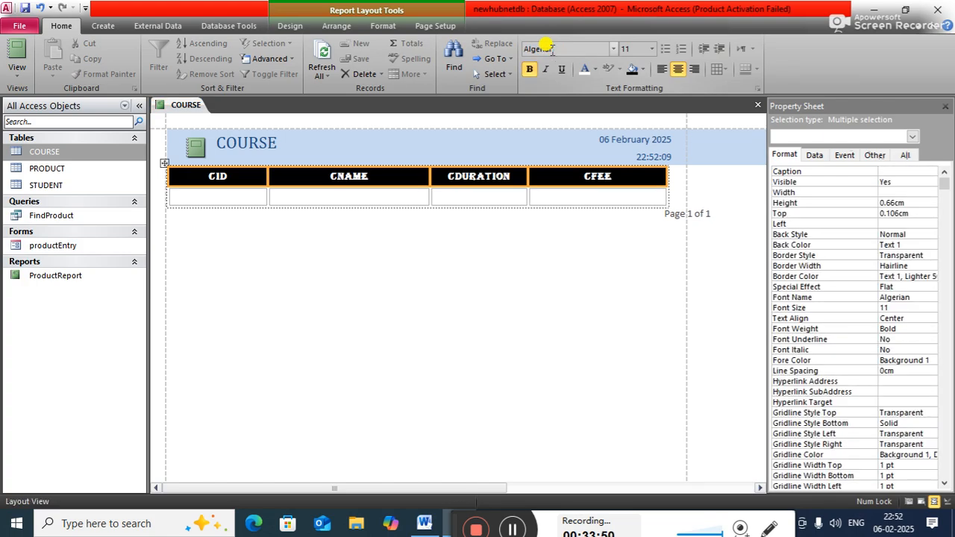
Step: Save the COURSE report under the name CourseReport and close it
{"action": "left_click", "coordinate": [410, 284]}
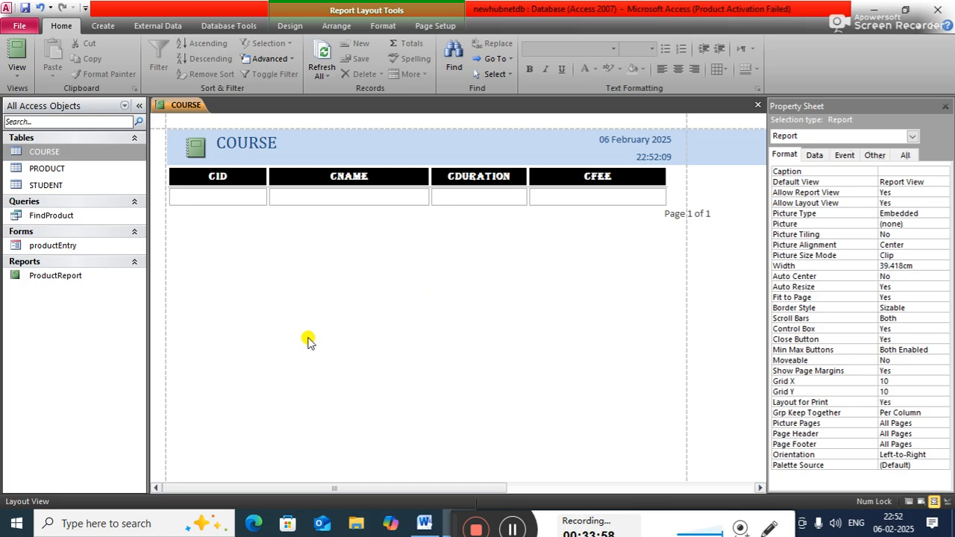
{"action": "right_click", "coordinate": [193, 105]}
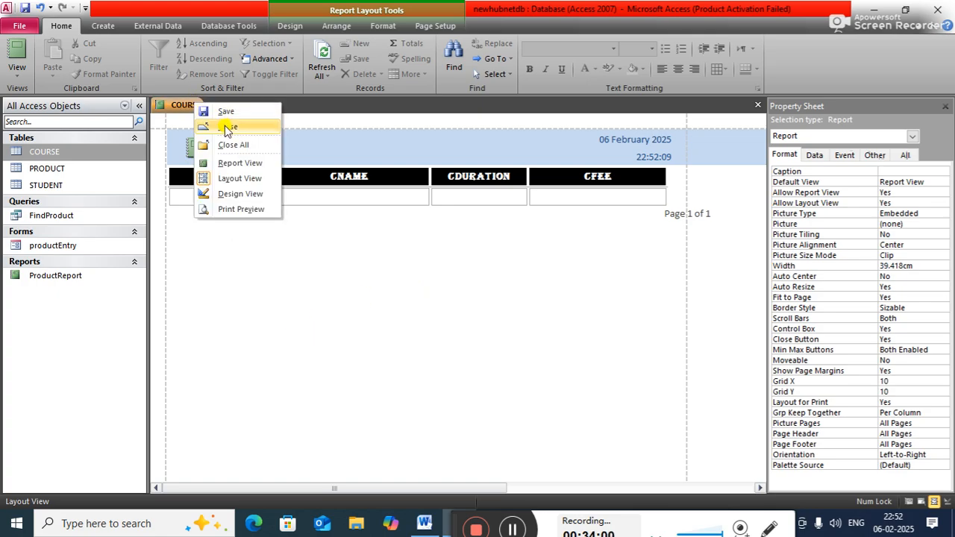
{"action": "left_click", "coordinate": [224, 111]}
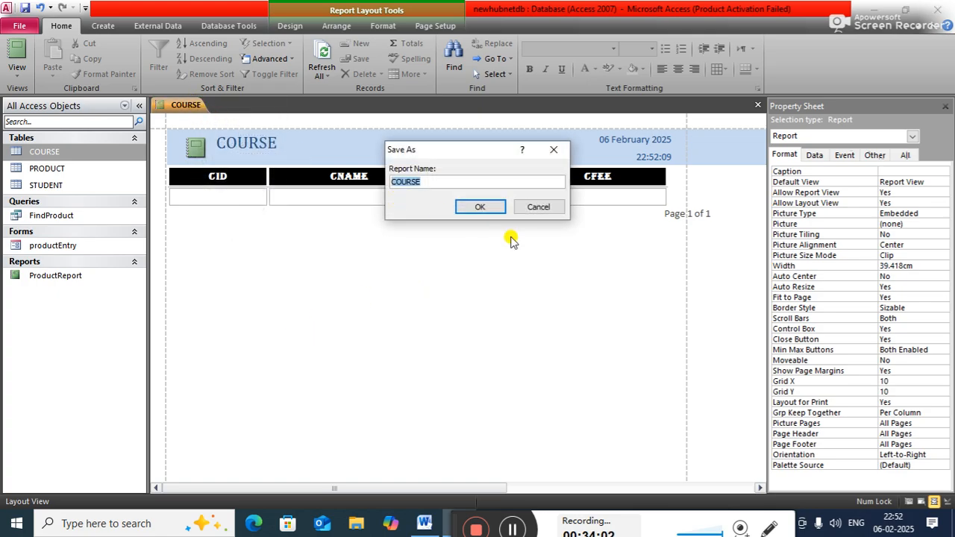
{"action": "type", "text": "CourseReport"}
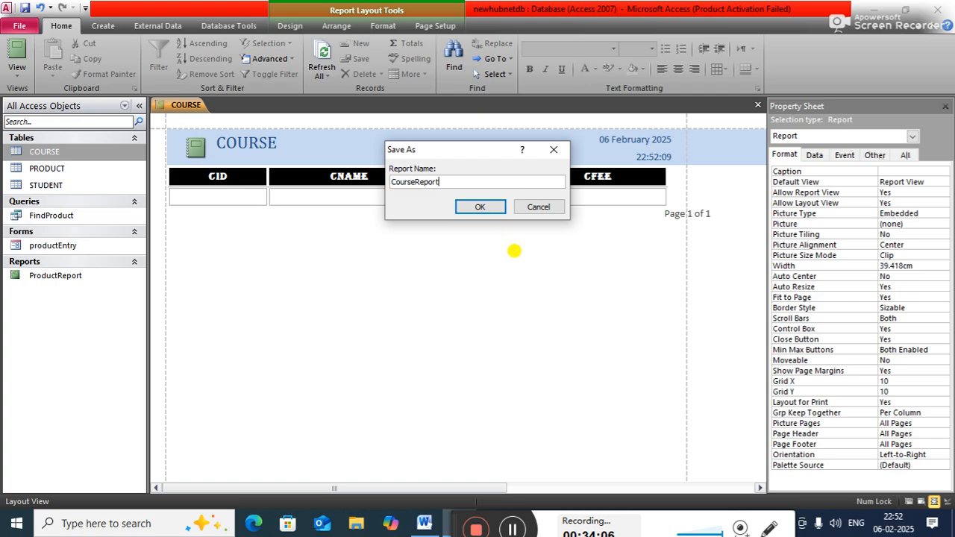
{"action": "left_click", "coordinate": [486, 214]}
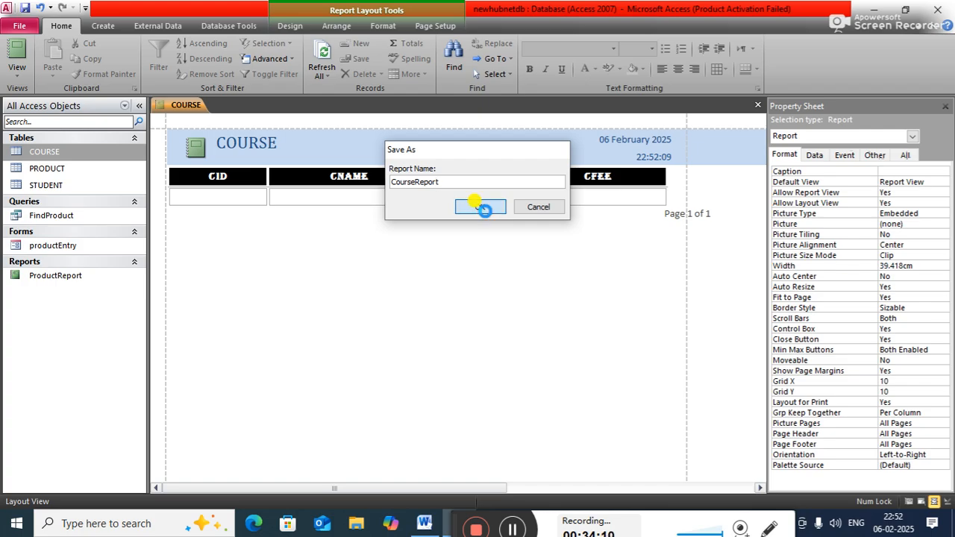
{"action": "right_click", "coordinate": [216, 103]}
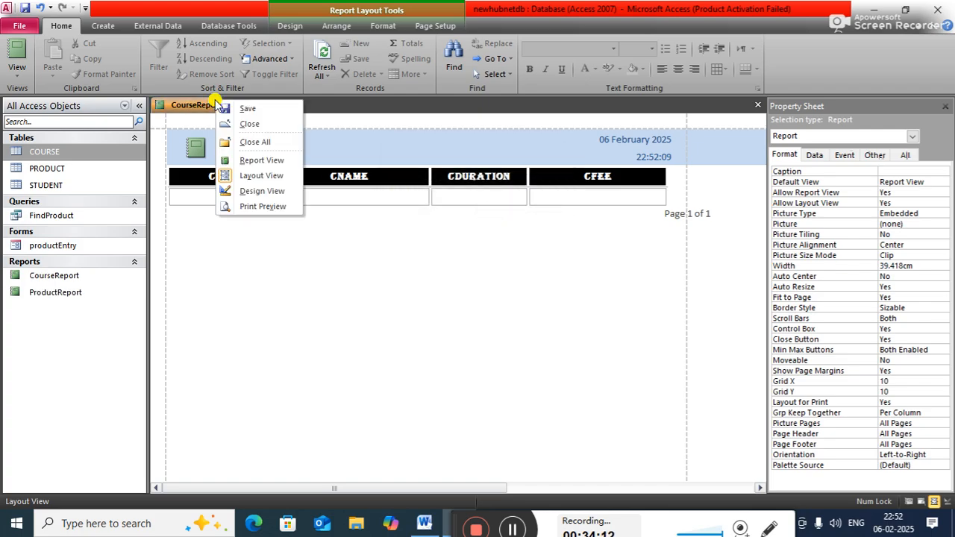
{"action": "left_click", "coordinate": [245, 126]}
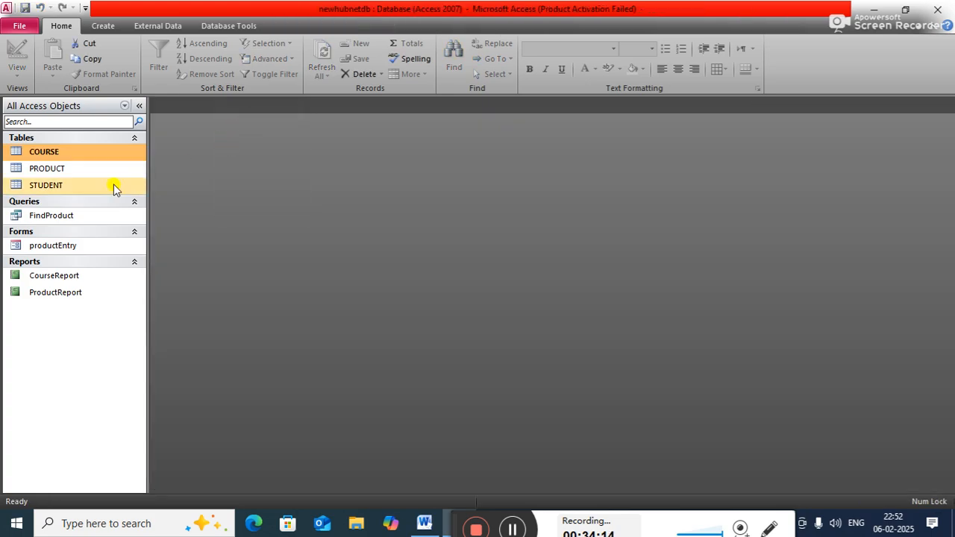
Step: Create a report from the STUDENT table and delete the totals row beneath its SID column
{"action": "left_click", "coordinate": [59, 184]}
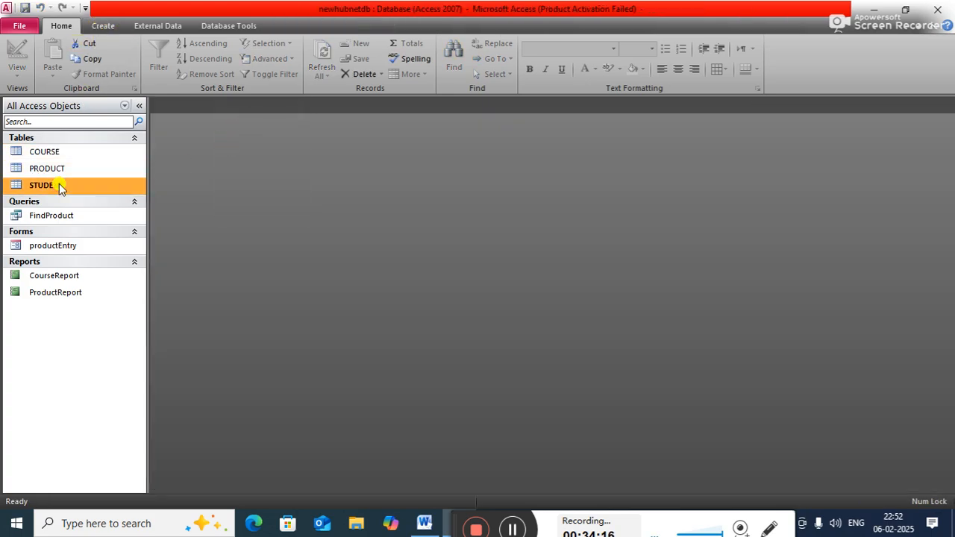
{"action": "left_click", "coordinate": [103, 25]}
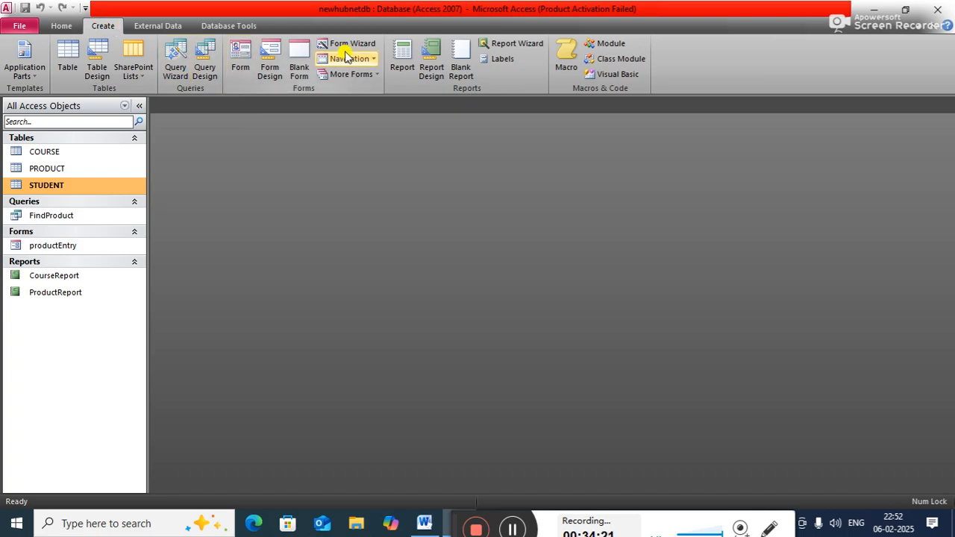
{"action": "left_click", "coordinate": [402, 71]}
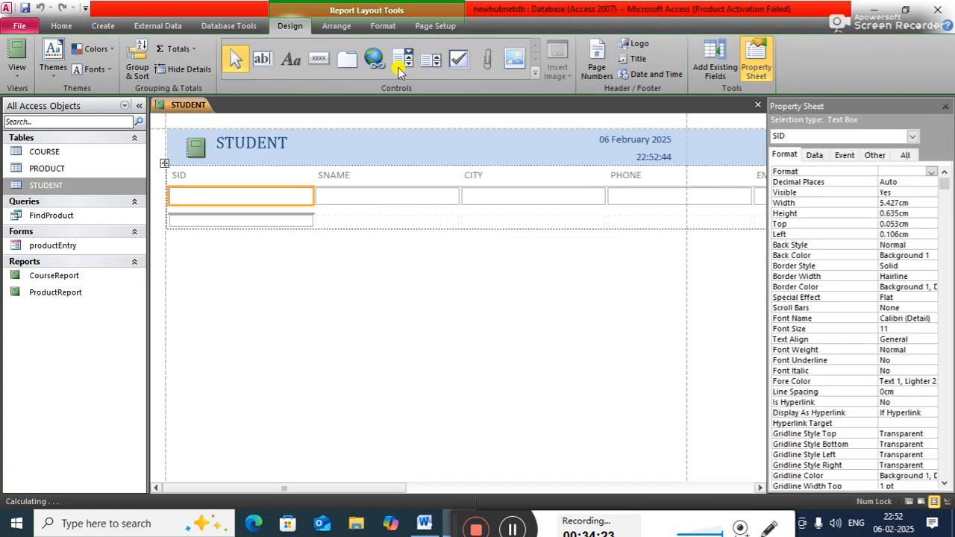
{"action": "left_click", "coordinate": [246, 222]}
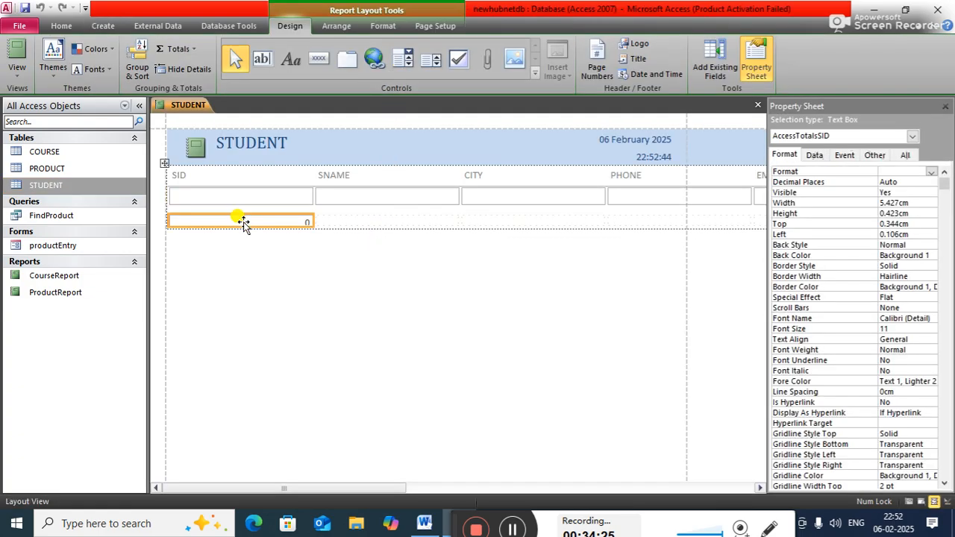
{"action": "right_click", "coordinate": [247, 220]}
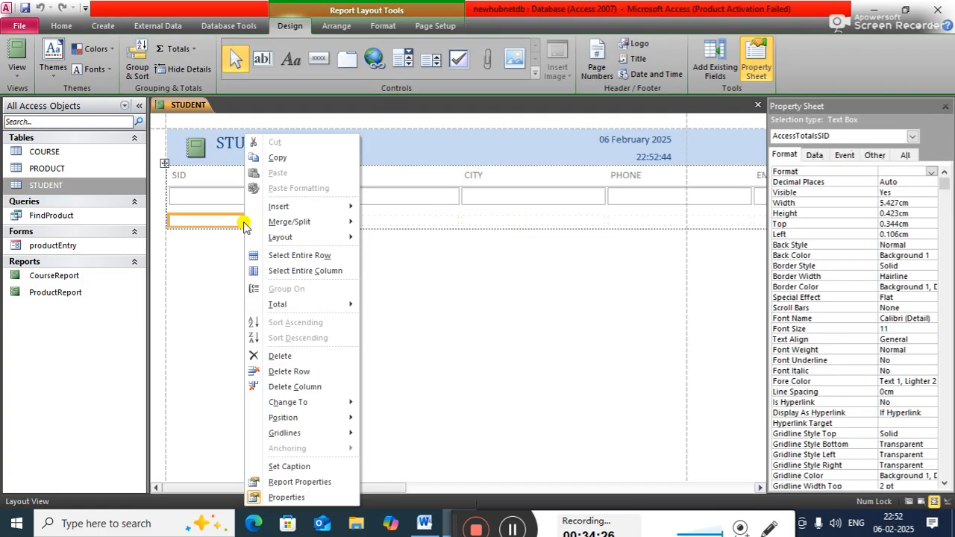
{"action": "left_click", "coordinate": [299, 370]}
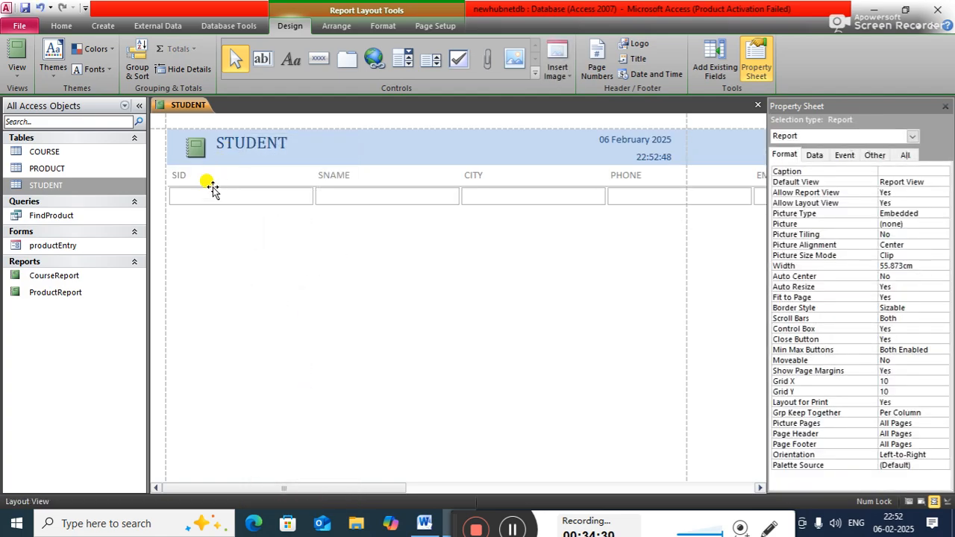
Step: Narrow the SID and CITY columns, PHONE to about 4.3 cm, and EMAIL to about 3.6 cm
{"action": "left_click", "coordinate": [312, 195]}
{"action": "left_click", "coordinate": [304, 196]}
{"action": "left_click_drag", "start_coordinate": [312, 196], "coordinate": [261, 196]}
{"action": "left_click", "coordinate": [331, 196]}
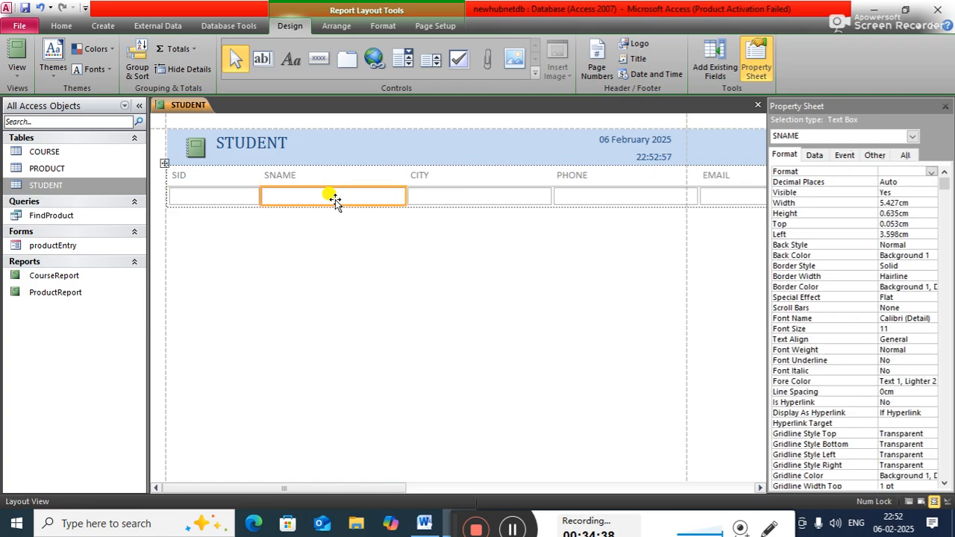
{"action": "left_click", "coordinate": [440, 198]}
{"action": "left_click_drag", "start_coordinate": [550, 196], "coordinate": [498, 195]}
{"action": "left_click", "coordinate": [571, 195]}
{"action": "left_click_drag", "start_coordinate": [646, 195], "coordinate": [618, 195]}
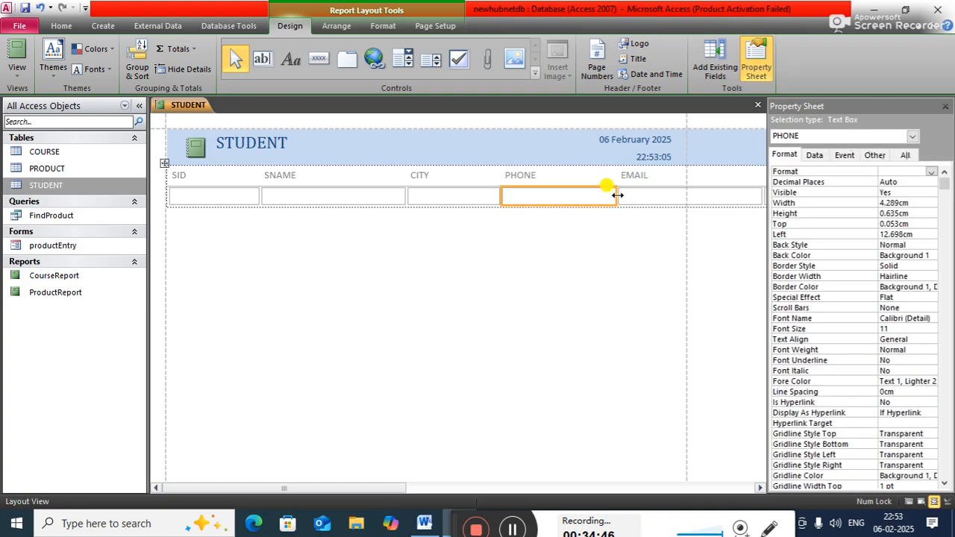
{"action": "left_click", "coordinate": [659, 197]}
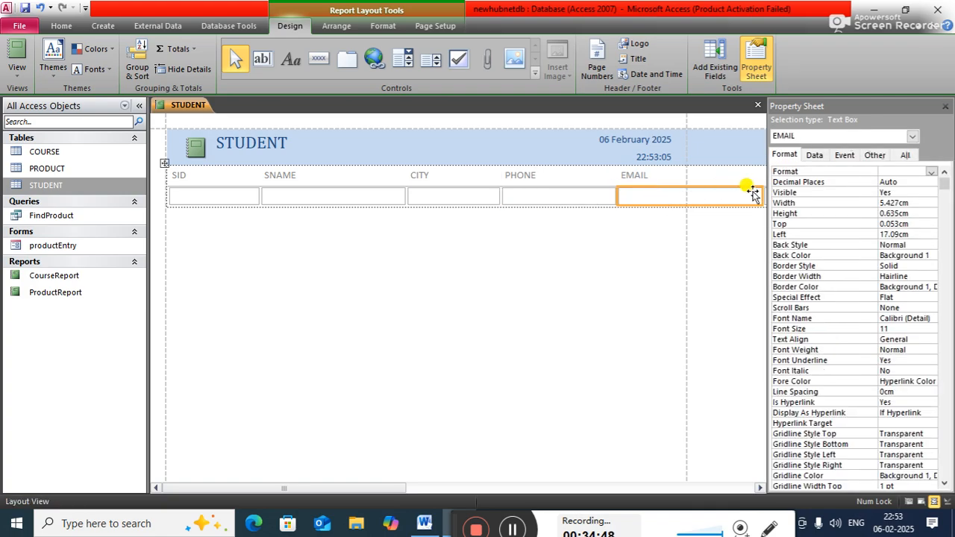
{"action": "left_click_drag", "start_coordinate": [753, 192], "coordinate": [713, 199]}
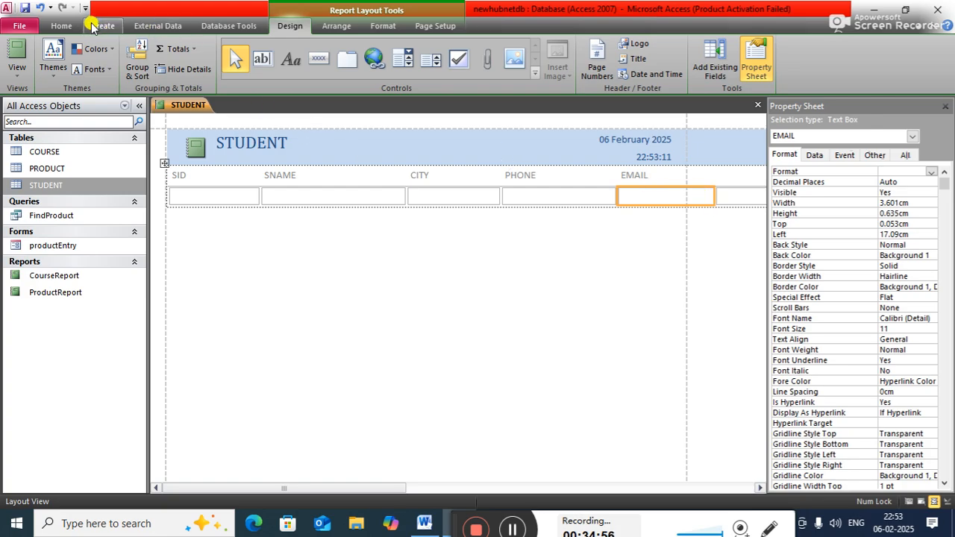
Step: Set the STUDENT report's page orientation to landscape and close the property sheet
{"action": "left_click", "coordinate": [63, 26]}
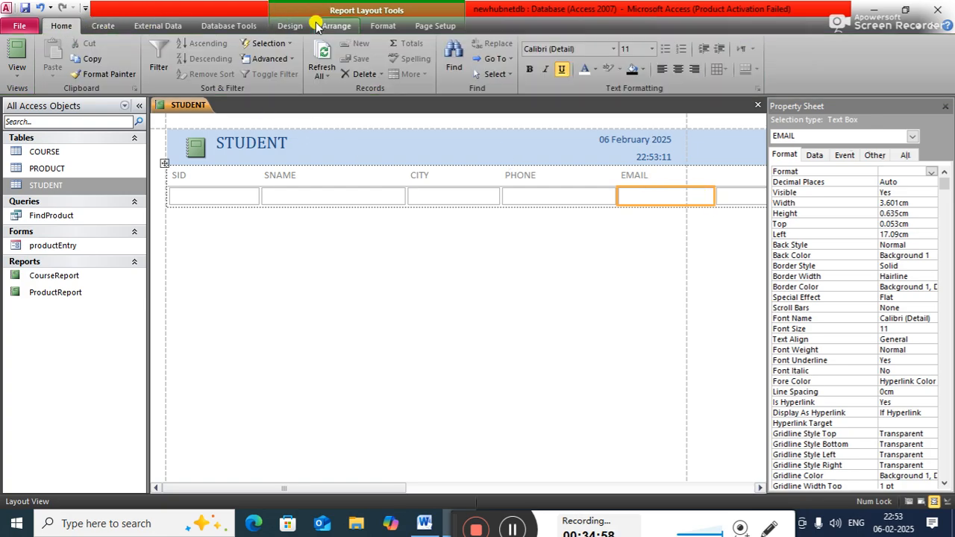
{"action": "left_click", "coordinate": [336, 26]}
{"action": "left_click", "coordinate": [378, 28]}
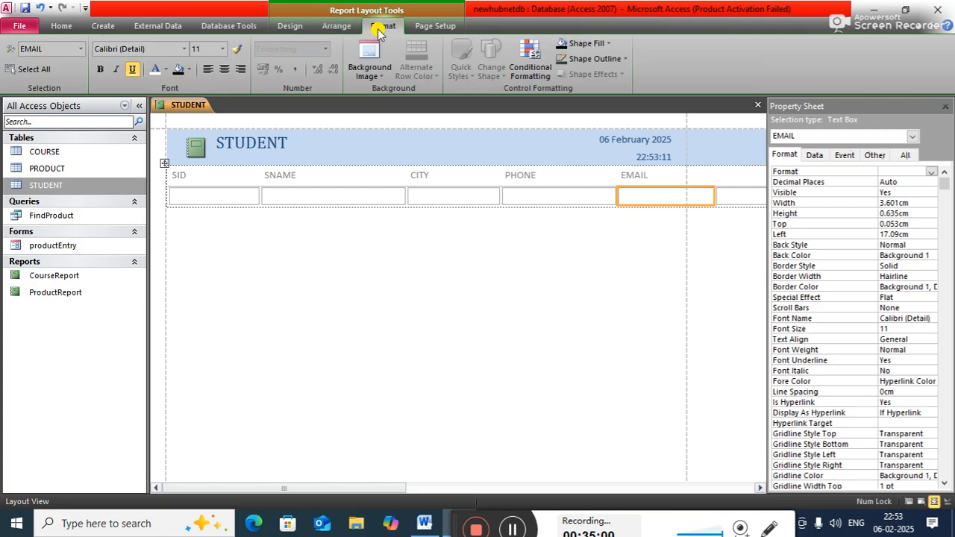
{"action": "left_click", "coordinate": [425, 28]}
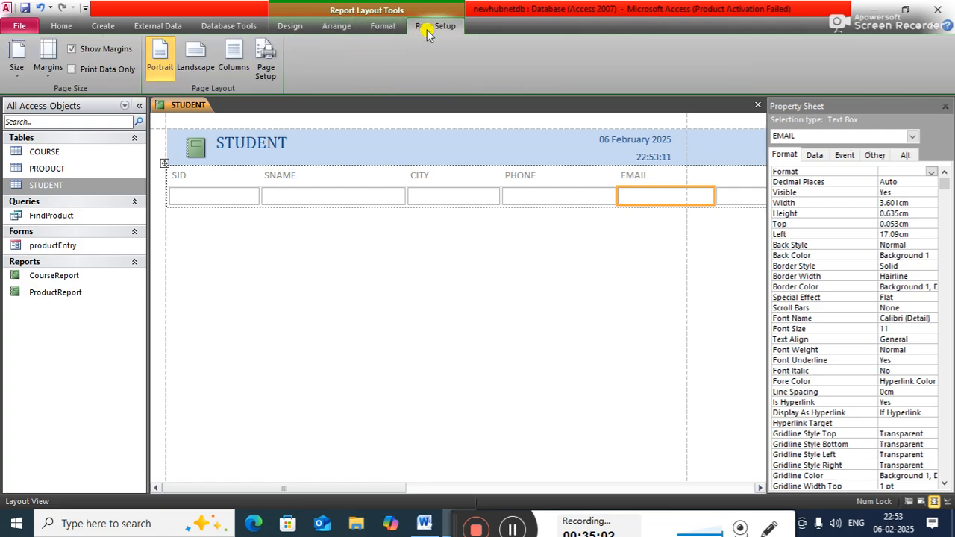
{"action": "left_click", "coordinate": [190, 61]}
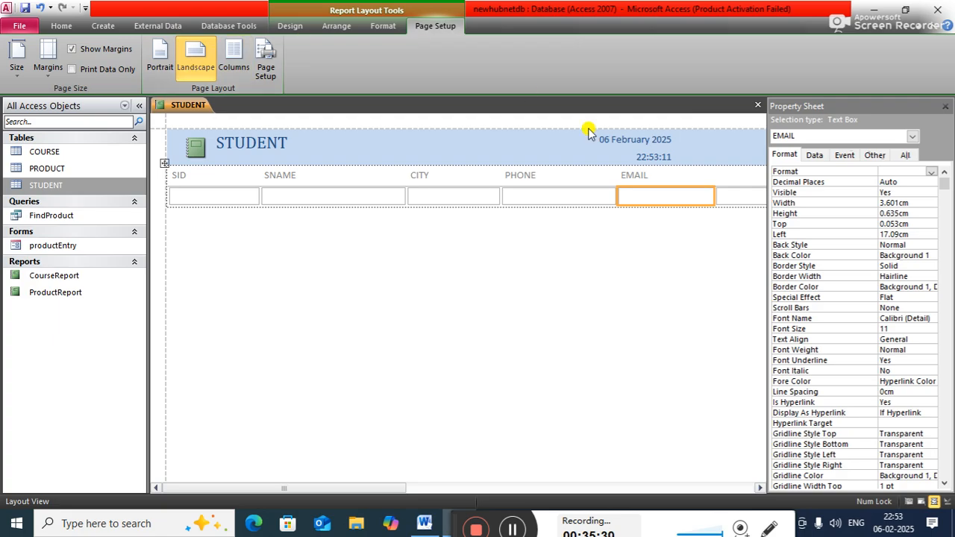
{"action": "left_click", "coordinate": [944, 110]}
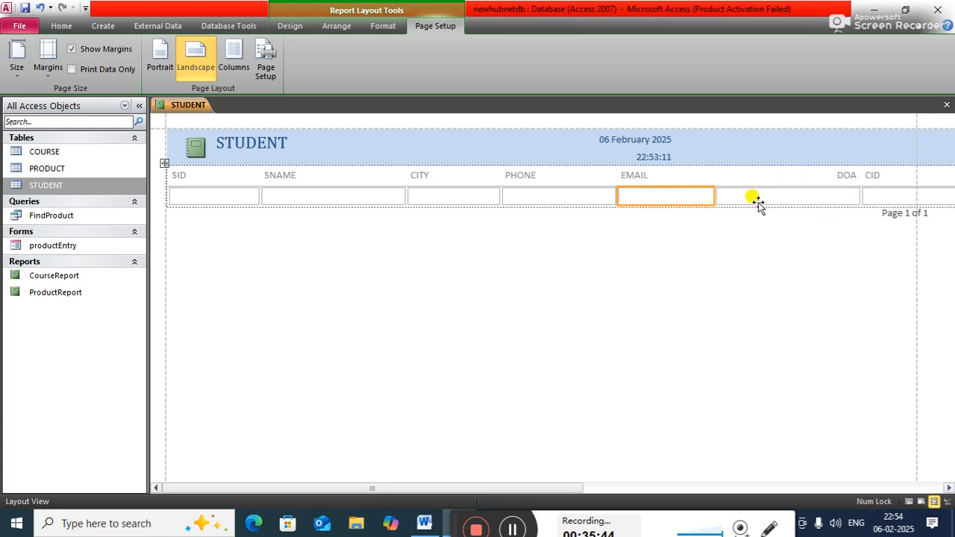
{"action": "left_click_drag", "start_coordinate": [870, 200], "coordinate": [694, 300]}
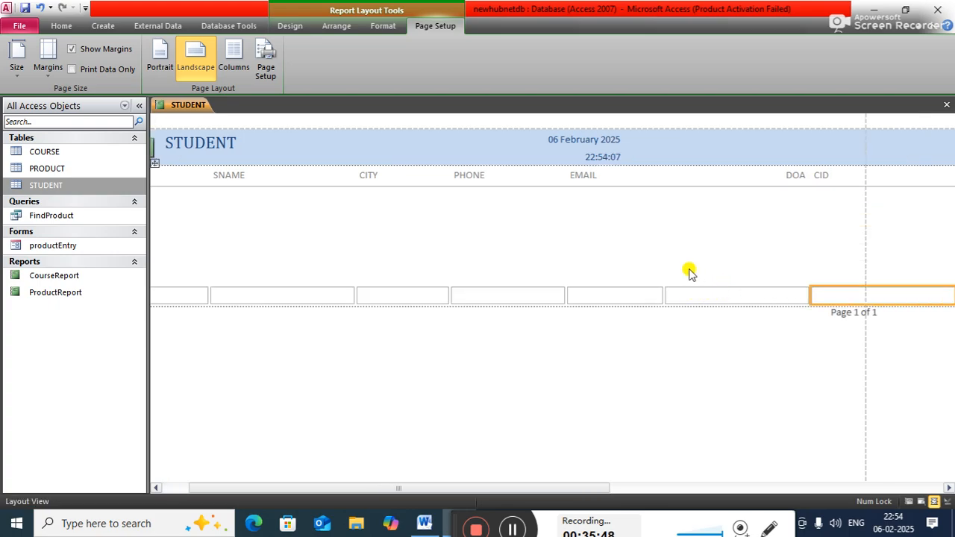
{"action": "key", "text": "ctrl+z"}
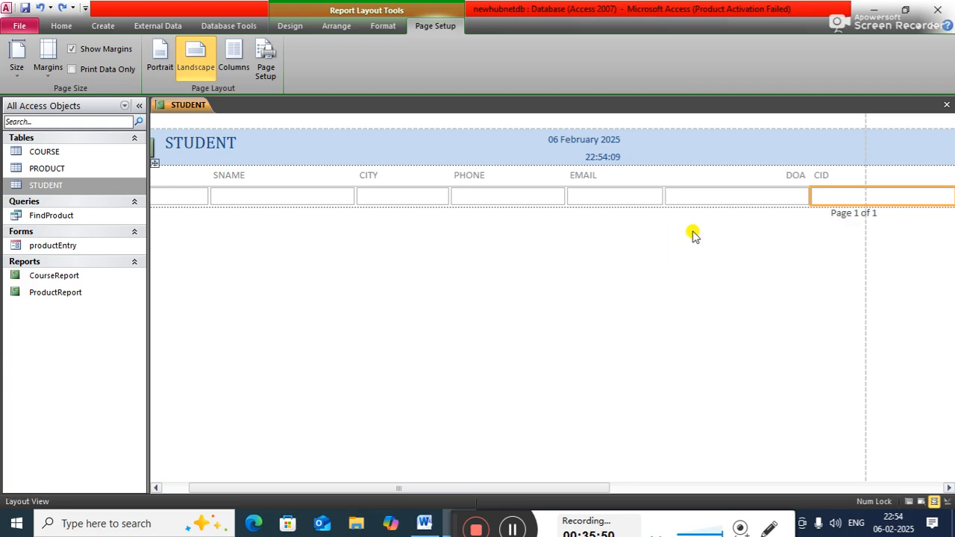
{"action": "left_click", "coordinate": [632, 208]}
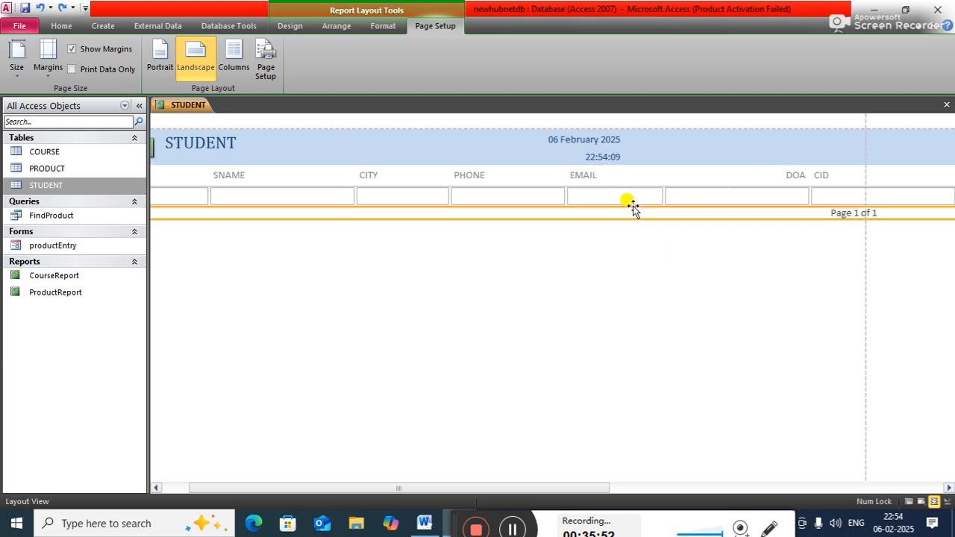
{"action": "left_click", "coordinate": [626, 309]}
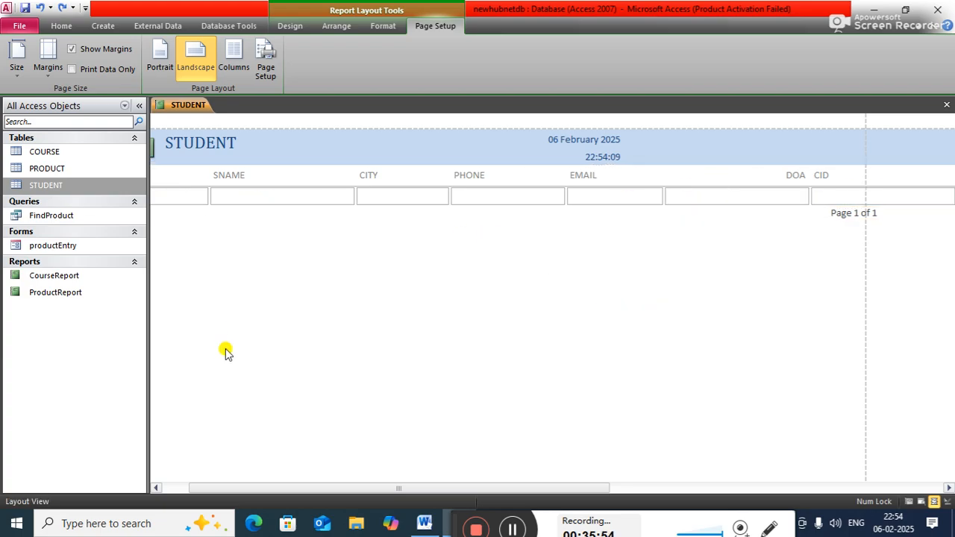
Step: Narrow the SID column of the STUDENT report further and reduce the width of the SNAME column
{"action": "left_click_drag", "start_coordinate": [246, 489], "coordinate": [202, 488]}
{"action": "left_click", "coordinate": [198, 199]}
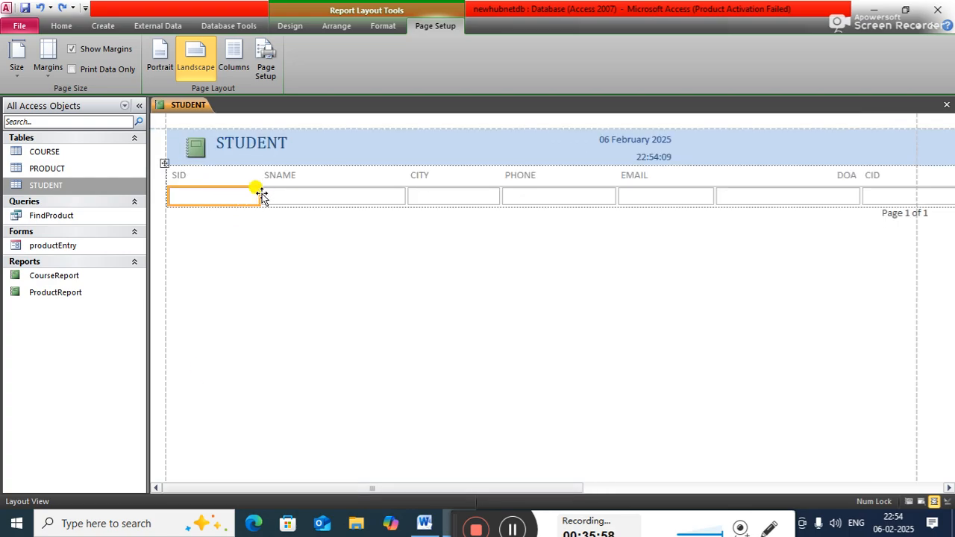
{"action": "left_click_drag", "start_coordinate": [258, 197], "coordinate": [238, 197]}
{"action": "left_click", "coordinate": [284, 190]}
{"action": "right_click", "coordinate": [288, 197]}
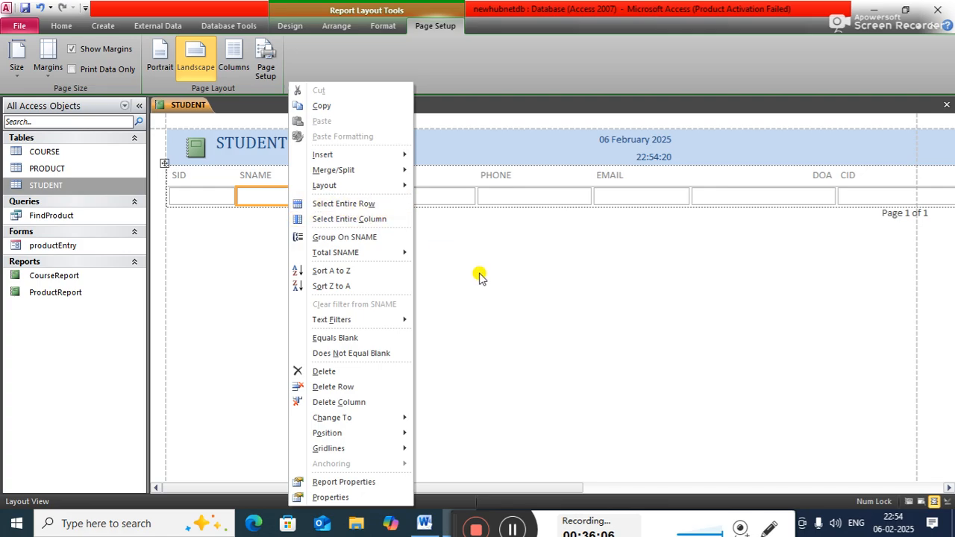
{"action": "left_click", "coordinate": [532, 330]}
{"action": "left_click_drag", "start_coordinate": [382, 197], "coordinate": [341, 197]}
Step: Narrow the CITY and PHONE columns further and shrink the DOA column to roughly half its width
{"action": "left_click", "coordinate": [410, 198]}
{"action": "left_click_drag", "start_coordinate": [437, 195], "coordinate": [414, 197]}
{"action": "left_click", "coordinate": [480, 198]}
{"action": "left_click_drag", "start_coordinate": [531, 196], "coordinate": [505, 195]}
{"action": "left_click", "coordinate": [666, 193]}
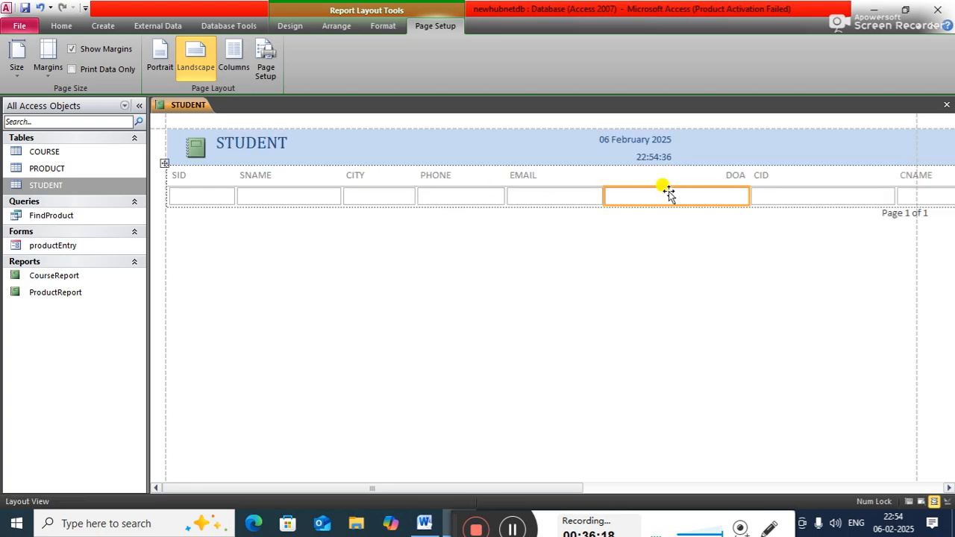
{"action": "left_click_drag", "start_coordinate": [747, 194], "coordinate": [678, 200]}
Step: Try splitting the CID field's cell vertically in the STUDENT report and undo the split
{"action": "left_click", "coordinate": [735, 200]}
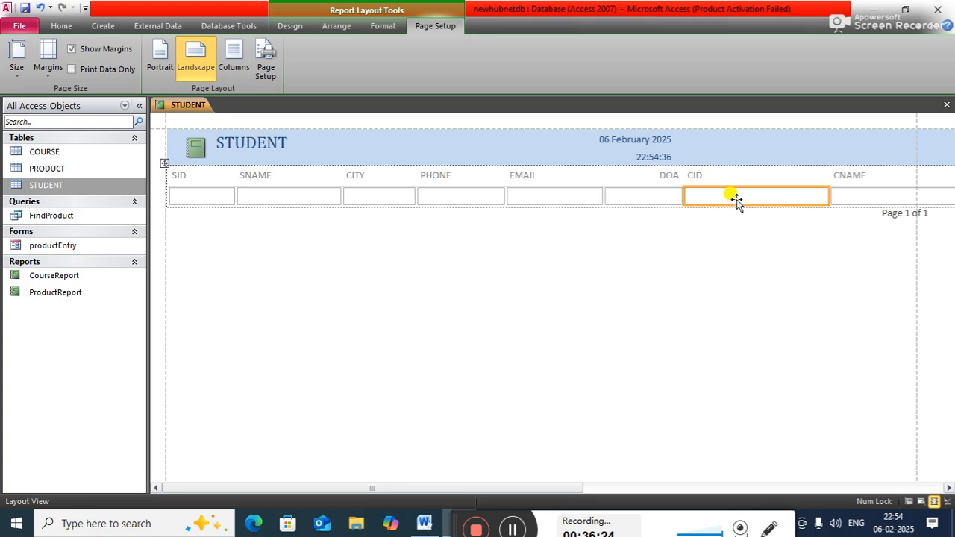
{"action": "right_click", "coordinate": [736, 200]}
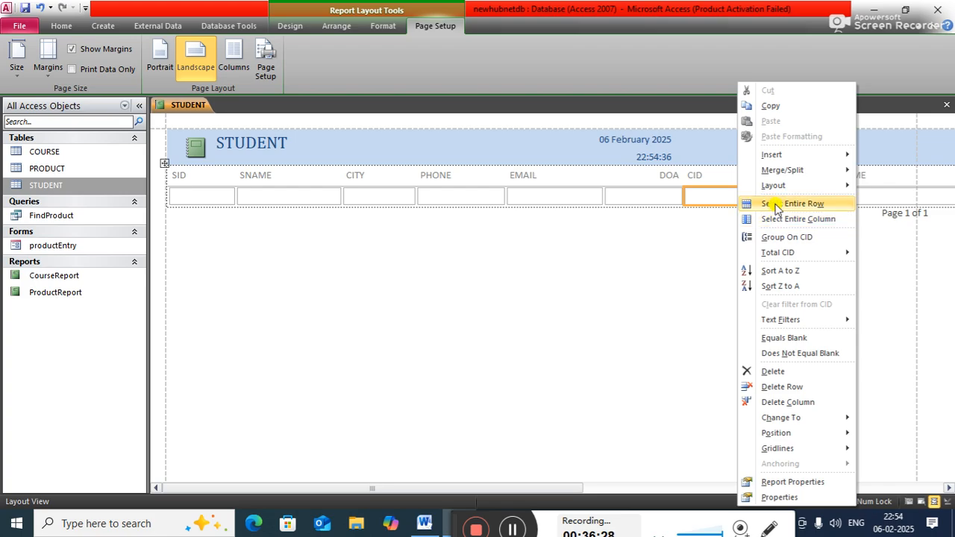
{"action": "mouse_move", "coordinate": [788, 174]}
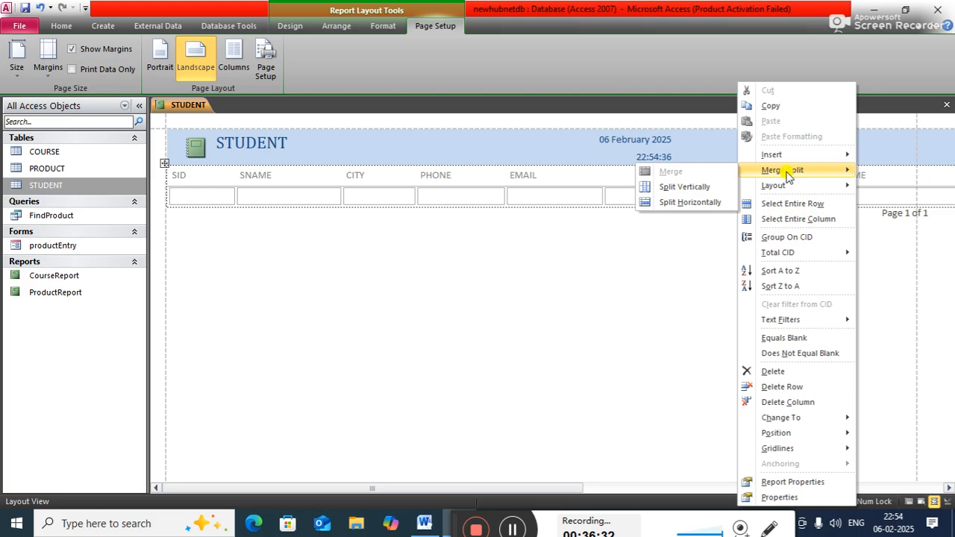
{"action": "left_click", "coordinate": [682, 187]}
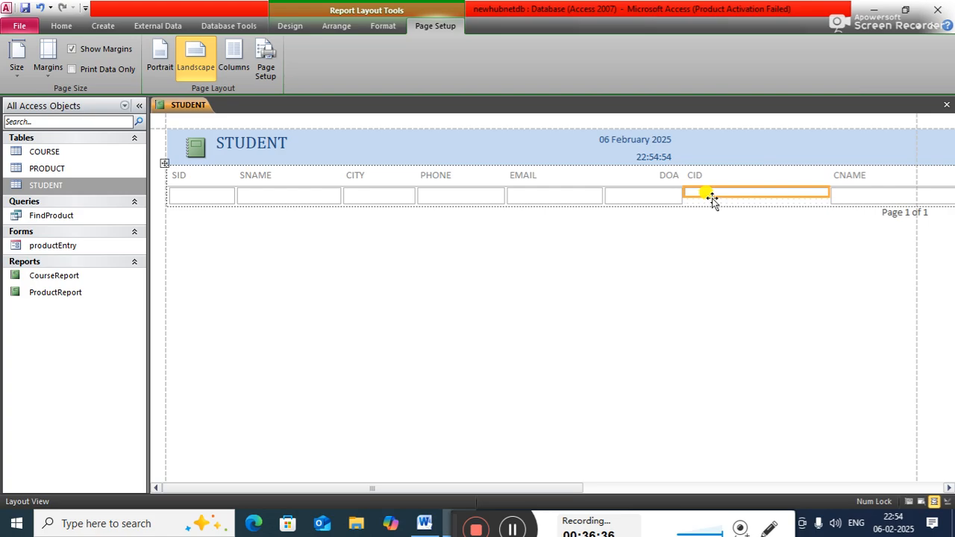
{"action": "left_click_drag", "start_coordinate": [712, 200], "coordinate": [714, 218]}
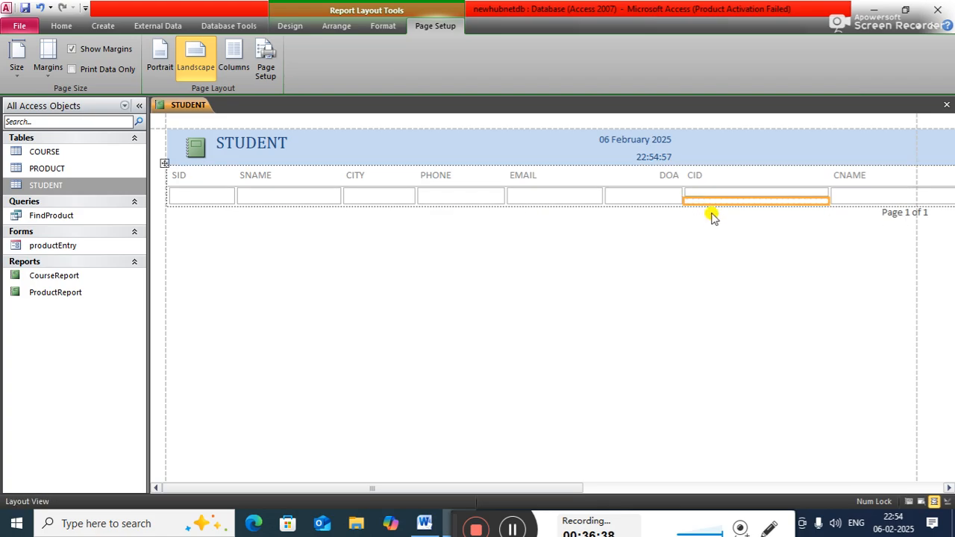
{"action": "key", "text": "ctrl+z"}
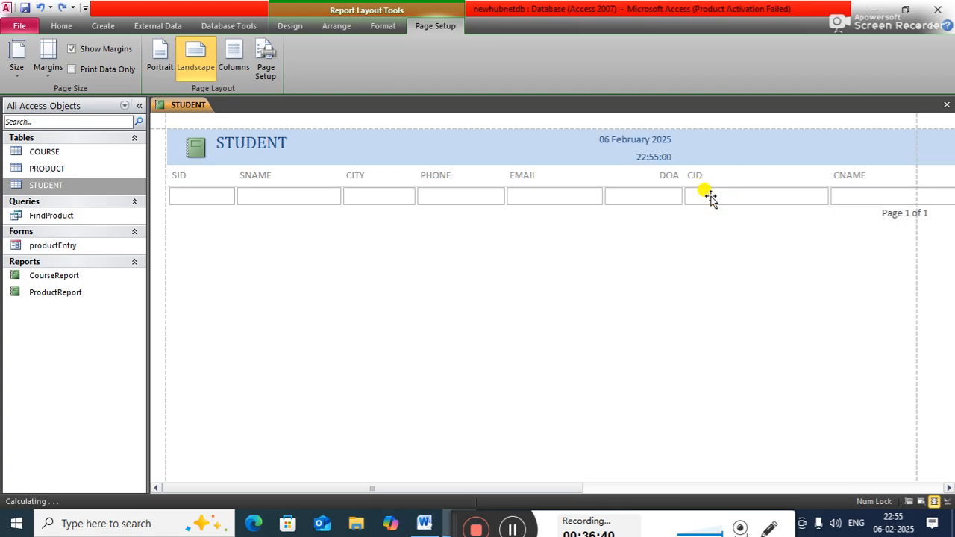
Step: Narrow the CID column of the STUDENT report to roughly two thirds of its width
{"action": "left_click", "coordinate": [711, 197]}
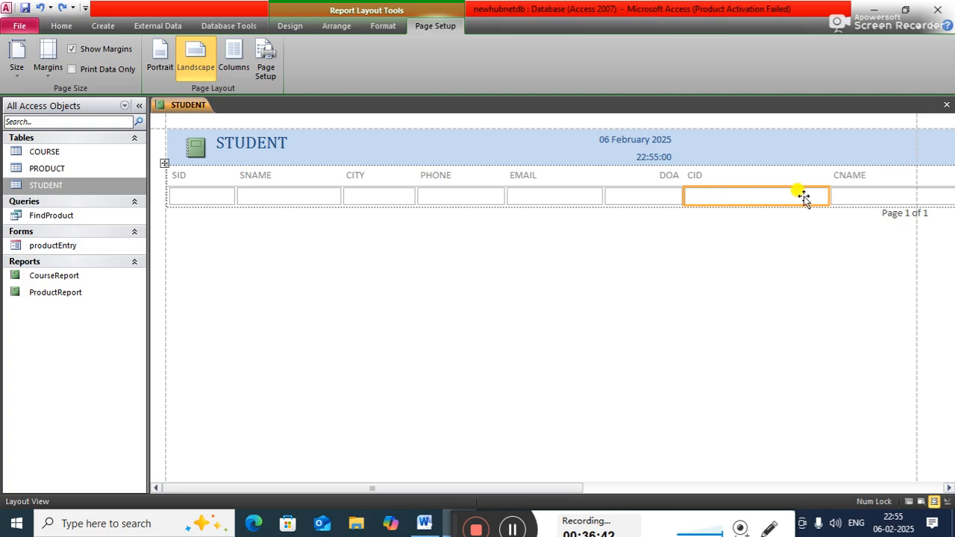
{"action": "left_click_drag", "start_coordinate": [827, 195], "coordinate": [795, 196]}
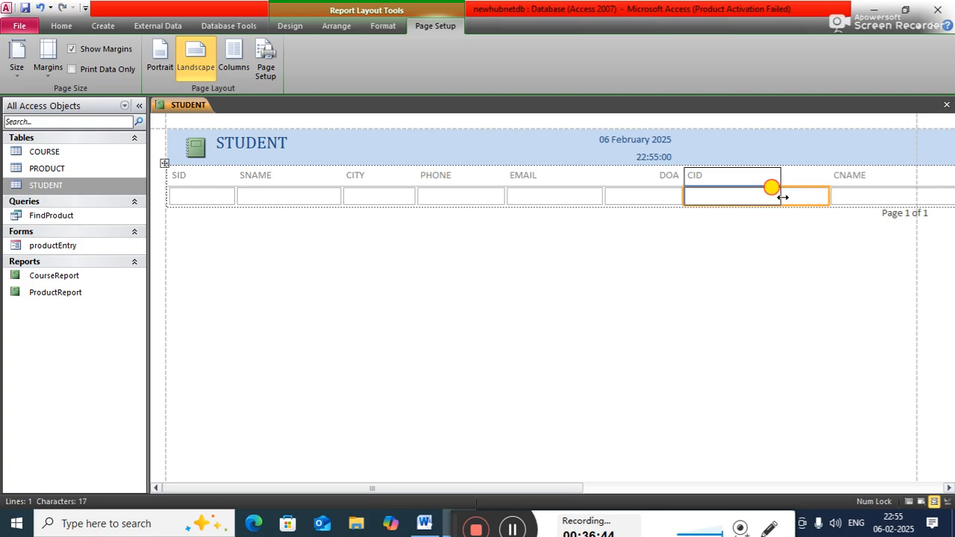
Step: Try splitting the CID field's cell into two side-by-side cells and moving it down, and undo these changes
{"action": "right_click", "coordinate": [729, 196]}
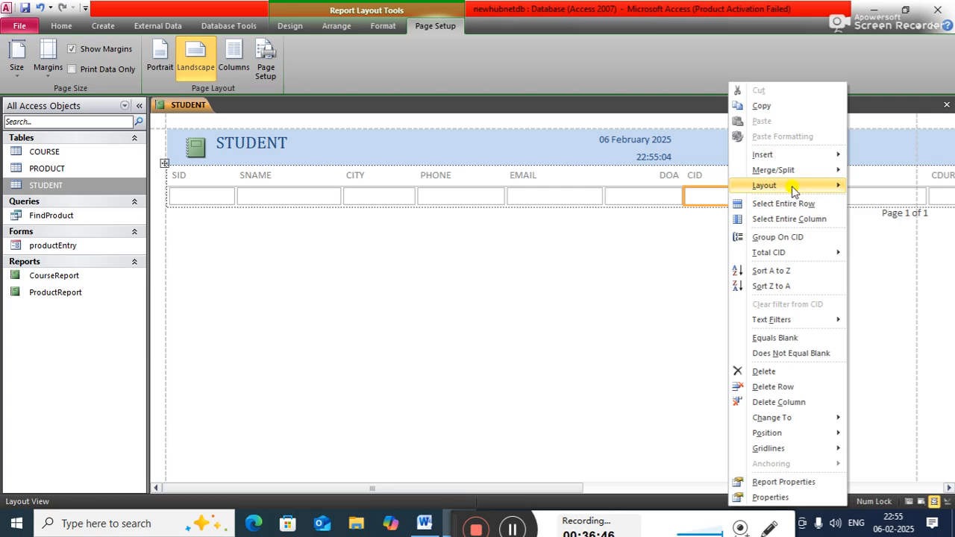
{"action": "mouse_move", "coordinate": [787, 168]}
{"action": "left_click", "coordinate": [893, 203]}
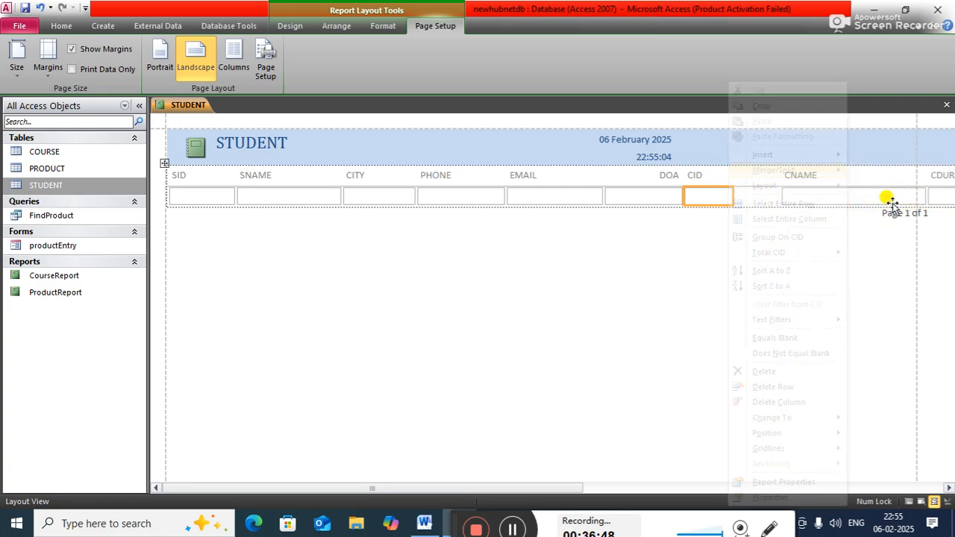
{"action": "left_click_drag", "start_coordinate": [710, 200], "coordinate": [688, 267]}
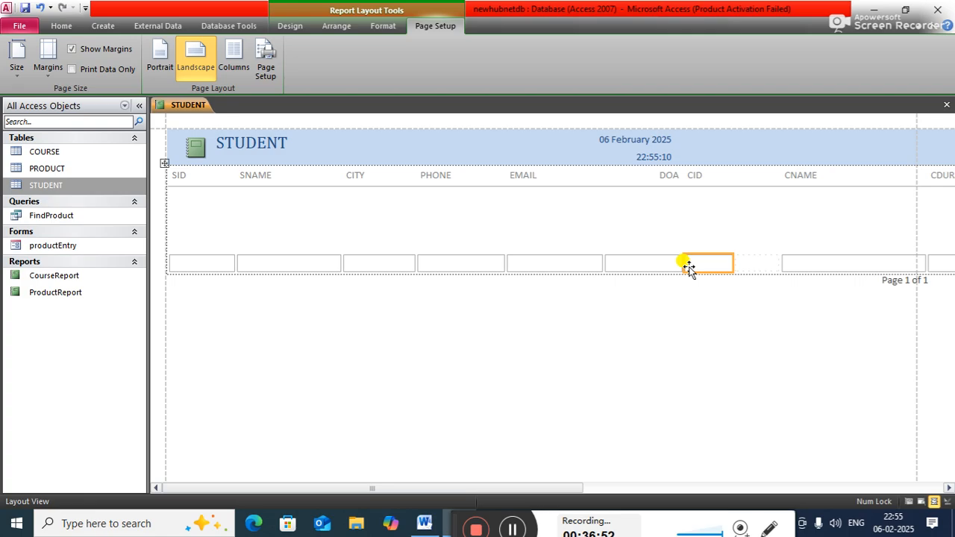
{"action": "key", "text": "ctrl+z"}
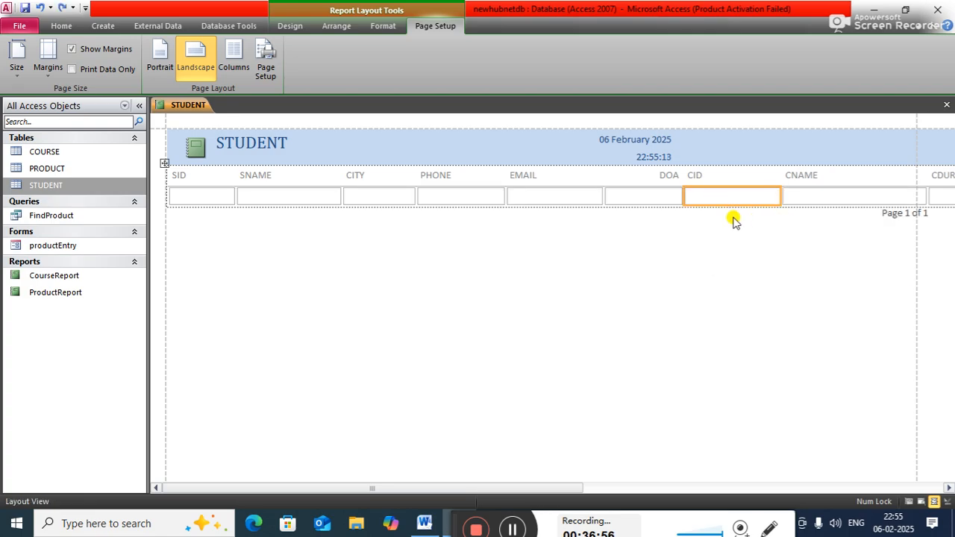
Step: Narrow the CNAME, CDURATION and CFEE columns of the STUDENT report to roughly half their widths
{"action": "left_click", "coordinate": [840, 194]}
{"action": "left_click_drag", "start_coordinate": [924, 193], "coordinate": [847, 194]}
{"action": "left_click", "coordinate": [887, 197]}
{"action": "left_click_drag", "start_coordinate": [581, 489], "coordinate": [702, 481]}
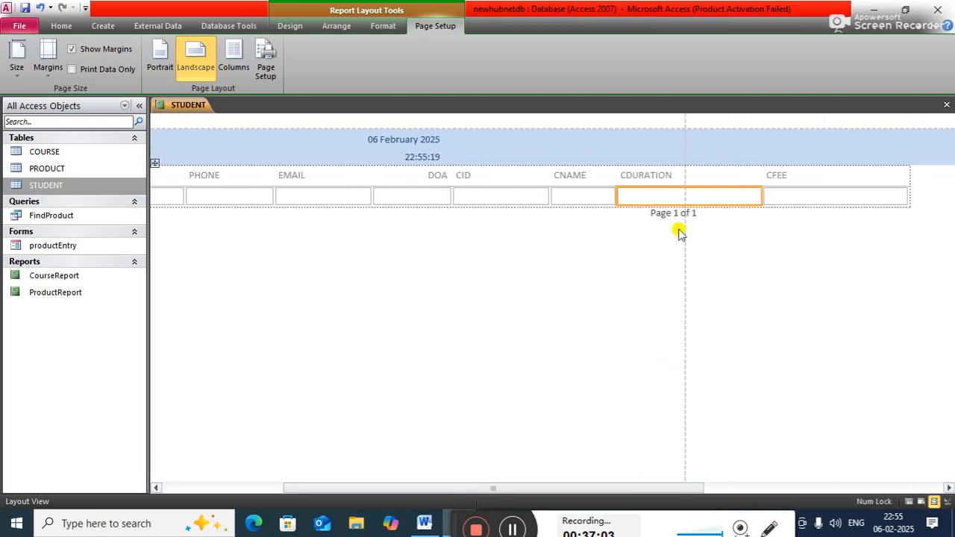
{"action": "left_click_drag", "start_coordinate": [760, 196], "coordinate": [675, 187]}
{"action": "left_click", "coordinate": [748, 188]}
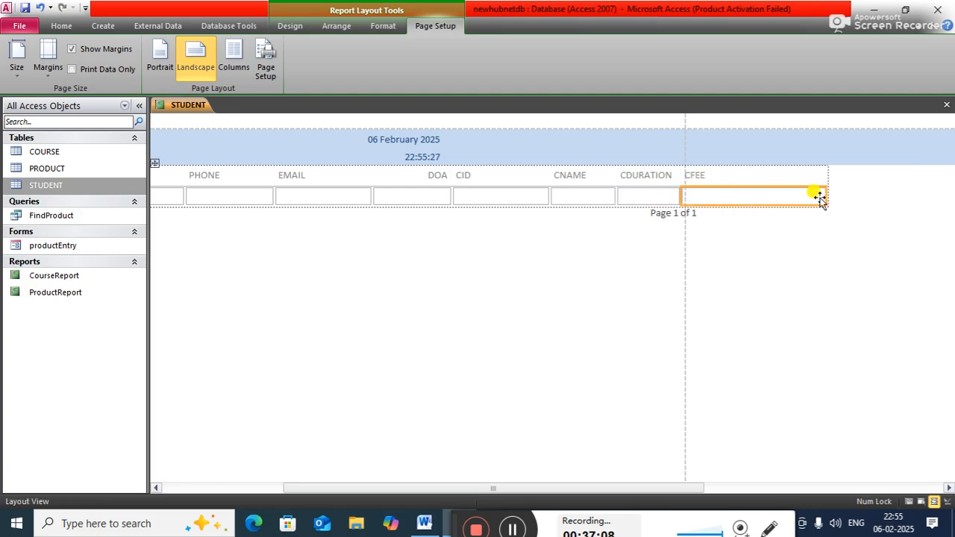
{"action": "left_click_drag", "start_coordinate": [819, 197], "coordinate": [757, 186]}
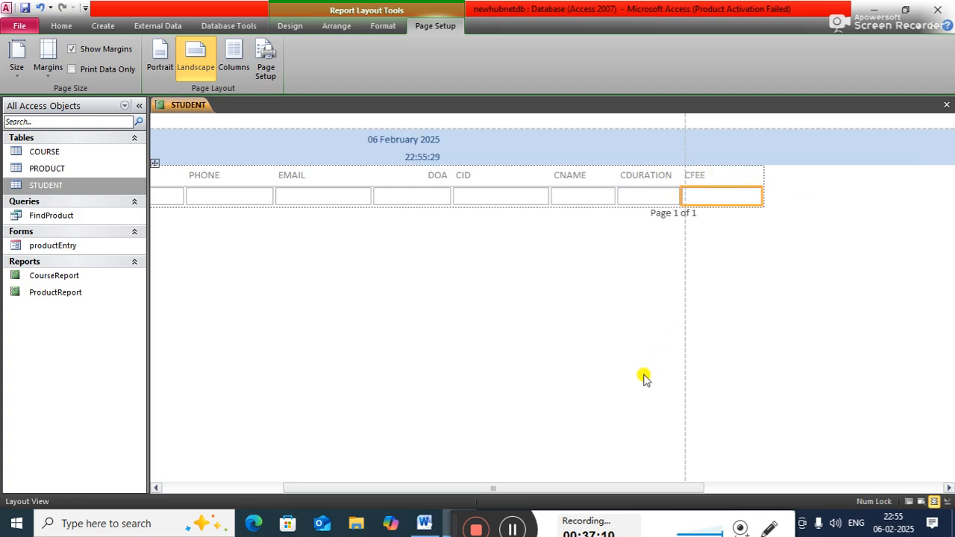
Step: Narrow the SID, SNAME and CITY columns slightly more so the report takes less page width
{"action": "left_click_drag", "start_coordinate": [580, 487], "coordinate": [424, 422]}
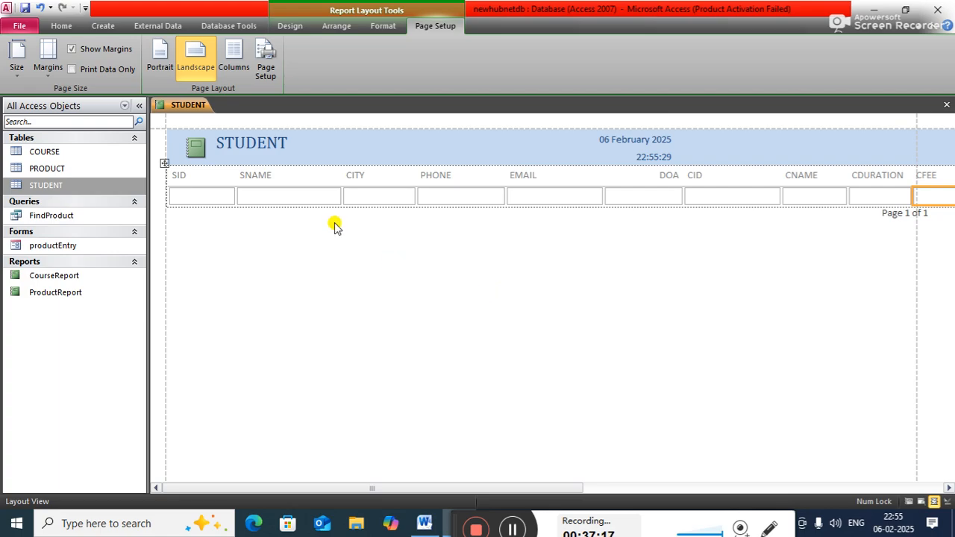
{"action": "left_click", "coordinate": [228, 196]}
{"action": "left_click_drag", "start_coordinate": [229, 196], "coordinate": [217, 195]}
{"action": "left_click", "coordinate": [250, 196]}
{"action": "left_click_drag", "start_coordinate": [320, 192], "coordinate": [307, 194]}
{"action": "left_click", "coordinate": [355, 199]}
{"action": "left_click_drag", "start_coordinate": [377, 196], "coordinate": [370, 196]}
Step: Narrow the PHONE, EMAIL and DOA columns slightly and reduce the CID column to about half its width
{"action": "left_click", "coordinate": [423, 195]}
{"action": "left_click_drag", "start_coordinate": [460, 194], "coordinate": [446, 194]}
{"action": "left_click", "coordinate": [515, 195]}
{"action": "left_click_drag", "start_coordinate": [546, 196], "coordinate": [529, 195]}
{"action": "left_click", "coordinate": [587, 198]}
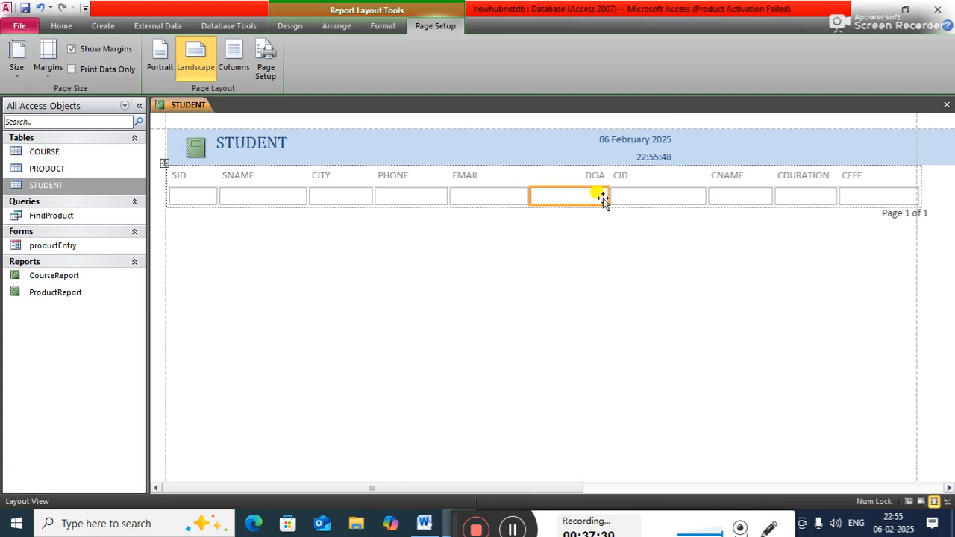
{"action": "left_click_drag", "start_coordinate": [609, 195], "coordinate": [592, 196]}
{"action": "left_click", "coordinate": [638, 195]}
{"action": "left_click_drag", "start_coordinate": [690, 195], "coordinate": [641, 202]}
{"action": "left_click", "coordinate": [701, 195]}
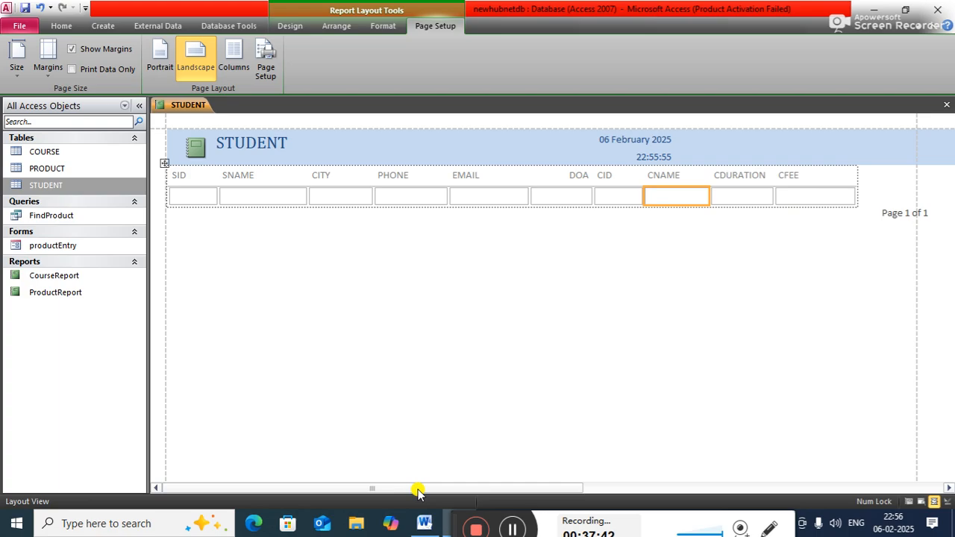
Step: Set the font of all column headings from SID to CFEE in the STUDENT report to Algerian
{"action": "left_click", "coordinate": [185, 179], "text": "ctrl"}
{"action": "left_click", "coordinate": [240, 179], "text": "ctrl"}
{"action": "left_click", "coordinate": [328, 177], "text": "ctrl"}
{"action": "left_click", "coordinate": [418, 182], "text": "ctrl"}
{"action": "left_click", "coordinate": [510, 176], "text": "ctrl"}
{"action": "left_click", "coordinate": [567, 176], "text": "ctrl"}
{"action": "left_click", "coordinate": [625, 176], "text": "ctrl"}
{"action": "left_click", "coordinate": [660, 179], "text": "ctrl"}
{"action": "left_click", "coordinate": [726, 176], "text": "ctrl"}
{"action": "left_click", "coordinate": [784, 170], "text": "ctrl"}
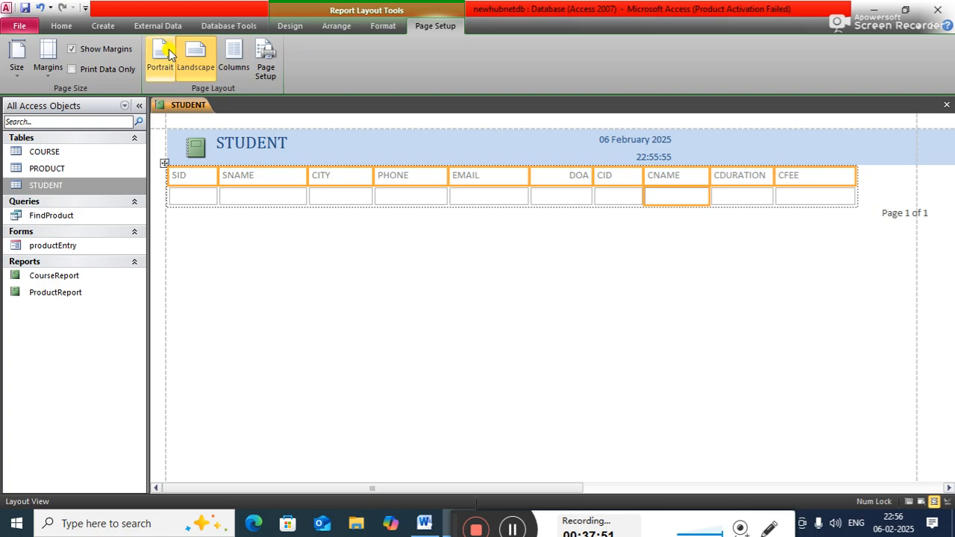
{"action": "left_click", "coordinate": [62, 25]}
{"action": "left_click", "coordinate": [557, 48]}
{"action": "type", "text": "Al"}
{"action": "key", "text": "Return"}
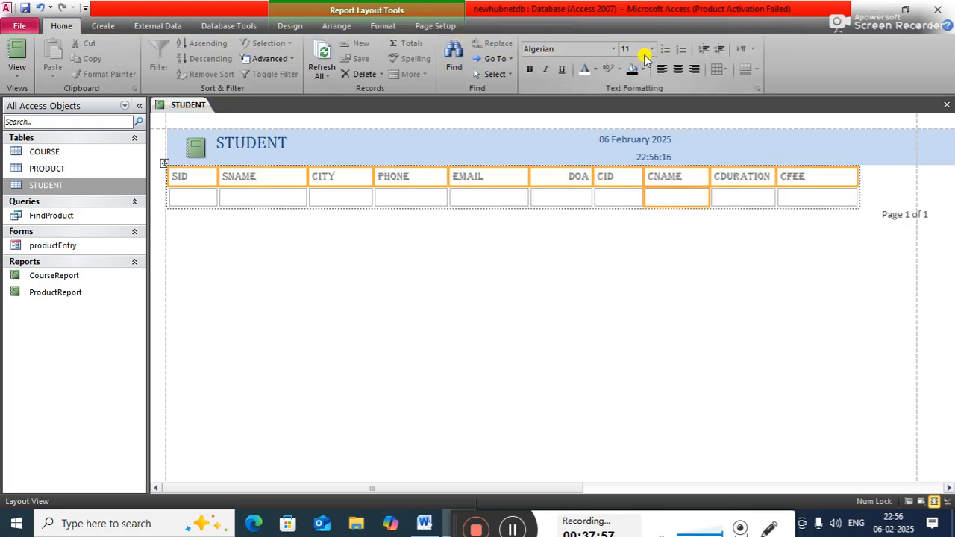
Step: Make the selected column headings bold and centred, with white text on a black fill
{"action": "left_click", "coordinate": [529, 69]}
{"action": "left_click", "coordinate": [630, 70]}
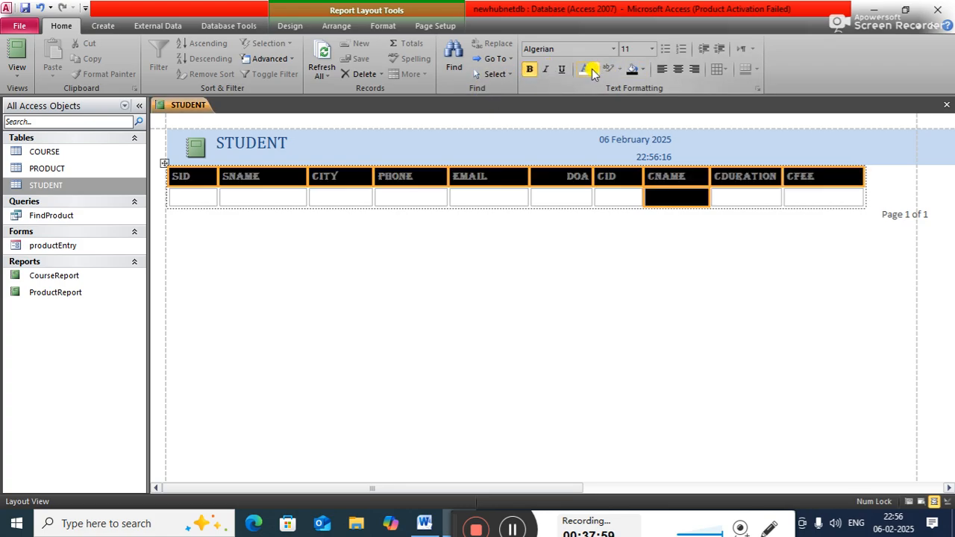
{"action": "left_click", "coordinate": [679, 69]}
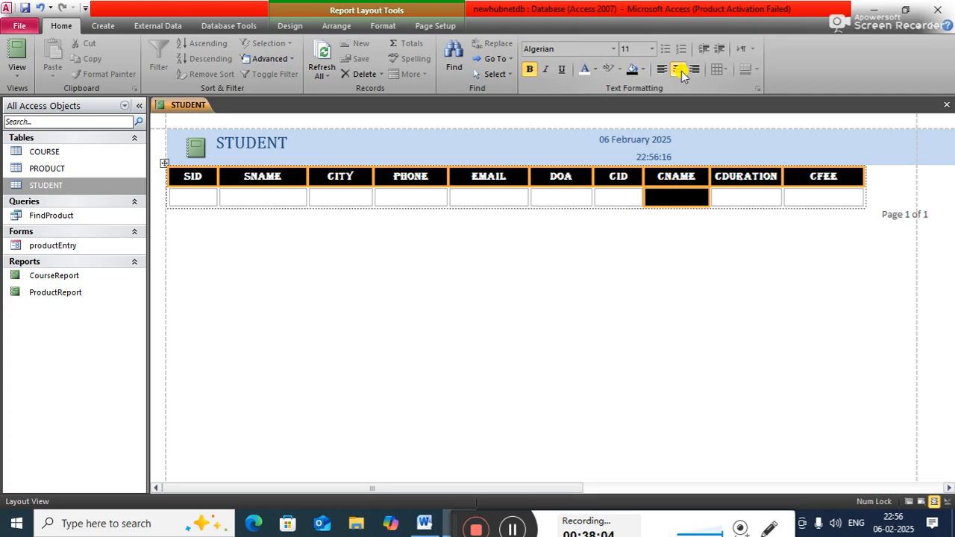
Step: Set the fill of the CNAME data cell below the headings to transparent
{"action": "left_click", "coordinate": [722, 200]}
{"action": "left_click", "coordinate": [678, 193]}
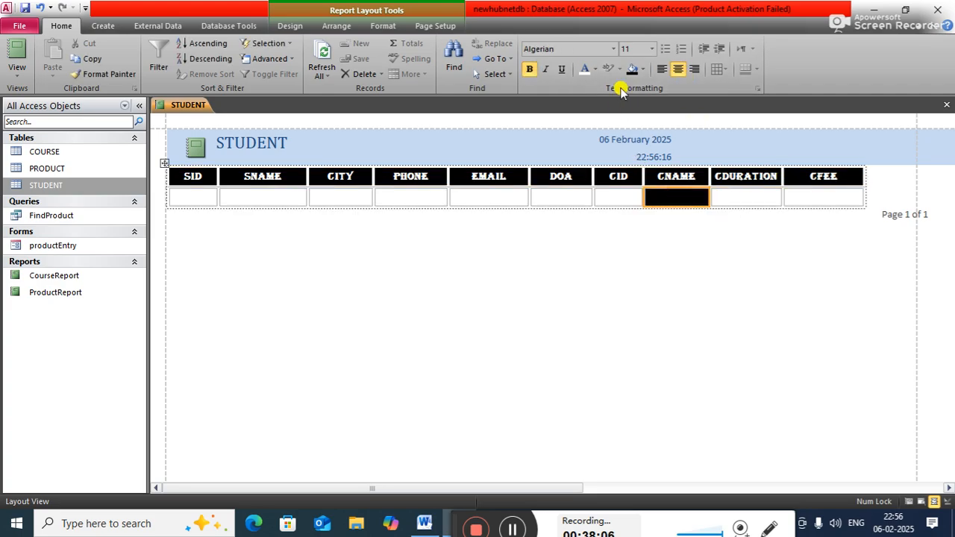
{"action": "left_click", "coordinate": [642, 69]}
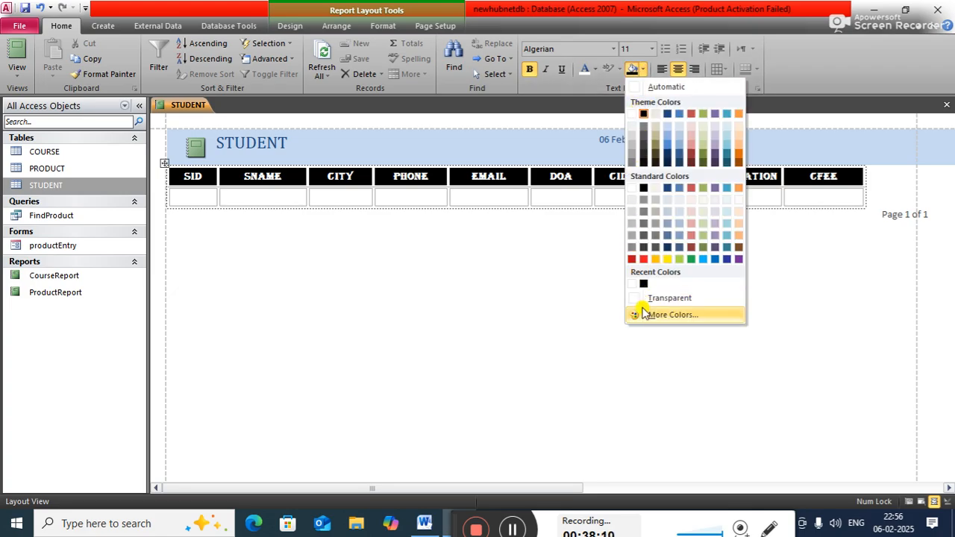
{"action": "left_click", "coordinate": [643, 299]}
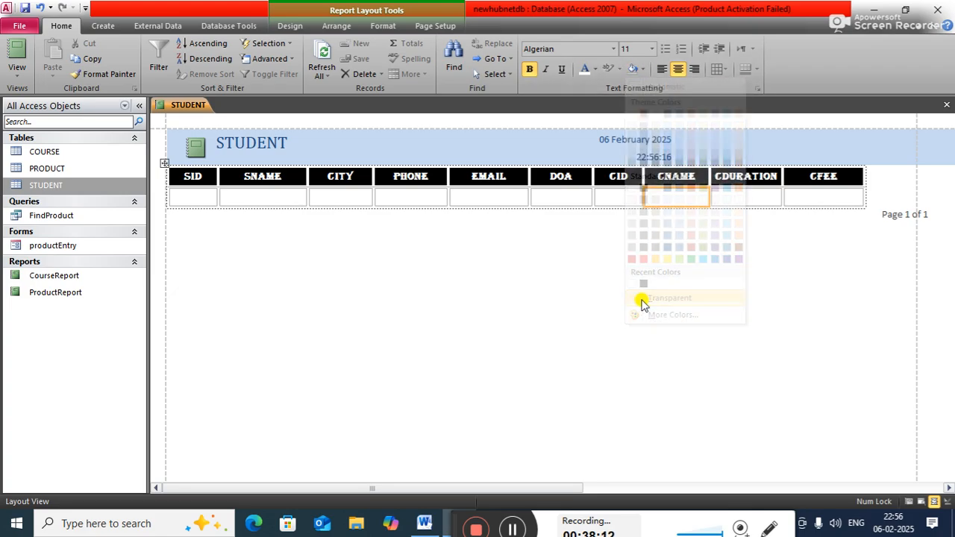
{"action": "left_click", "coordinate": [698, 282]}
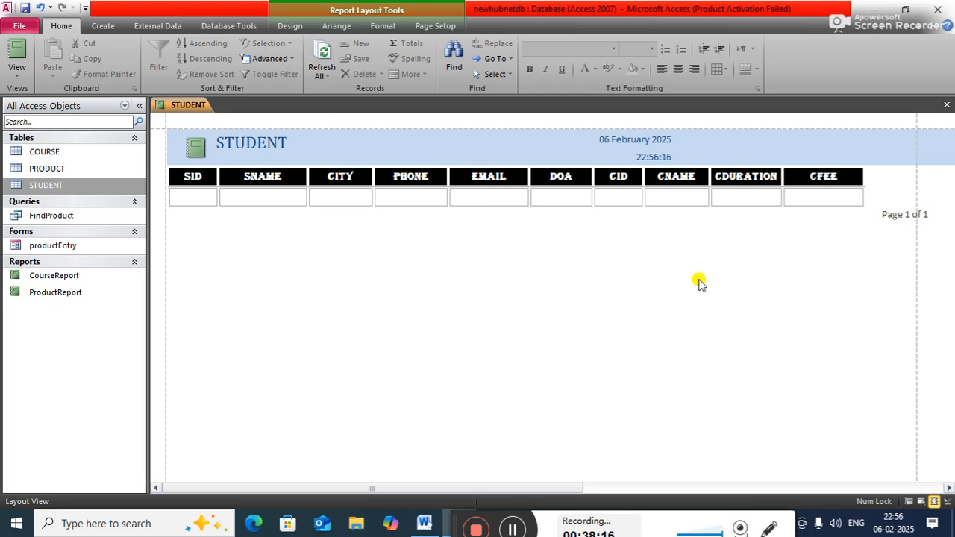
Step: Save the report under the name StudentReport and close it
{"action": "right_click", "coordinate": [175, 105]}
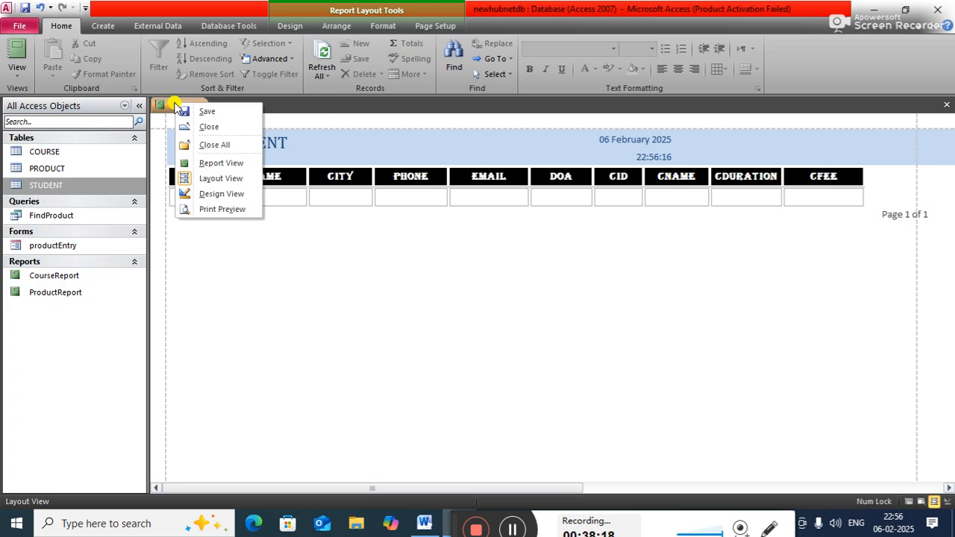
{"action": "left_click", "coordinate": [212, 111]}
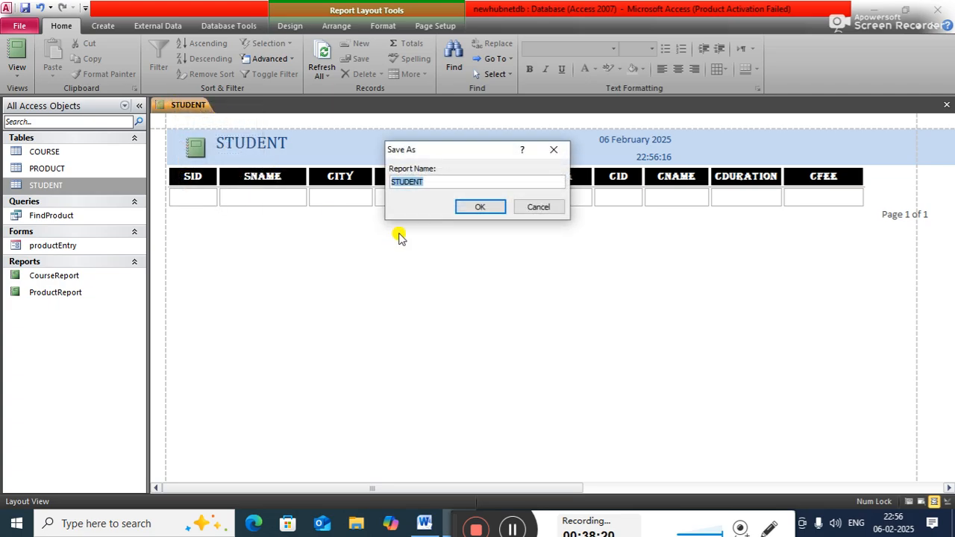
{"action": "type", "text": "Studentrep"}
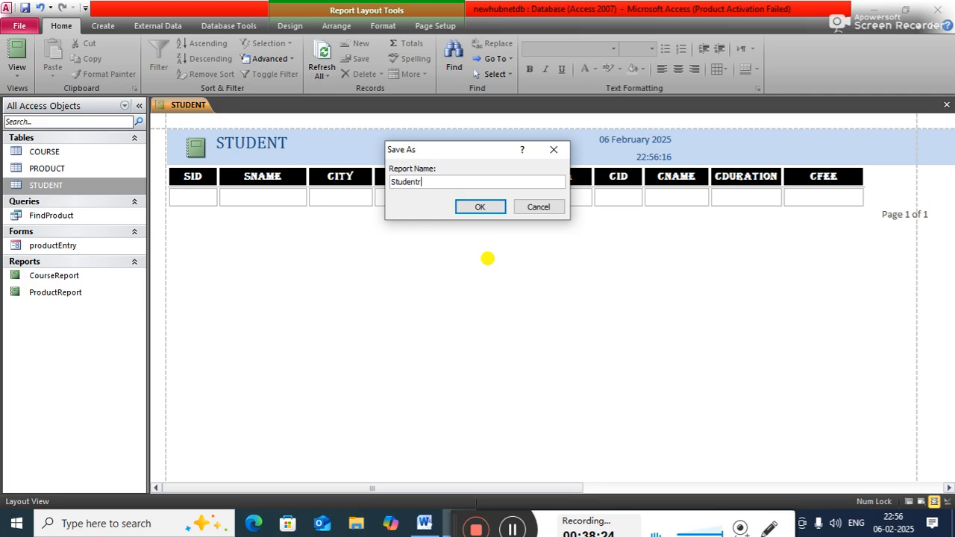
{"action": "key", "text": "BackSpace"}
{"action": "key", "text": "BackSpace"}
{"action": "key", "text": "BackSpace"}
{"action": "type", "text": "Report"}
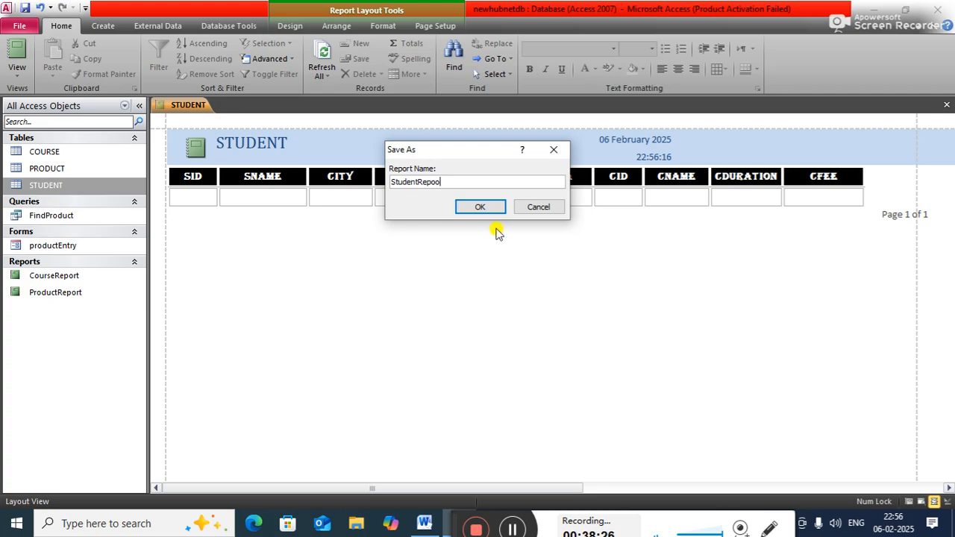
{"action": "left_click", "coordinate": [468, 206]}
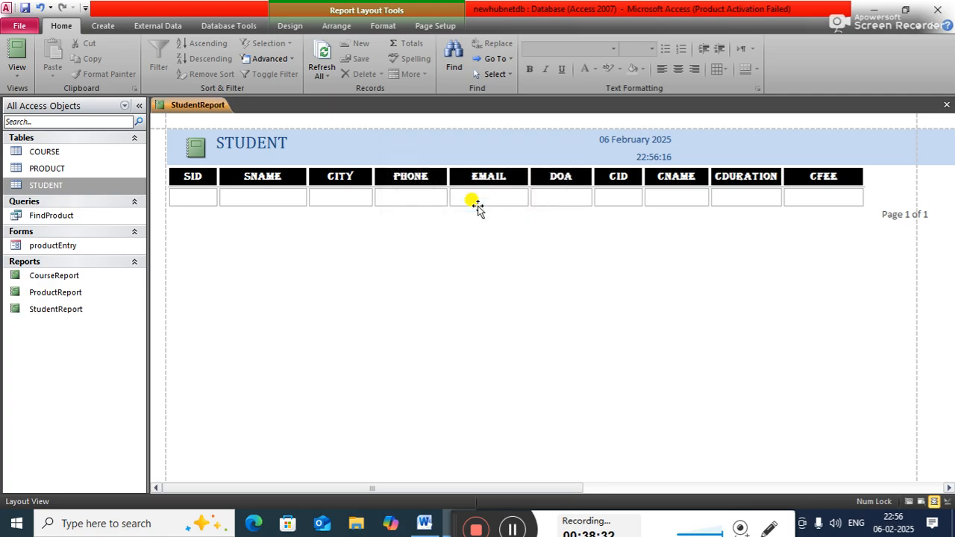
{"action": "right_click", "coordinate": [179, 109]}
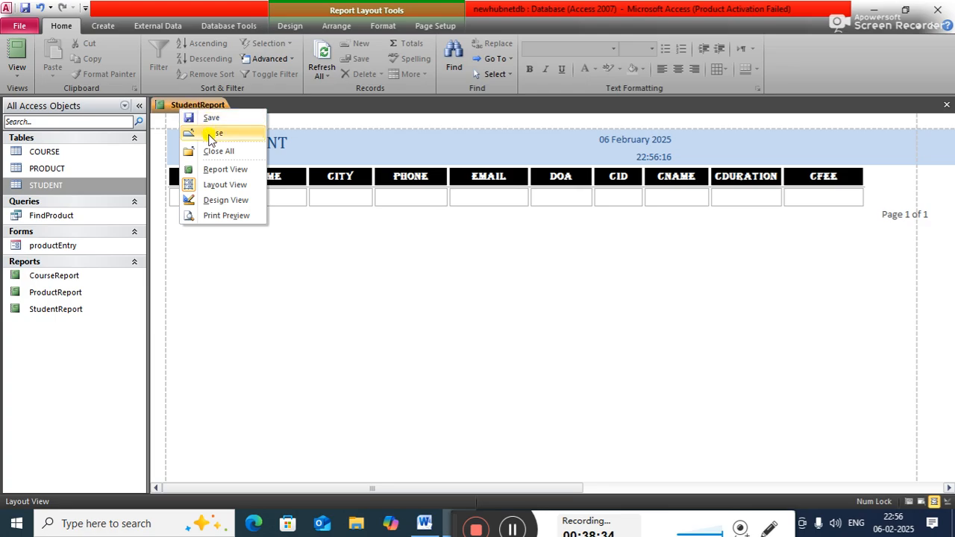
{"action": "left_click", "coordinate": [209, 135]}
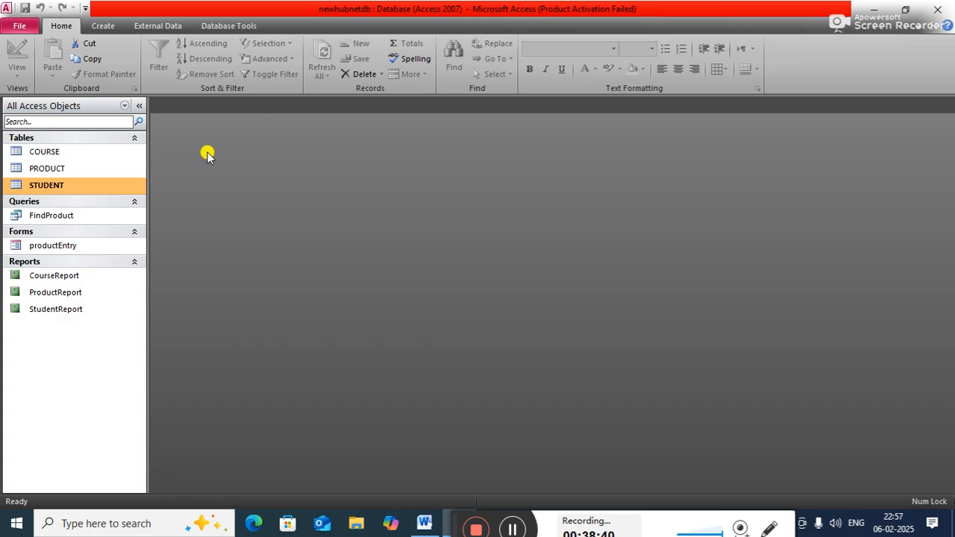
Step: Create a form based on the COURSE table
{"action": "left_click", "coordinate": [94, 29]}
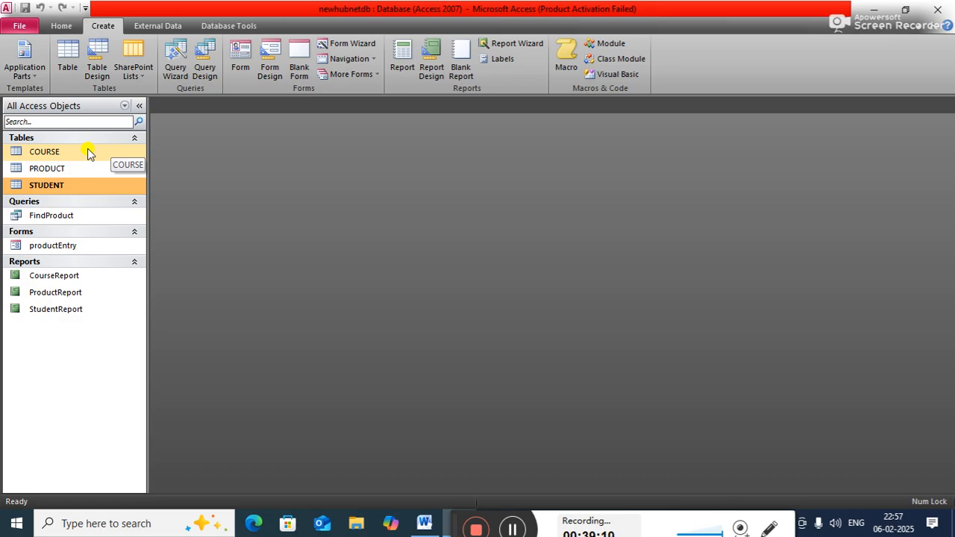
{"action": "left_click", "coordinate": [68, 156]}
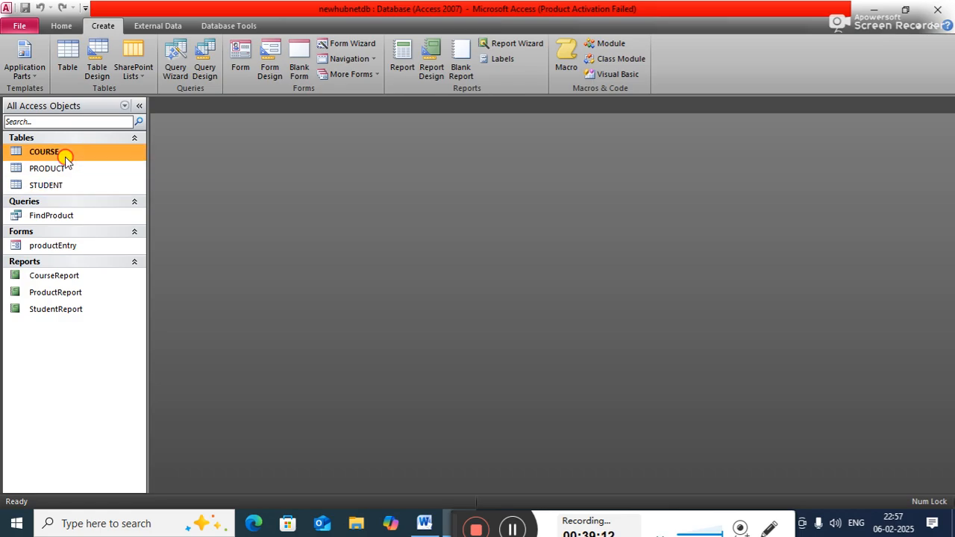
{"action": "left_click", "coordinate": [240, 60]}
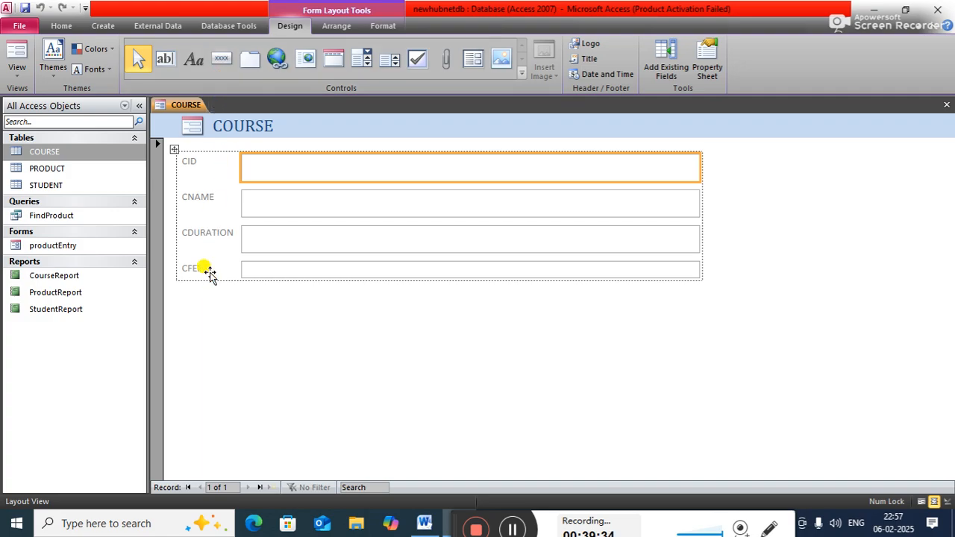
Step: Place a command button below the CFEE label and assign it the add-record action from the Record Operations category
{"action": "left_click", "coordinate": [220, 58]}
{"action": "left_click", "coordinate": [185, 282]}
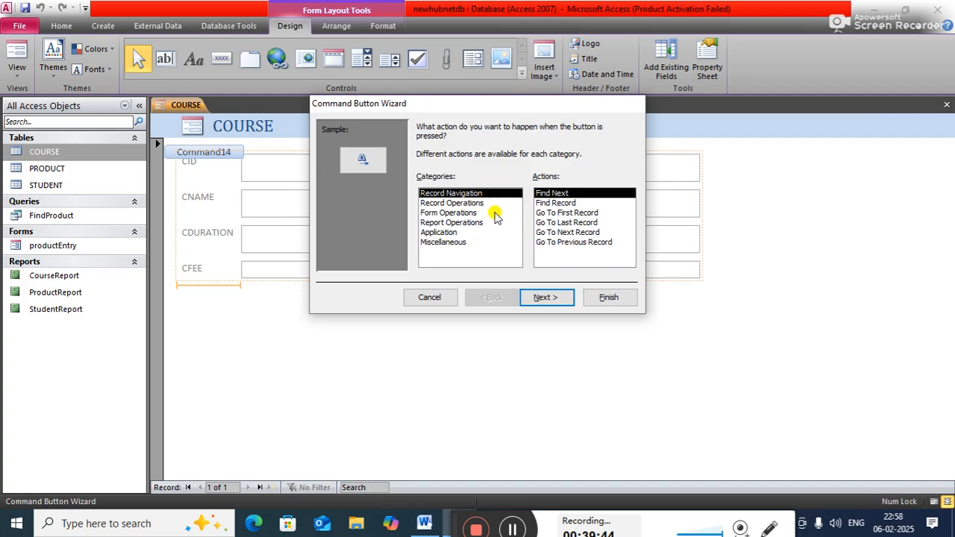
{"action": "left_click", "coordinate": [468, 203]}
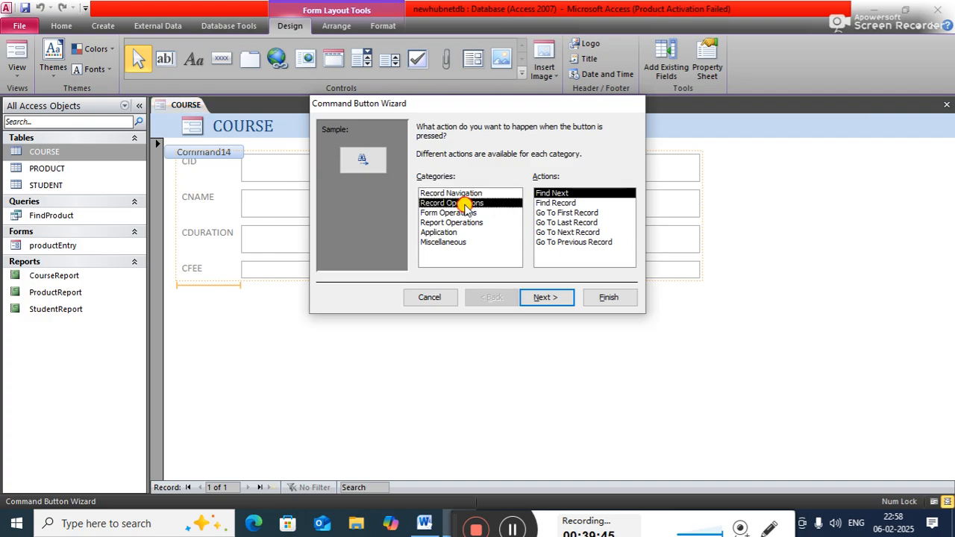
{"action": "left_click", "coordinate": [547, 298]}
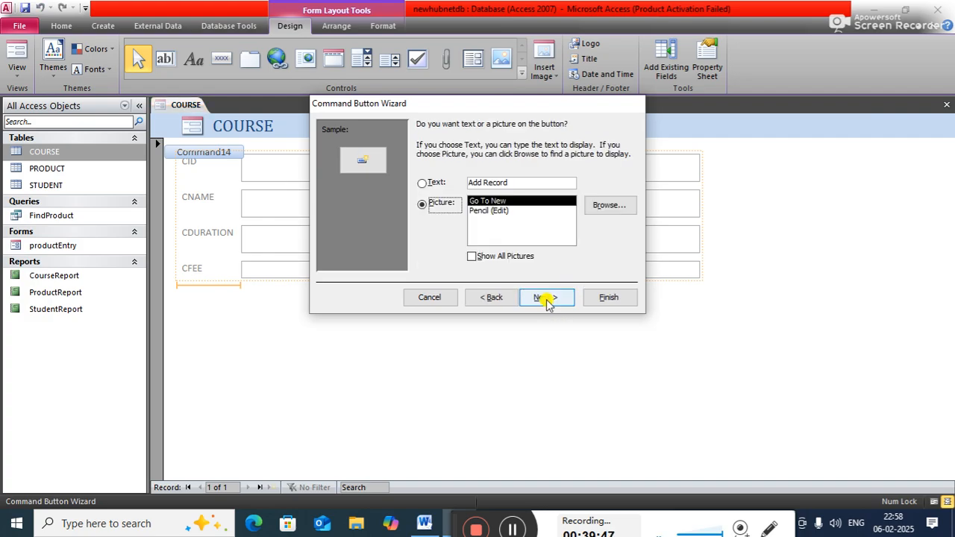
Step: Make the new command button show text instead of a picture, with the caption NewCourse
{"action": "left_click", "coordinate": [515, 182]}
{"action": "left_click_drag", "start_coordinate": [515, 182], "coordinate": [454, 179]}
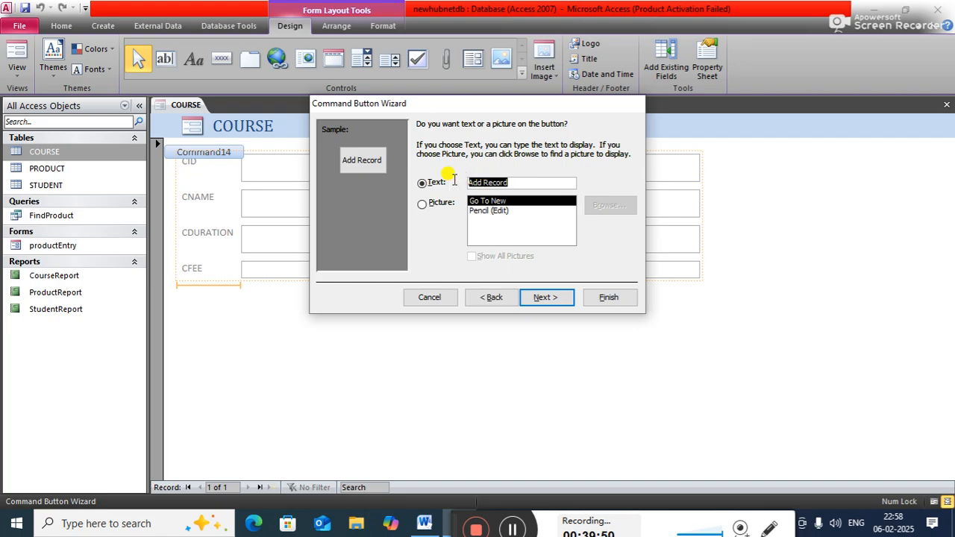
{"action": "type", "text": "NewCourse"}
{"action": "left_click", "coordinate": [541, 297]}
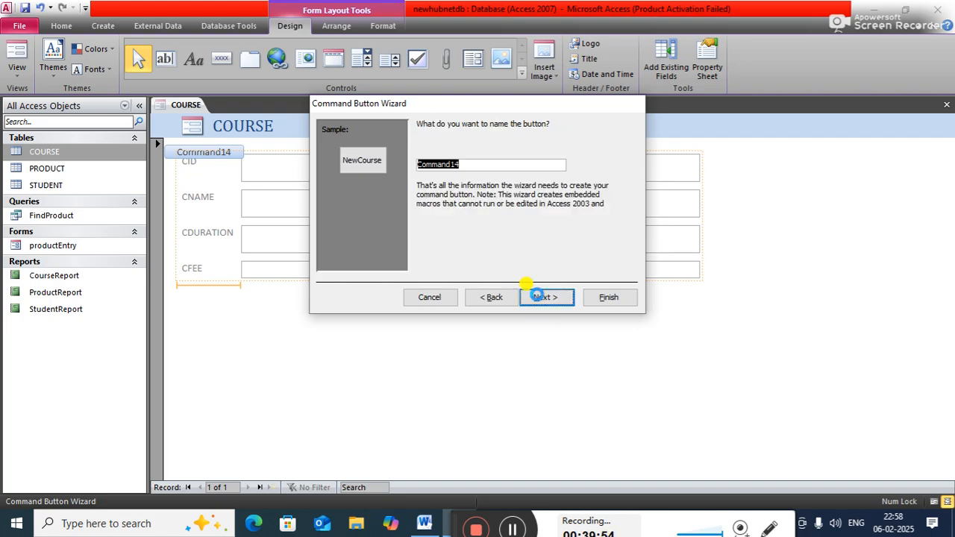
Step: Name the NewCourse command button newcourse and complete its creation
{"action": "type", "text": "cnew"}
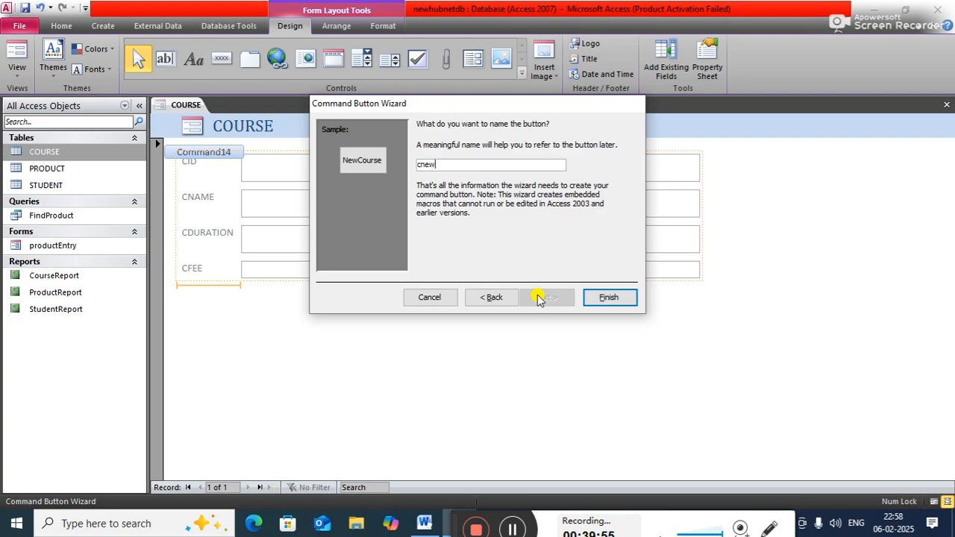
{"action": "type", "text": "ourse"}
{"action": "left_click", "coordinate": [606, 299]}
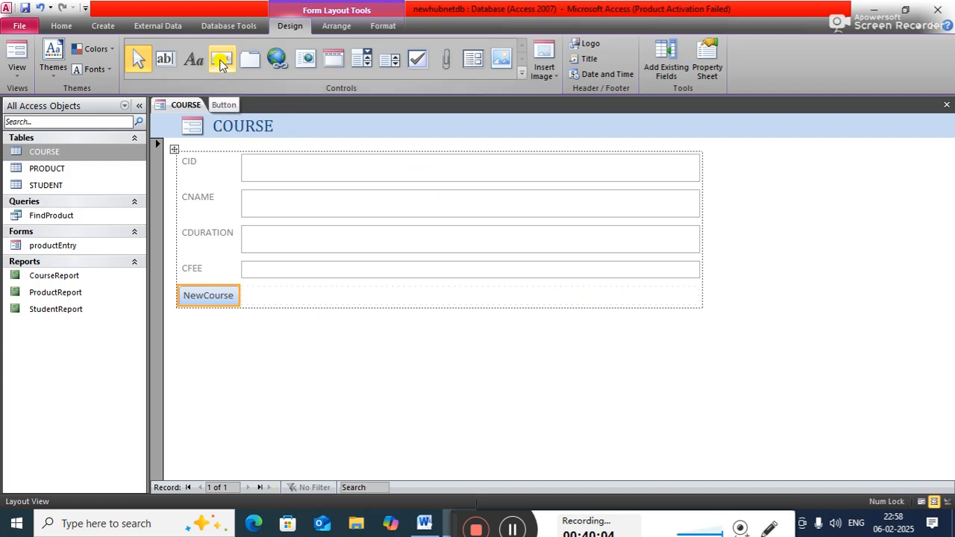
Step: Place a command button beside NewCourse and assign it the Delete Record action from the Record Operations category
{"action": "left_click", "coordinate": [221, 60]}
{"action": "left_click", "coordinate": [269, 292]}
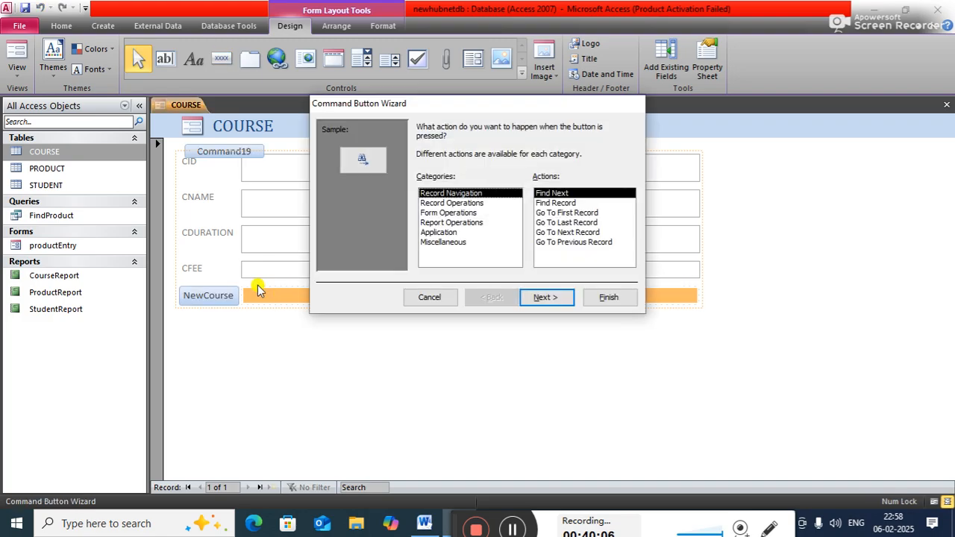
{"action": "left_click", "coordinate": [457, 203]}
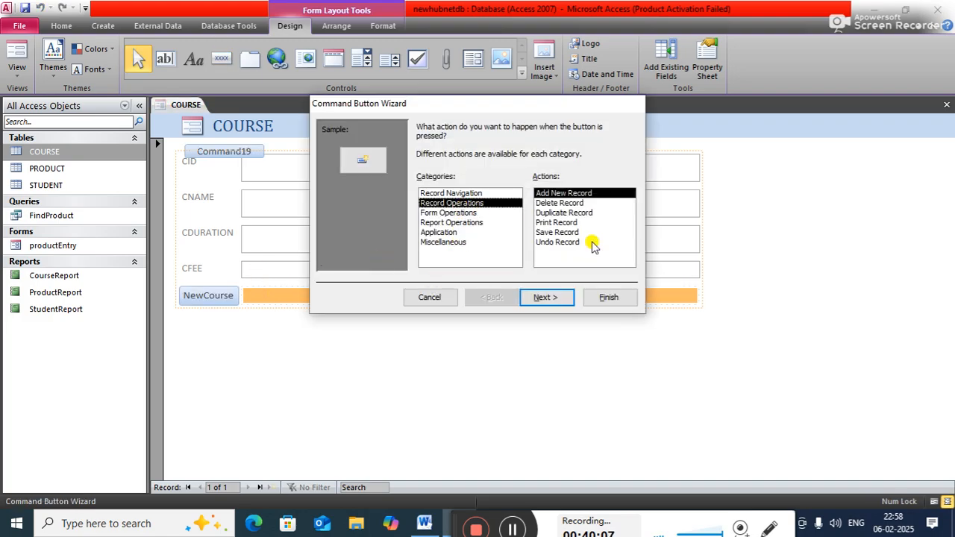
{"action": "left_click", "coordinate": [564, 203]}
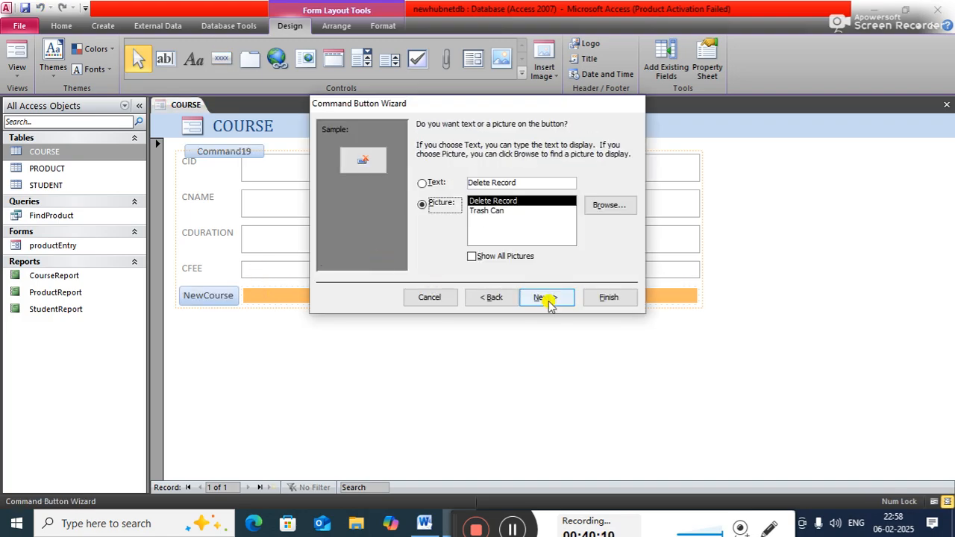
Step: Give the delete button the text caption RemoveCourse instead of a picture and name it removecourse
{"action": "left_click", "coordinate": [422, 183]}
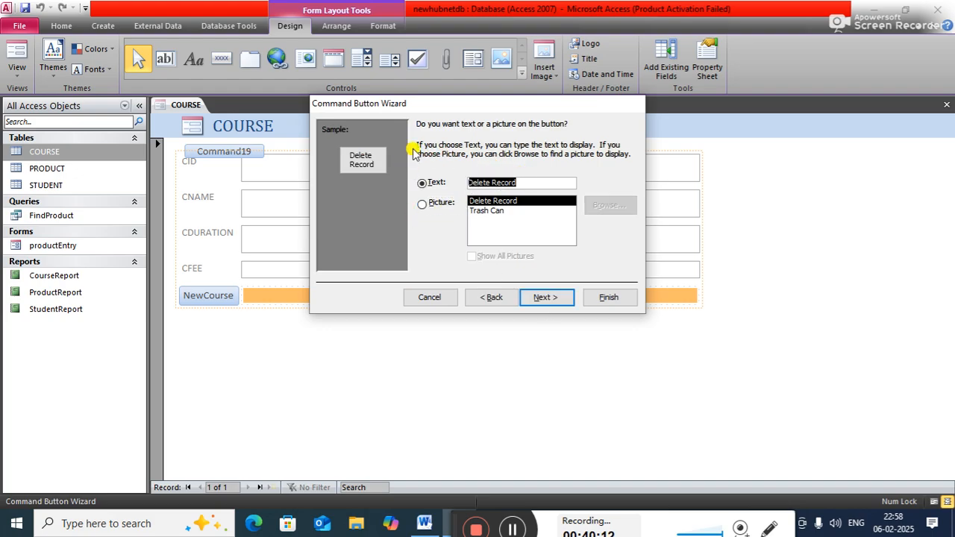
{"action": "type", "text": "De"}
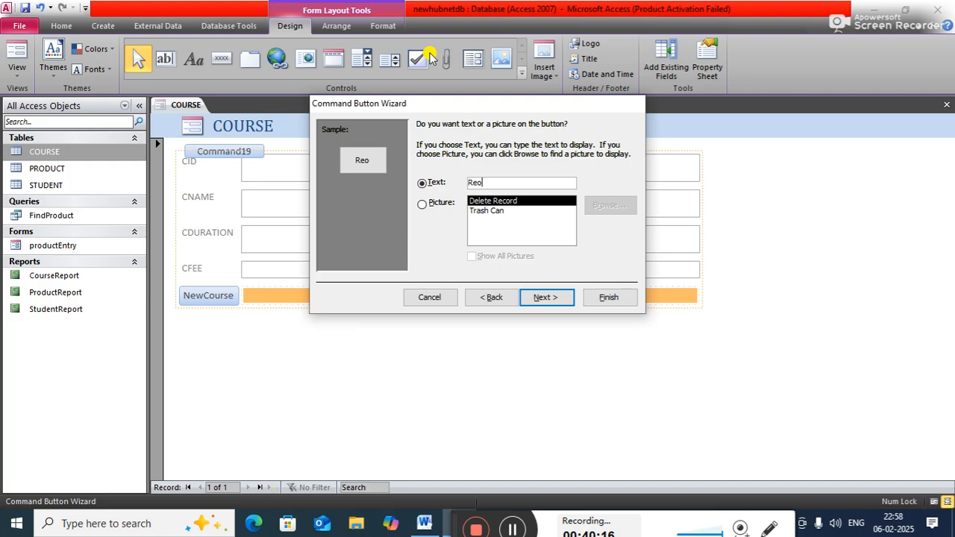
{"action": "type", "text": "moveCourse"}
{"action": "left_click", "coordinate": [541, 298]}
{"action": "type", "text": "removecourse"}
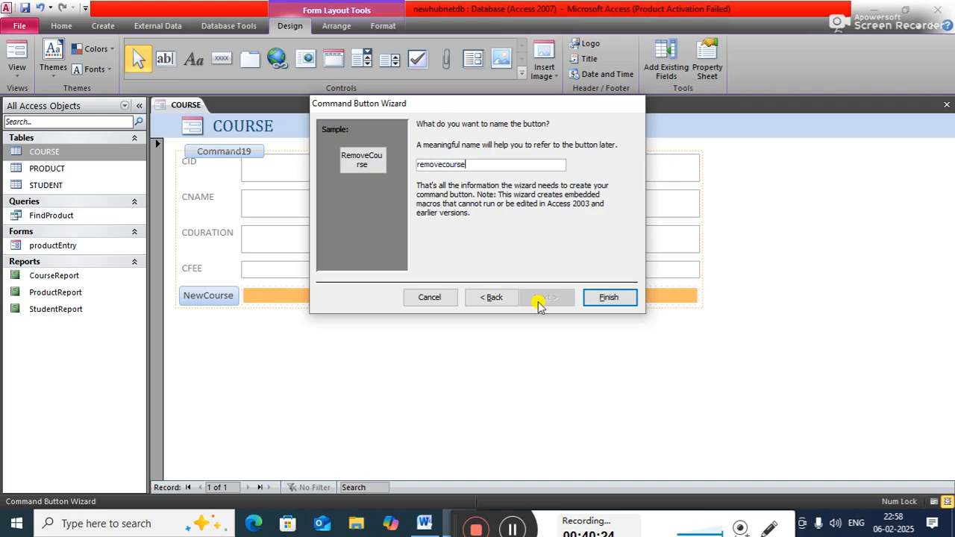
{"action": "left_click", "coordinate": [595, 298]}
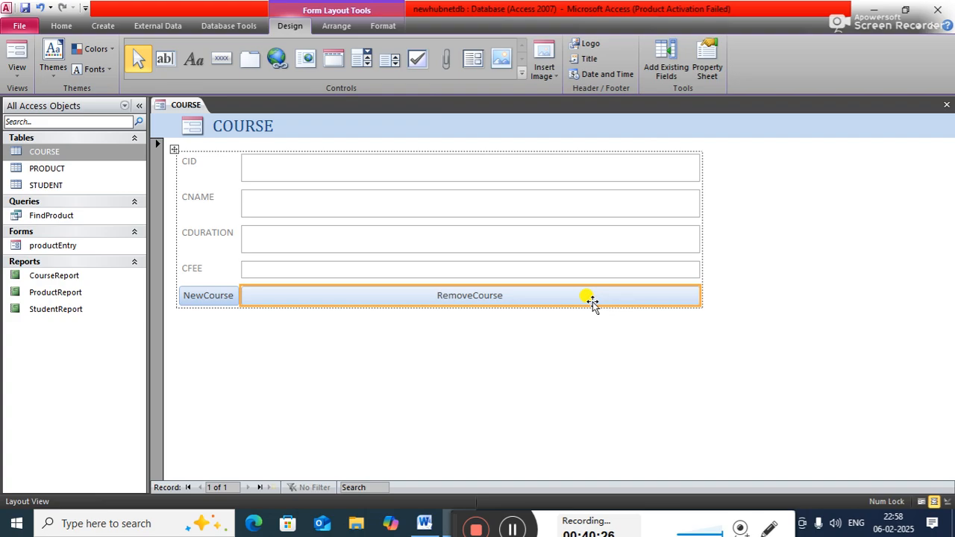
Step: Narrow the RemoveCourse button to about 11.4 cm by shifting its boundary with the NewCourse button
{"action": "mouse_move", "coordinate": [701, 297]}
{"action": "left_mouse_down"}
{"action": "mouse_move", "coordinate": [637, 299]}
{"action": "mouse_move", "coordinate": [699, 289]}
{"action": "left_mouse_up"}
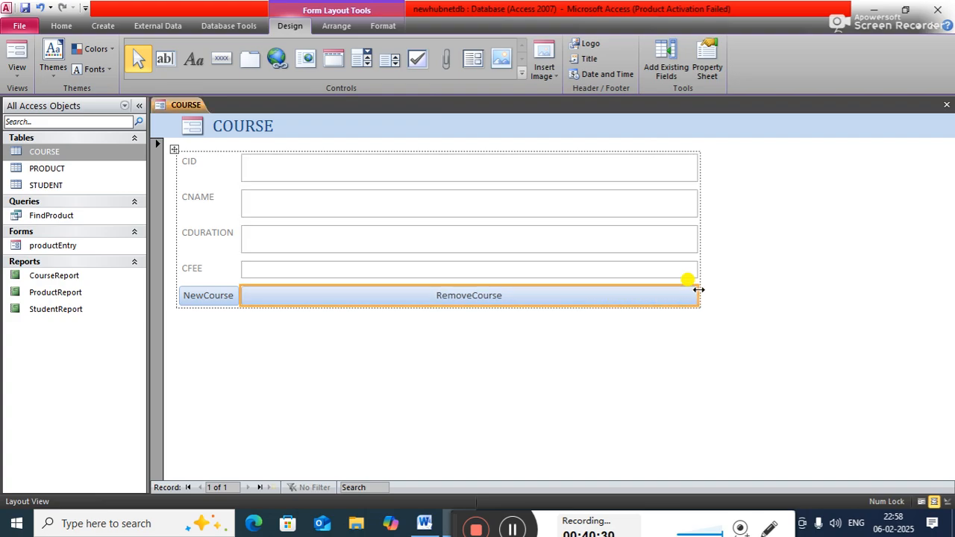
{"action": "left_click", "coordinate": [300, 300]}
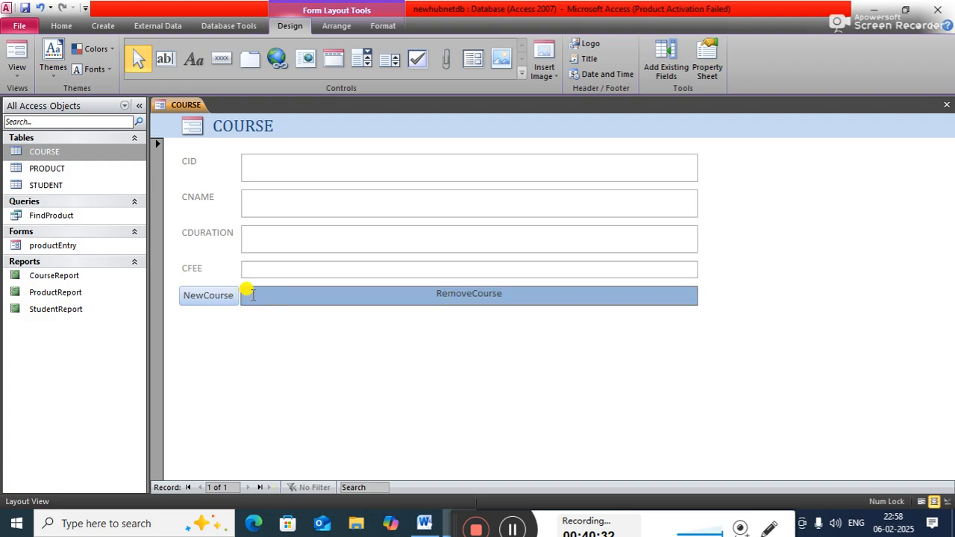
{"action": "left_click", "coordinate": [299, 382]}
{"action": "left_click", "coordinate": [297, 302]}
{"action": "left_click_drag", "start_coordinate": [240, 295], "coordinate": [397, 295]}
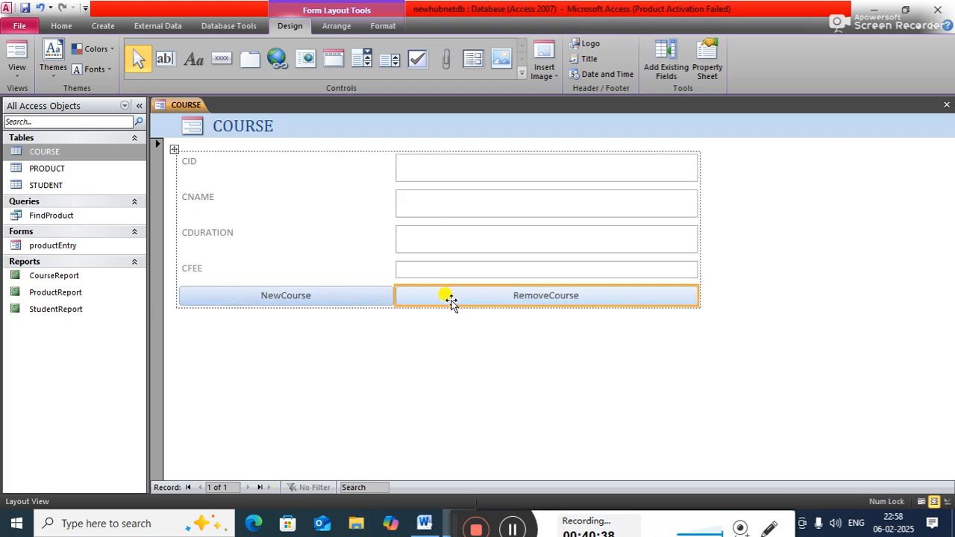
{"action": "left_click", "coordinate": [450, 298]}
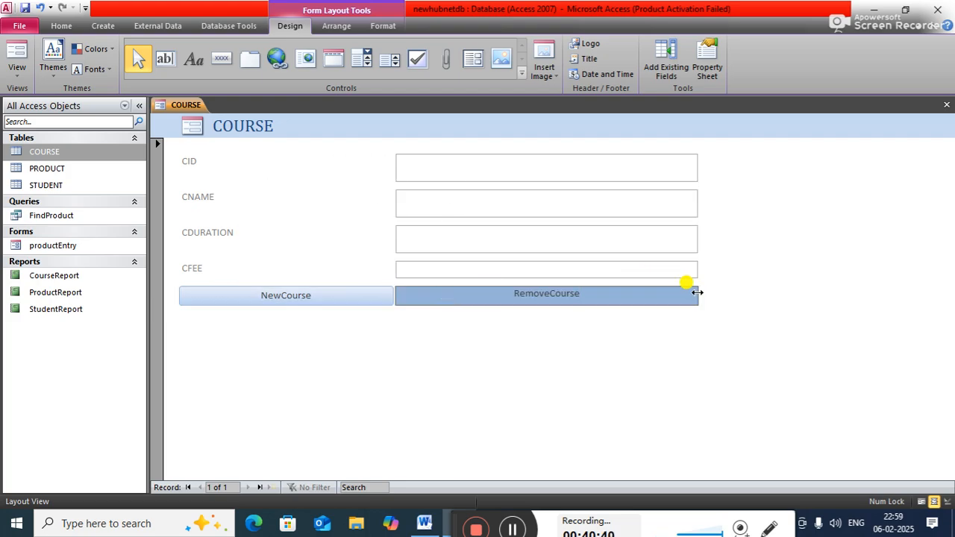
{"action": "left_click", "coordinate": [471, 436]}
{"action": "left_click", "coordinate": [471, 295]}
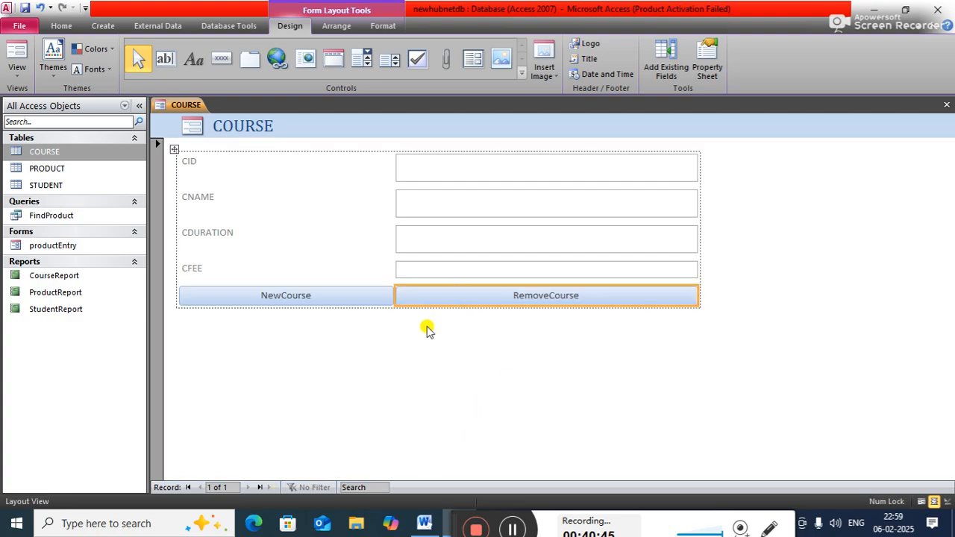
Step: Set the RemoveCourse button's width to 3 cm in its properties
{"action": "right_click", "coordinate": [413, 297]}
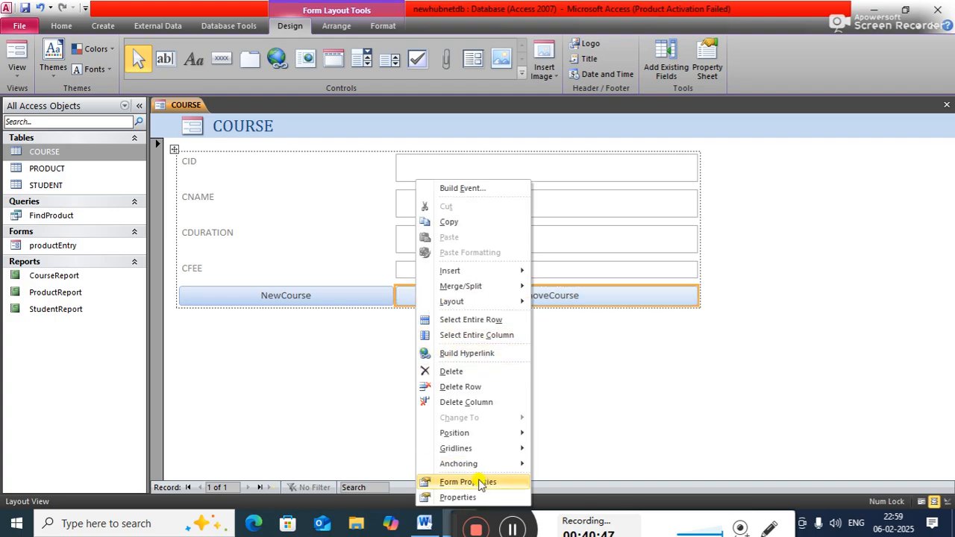
{"action": "left_click", "coordinate": [466, 497]}
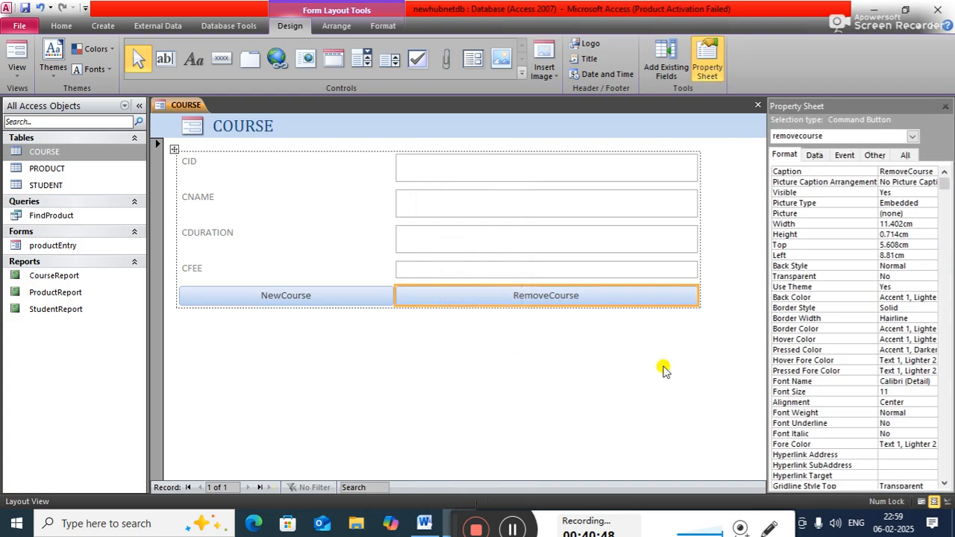
{"action": "left_click", "coordinate": [916, 224]}
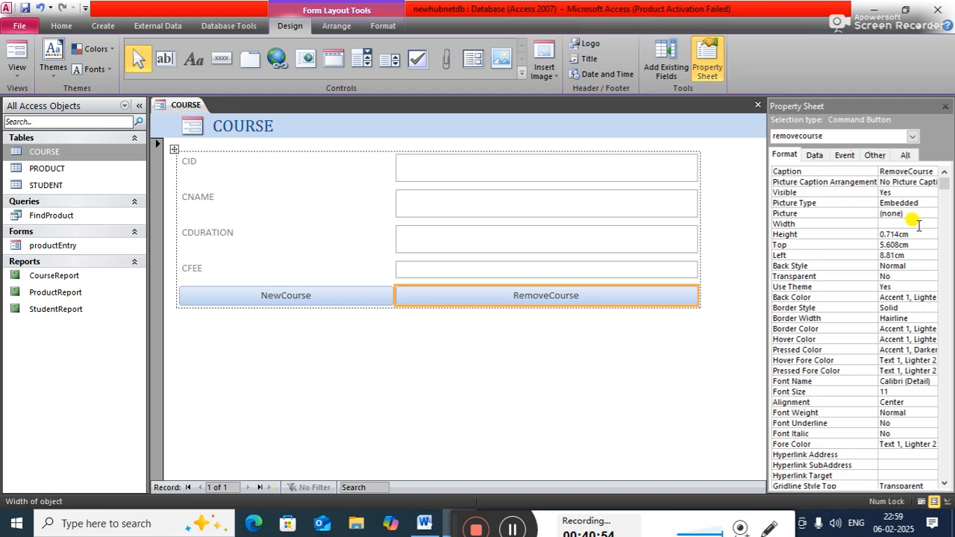
{"action": "type", "text": "3cm"}
{"action": "key", "text": "Return"}
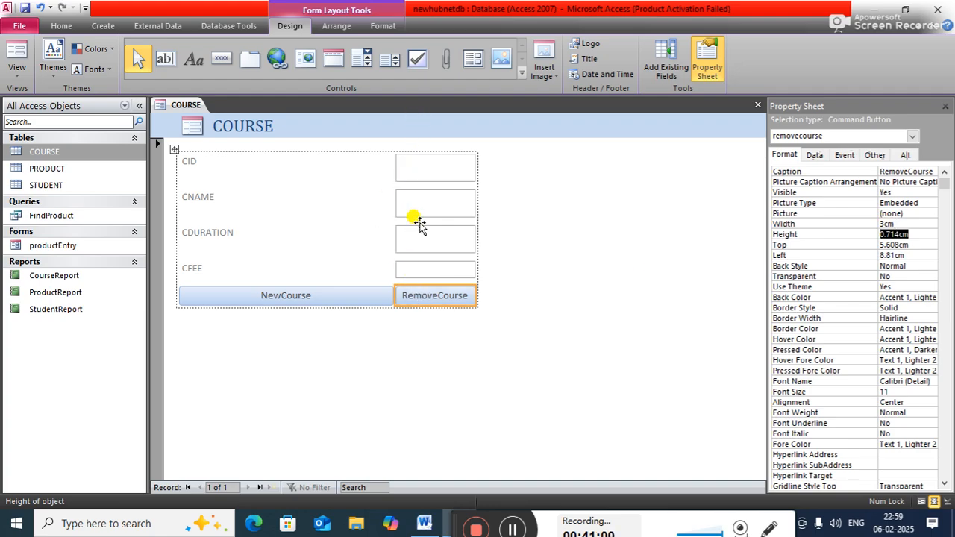
Step: Undo the width changes and the addition of the RemoveCourse button
{"action": "key", "text": "ctrl+z"}
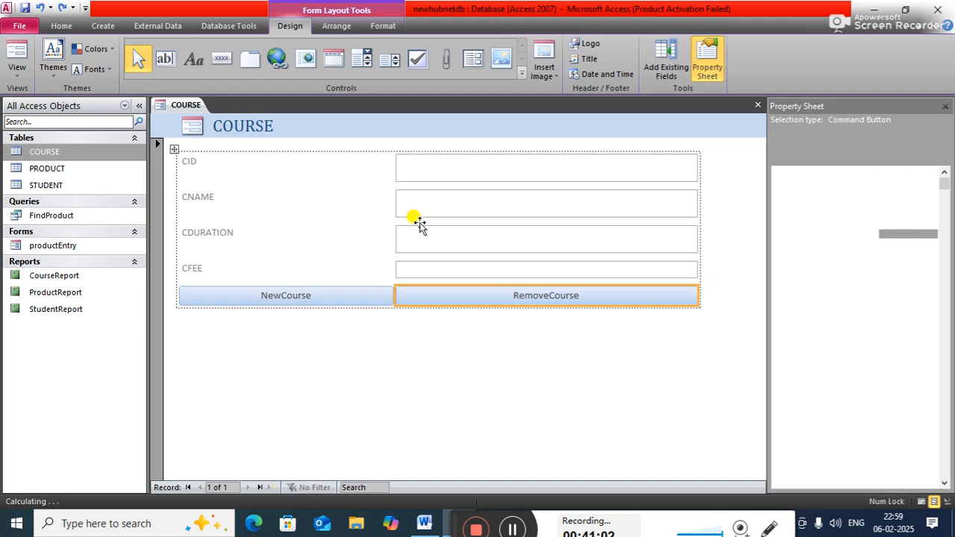
{"action": "key", "text": "ctrl+z"}
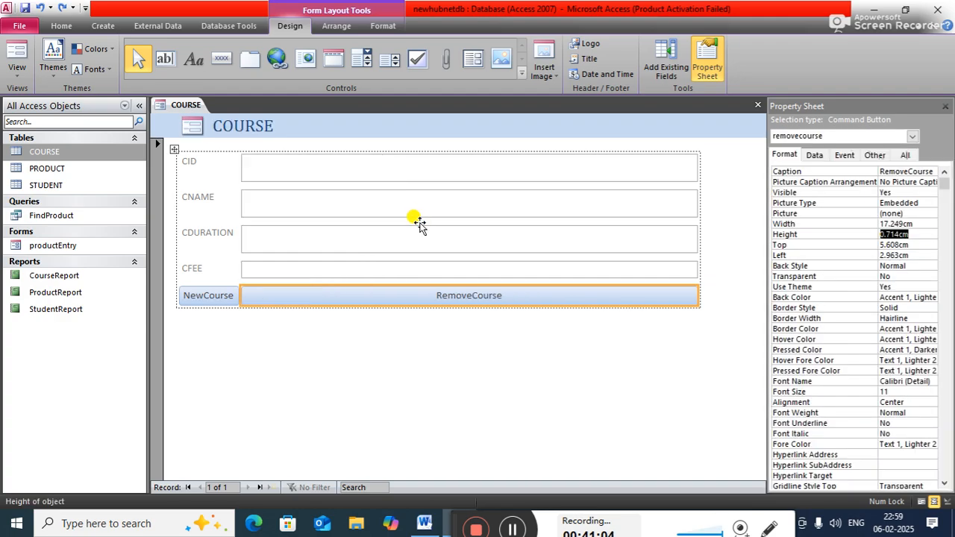
{"action": "key", "text": "ctrl+z"}
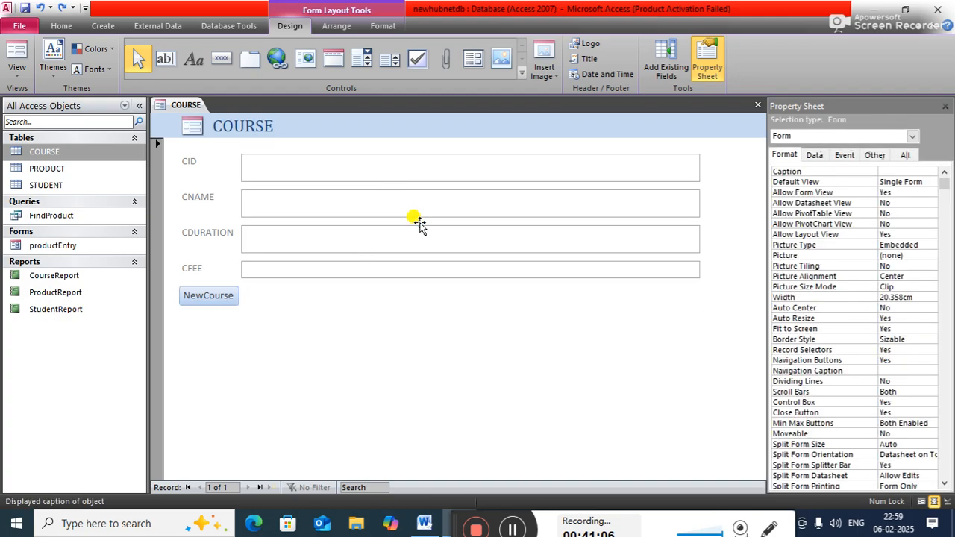
Step: Try to place another command button in the empty area below the NewCourse button
{"action": "left_click", "coordinate": [222, 296]}
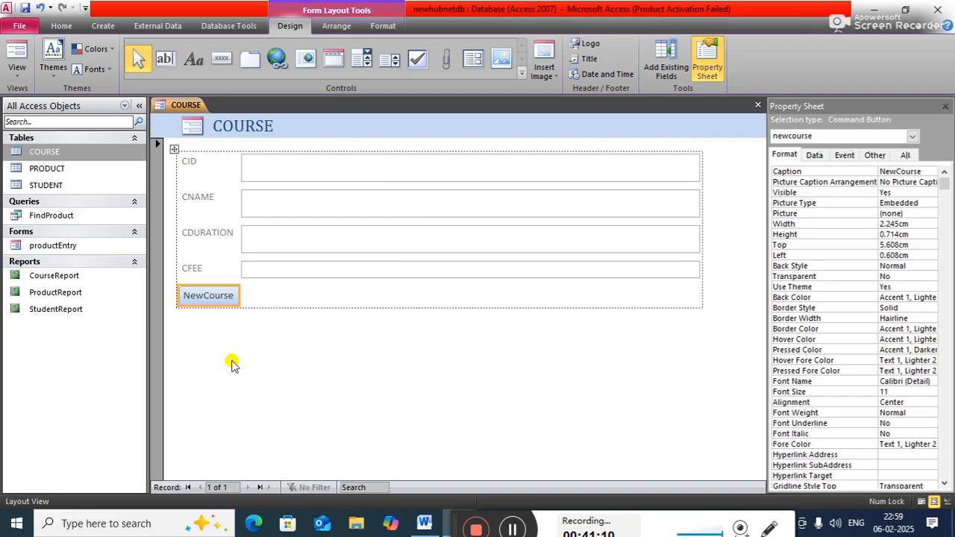
{"action": "left_click", "coordinate": [301, 390]}
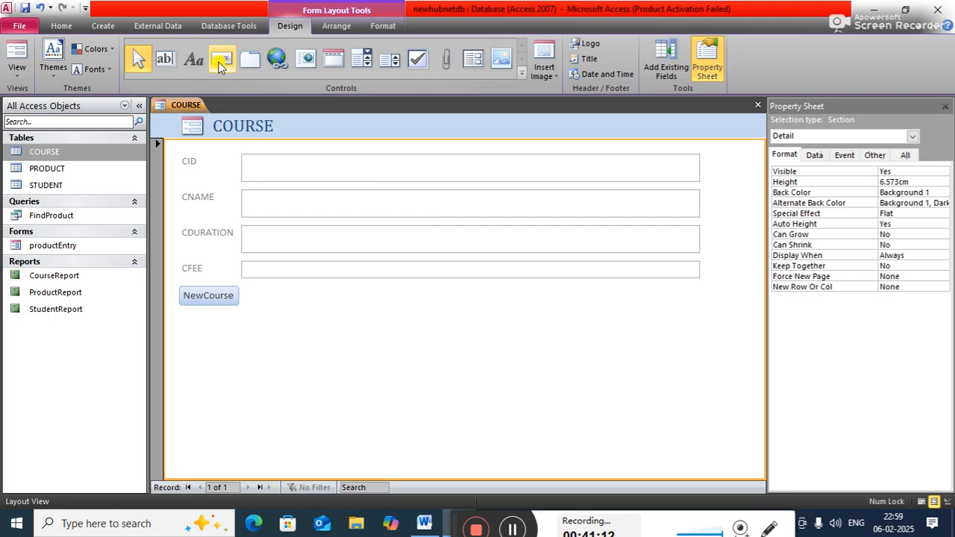
{"action": "left_click", "coordinate": [220, 58]}
{"action": "left_click", "coordinate": [309, 380]}
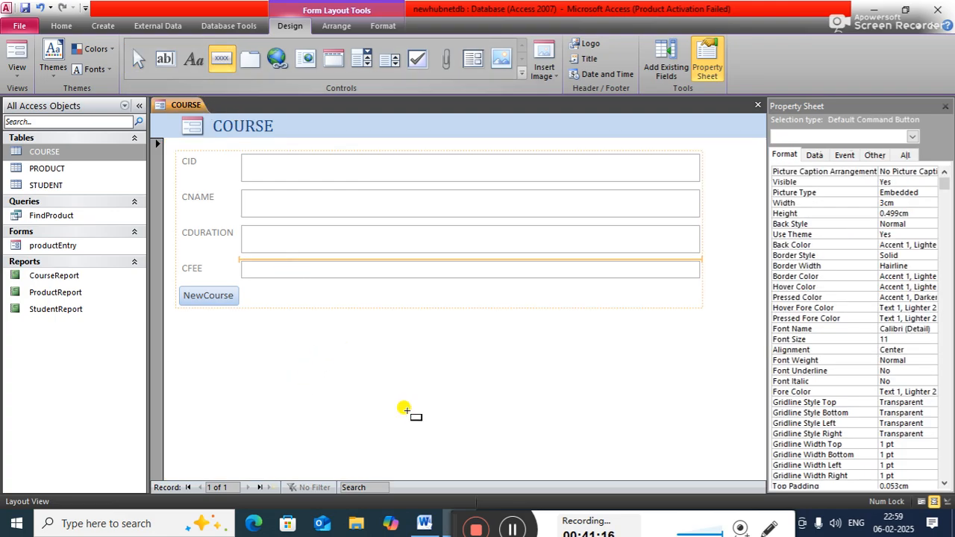
{"action": "left_click", "coordinate": [18, 77]}
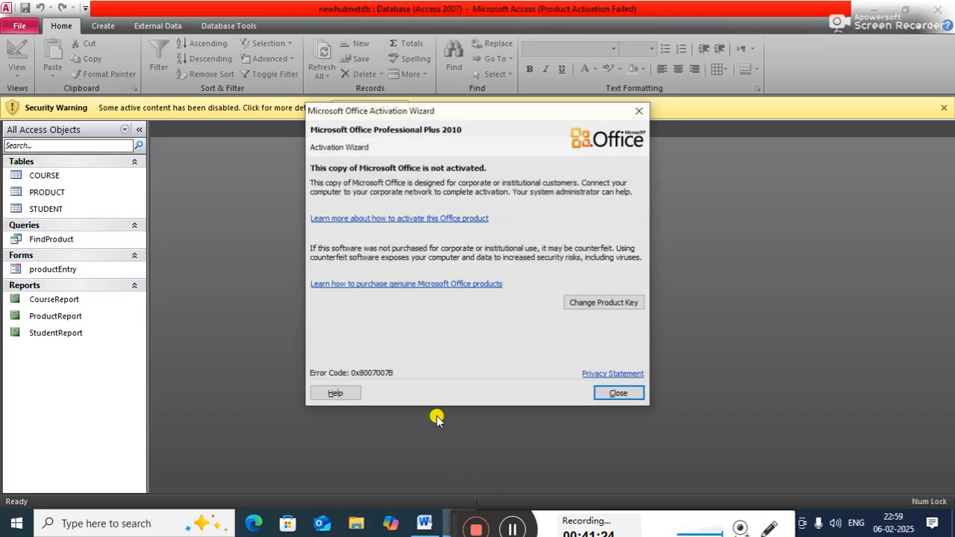
Step: Close the Office activation wizard and dismiss the database's security warning
{"action": "left_click", "coordinate": [638, 106]}
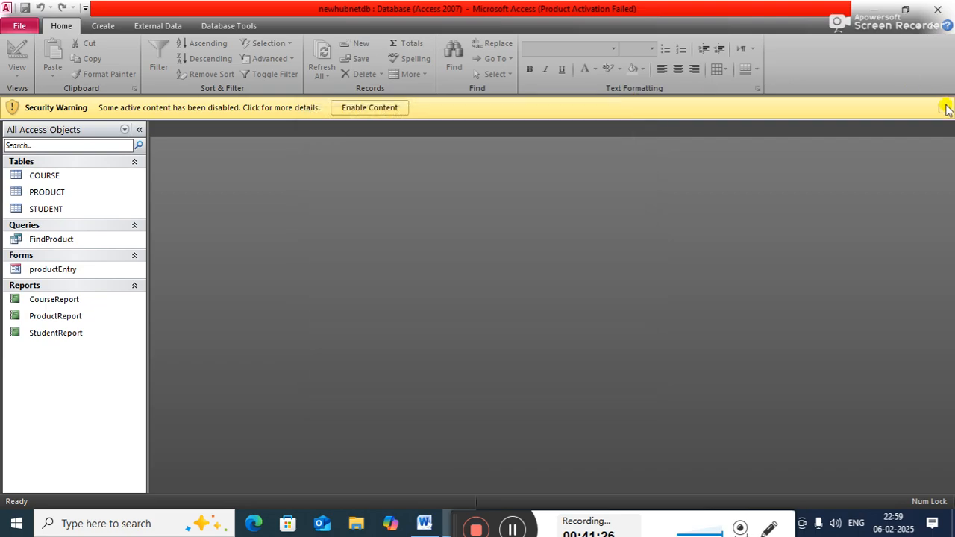
{"action": "left_click", "coordinate": [943, 108]}
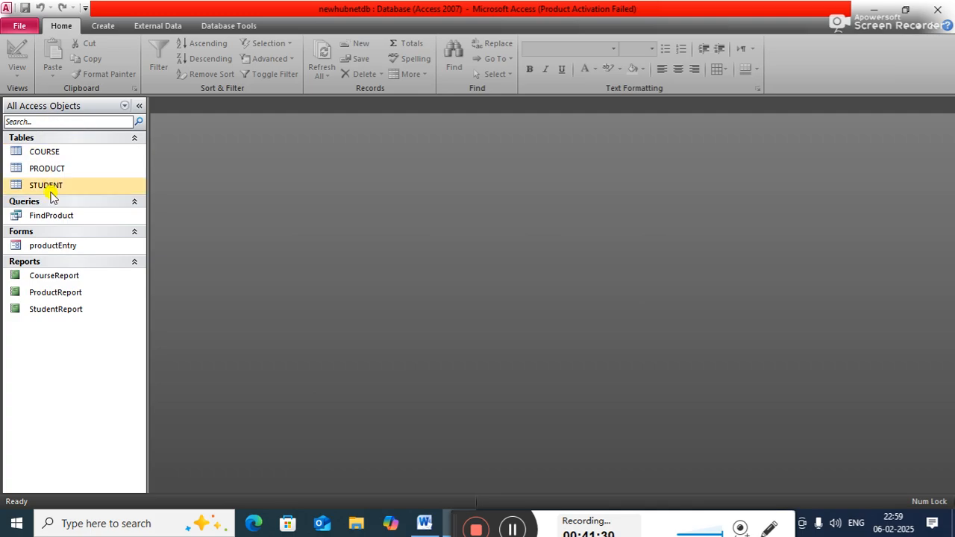
Step: Recreate the entry form from the COURSE table
{"action": "left_click", "coordinate": [103, 26]}
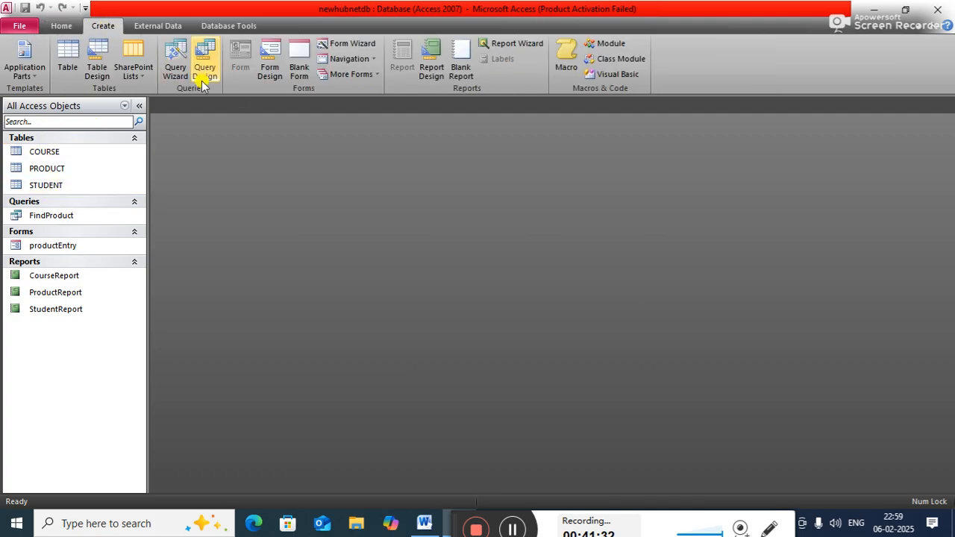
{"action": "left_click", "coordinate": [62, 152]}
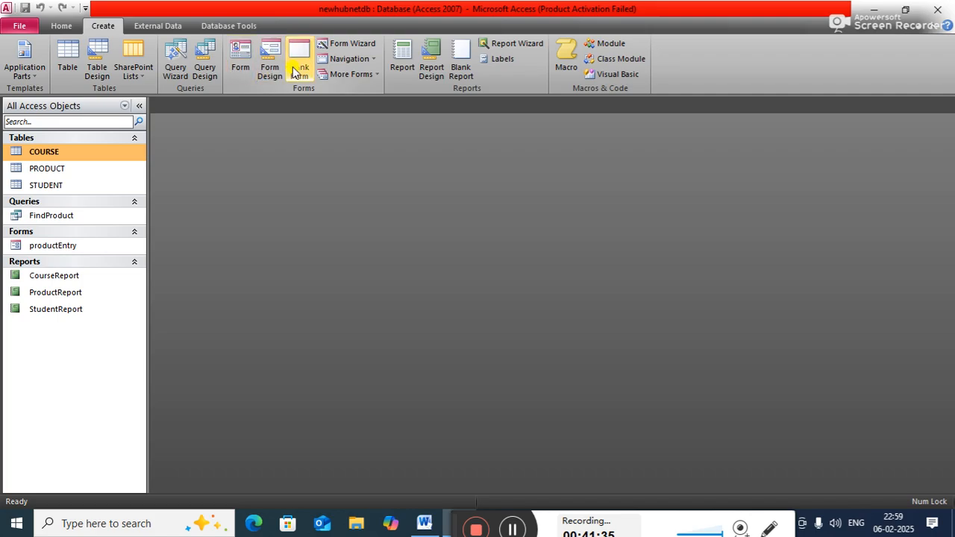
{"action": "left_click", "coordinate": [244, 63]}
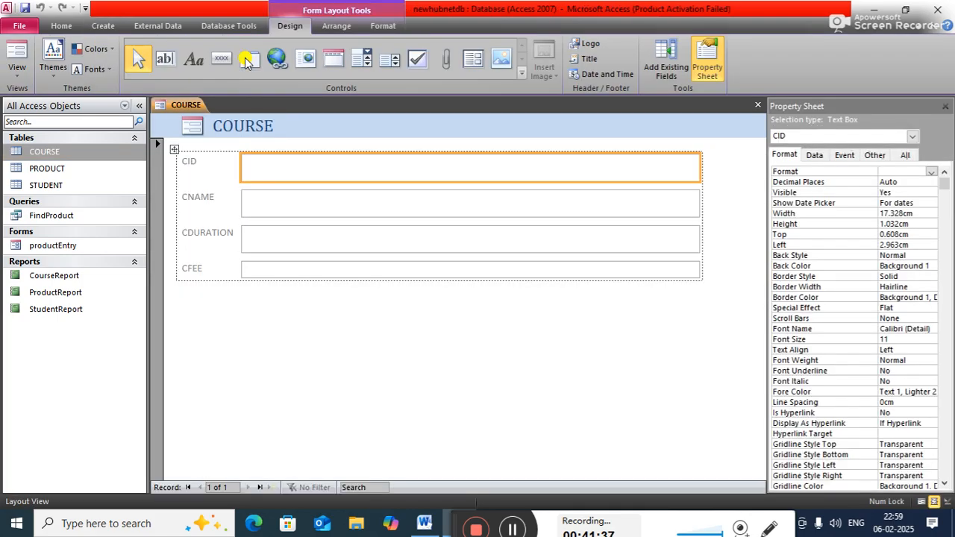
Step: Add a command button below the CFEE label with the Add New Record action, the Go To New picture and the default name
{"action": "left_click", "coordinate": [221, 59]}
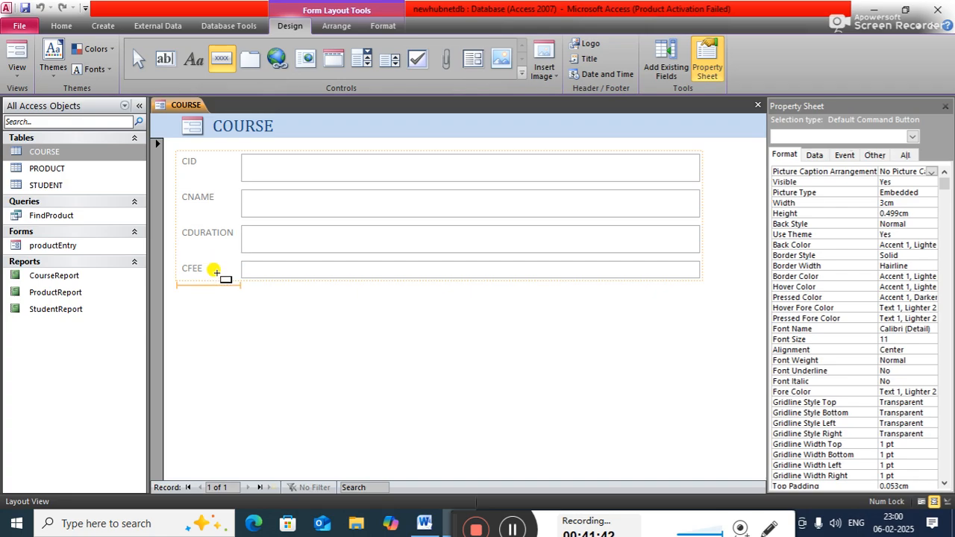
{"action": "left_click", "coordinate": [215, 272]}
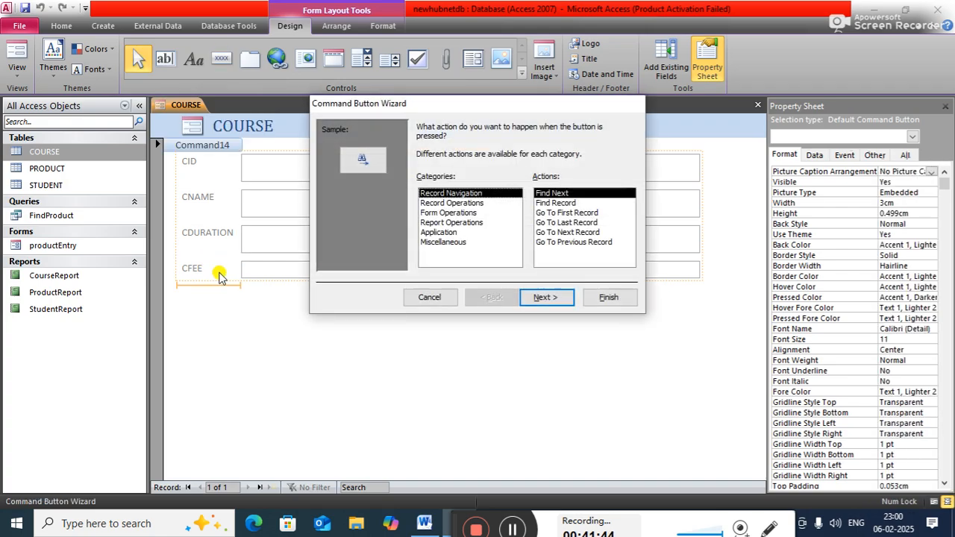
{"action": "left_click", "coordinate": [478, 203]}
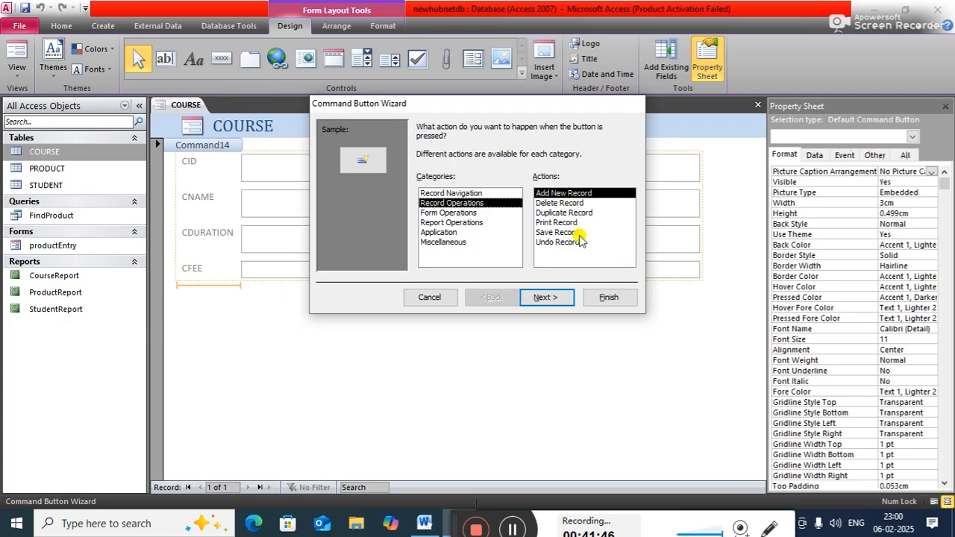
{"action": "left_click", "coordinate": [545, 297]}
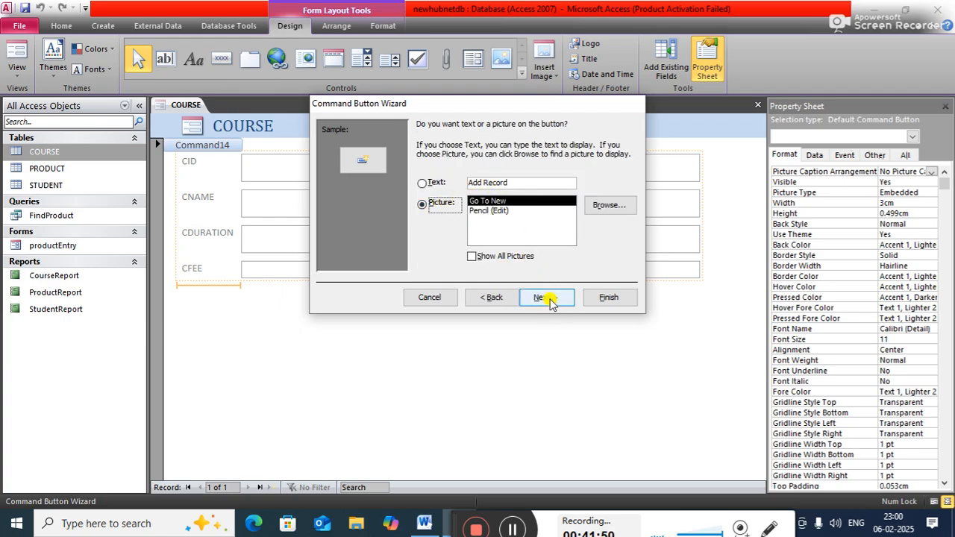
{"action": "left_click", "coordinate": [549, 297]}
{"action": "left_click", "coordinate": [607, 298]}
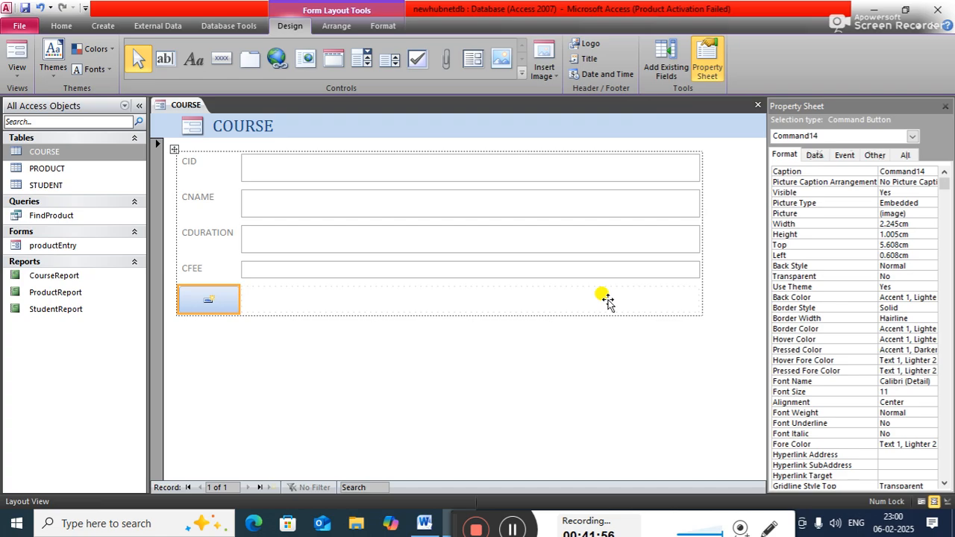
Step: Save the COURSE entry form under the name COURSE and close it
{"action": "right_click", "coordinate": [186, 105]}
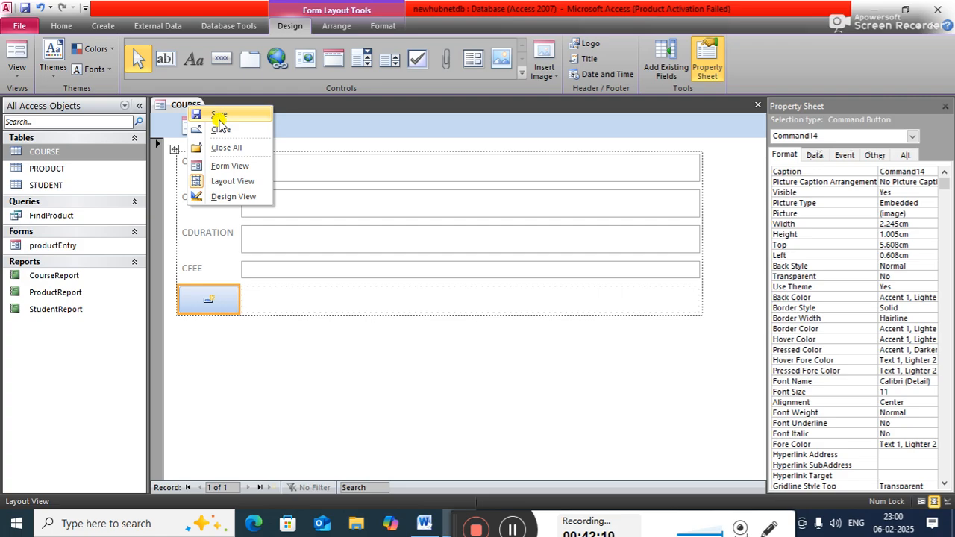
{"action": "left_click", "coordinate": [220, 130]}
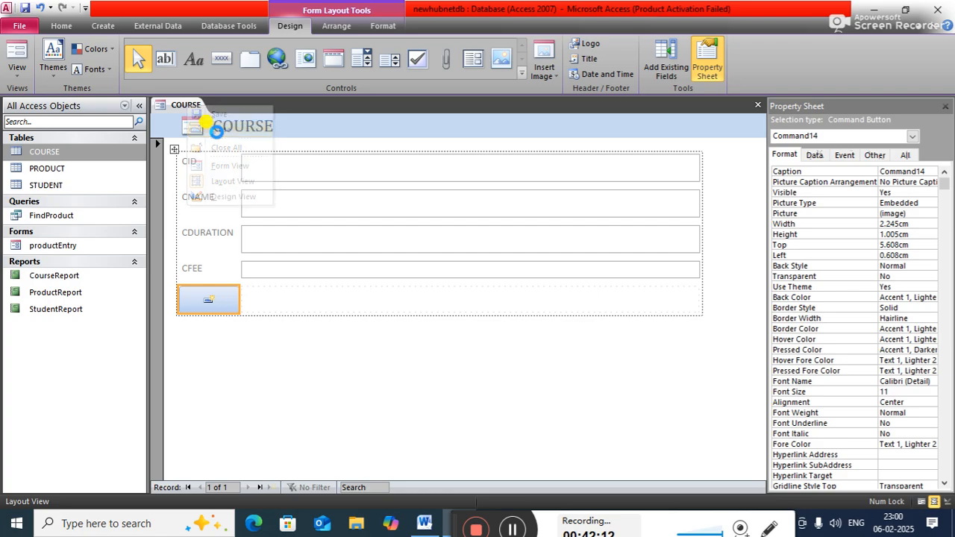
{"action": "left_click", "coordinate": [422, 298]}
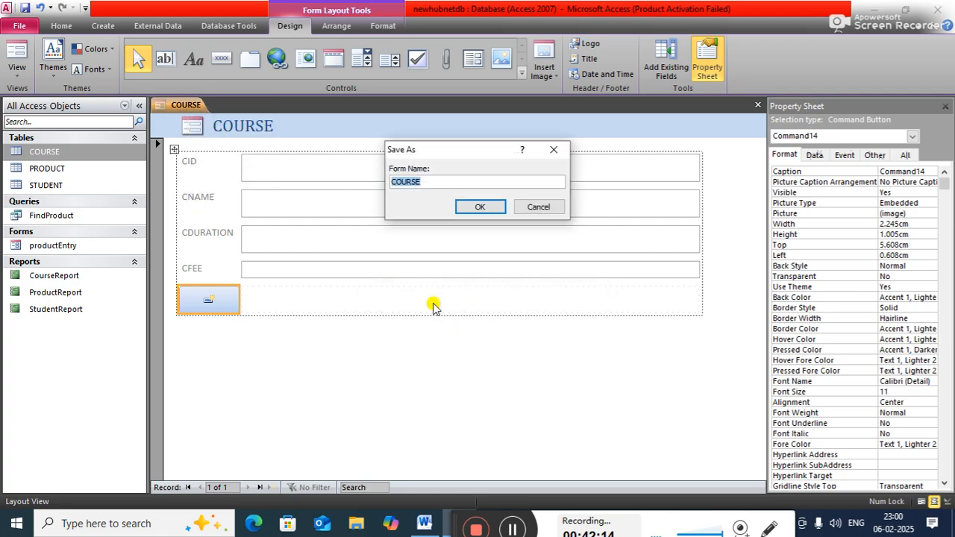
{"action": "left_click", "coordinate": [475, 209]}
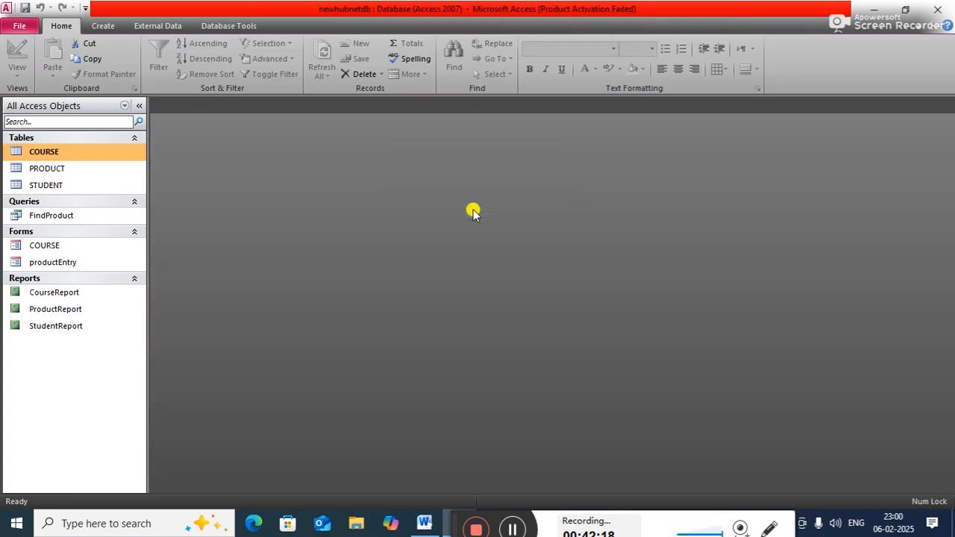
Step: Create an entry form from the STUDENT table
{"action": "left_click", "coordinate": [103, 25]}
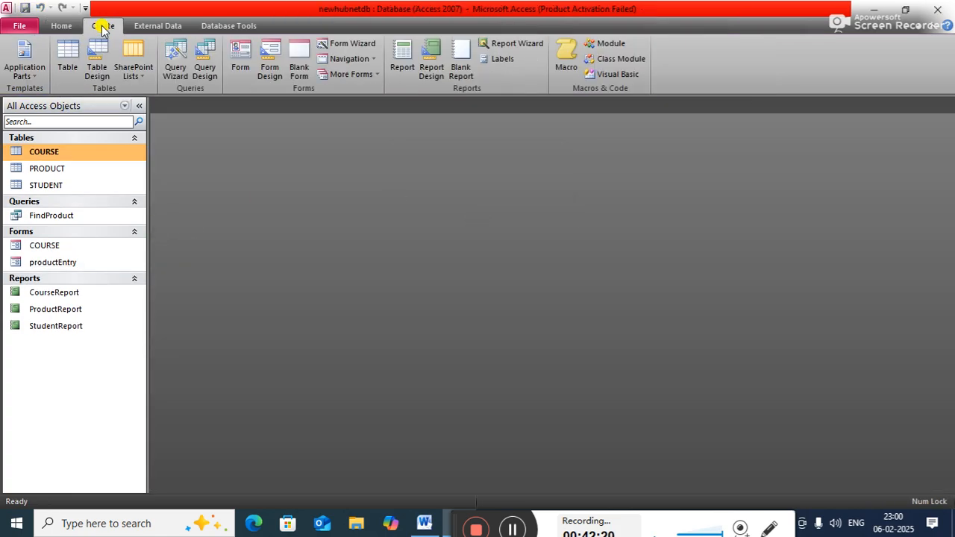
{"action": "left_click", "coordinate": [44, 186]}
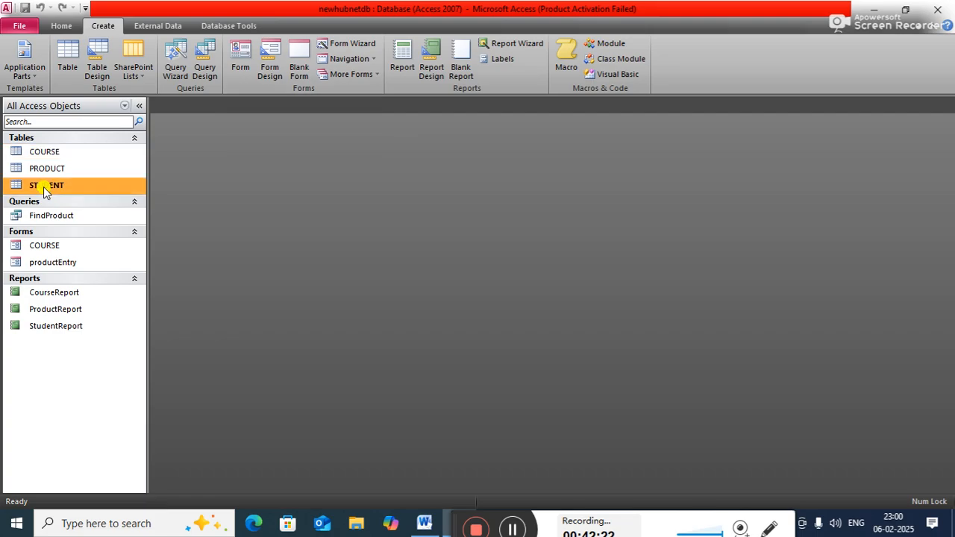
{"action": "left_click", "coordinate": [244, 66]}
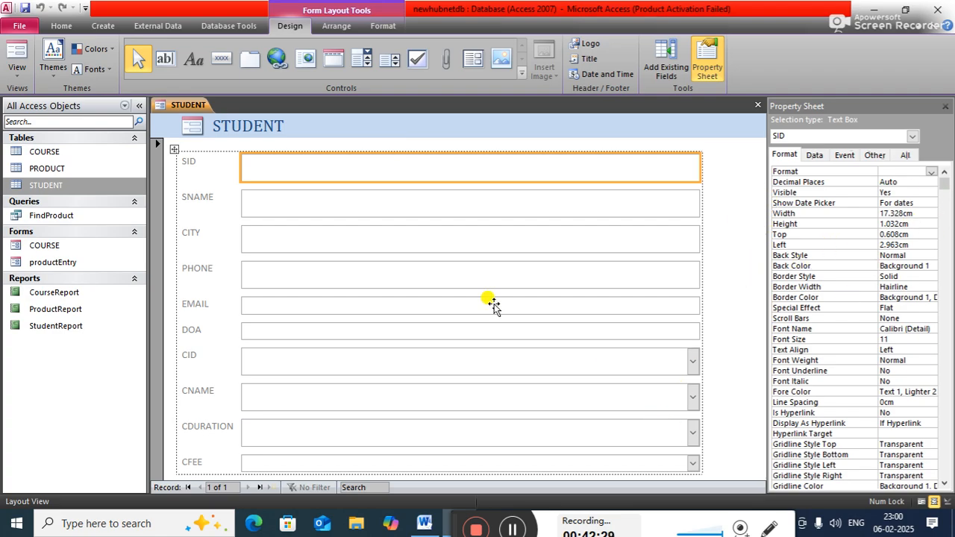
Step: Add a command button below the CFEE label with the Add New Record action, the Go To New picture and the default name
{"action": "left_click", "coordinate": [221, 57]}
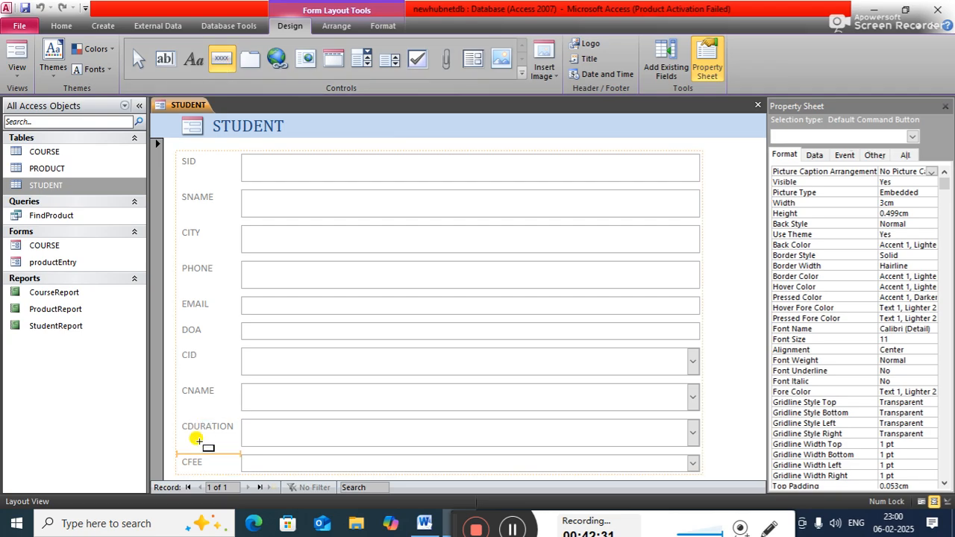
{"action": "left_click", "coordinate": [213, 464]}
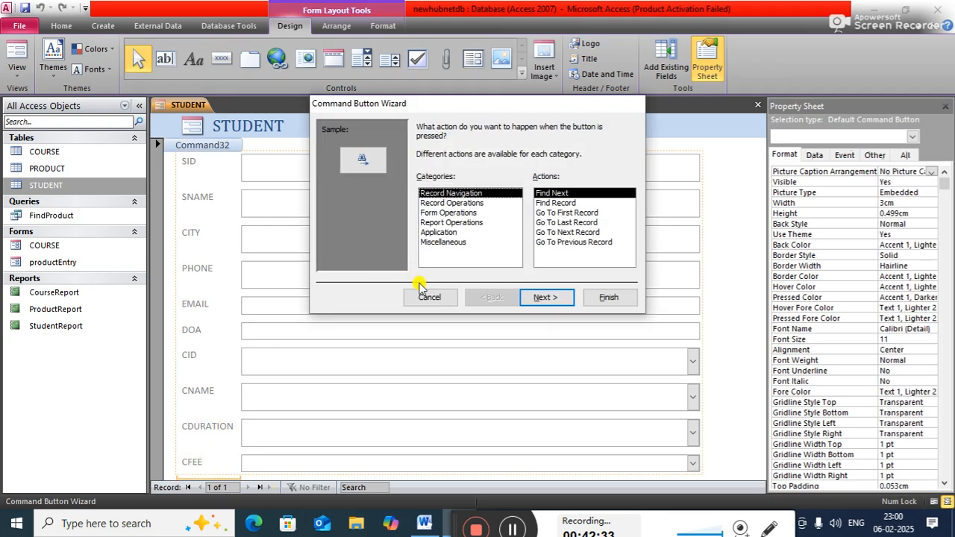
{"action": "left_click", "coordinate": [458, 203]}
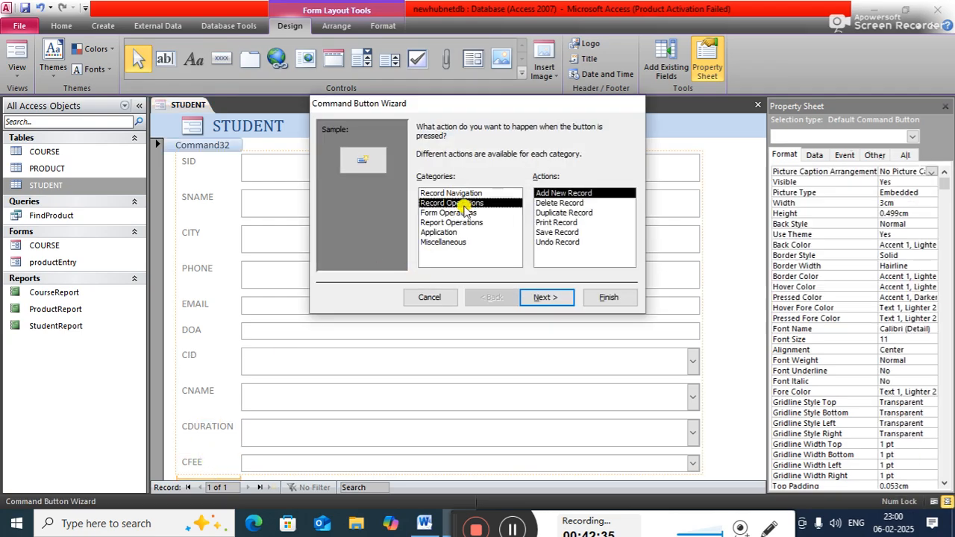
{"action": "left_click", "coordinate": [548, 300]}
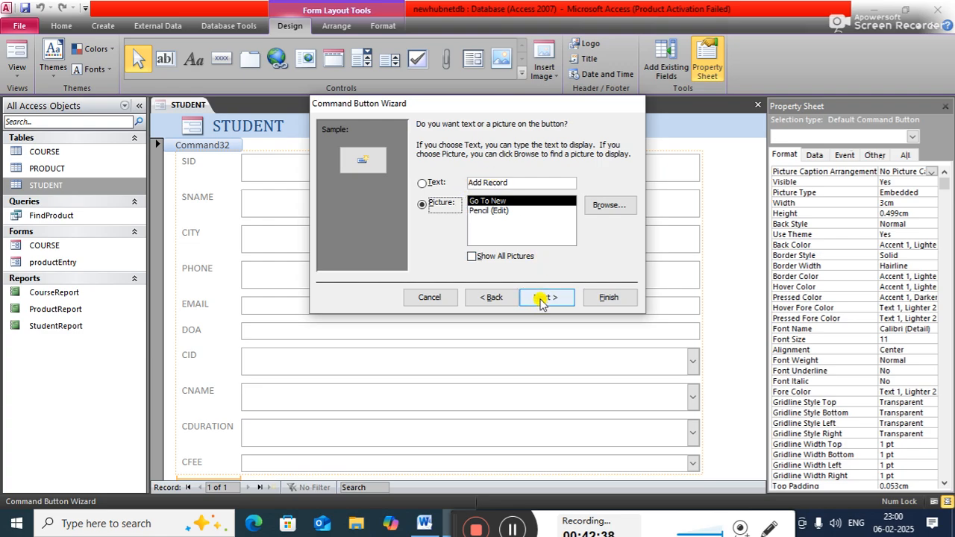
{"action": "left_click", "coordinate": [545, 298]}
{"action": "left_click", "coordinate": [609, 297]}
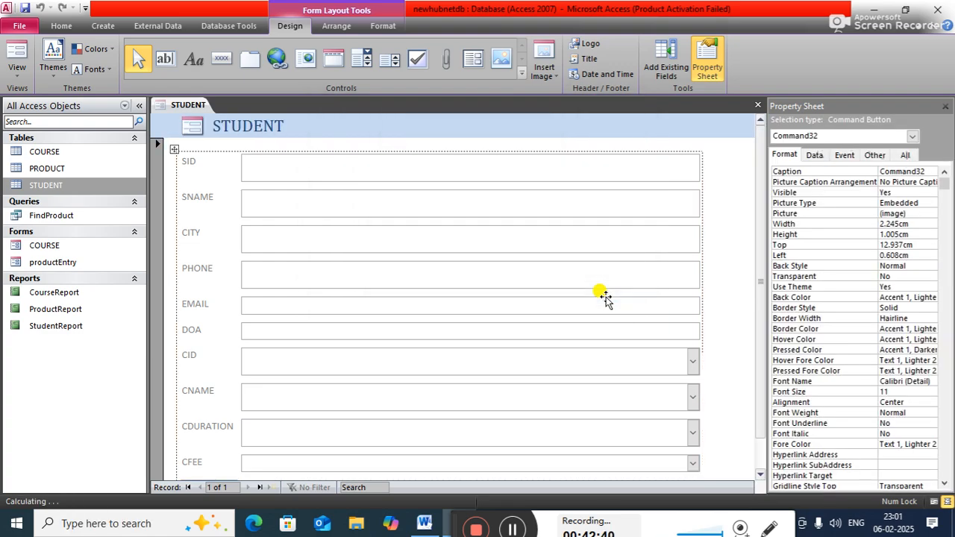
{"action": "left_click_drag", "start_coordinate": [763, 287], "coordinate": [767, 359]}
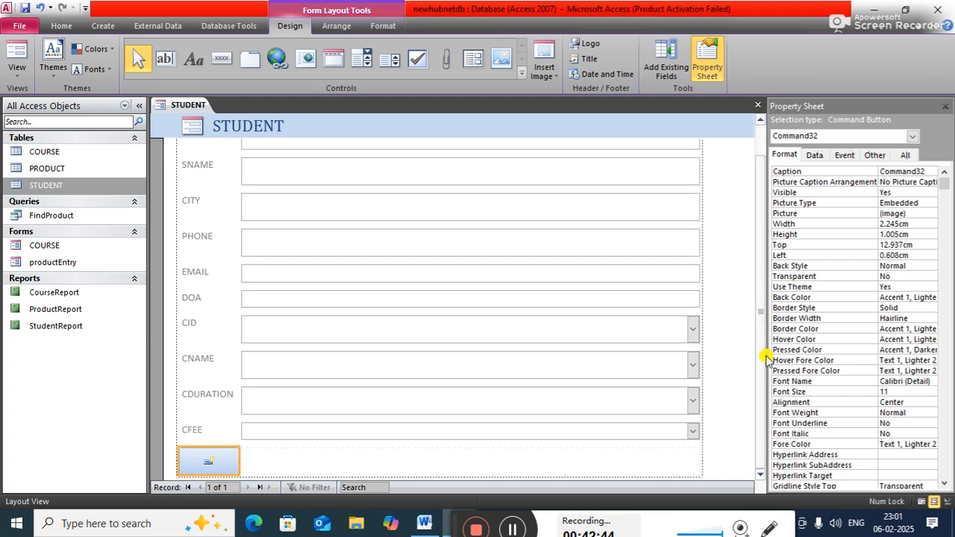
Step: Save the STUDENT entry form under the name STUDENT and close it
{"action": "right_click", "coordinate": [192, 106]}
{"action": "left_click", "coordinate": [221, 129]}
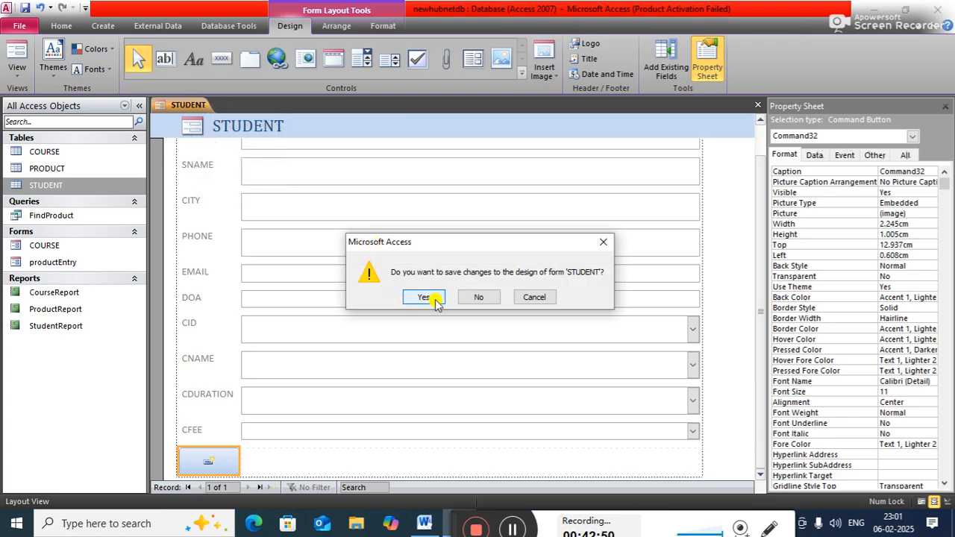
{"action": "left_click", "coordinate": [423, 297]}
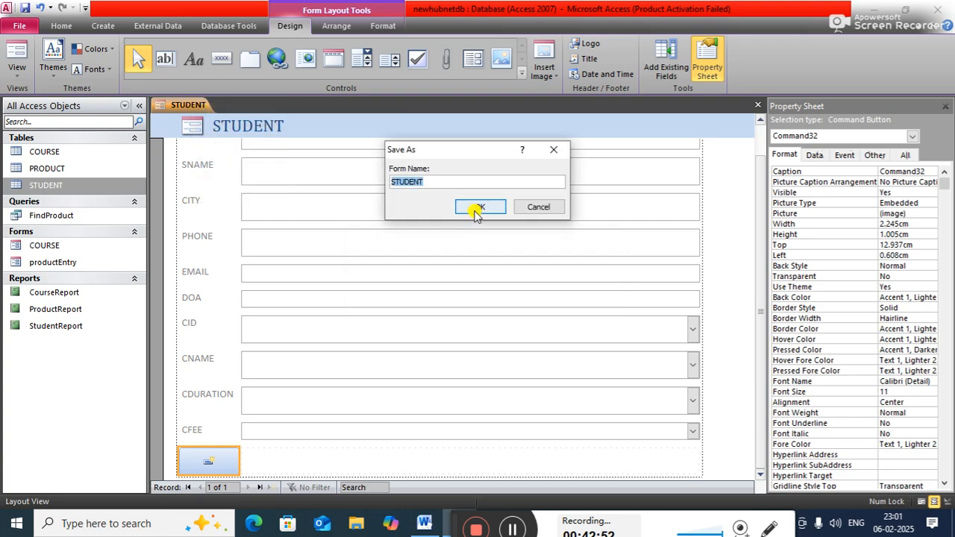
{"action": "left_click", "coordinate": [476, 207]}
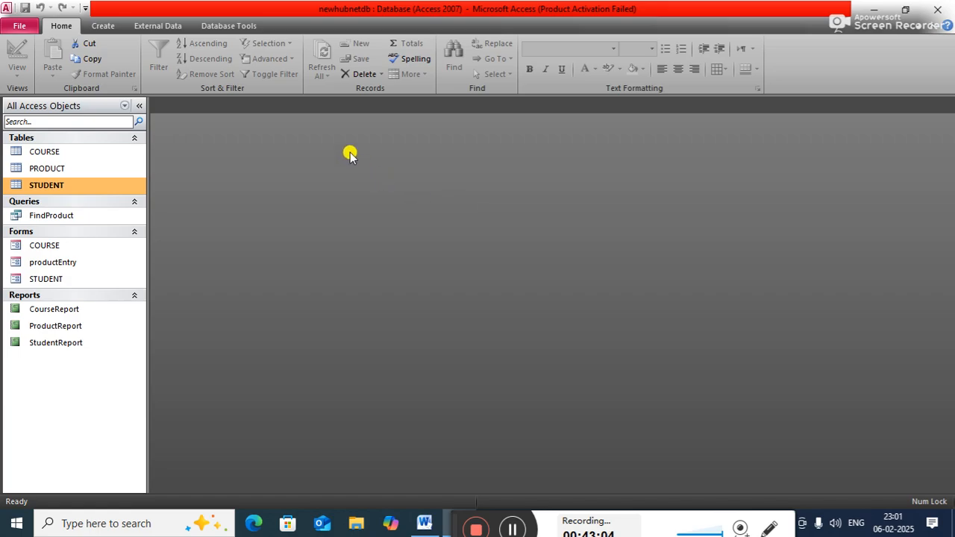
Step: Create a blank form and place a command button on it that opens the COURSE form and shows all the records
{"action": "left_click", "coordinate": [101, 36]}
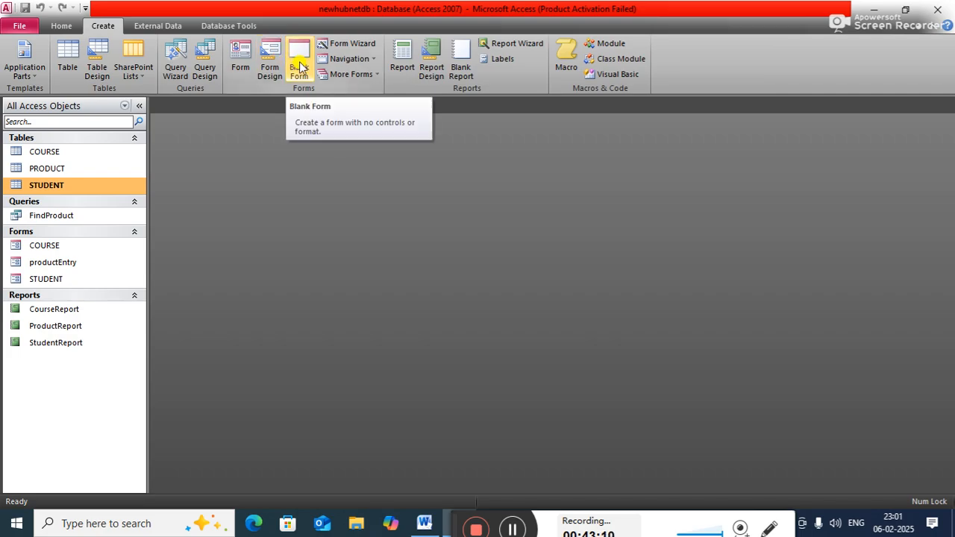
{"action": "left_click", "coordinate": [299, 67]}
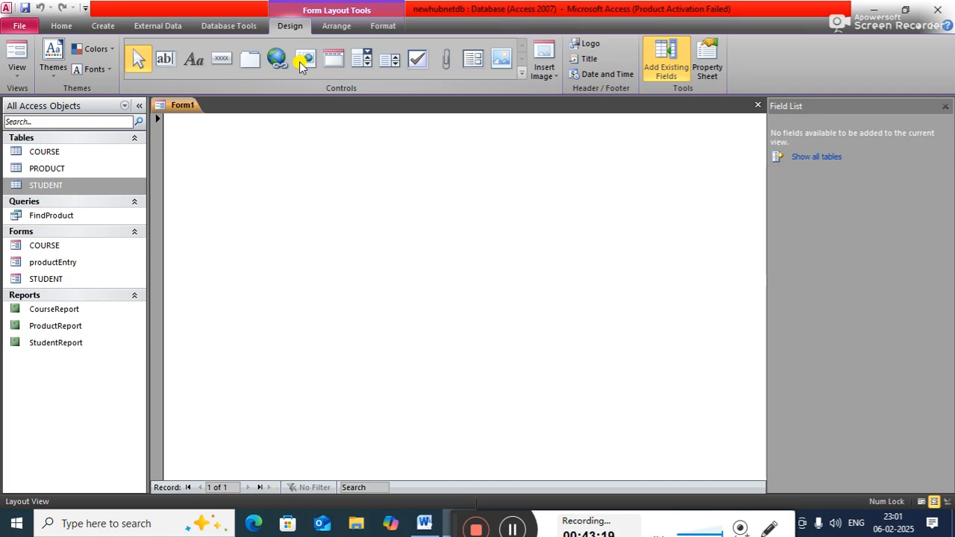
{"action": "left_click", "coordinate": [220, 62]}
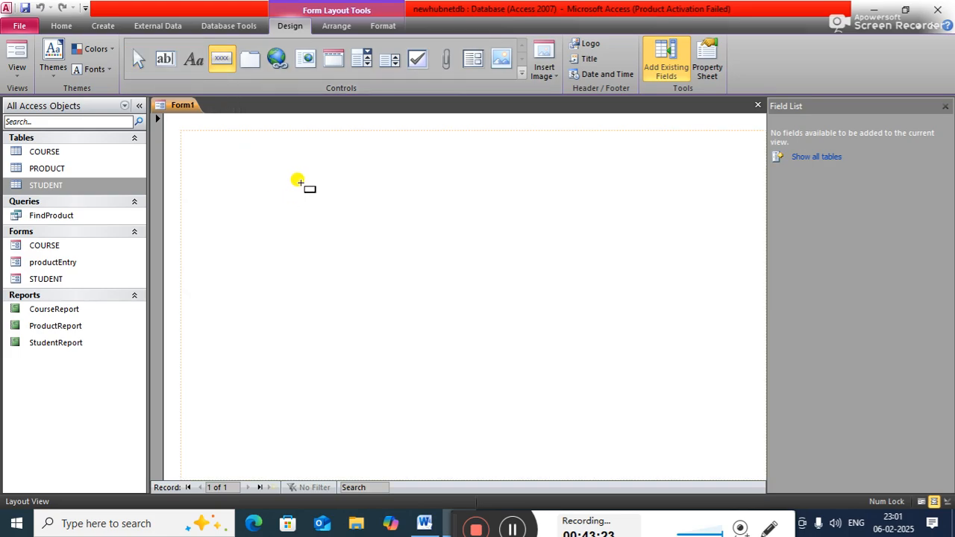
{"action": "left_click", "coordinate": [299, 179]}
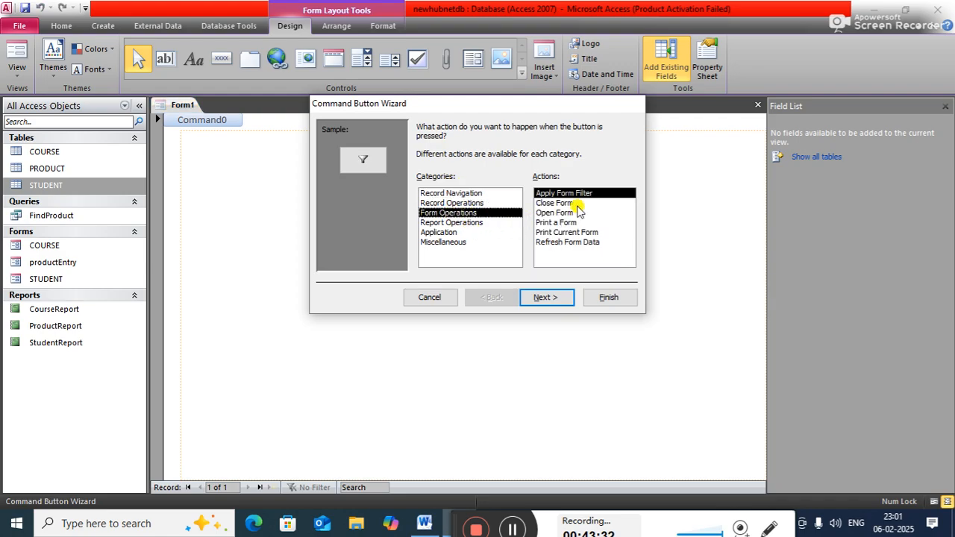
{"action": "left_click", "coordinate": [552, 214]}
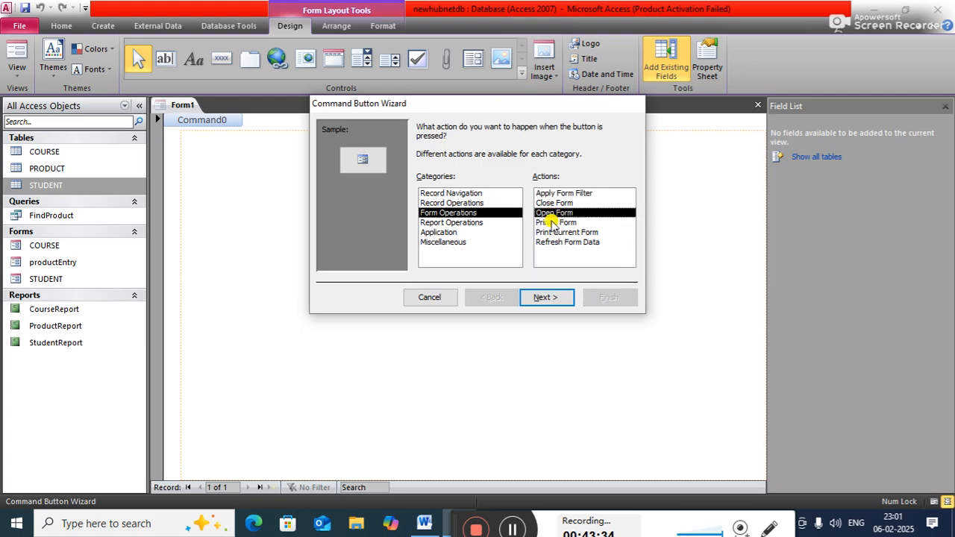
{"action": "left_click", "coordinate": [543, 298]}
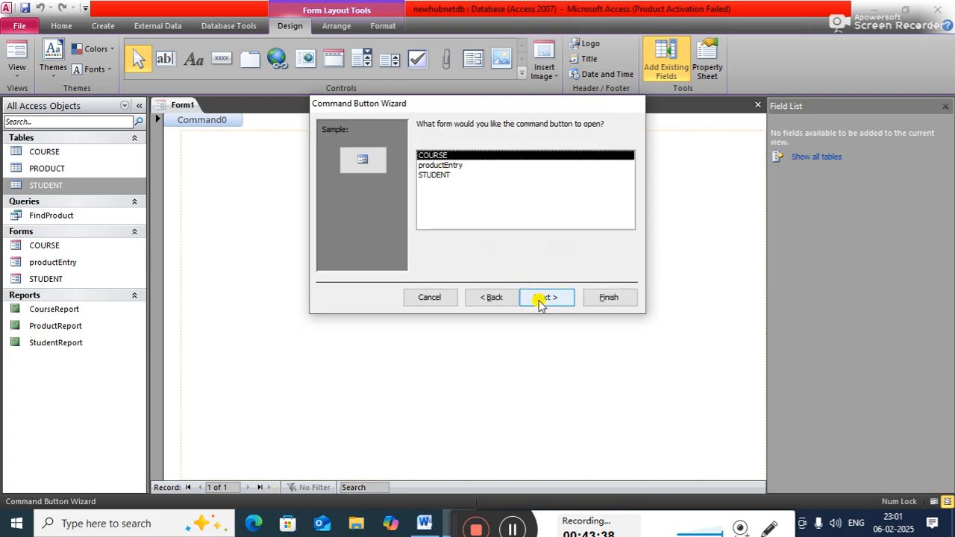
{"action": "left_click", "coordinate": [540, 298]}
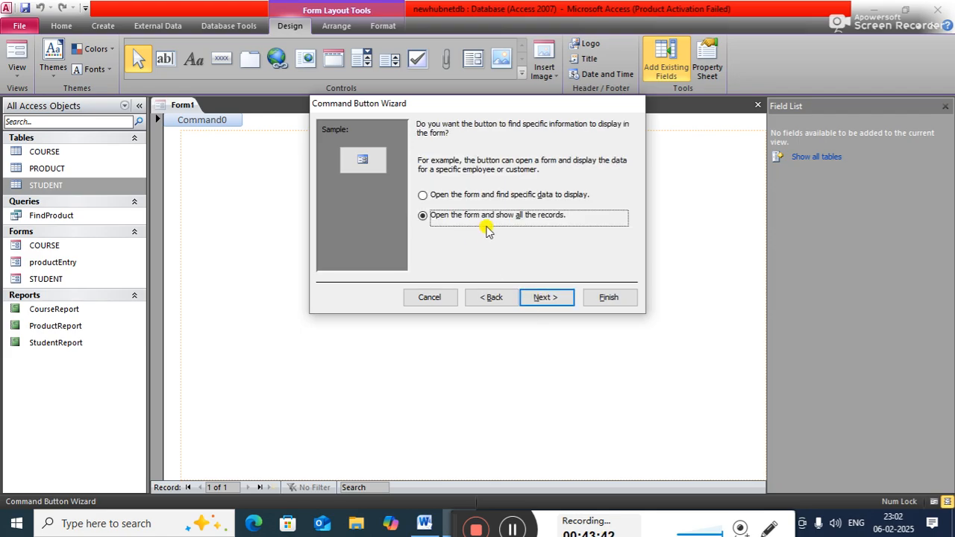
{"action": "left_click", "coordinate": [549, 298]}
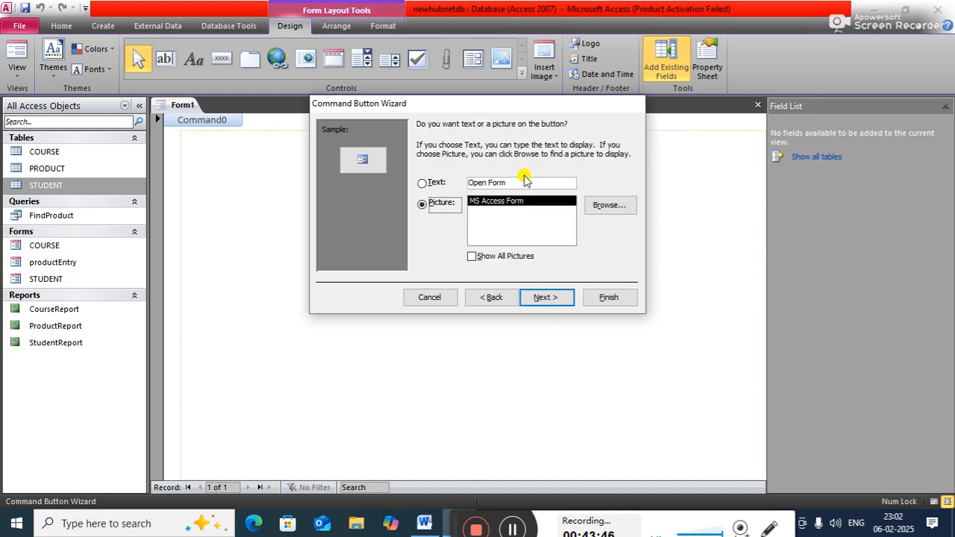
Step: Caption the button with the text CourseManagement and finish it with the default name
{"action": "left_click", "coordinate": [436, 183]}
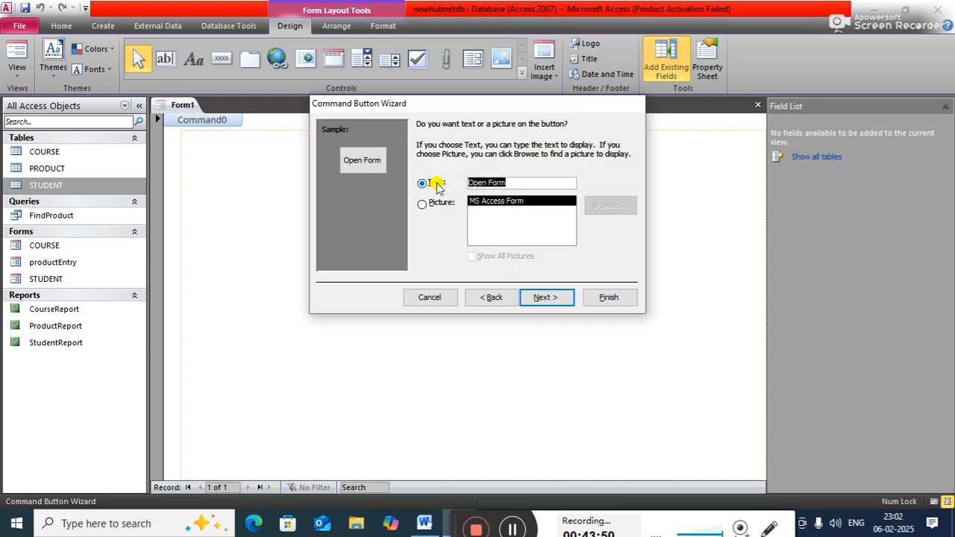
{"action": "type", "text": "F"}
{"action": "key", "text": "BackSpace"}
{"action": "type", "text": "C"}
{"action": "type", "text": "oursema"}
{"action": "type", "text": "anag"}
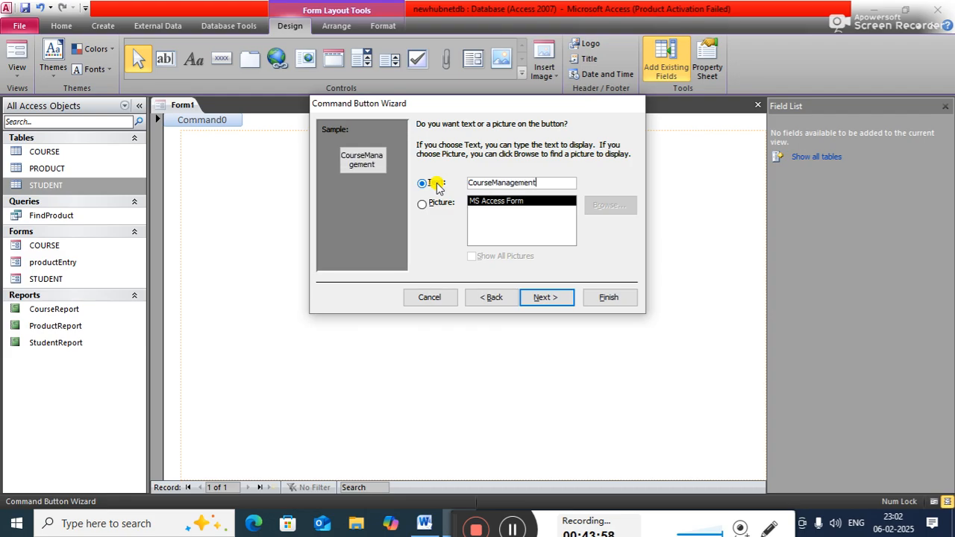
{"action": "left_click", "coordinate": [542, 297]}
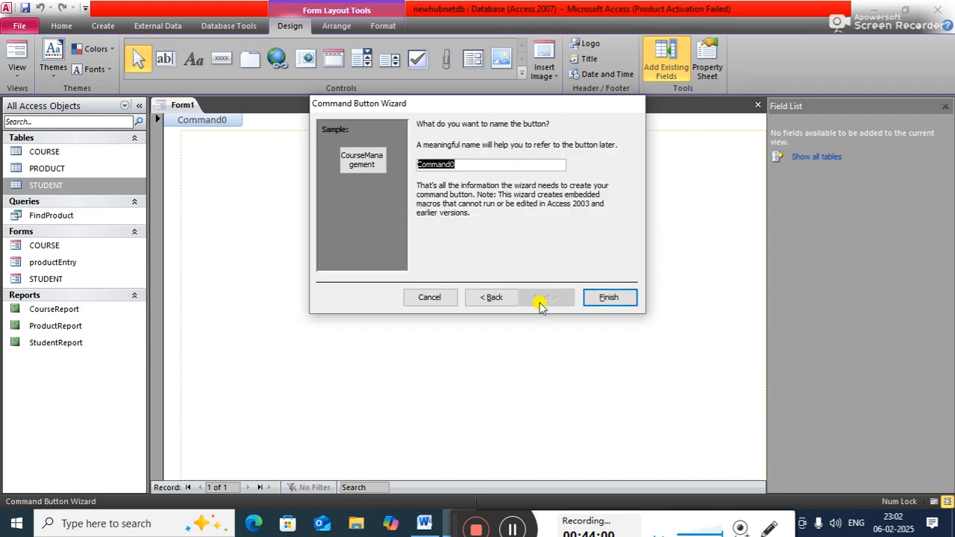
{"action": "left_click", "coordinate": [604, 295]}
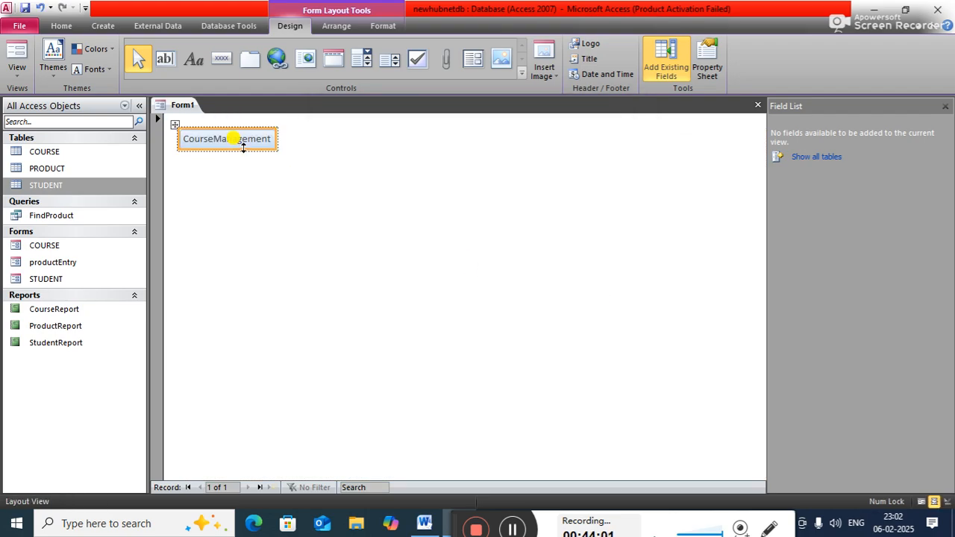
Step: Place a second command button below CourseManagement that opens the STUDENT form and shows all the records
{"action": "left_click", "coordinate": [221, 58]}
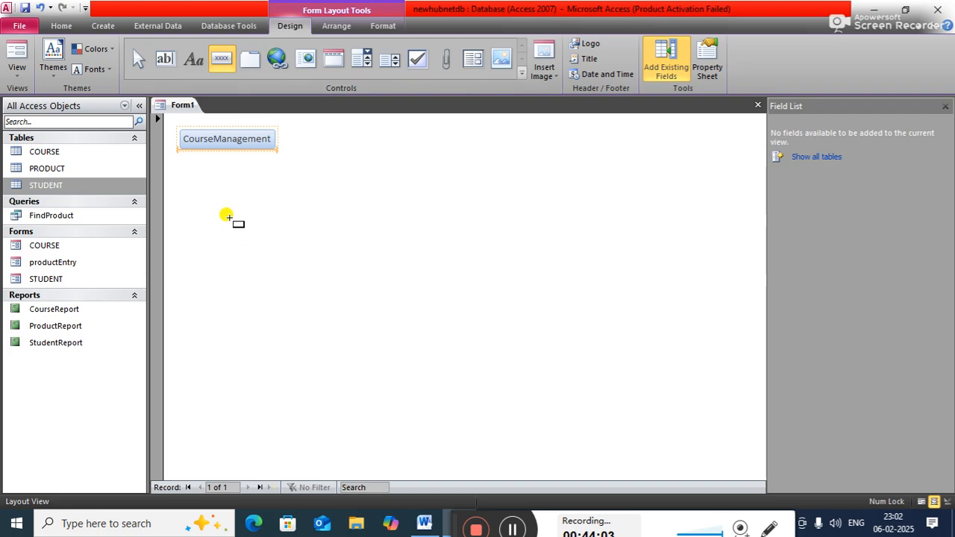
{"action": "left_click", "coordinate": [229, 217]}
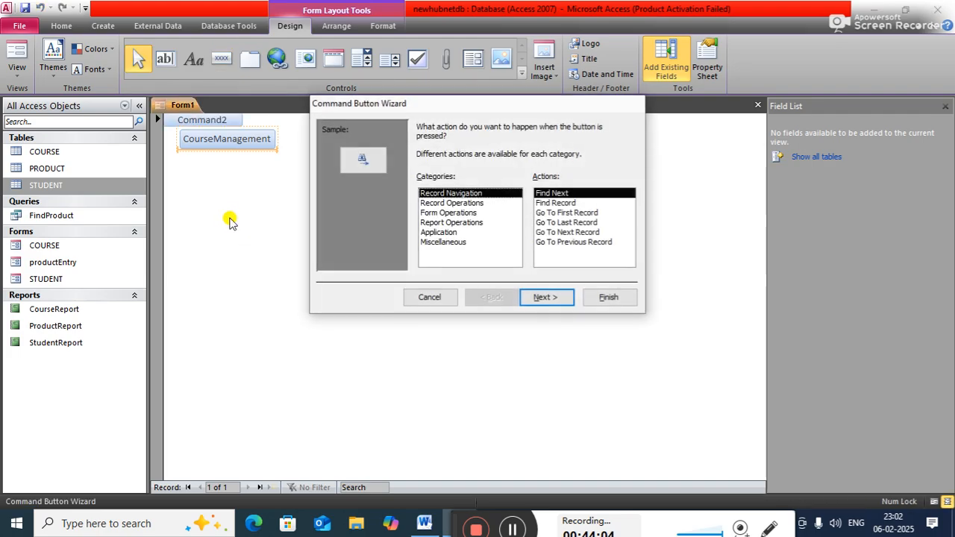
{"action": "left_click", "coordinate": [453, 213]}
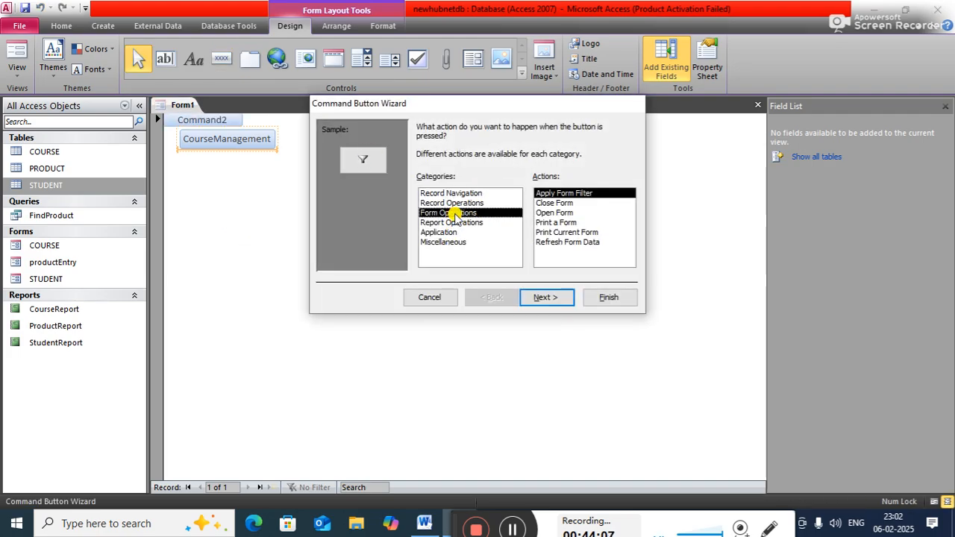
{"action": "left_click", "coordinate": [561, 213]}
{"action": "left_click", "coordinate": [554, 302]}
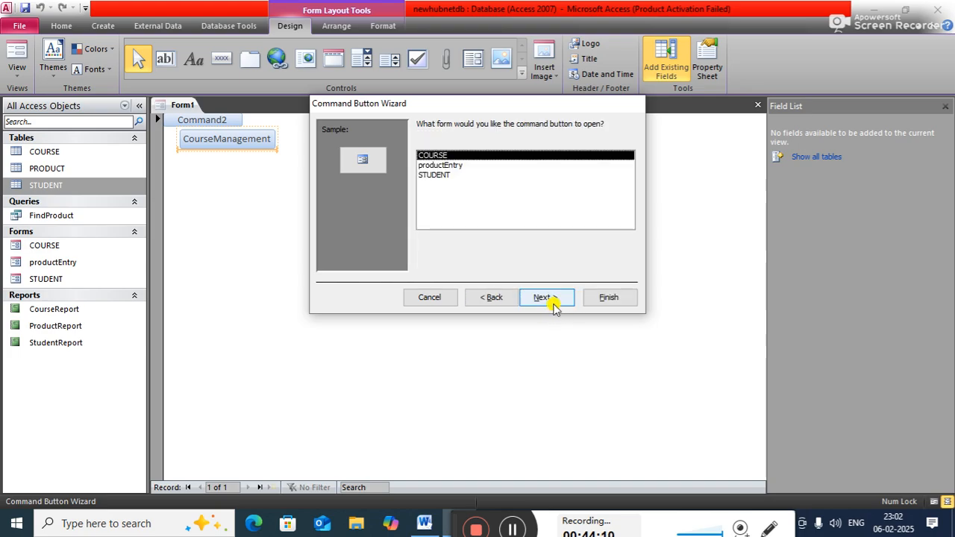
{"action": "left_click", "coordinate": [441, 176]}
{"action": "left_click", "coordinate": [546, 297]}
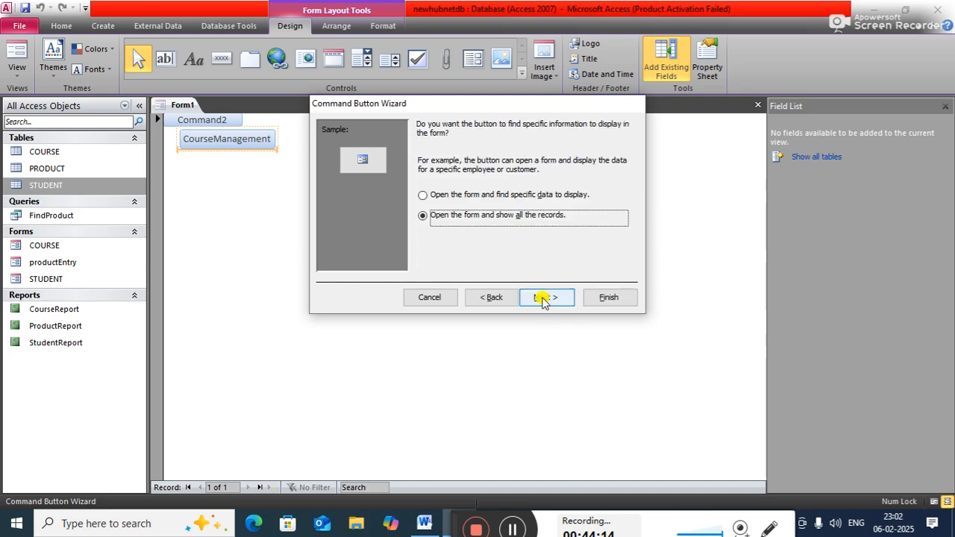
{"action": "left_click", "coordinate": [544, 297]}
Step: Caption the second button with the text StudentManagement and finish it with the default name
{"action": "left_click", "coordinate": [437, 185]}
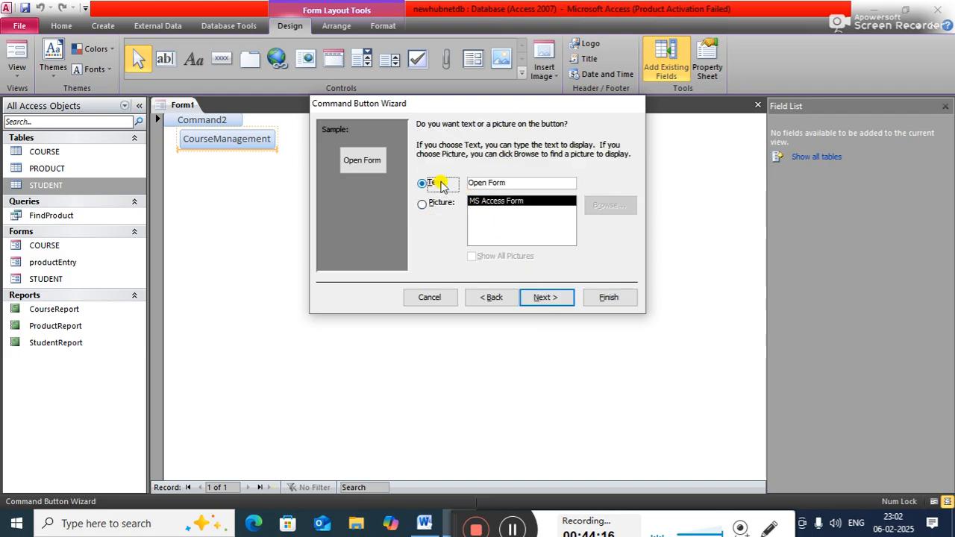
{"action": "left_click_drag", "start_coordinate": [510, 183], "coordinate": [434, 184]}
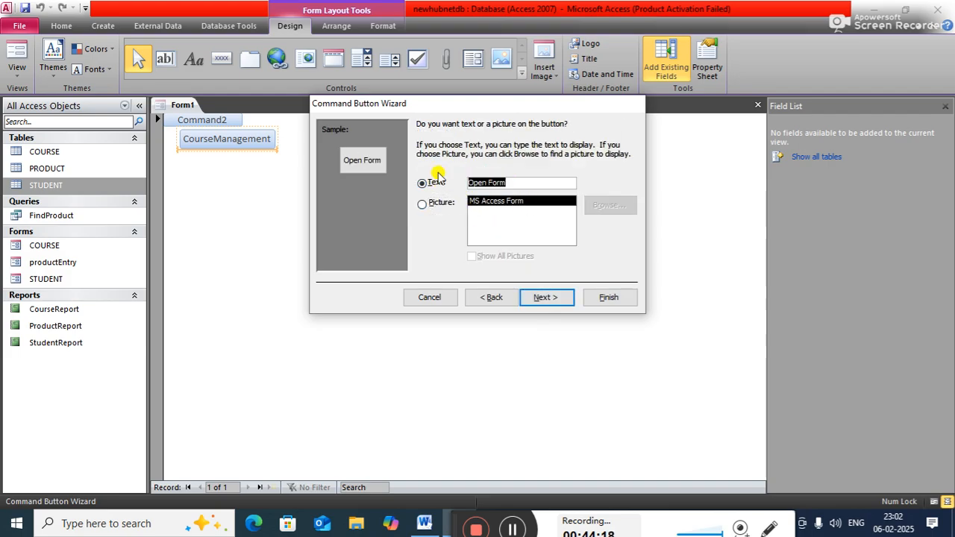
{"action": "type", "text": "StudentManagement"}
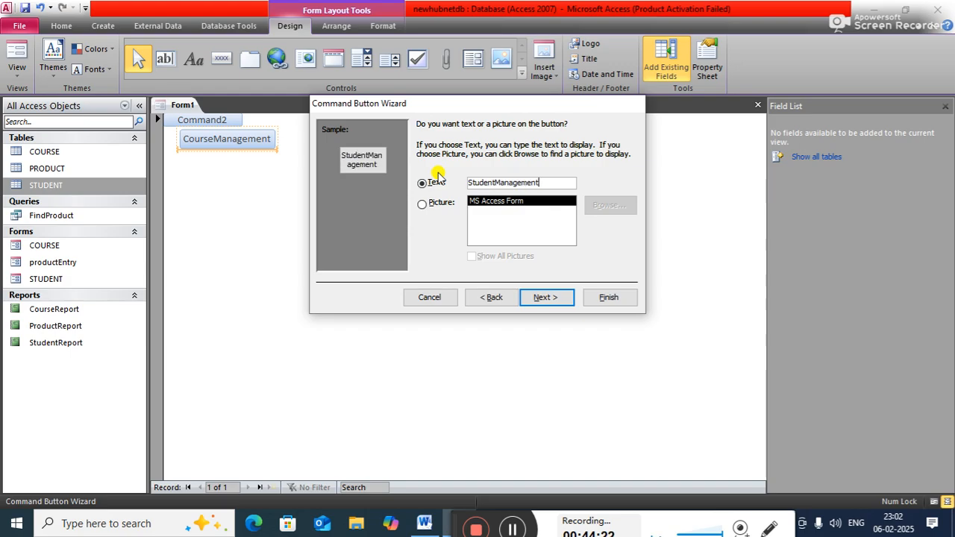
{"action": "left_click", "coordinate": [543, 295]}
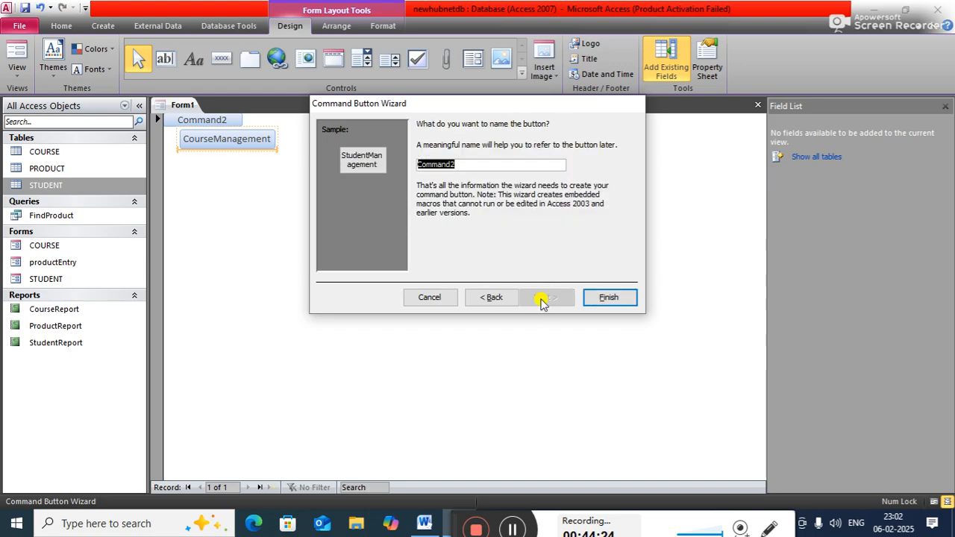
{"action": "left_click", "coordinate": [605, 297]}
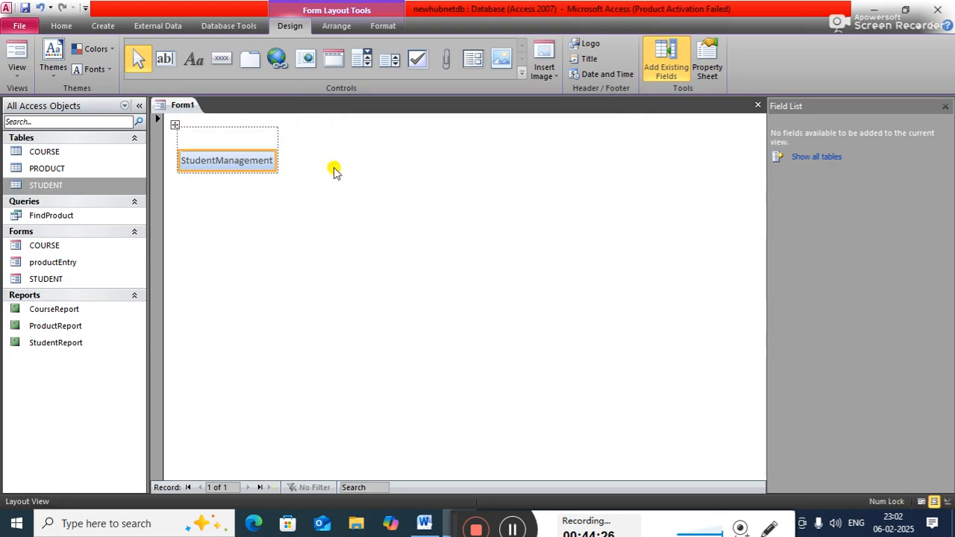
Step: Place a third command button below StudentManagement that opens the productEntry form and shows all the records
{"action": "left_click", "coordinate": [222, 59]}
{"action": "left_click", "coordinate": [219, 198]}
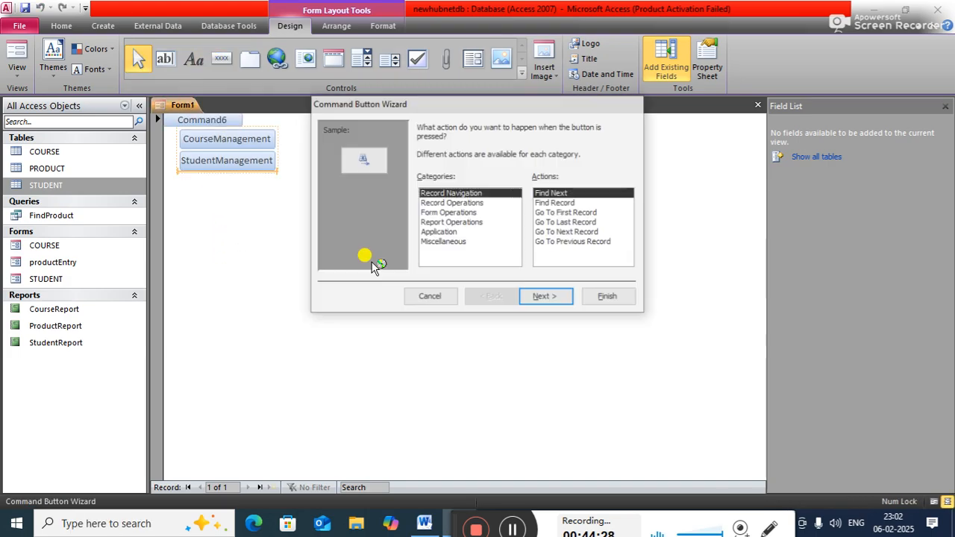
{"action": "left_click", "coordinate": [461, 213]}
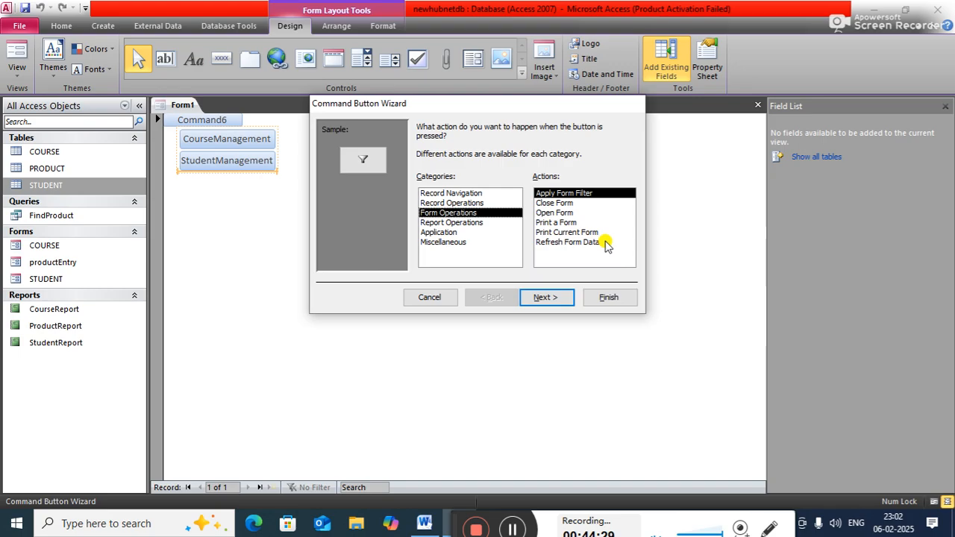
{"action": "left_click", "coordinate": [563, 213]}
{"action": "left_click", "coordinate": [558, 297]}
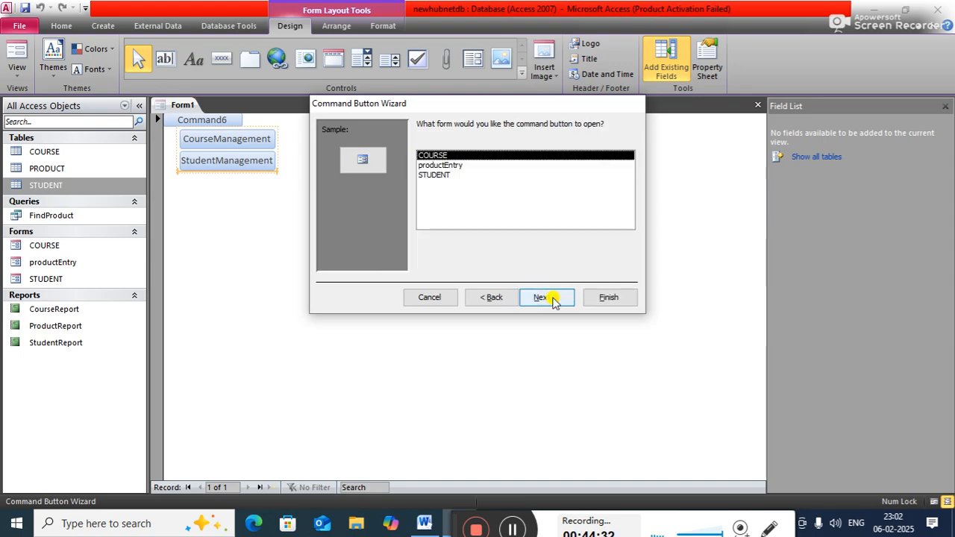
{"action": "left_click", "coordinate": [448, 165]}
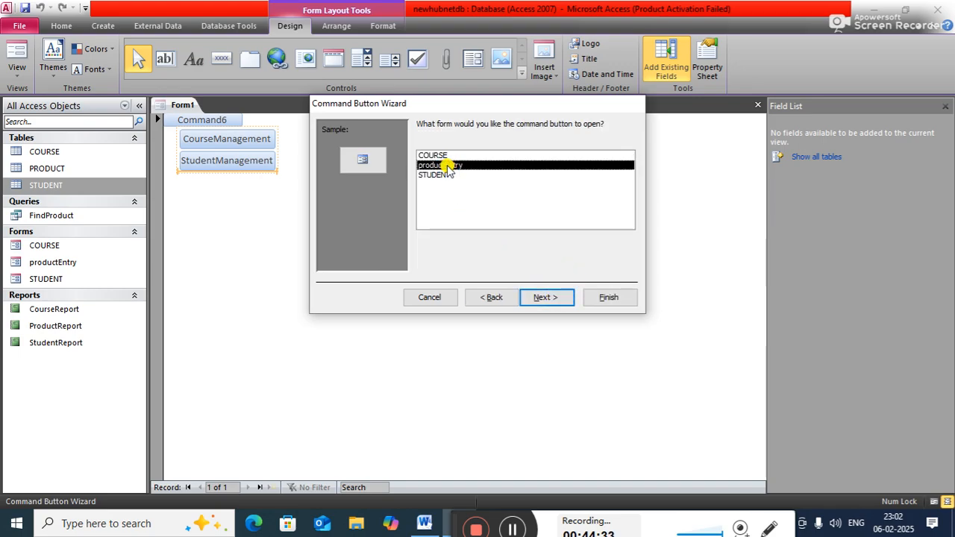
{"action": "left_click", "coordinate": [549, 297]}
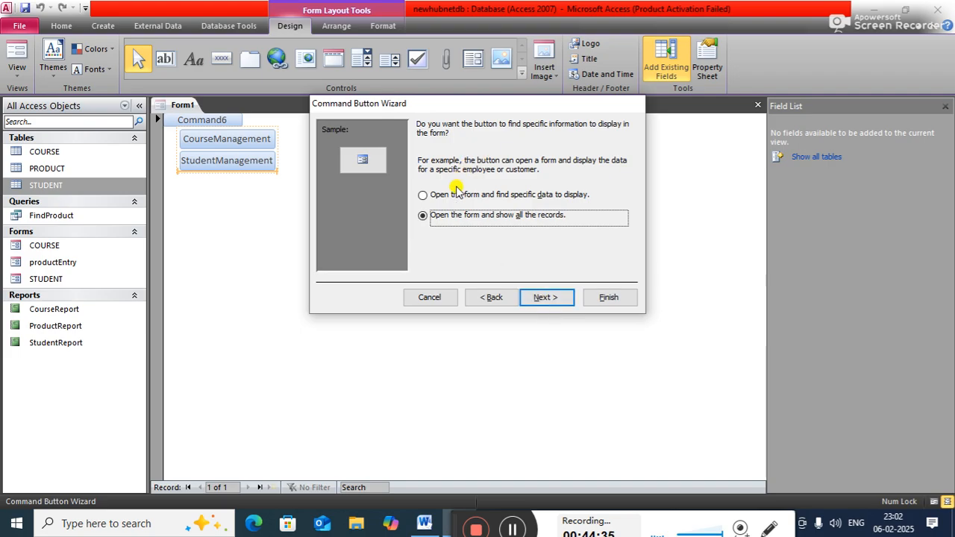
{"action": "left_click", "coordinate": [545, 298]}
Step: Caption the third button with the text ProductManagement and finish it with the default name
{"action": "left_click", "coordinate": [426, 182]}
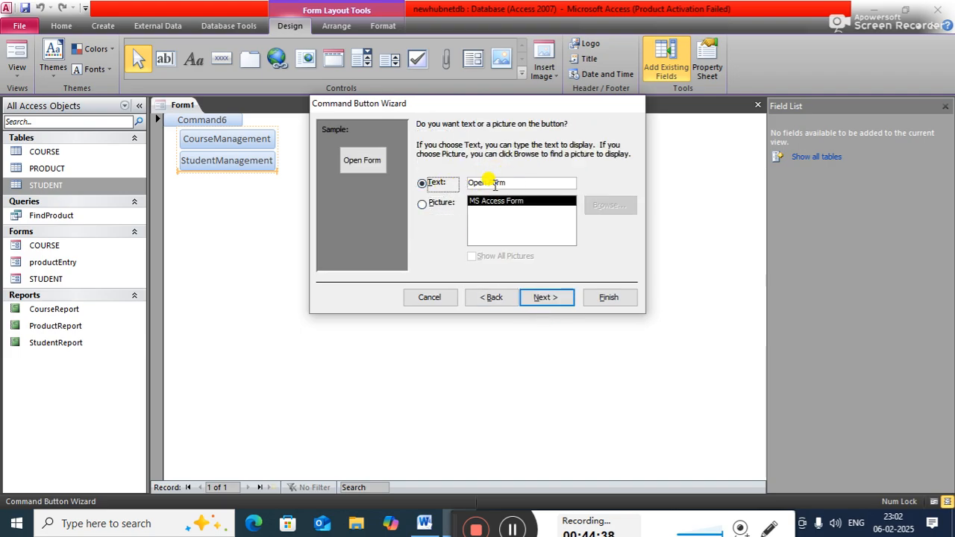
{"action": "left_click_drag", "start_coordinate": [511, 182], "coordinate": [411, 149]}
{"action": "type", "text": "Pro"}
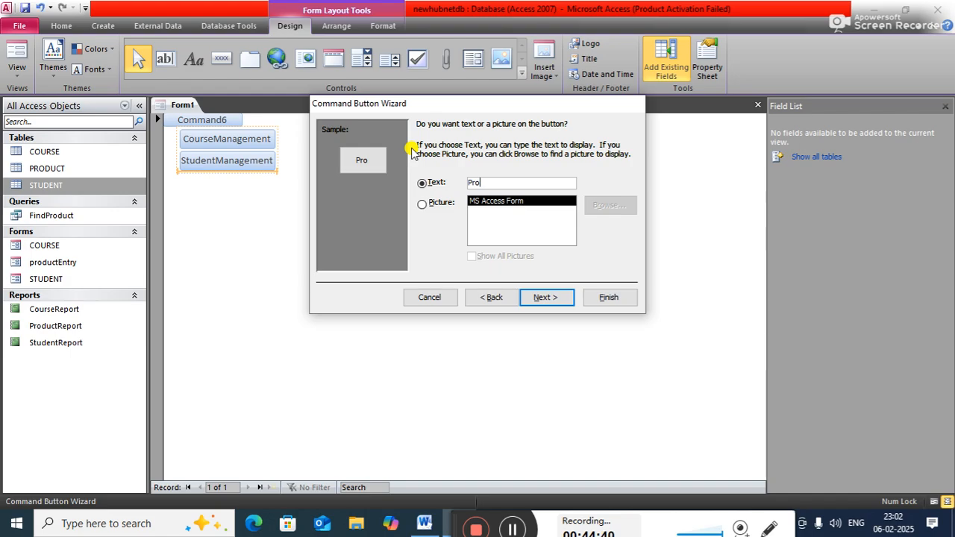
{"action": "type", "text": "ductManagement"}
{"action": "left_click", "coordinate": [533, 298]}
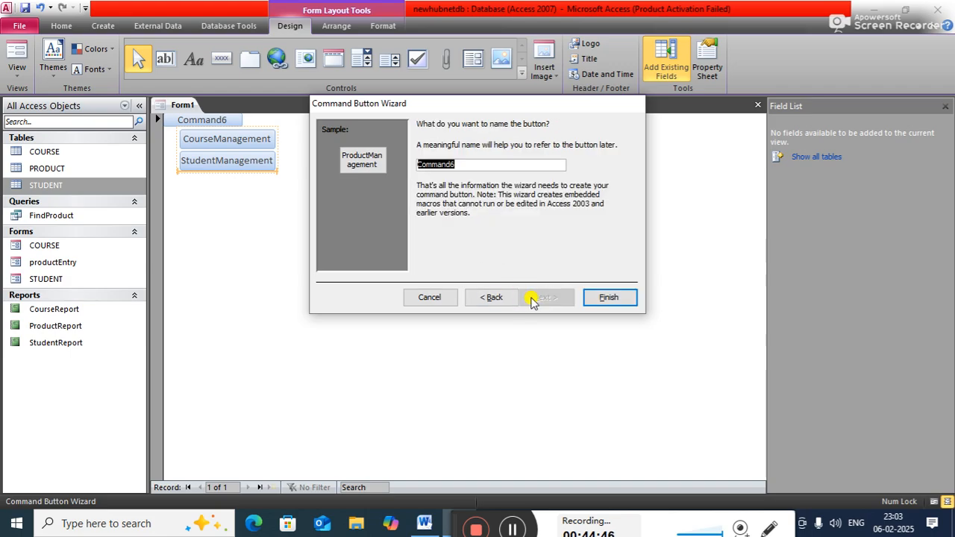
{"action": "left_click", "coordinate": [613, 296]}
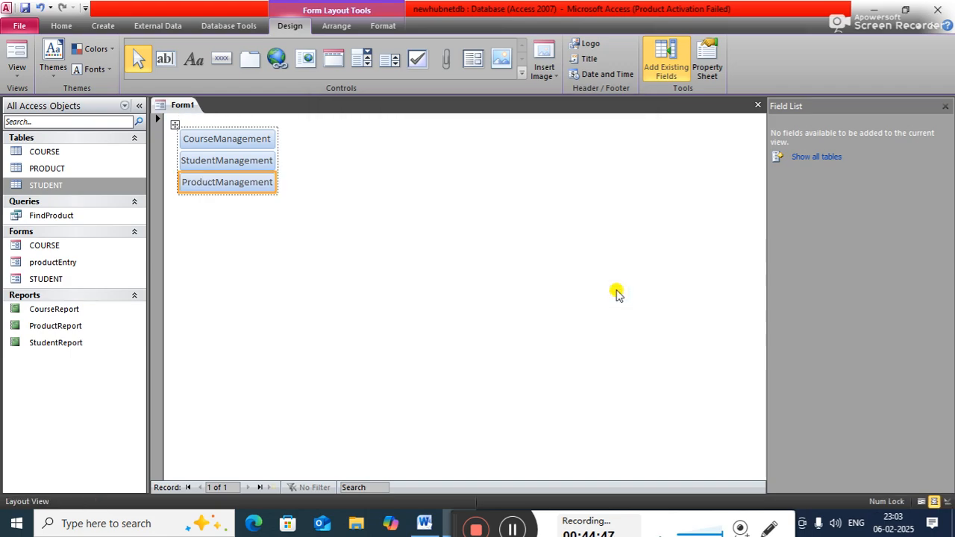
Step: Add a command button below ProductManagement that quits the application, showing the text Quit App and keeping the default name
{"action": "left_click", "coordinate": [218, 65]}
{"action": "left_click", "coordinate": [189, 212]}
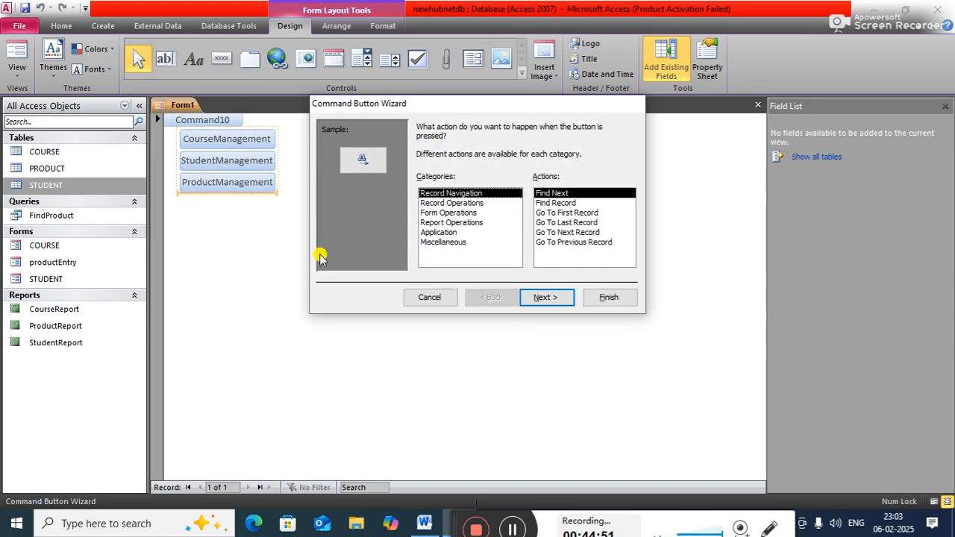
{"action": "left_click", "coordinate": [440, 233]}
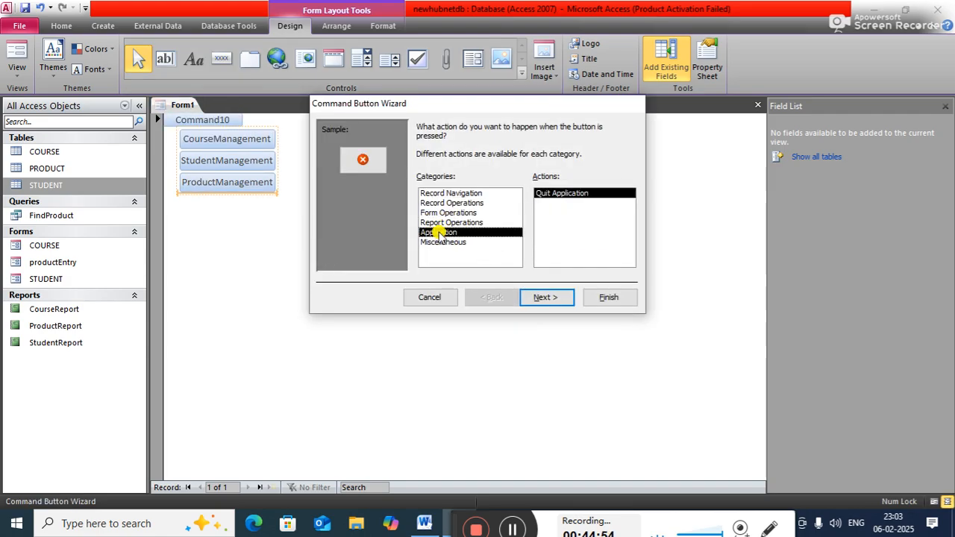
{"action": "left_click", "coordinate": [547, 299]}
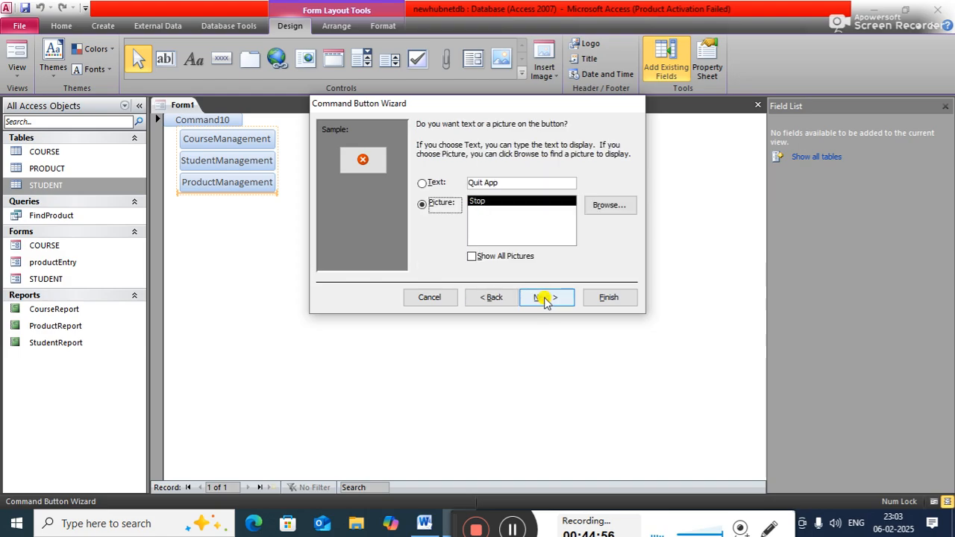
{"action": "left_click", "coordinate": [435, 183]}
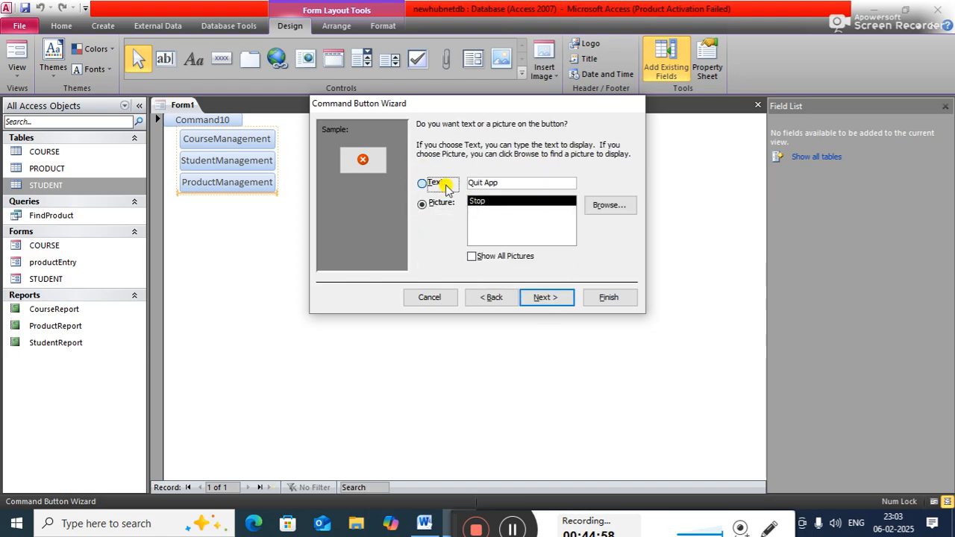
{"action": "left_click", "coordinate": [528, 296]}
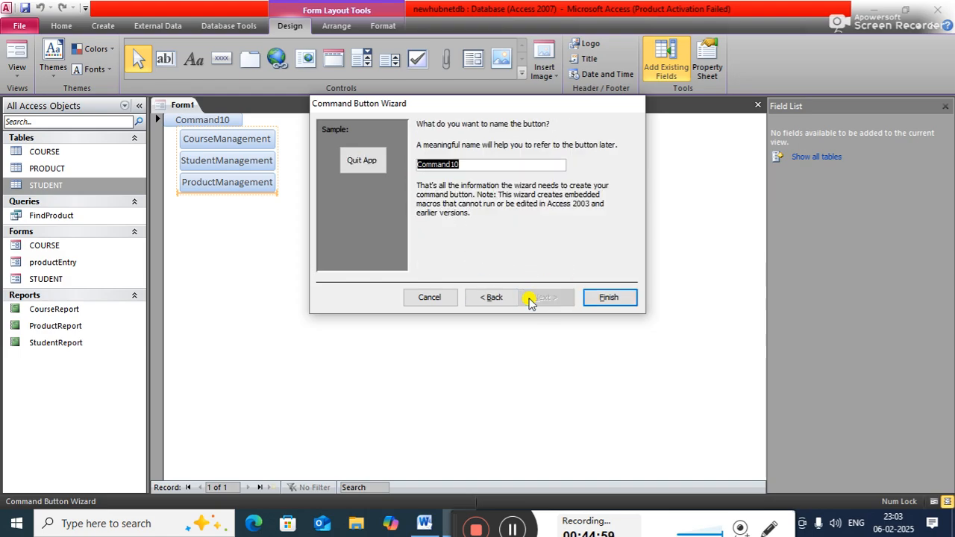
{"action": "left_click", "coordinate": [610, 297]}
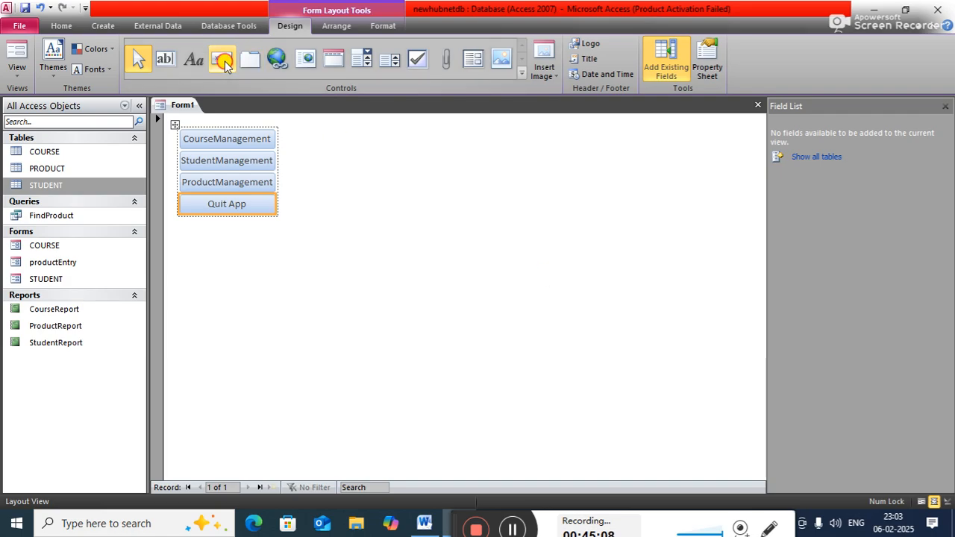
Step: Place a command button below Quit App that uses the Open Report operation to open CourseReport
{"action": "left_click", "coordinate": [223, 62]}
{"action": "left_click", "coordinate": [262, 258]}
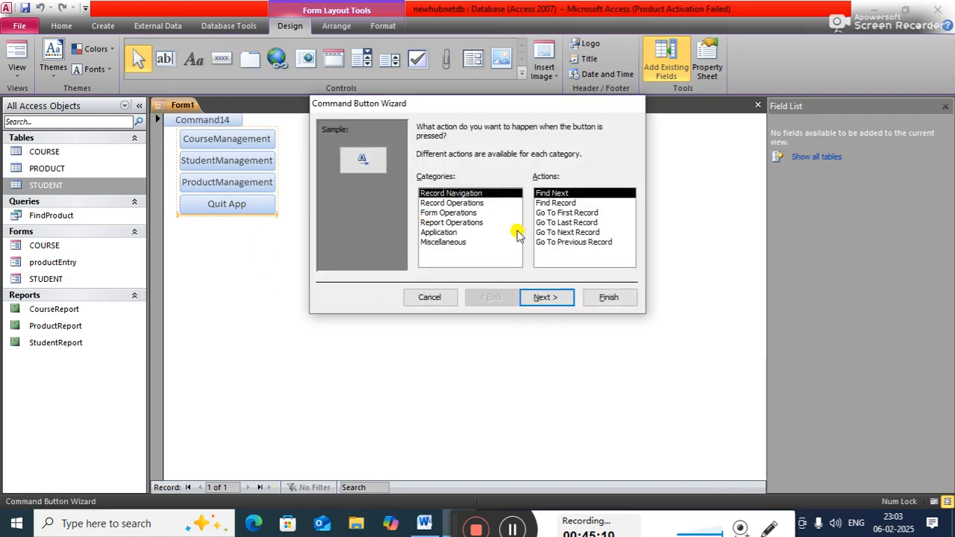
{"action": "left_click", "coordinate": [451, 205]}
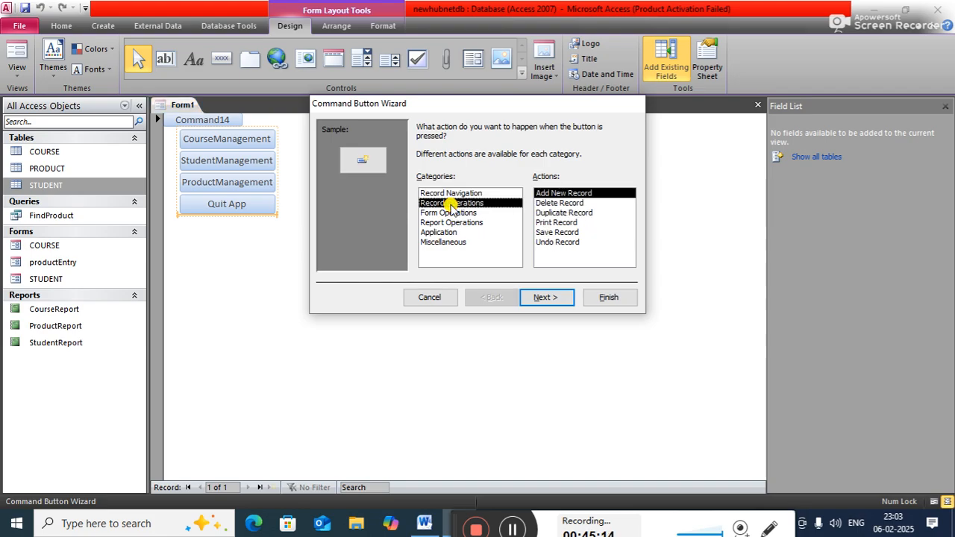
{"action": "left_click", "coordinate": [445, 194]}
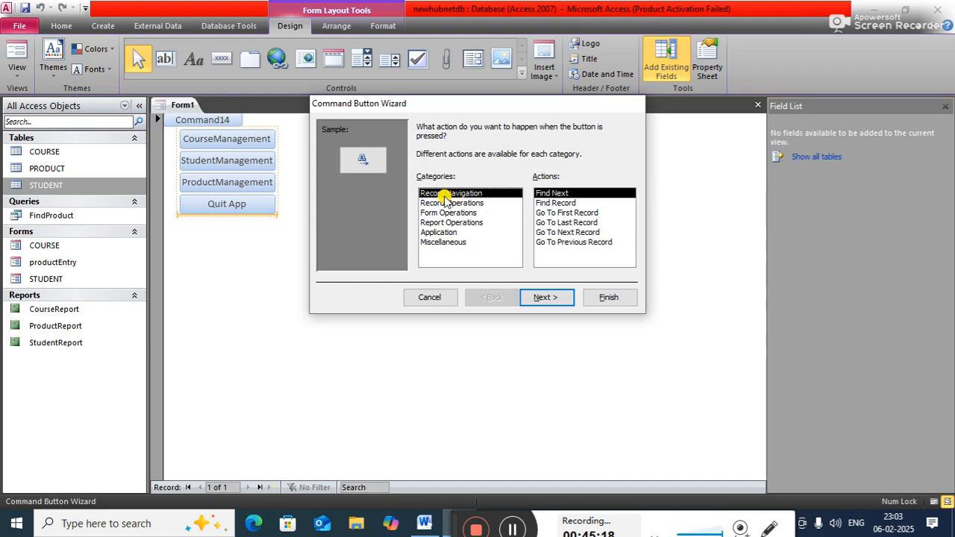
{"action": "left_click", "coordinate": [440, 223]}
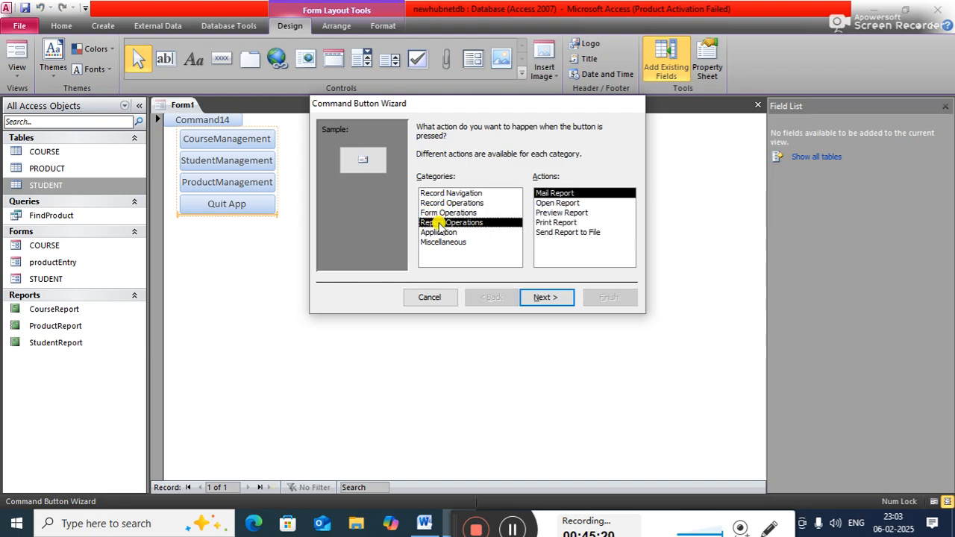
{"action": "left_click", "coordinate": [440, 244]}
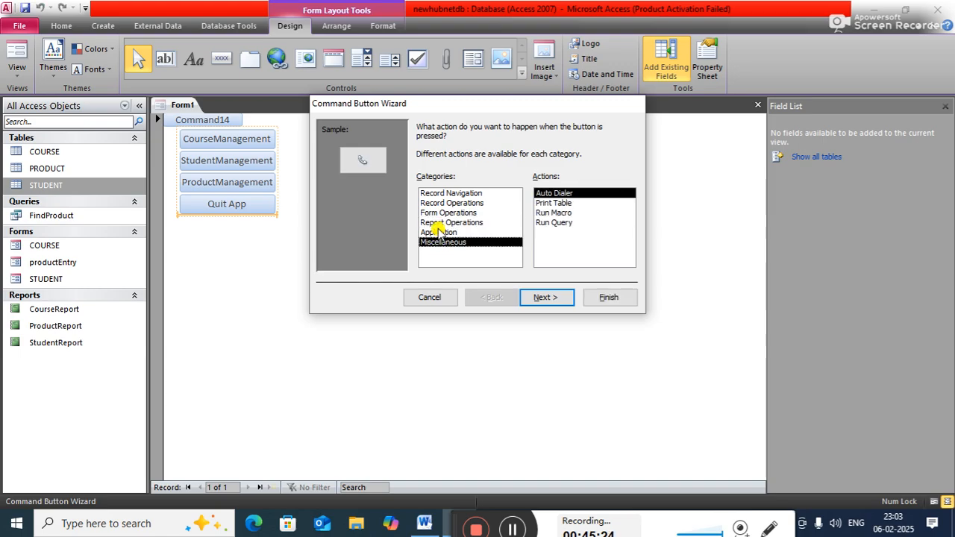
{"action": "left_click", "coordinate": [437, 224]}
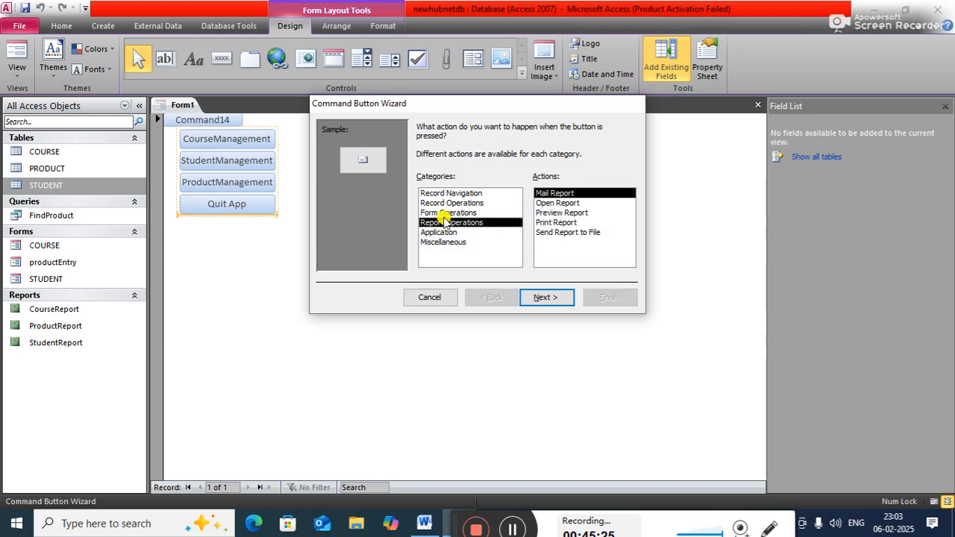
{"action": "left_click", "coordinate": [567, 203]}
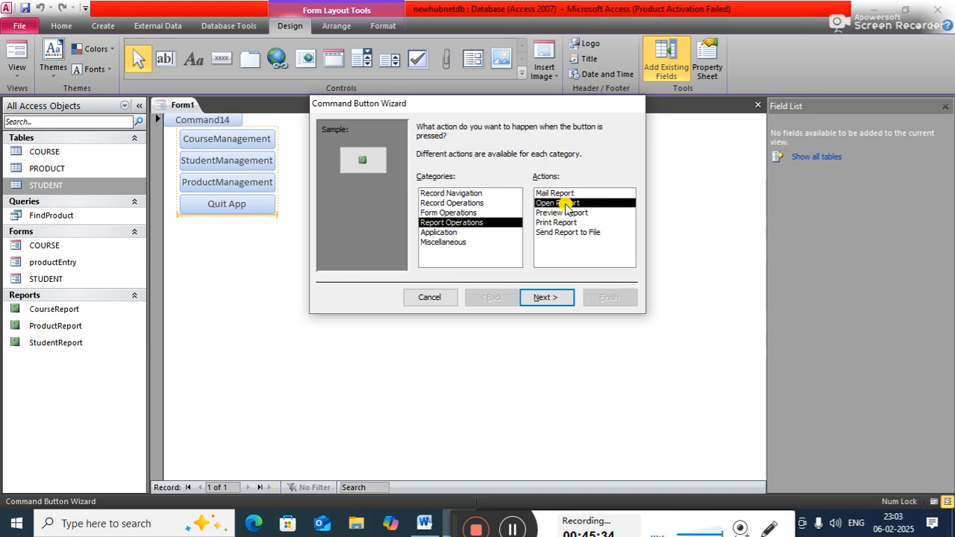
{"action": "left_click", "coordinate": [542, 299]}
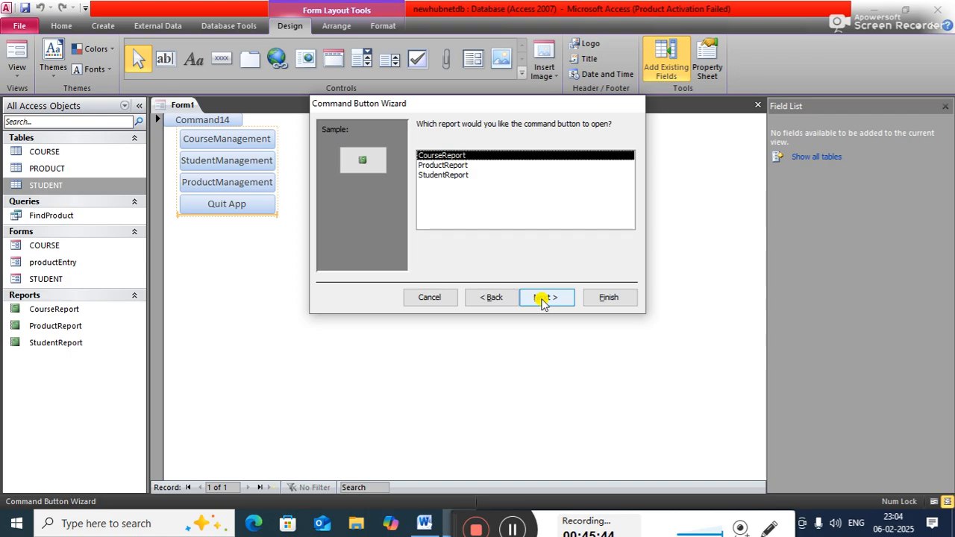
{"action": "left_click", "coordinate": [542, 299]}
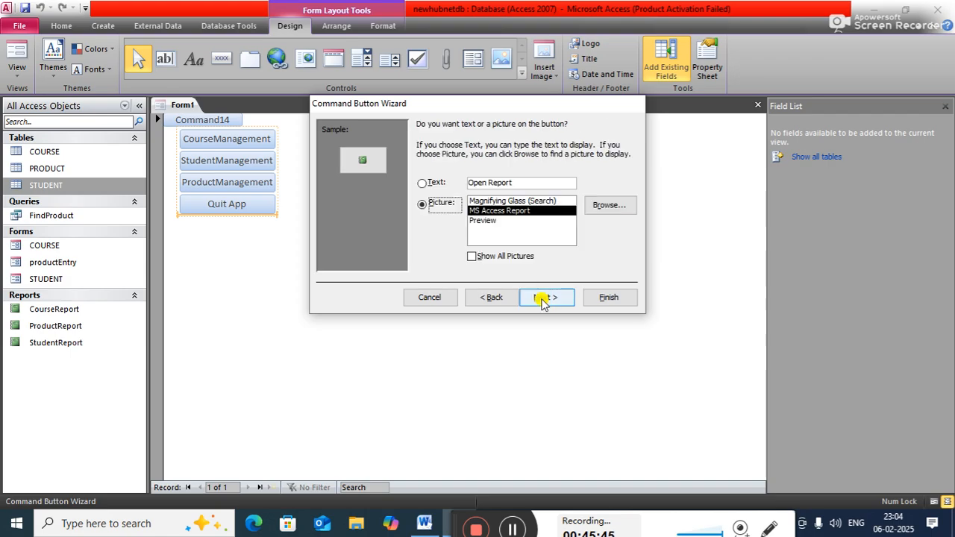
Step: Caption the new report button with the text CourseReport and finish it with the default name
{"action": "left_click", "coordinate": [439, 185]}
{"action": "left_click_drag", "start_coordinate": [514, 183], "coordinate": [452, 182]}
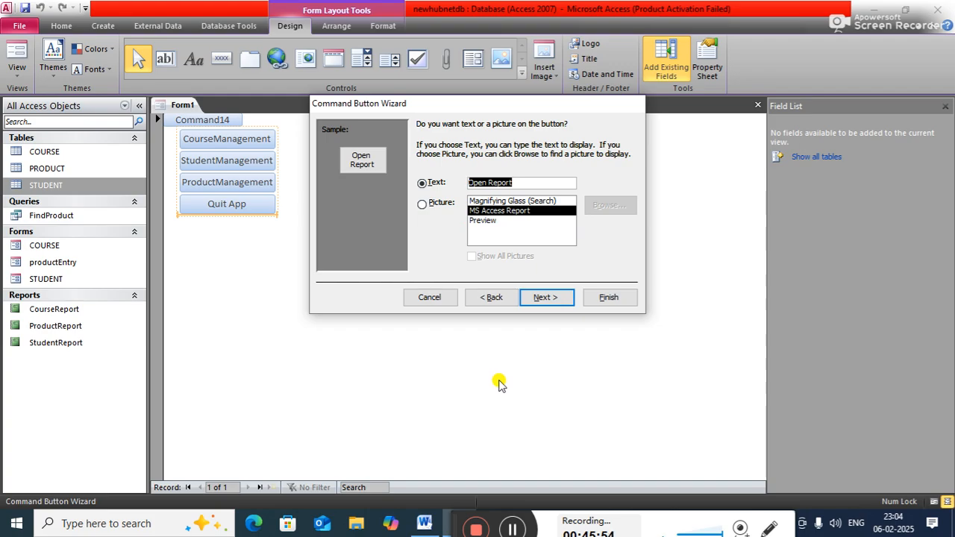
{"action": "type", "text": "Course"}
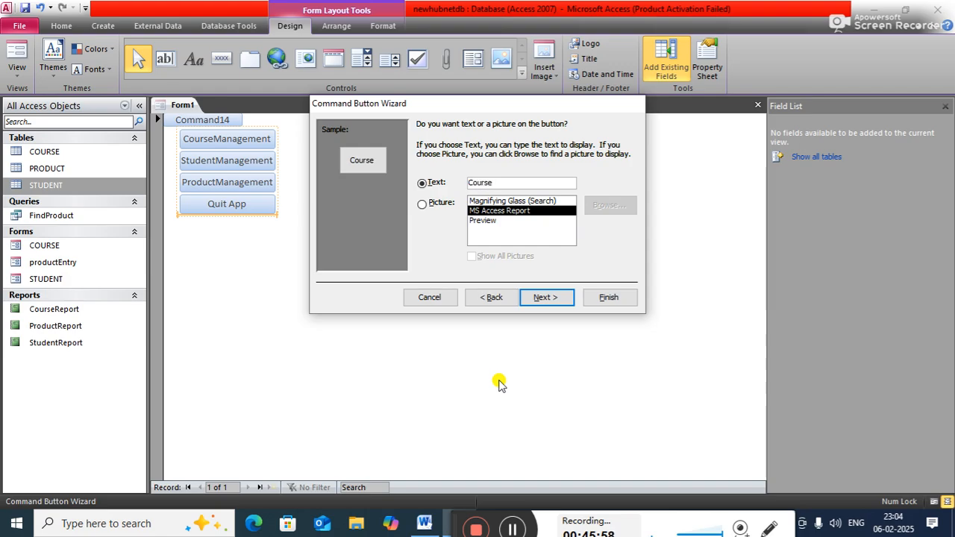
{"action": "type", "text": "Report"}
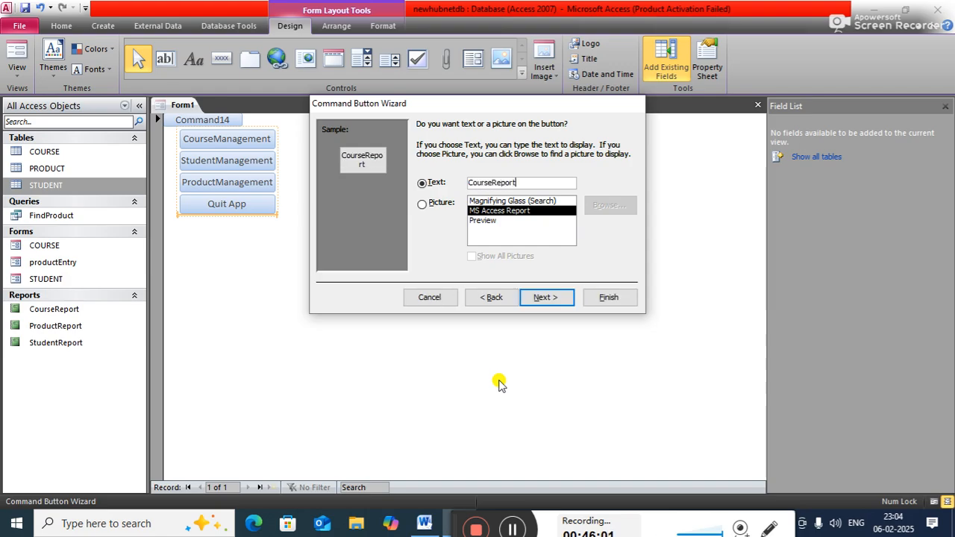
{"action": "left_click", "coordinate": [542, 297]}
{"action": "left_click", "coordinate": [490, 297]}
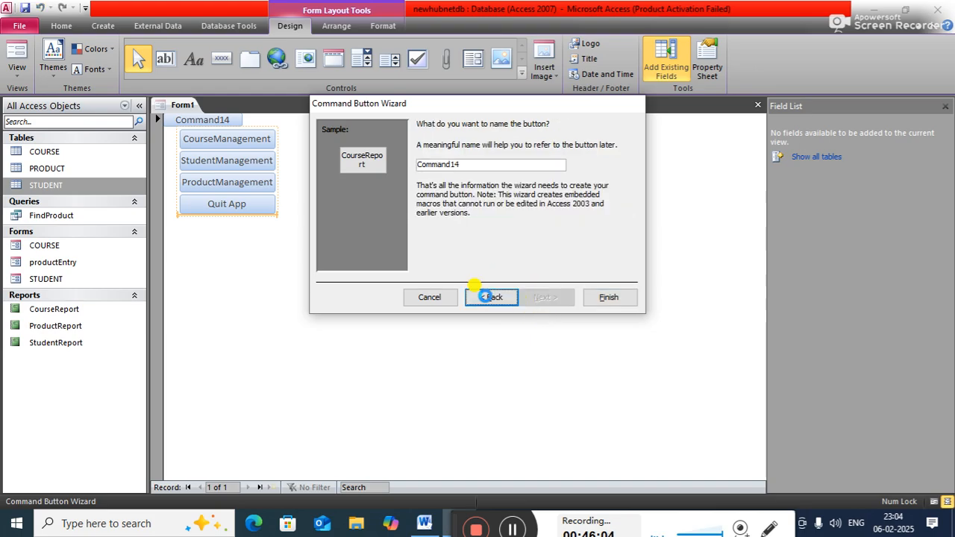
{"action": "left_click", "coordinate": [489, 298]}
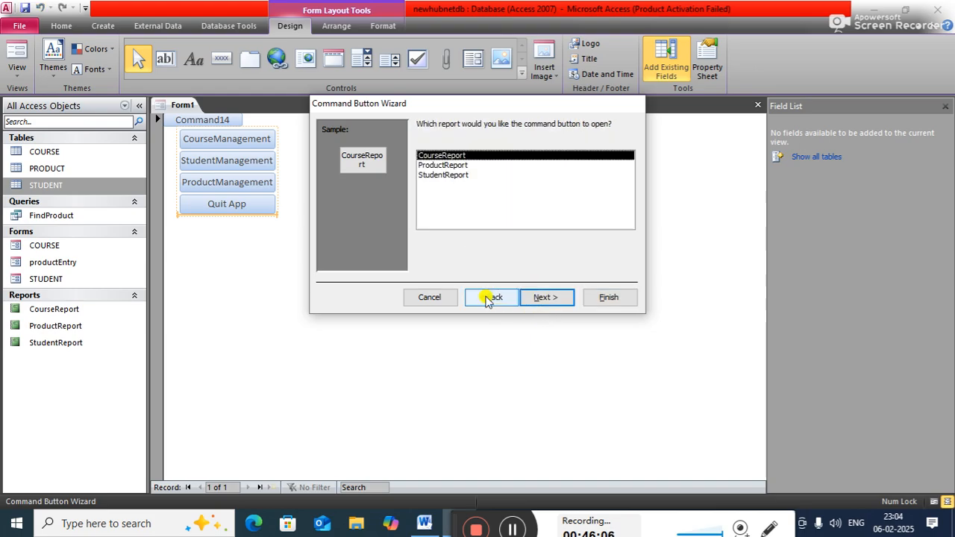
{"action": "left_click", "coordinate": [552, 297]}
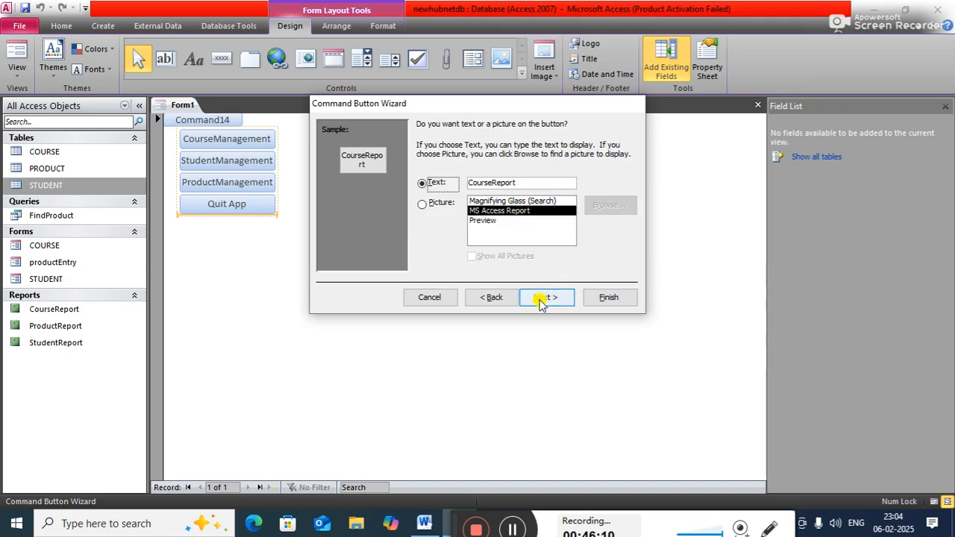
{"action": "left_click", "coordinate": [543, 297]}
{"action": "left_click", "coordinate": [607, 297]}
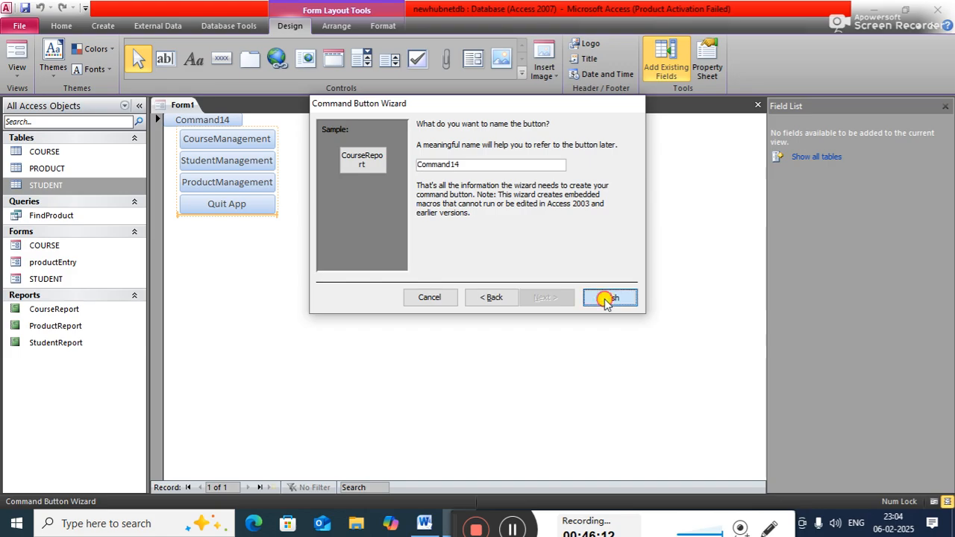
Step: Place a command button below CourseReport that uses the Open Report operation to open StudentReport
{"action": "left_click", "coordinate": [218, 63]}
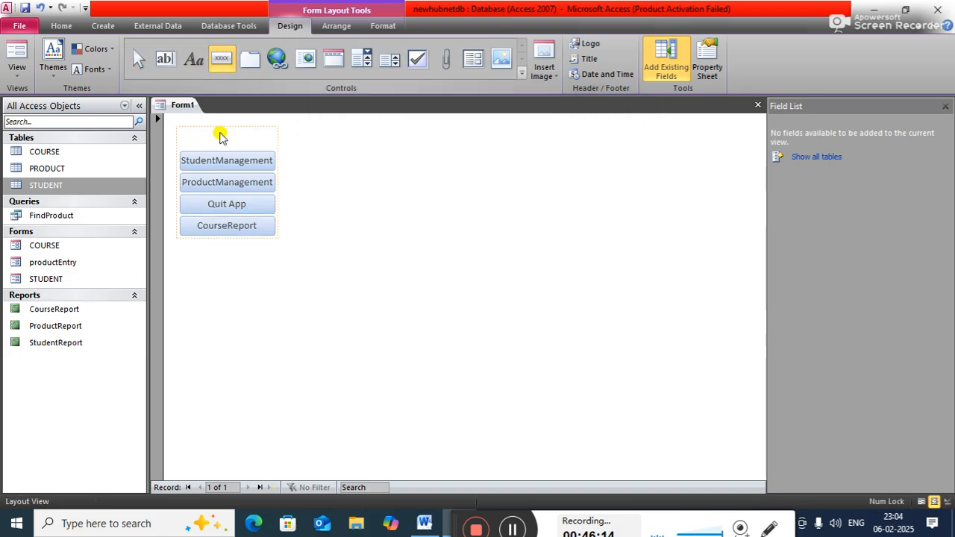
{"action": "left_click", "coordinate": [213, 274]}
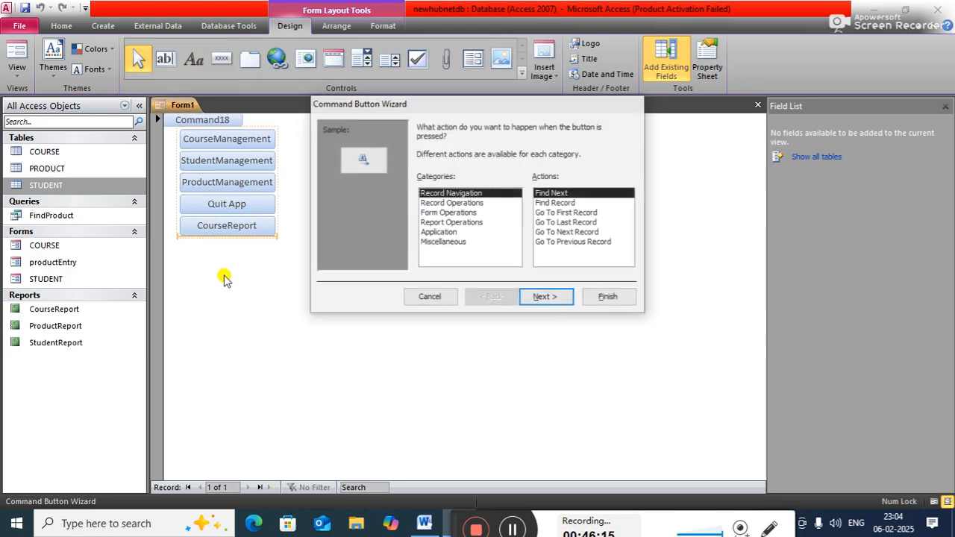
{"action": "left_click", "coordinate": [453, 222]}
{"action": "left_click", "coordinate": [561, 204]}
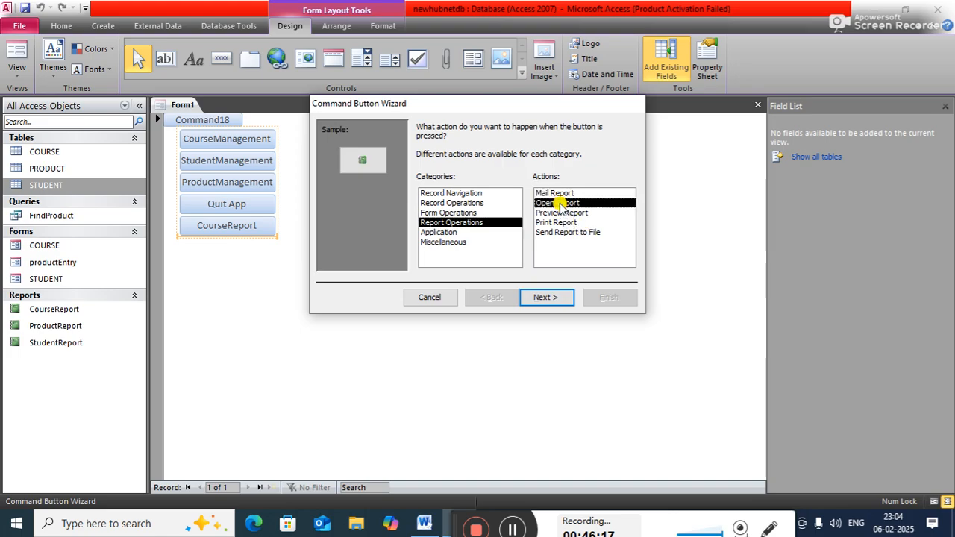
{"action": "left_click", "coordinate": [552, 297]}
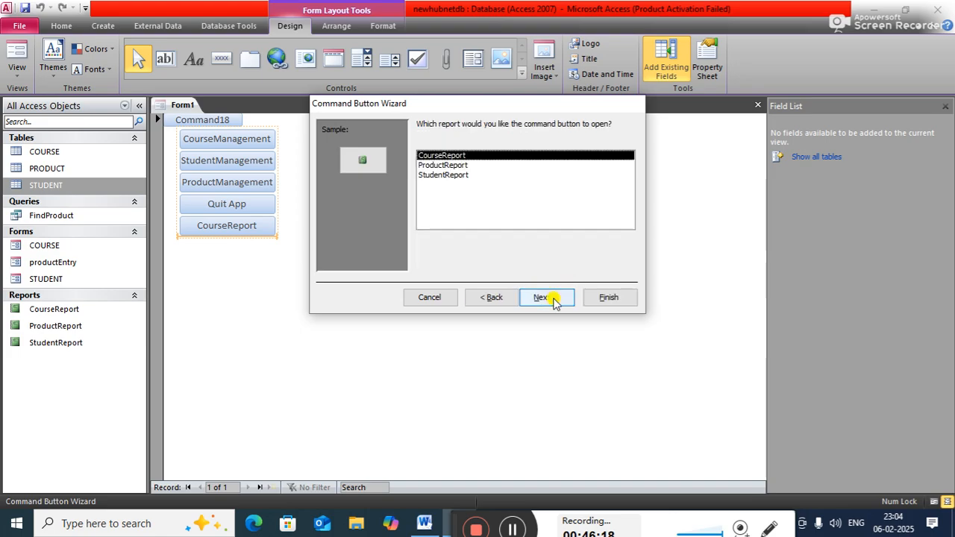
{"action": "left_click", "coordinate": [454, 165]}
{"action": "left_click", "coordinate": [453, 175]}
{"action": "left_click", "coordinate": [552, 299]}
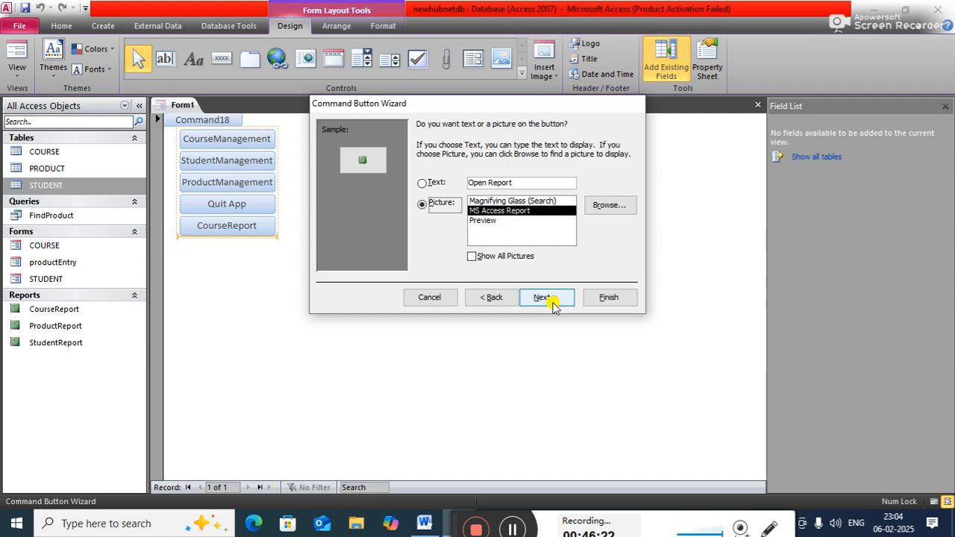
Step: Caption the button with the text StudentReport and finish it with the default name
{"action": "left_click", "coordinate": [431, 183]}
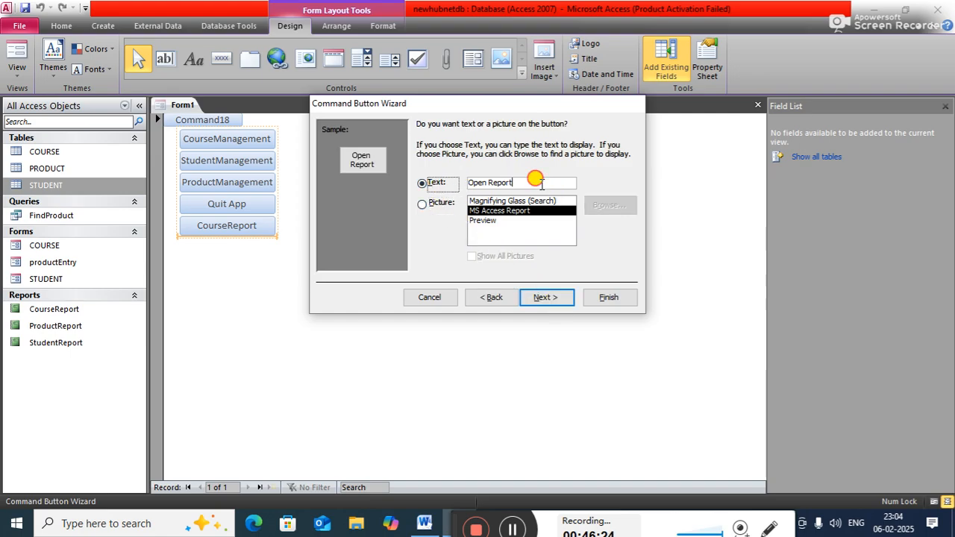
{"action": "left_click", "coordinate": [542, 183]}
{"action": "key", "text": "BackSpace"}
{"action": "key", "text": "BackSpace"}
{"action": "key", "text": "BackSpace"}
{"action": "key", "text": "BackSpace"}
{"action": "key", "text": "BackSpace"}
{"action": "key", "text": "BackSpace"}
{"action": "key", "text": "BackSpace"}
{"action": "key", "text": "BackSpace"}
{"action": "key", "text": "BackSpace"}
{"action": "key", "text": "BackSpace"}
{"action": "key", "text": "BackSpace"}
{"action": "type", "text": "Student"}
{"action": "type", "text": "Repro"}
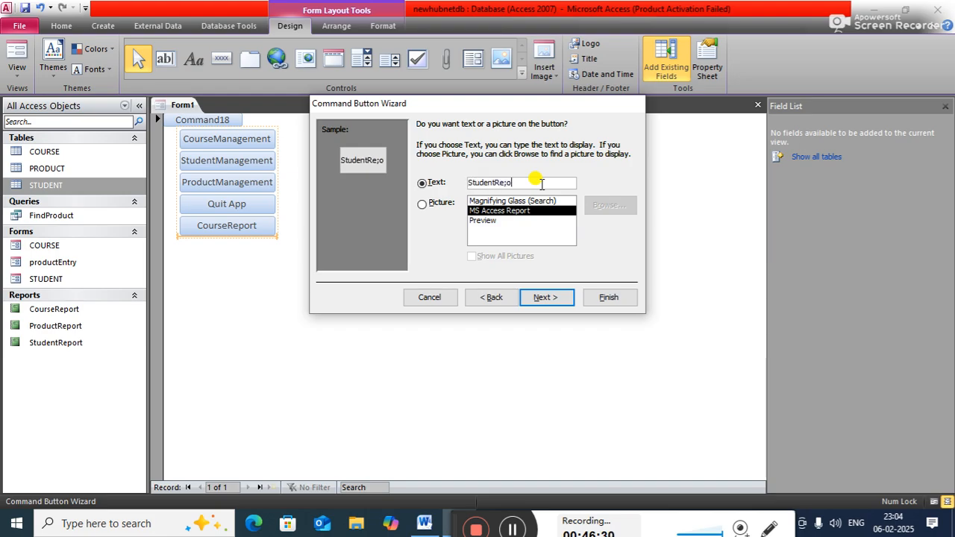
{"action": "key", "text": "BackSpace"}
{"action": "key", "text": "BackSpace"}
{"action": "type", "text": "ort"}
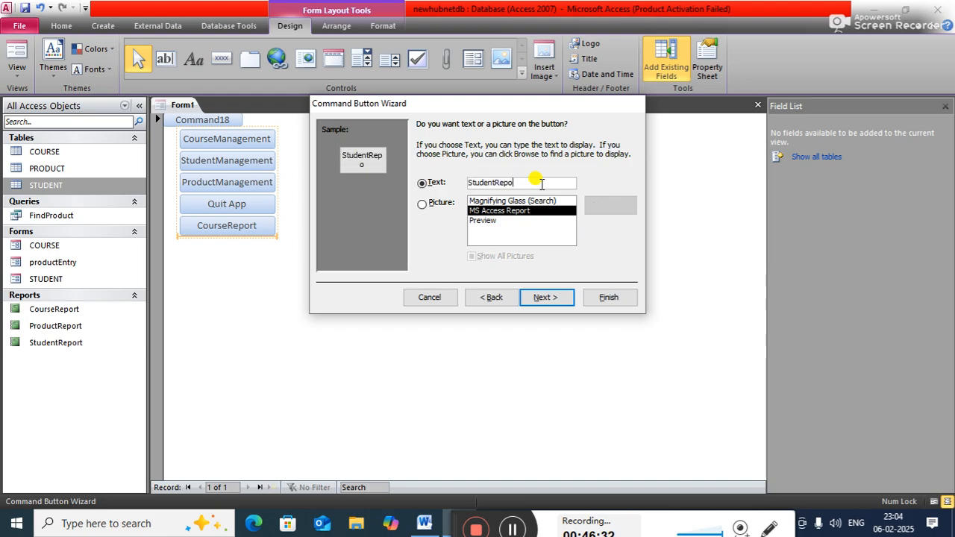
{"action": "left_click", "coordinate": [547, 297]}
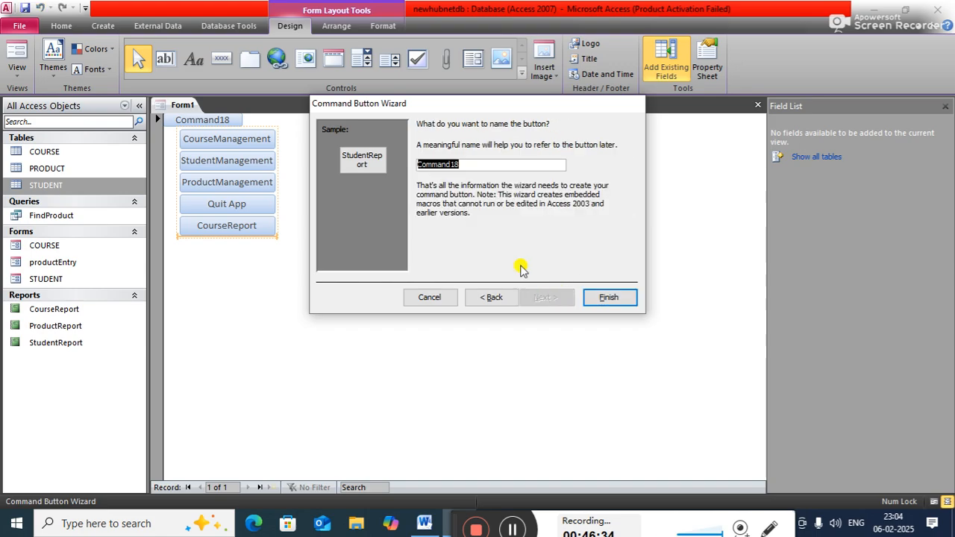
{"action": "left_click", "coordinate": [608, 297]}
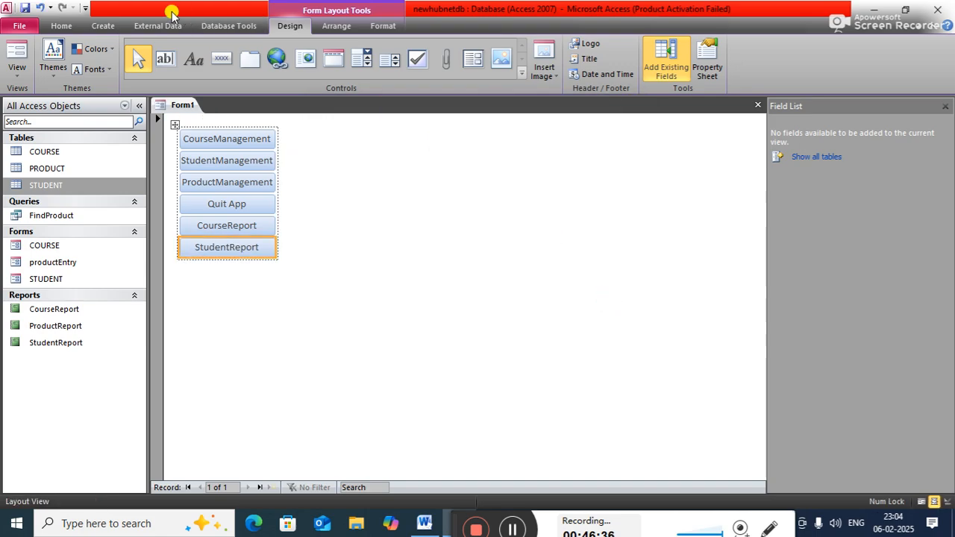
Step: Place a command button below StudentReport that uses the Open Report operation to open ProductReport
{"action": "left_click", "coordinate": [222, 59]}
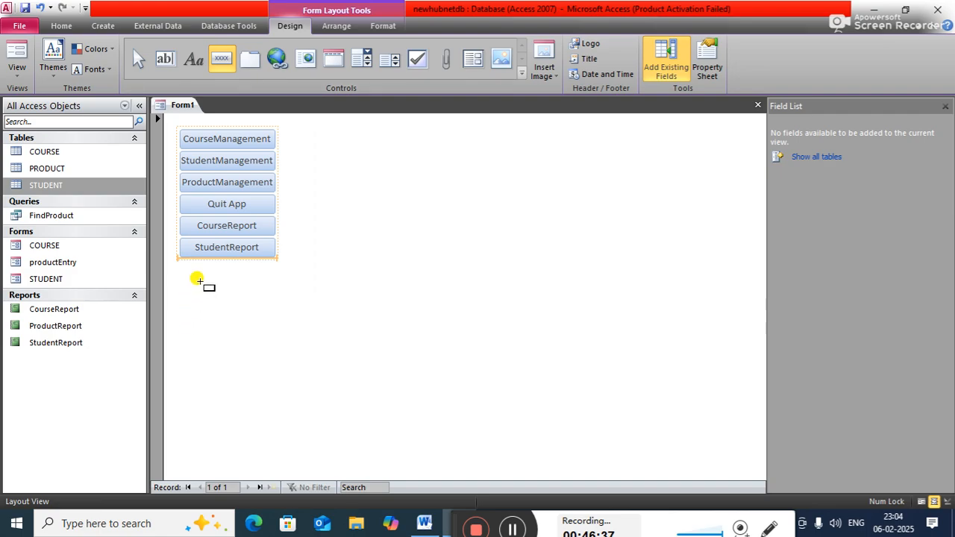
{"action": "left_click", "coordinate": [196, 289]}
{"action": "left_click", "coordinate": [455, 222]}
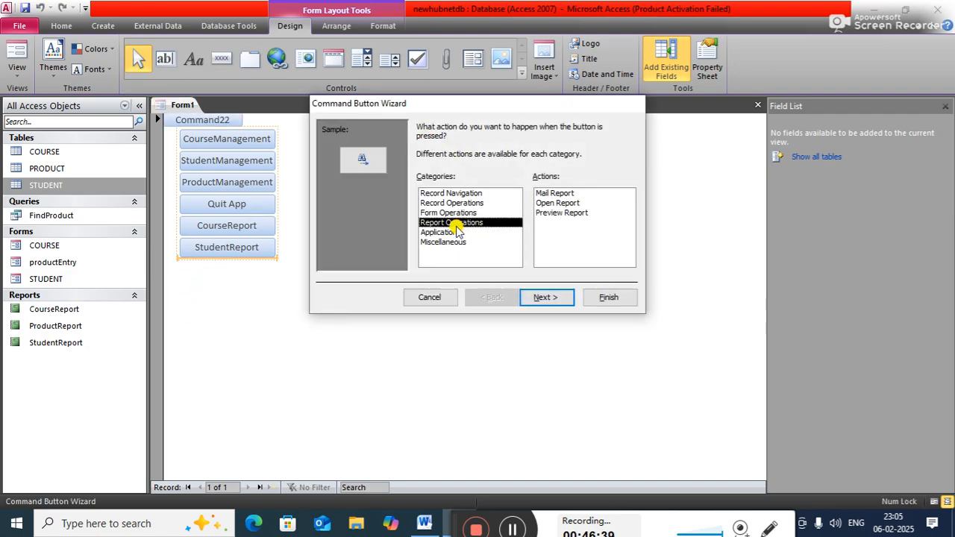
{"action": "left_click", "coordinate": [558, 203]}
{"action": "left_click", "coordinate": [548, 299]}
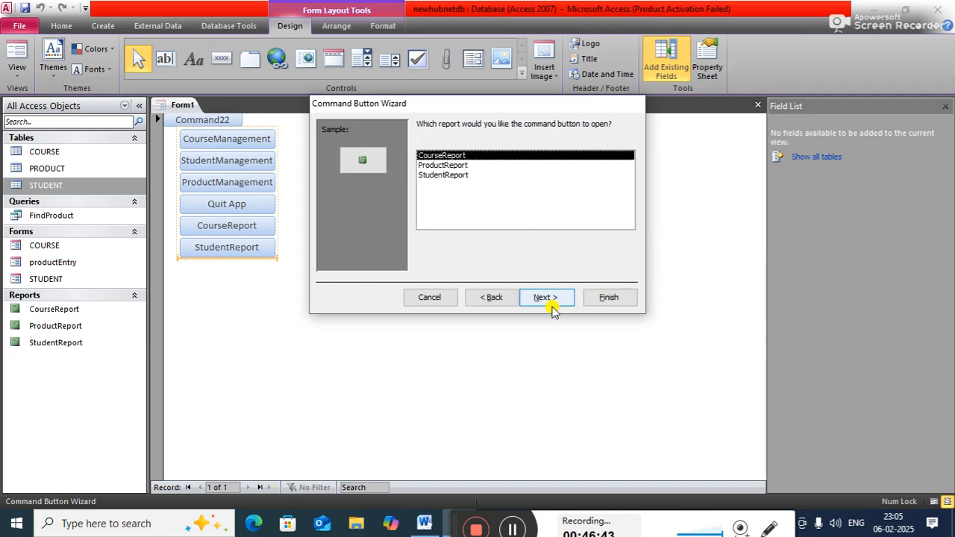
{"action": "left_click", "coordinate": [445, 176]}
{"action": "left_click", "coordinate": [440, 165]}
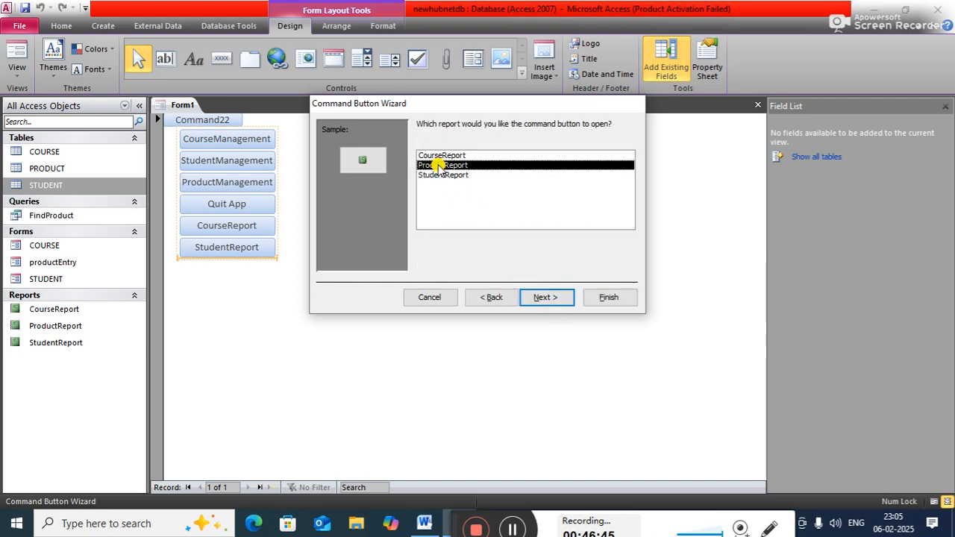
{"action": "left_click", "coordinate": [544, 298]}
Step: Caption the button with the text ProductReport and finish it with the default name
{"action": "left_click", "coordinate": [436, 183]}
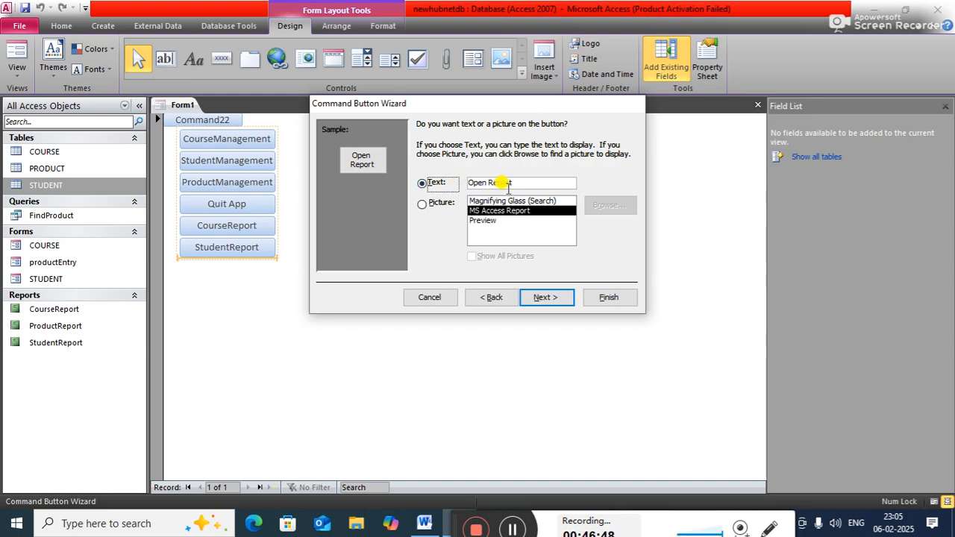
{"action": "key", "text": "Tab"}
{"action": "type", "text": "ProductRepor"}
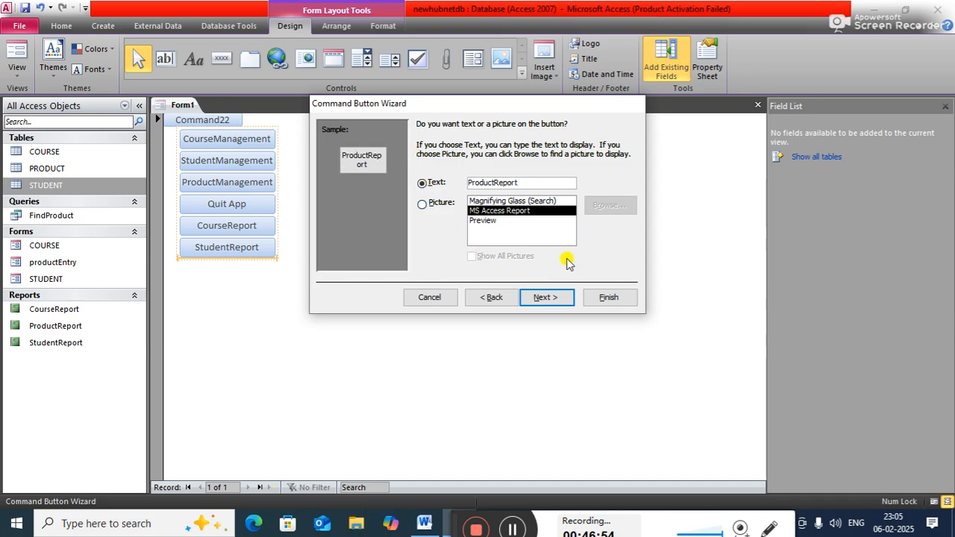
{"action": "left_click", "coordinate": [545, 298]}
{"action": "left_click", "coordinate": [608, 298]}
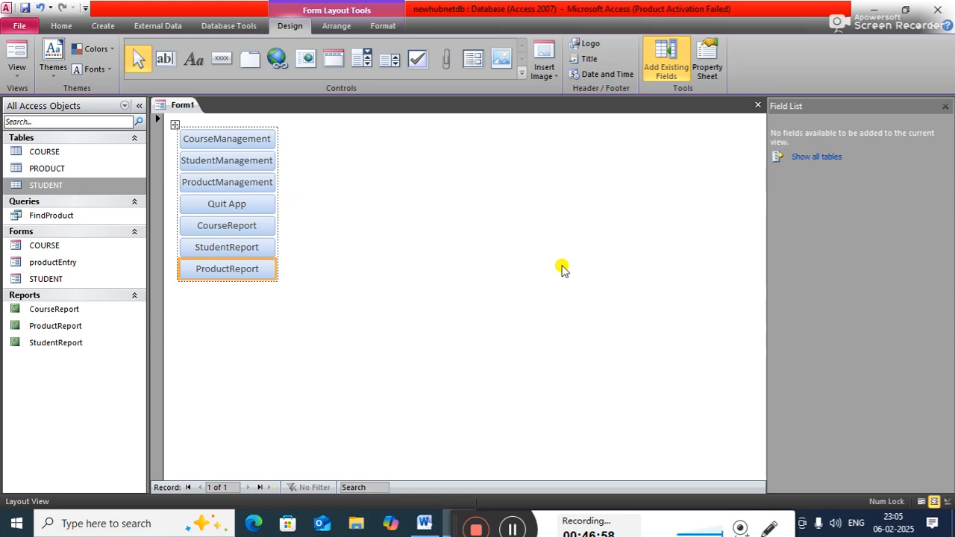
Step: Place a command button below ProductReport that uses the miscellaneous Run Query action to run the FindProduct query
{"action": "left_click", "coordinate": [221, 58]}
{"action": "left_click", "coordinate": [217, 297]}
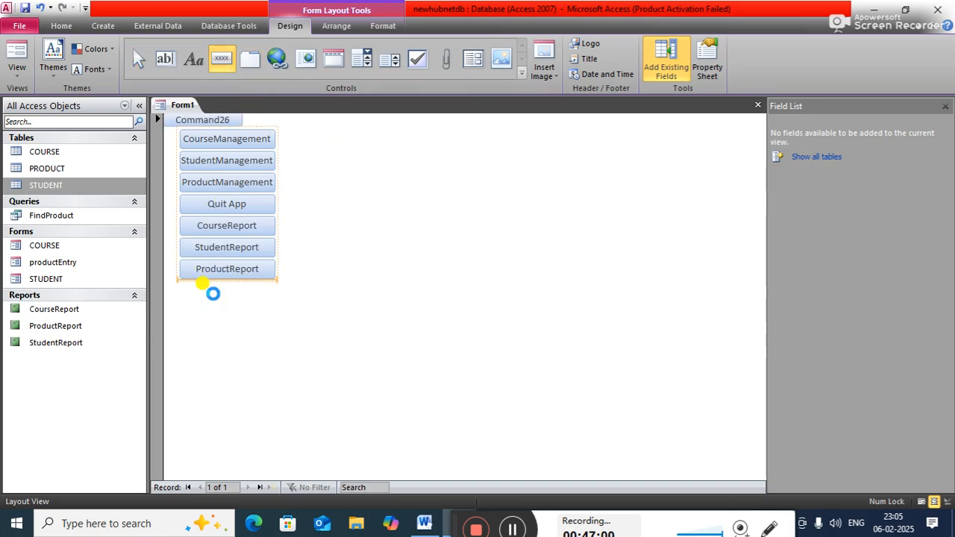
{"action": "left_click", "coordinate": [451, 233]}
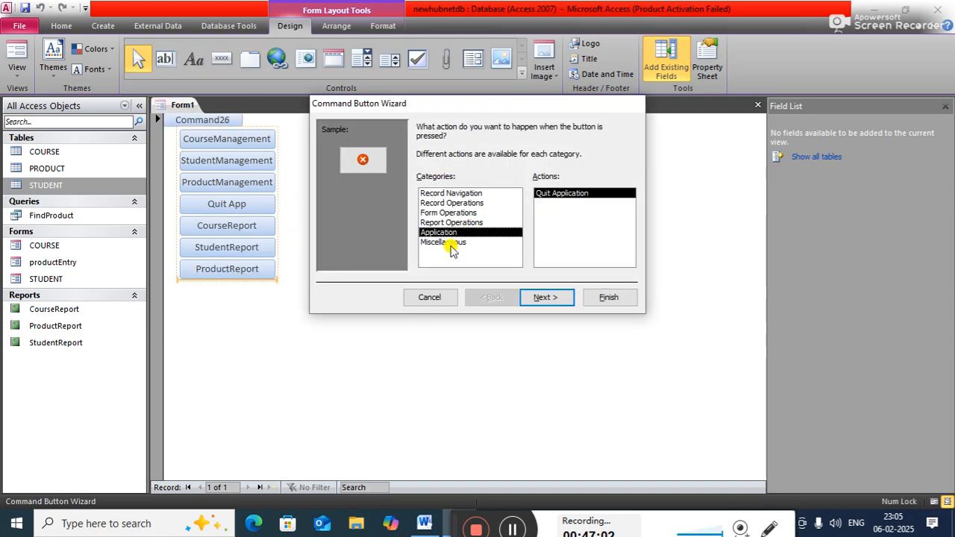
{"action": "left_click", "coordinate": [451, 243]}
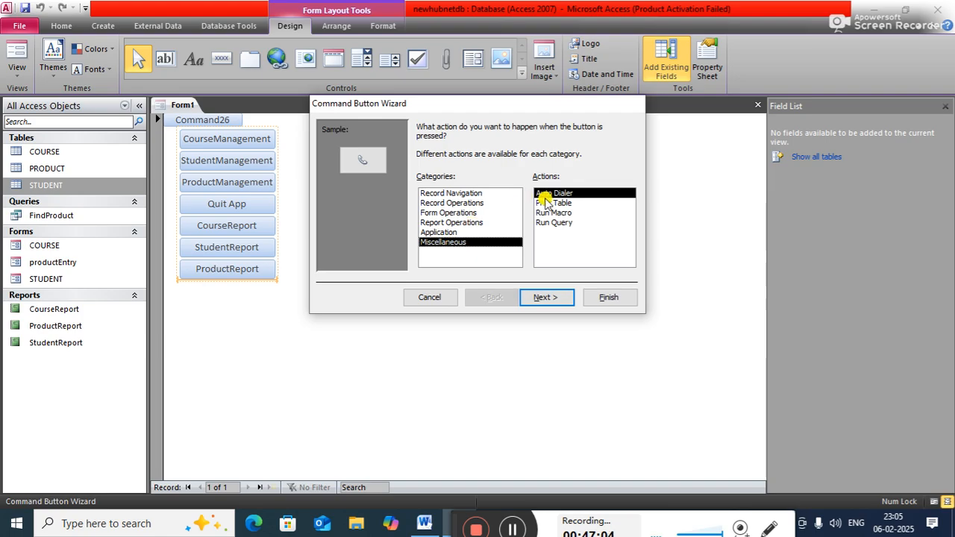
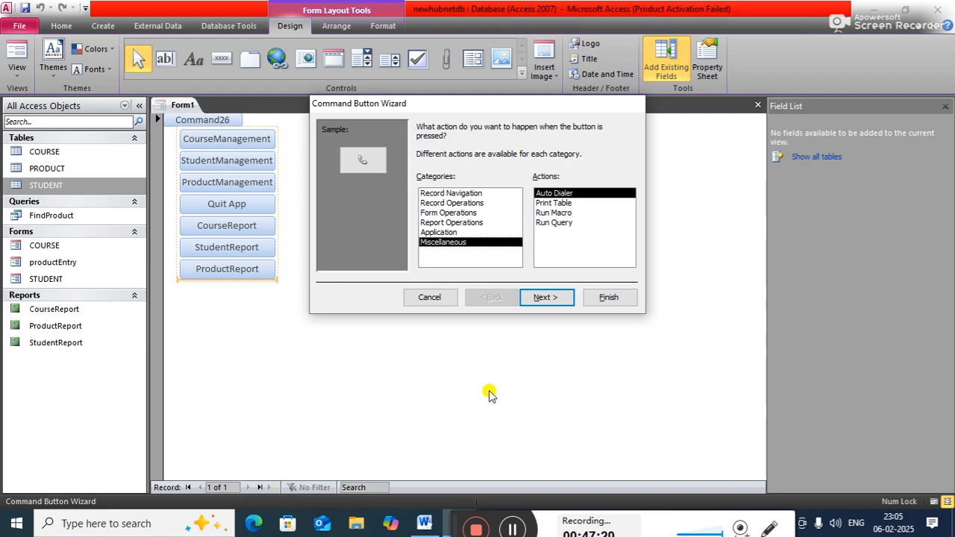
{"action": "left_click", "coordinate": [556, 224]}
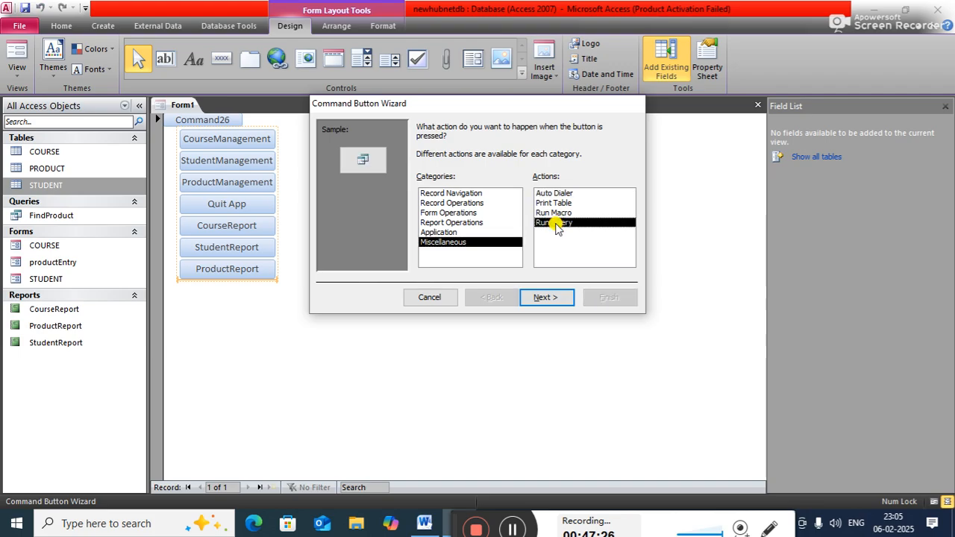
{"action": "left_click", "coordinate": [540, 298]}
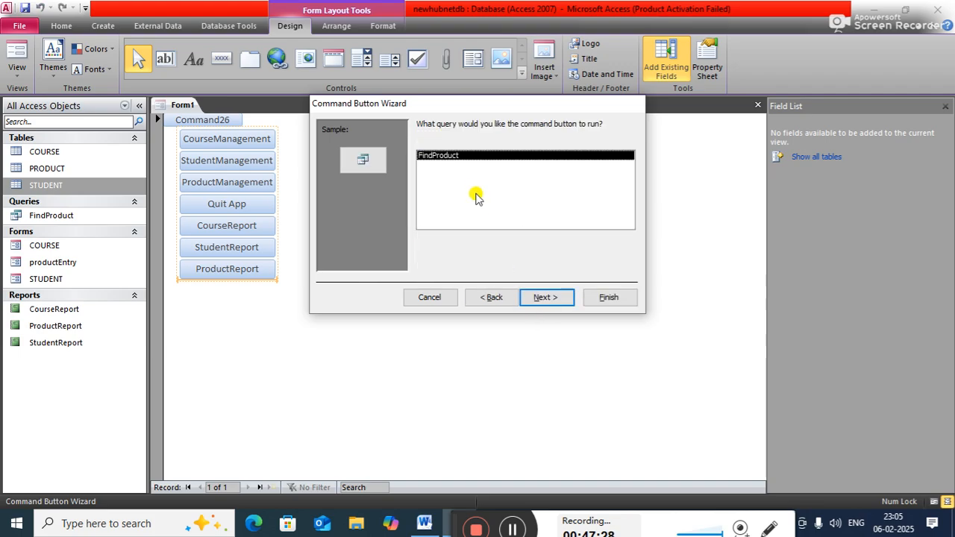
{"action": "left_click", "coordinate": [541, 296]}
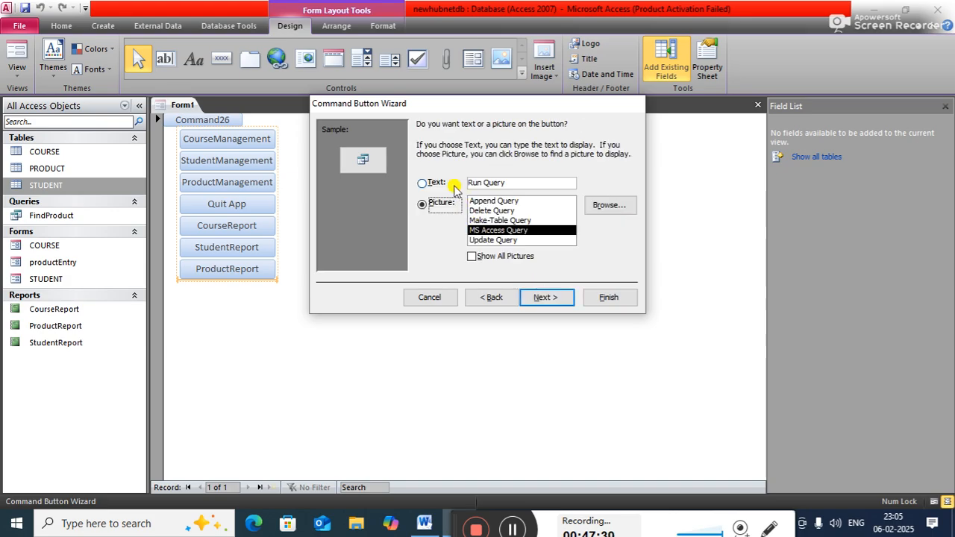
Step: Caption the query button with the text FindProduct and finish it with the default name
{"action": "left_click", "coordinate": [421, 183]}
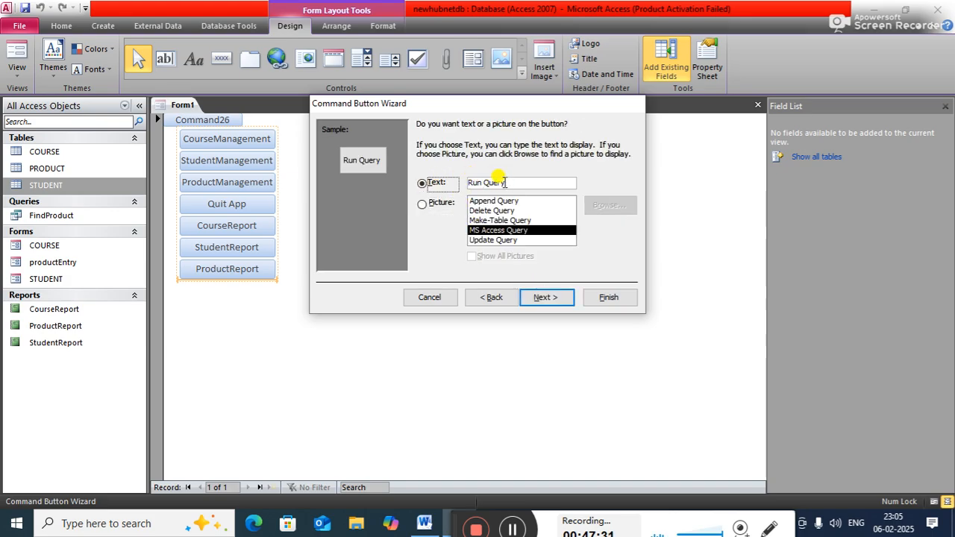
{"action": "left_click", "coordinate": [449, 184]}
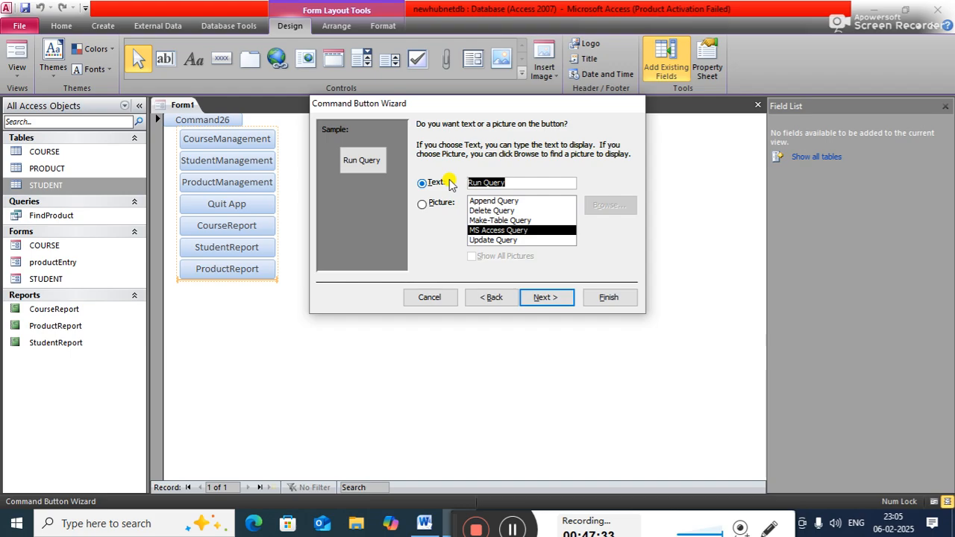
{"action": "type", "text": "FindProduct"}
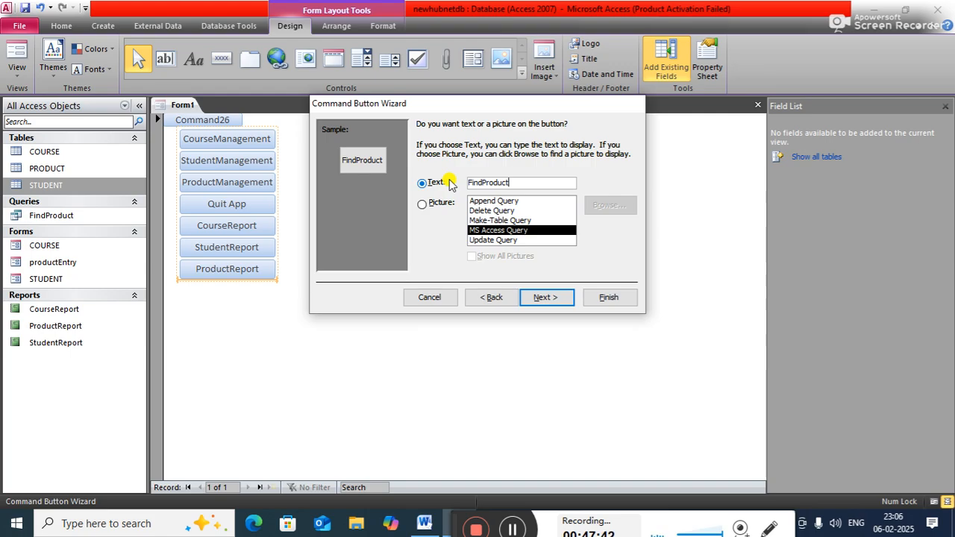
{"action": "left_click", "coordinate": [538, 300]}
{"action": "left_click", "coordinate": [611, 297]}
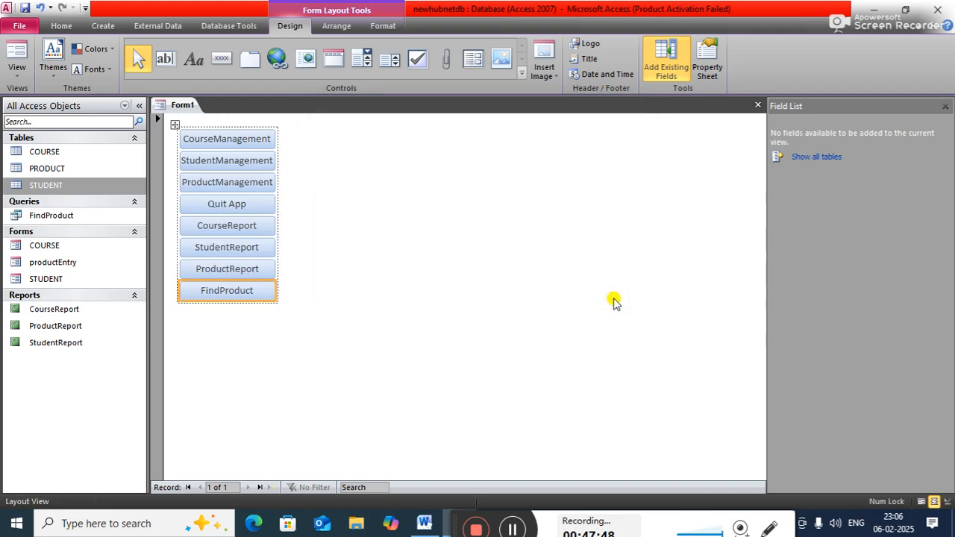
Step: Select the whole stack of command buttons and widen them together to about four times their width
{"action": "left_click", "coordinate": [323, 281]}
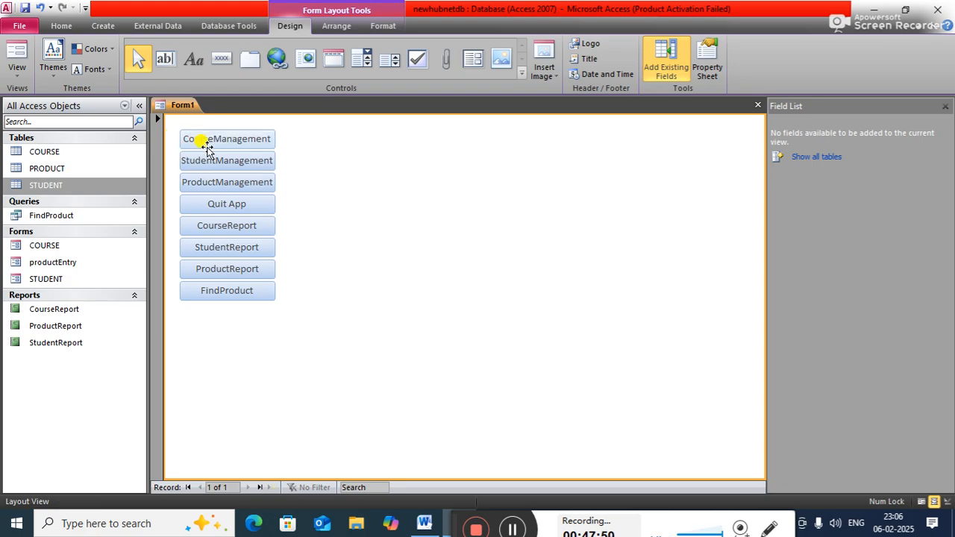
{"action": "left_click", "coordinate": [180, 131]}
{"action": "left_click", "coordinate": [172, 124]}
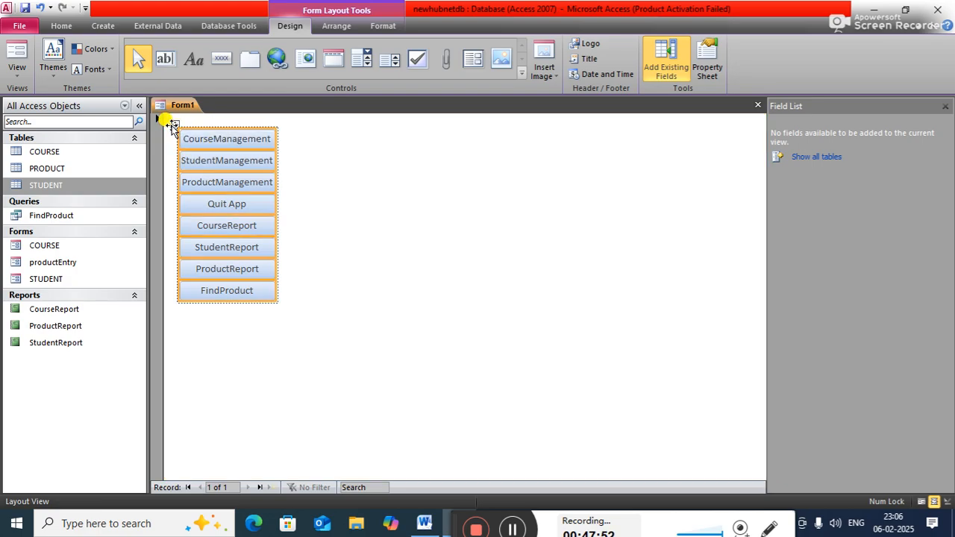
{"action": "left_click_drag", "start_coordinate": [273, 186], "coordinate": [576, 271]}
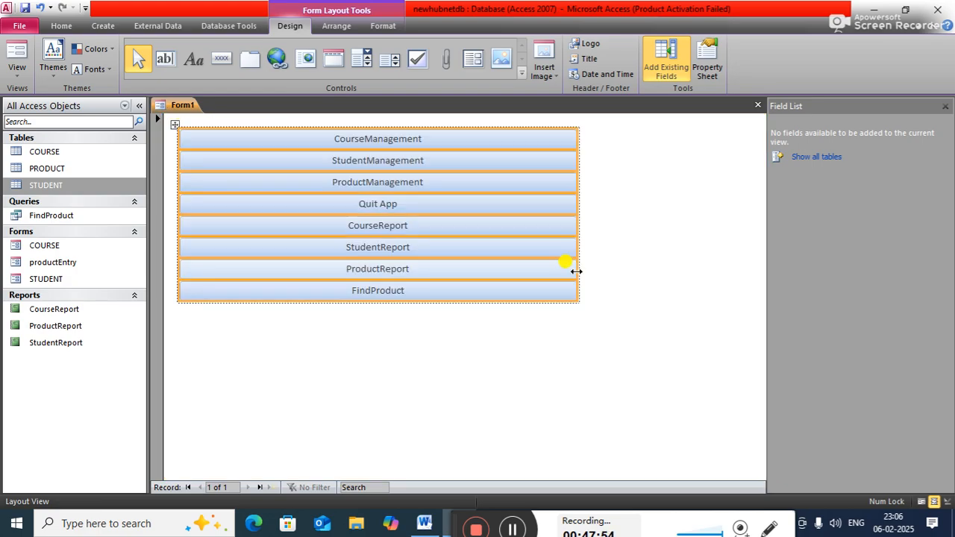
{"action": "left_click_drag", "start_coordinate": [396, 302], "coordinate": [401, 322]}
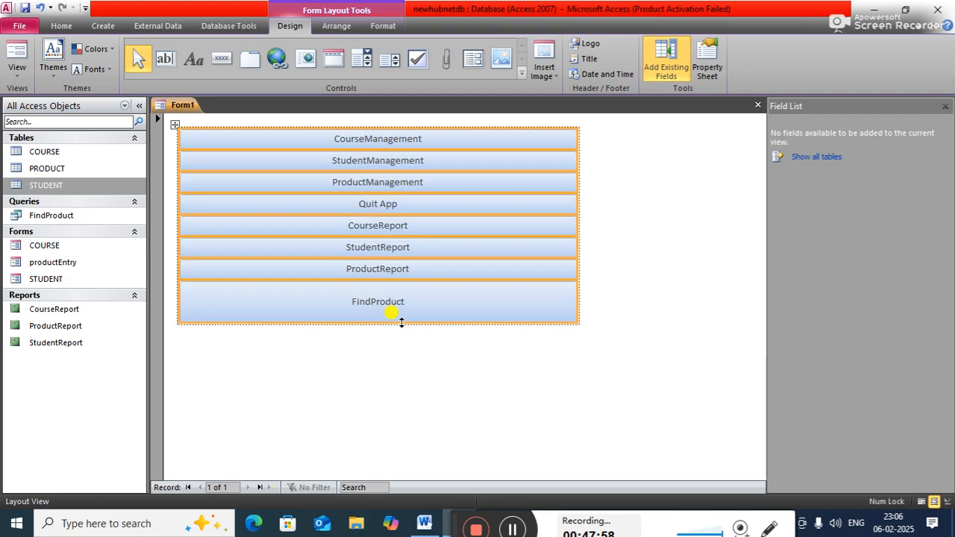
{"action": "key", "text": "ctrl+z"}
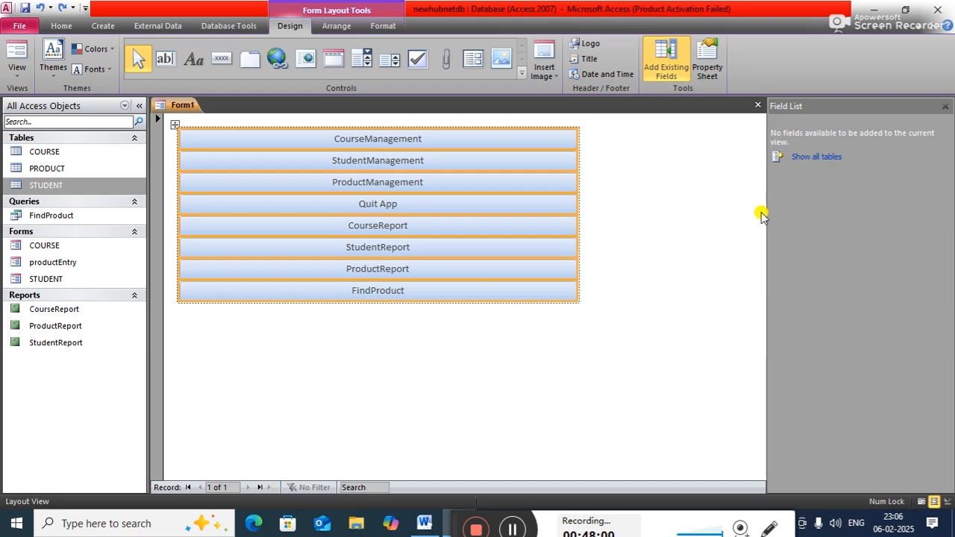
Step: Close the Field List and move the whole button stack down and inward, toward the middle of the form
{"action": "left_click", "coordinate": [945, 105]}
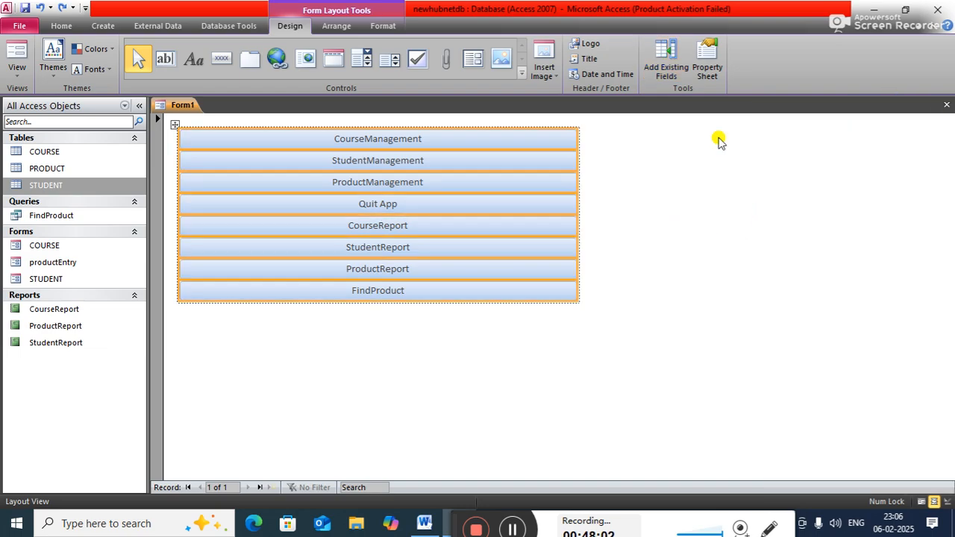
{"action": "left_click_drag", "start_coordinate": [175, 126], "coordinate": [309, 181]}
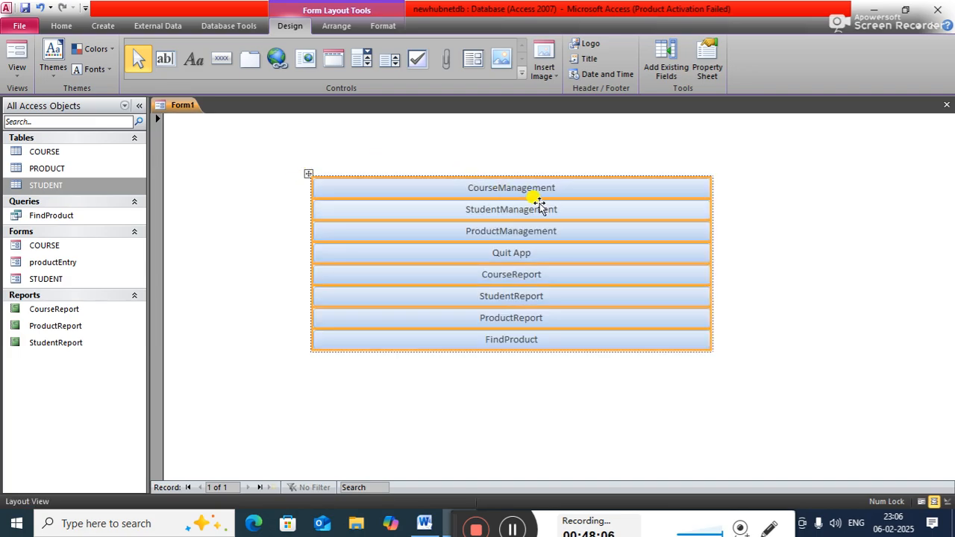
{"action": "left_click", "coordinate": [806, 202]}
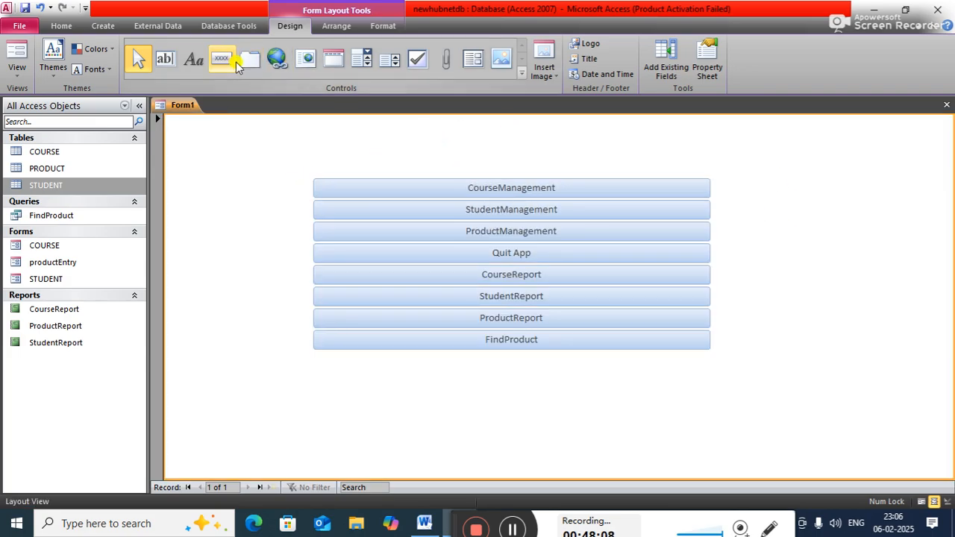
Step: Add a label above the CourseManagement button with the text Hubnet Database Management system dashBoard
{"action": "left_click", "coordinate": [194, 63]}
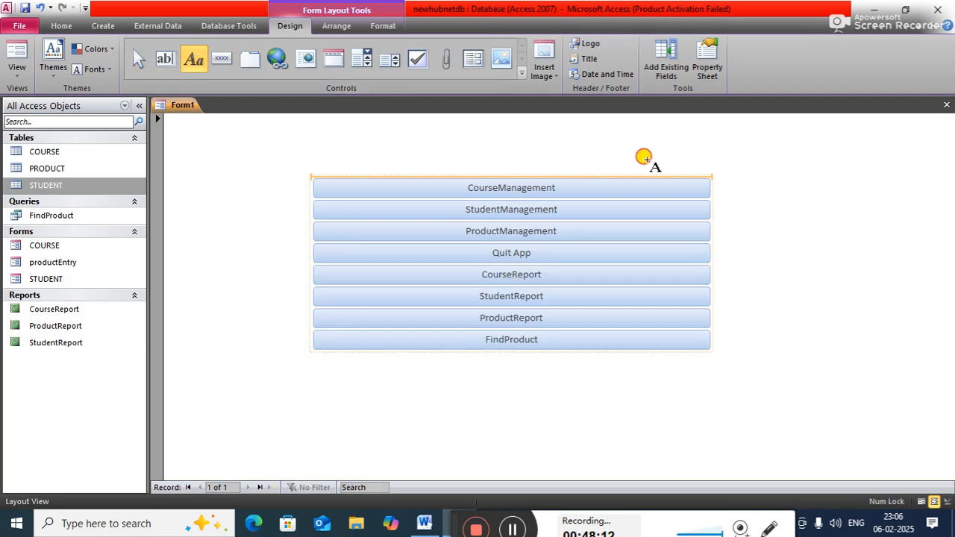
{"action": "left_click", "coordinate": [644, 158]}
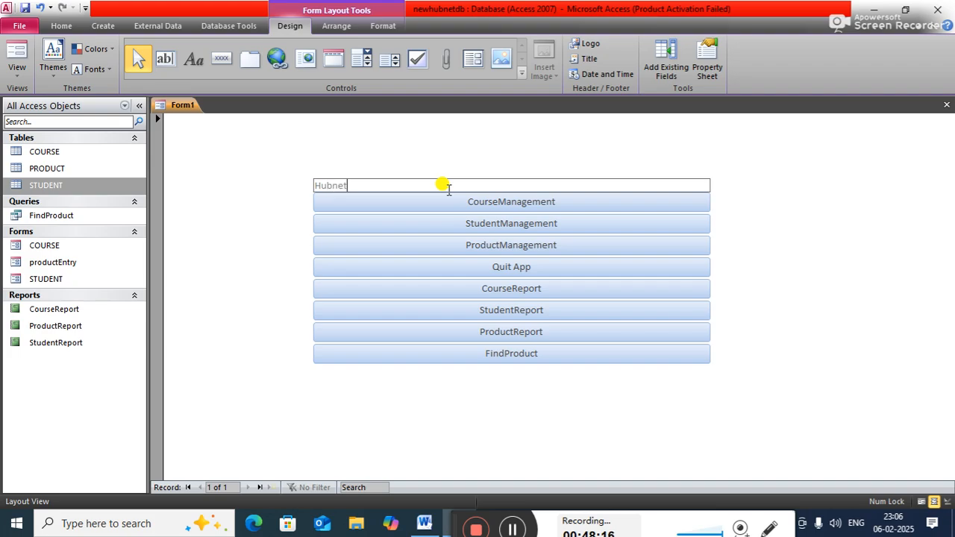
{"action": "type", "text": "Hubnet Database management system dashBo"}
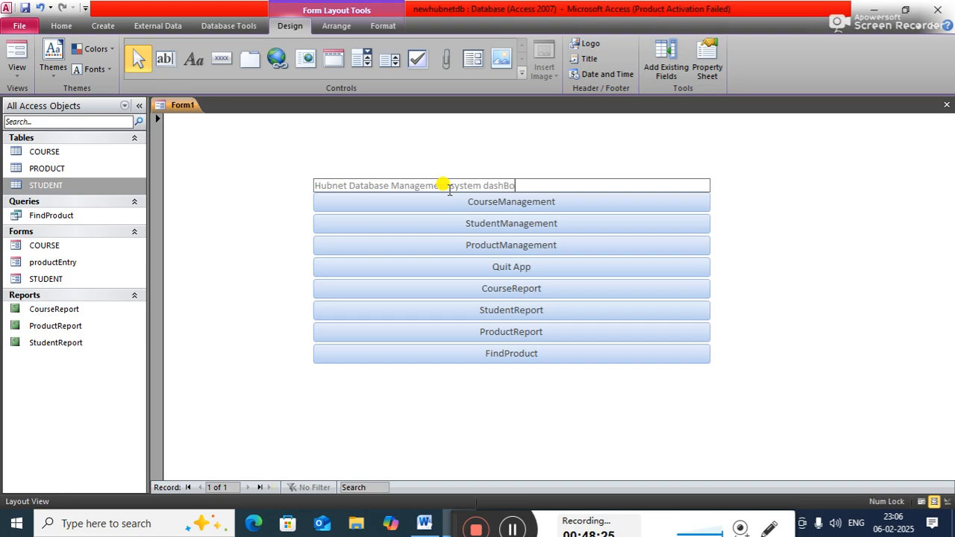
{"action": "type", "text": "d"}
{"action": "left_click", "coordinate": [847, 239]}
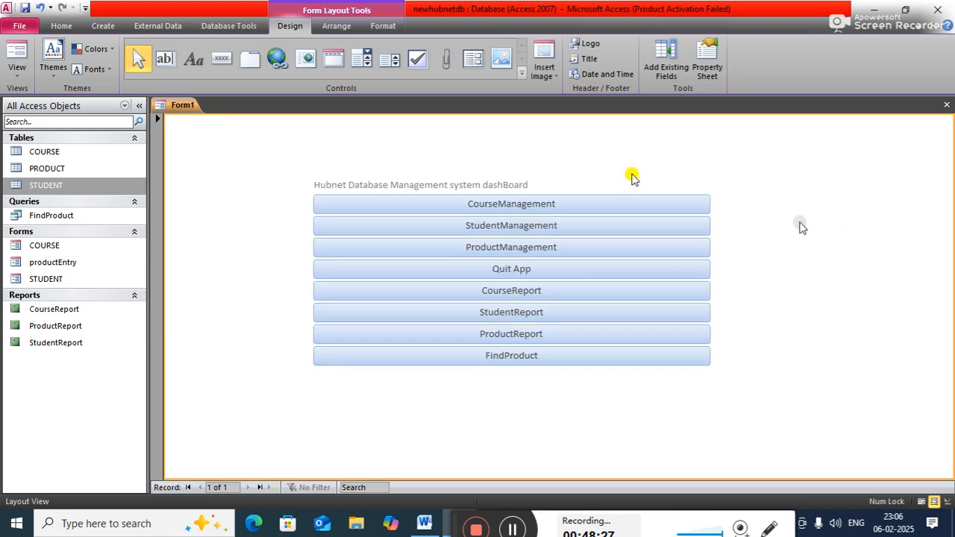
Step: Format the dashboard title label in the Algerian font at size 24
{"action": "left_click", "coordinate": [472, 187]}
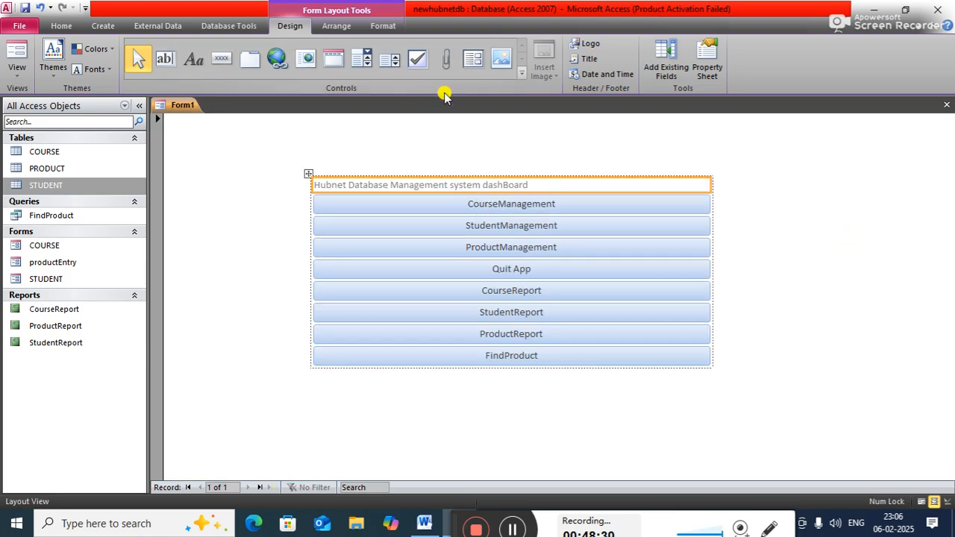
{"action": "left_click", "coordinate": [78, 26]}
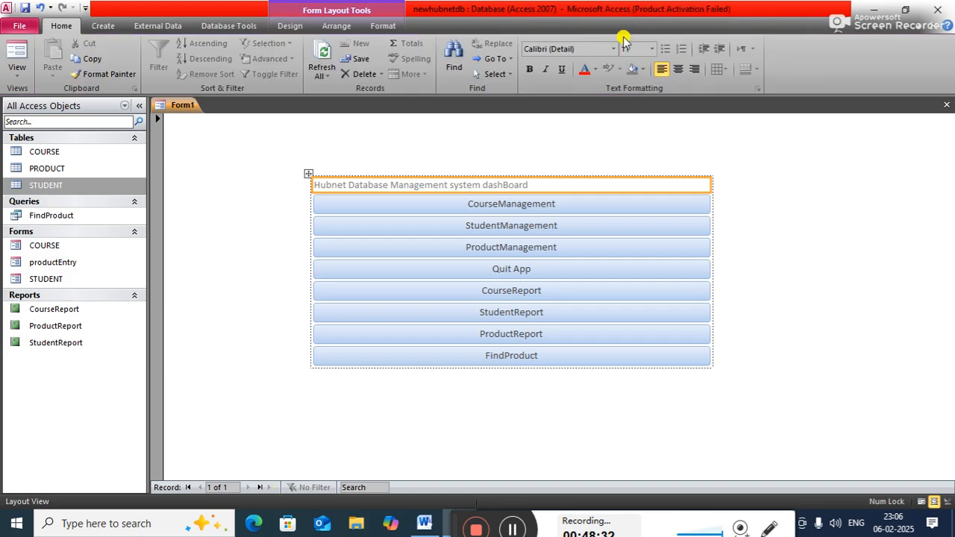
{"action": "left_click", "coordinate": [604, 50]}
{"action": "type", "text": "La"}
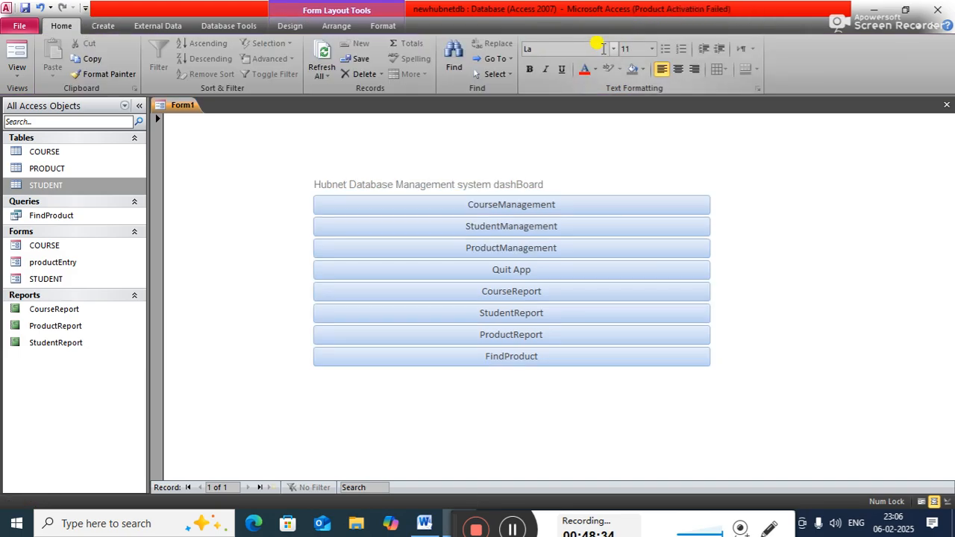
{"action": "type", "text": "Algerian"}
{"action": "key", "text": "Return"}
{"action": "left_click", "coordinate": [653, 49]}
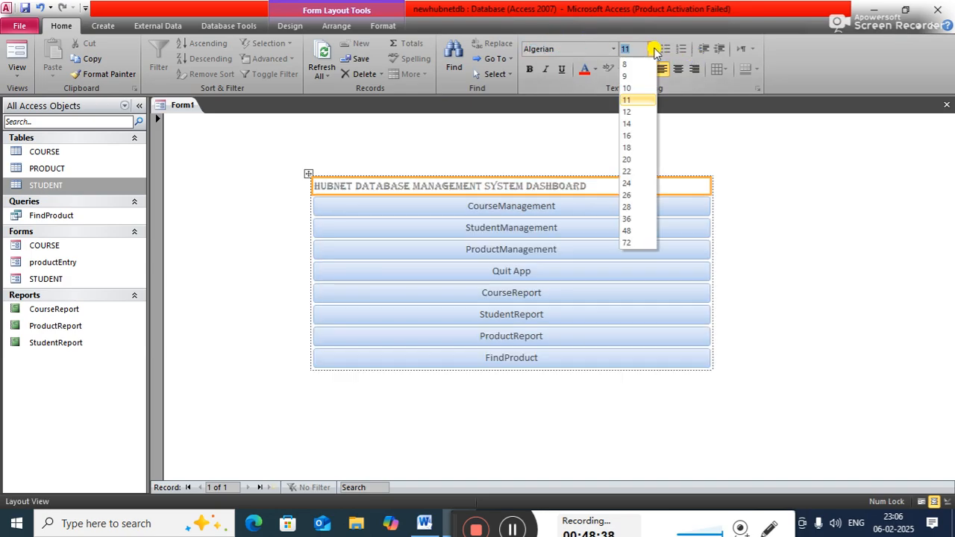
{"action": "left_click", "coordinate": [628, 183]}
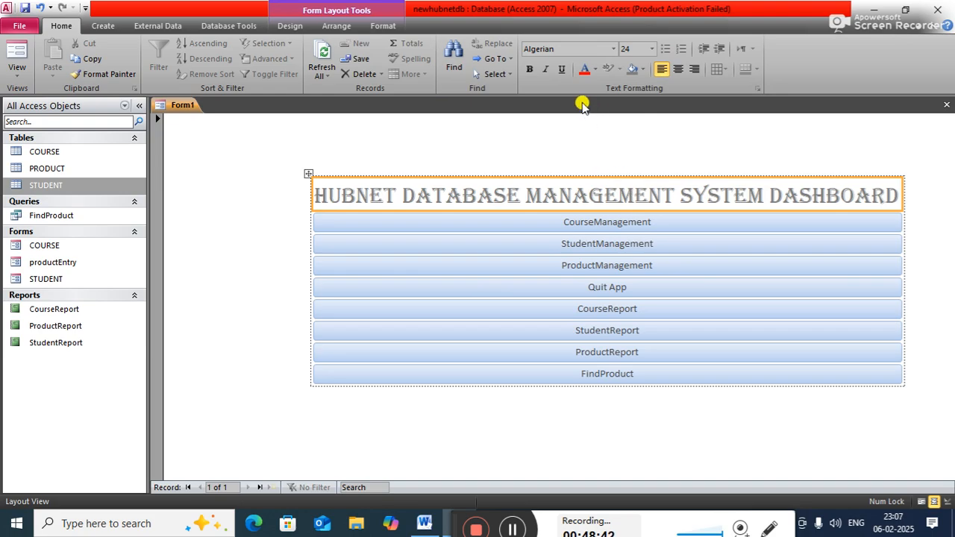
Step: Give the title label a black background and white text
{"action": "left_click", "coordinate": [640, 73]}
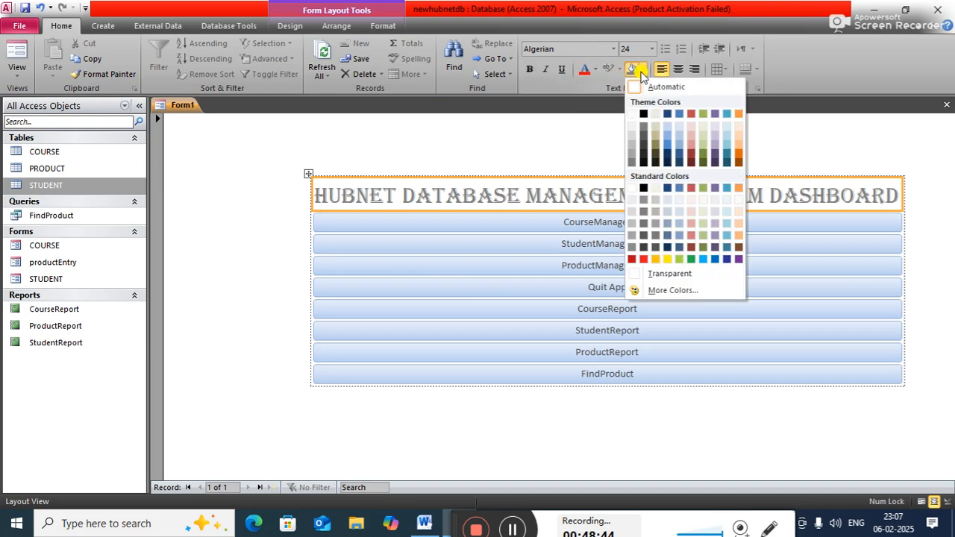
{"action": "left_click", "coordinate": [640, 116]}
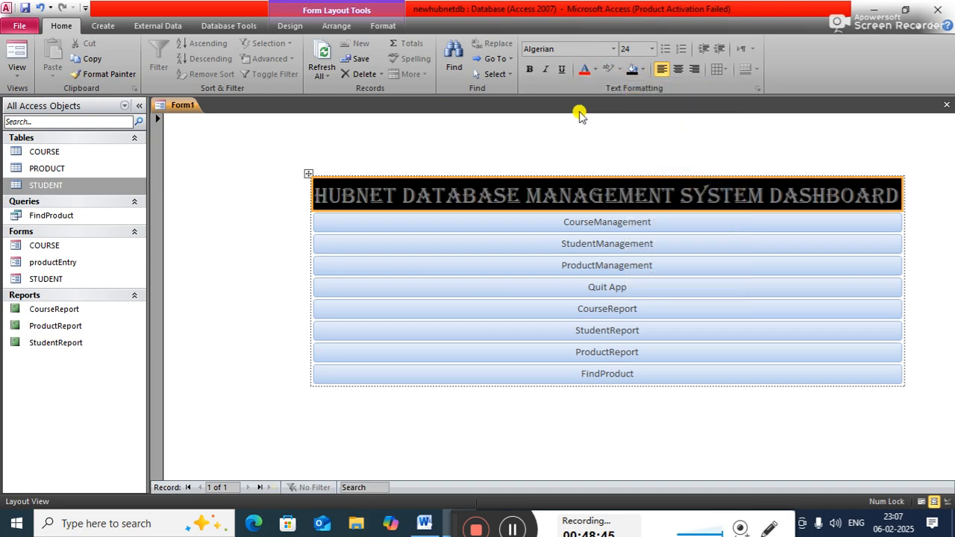
{"action": "left_click", "coordinate": [596, 68]}
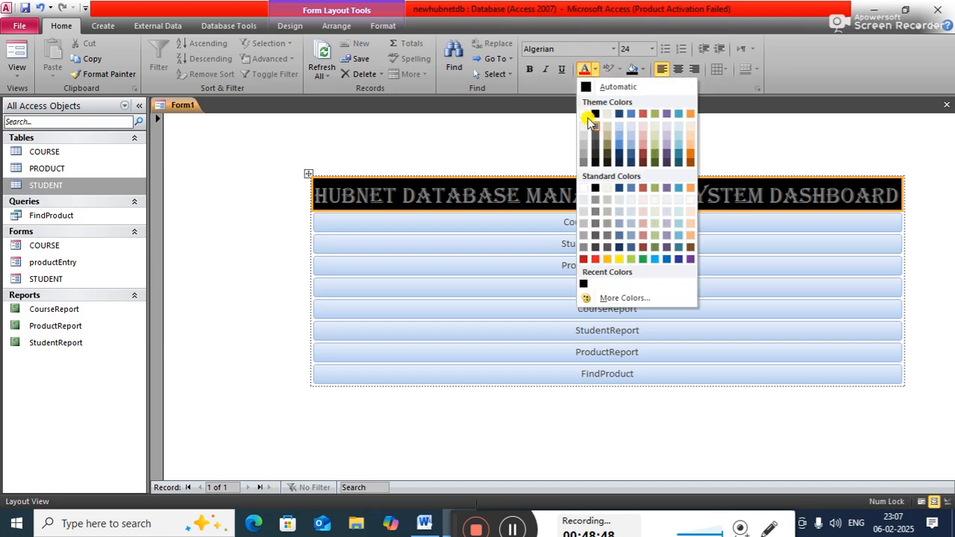
{"action": "left_click", "coordinate": [584, 114]}
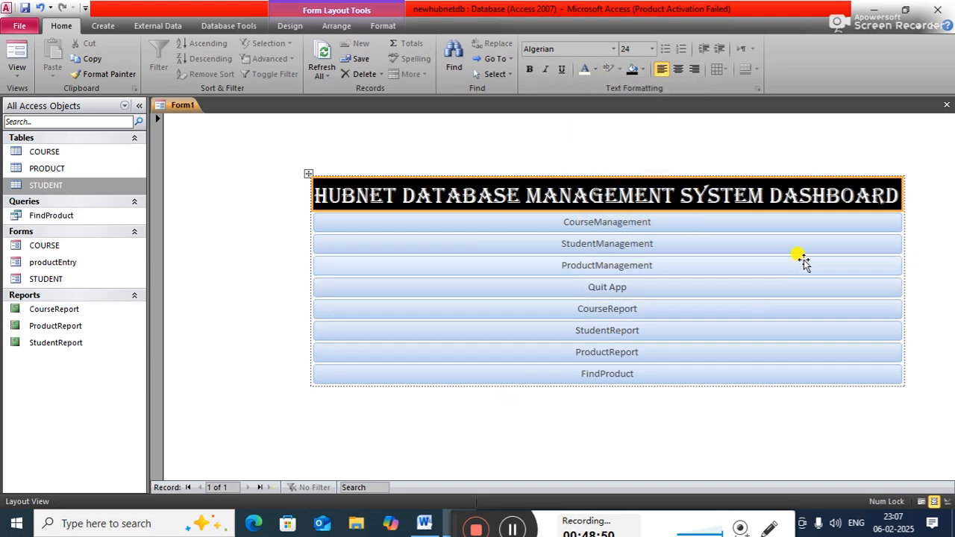
{"action": "left_click", "coordinate": [929, 234]}
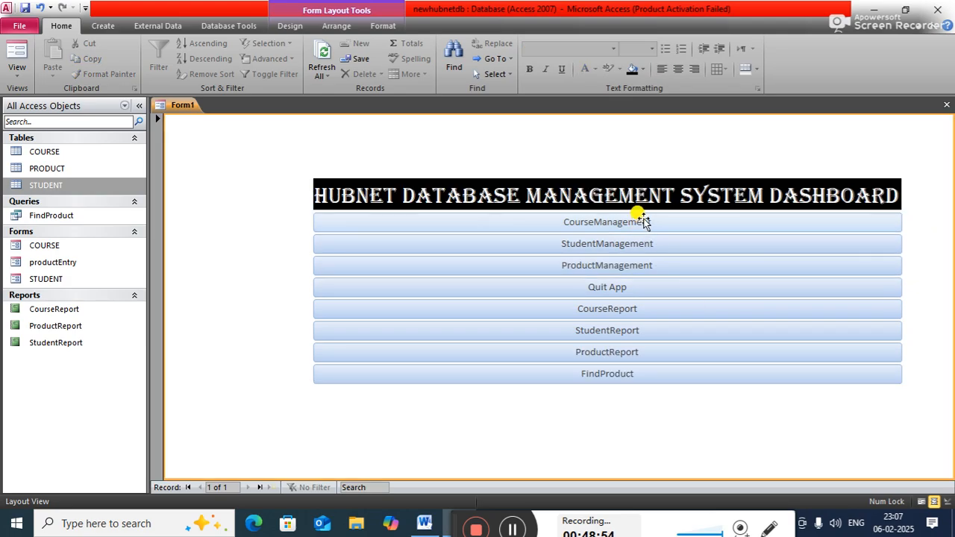
Step: Try to narrow the CourseManagement button slightly
{"action": "left_click", "coordinate": [637, 220]}
{"action": "left_click_drag", "start_coordinate": [897, 220], "coordinate": [884, 223]}
{"action": "left_click", "coordinate": [945, 254]}
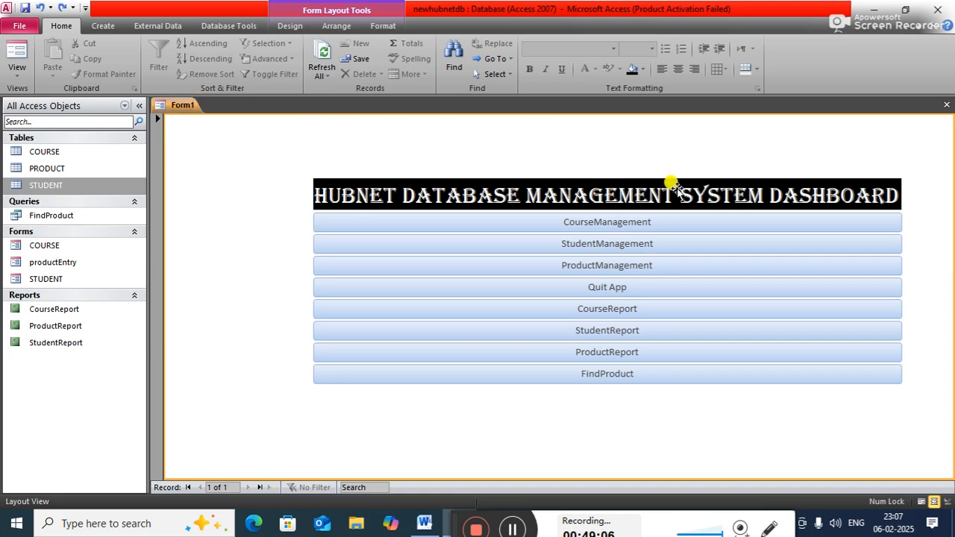
Step: Open the Property Sheet and look through the Detail section's event and other properties
{"action": "right_click", "coordinate": [226, 192]}
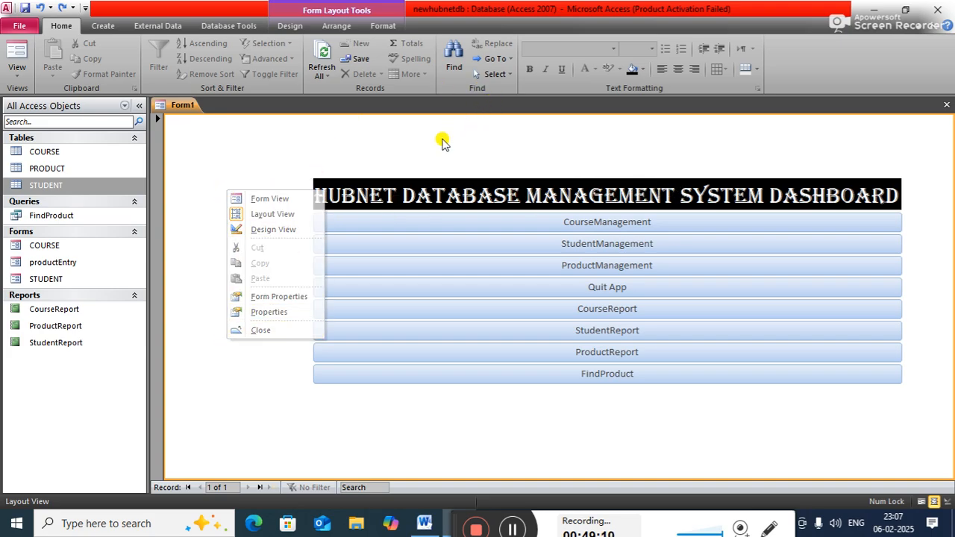
{"action": "left_click", "coordinate": [442, 142]}
{"action": "left_click", "coordinate": [291, 25]}
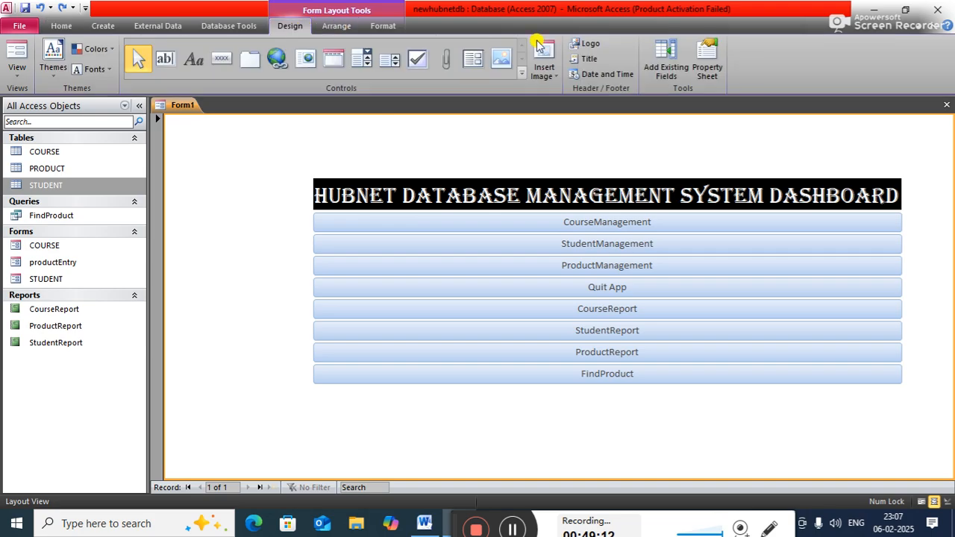
{"action": "left_click", "coordinate": [709, 68]}
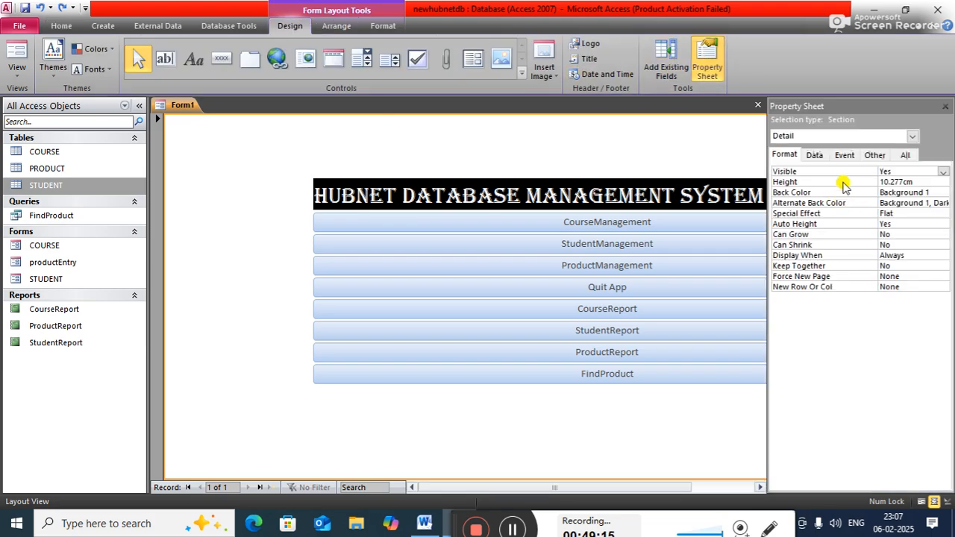
{"action": "left_click", "coordinate": [875, 155]}
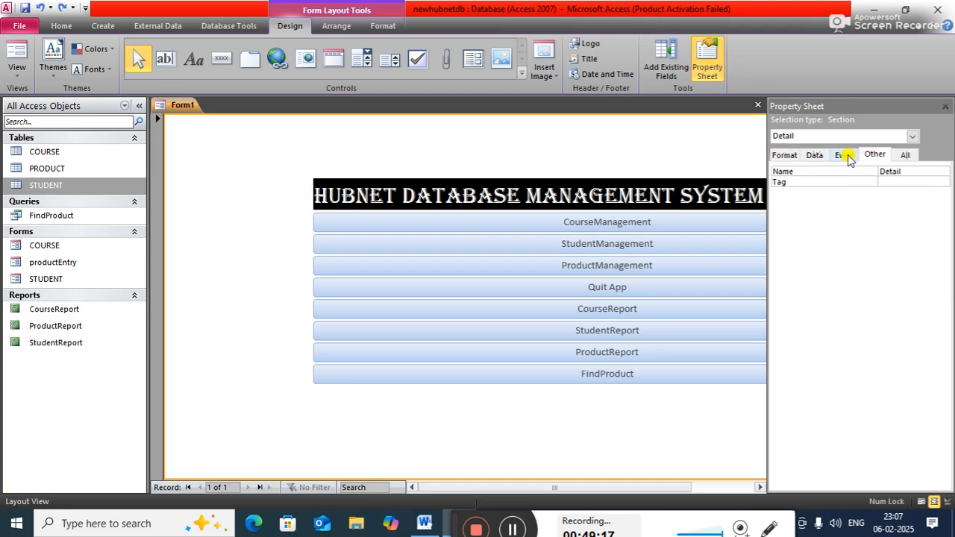
{"action": "left_click", "coordinate": [846, 155]}
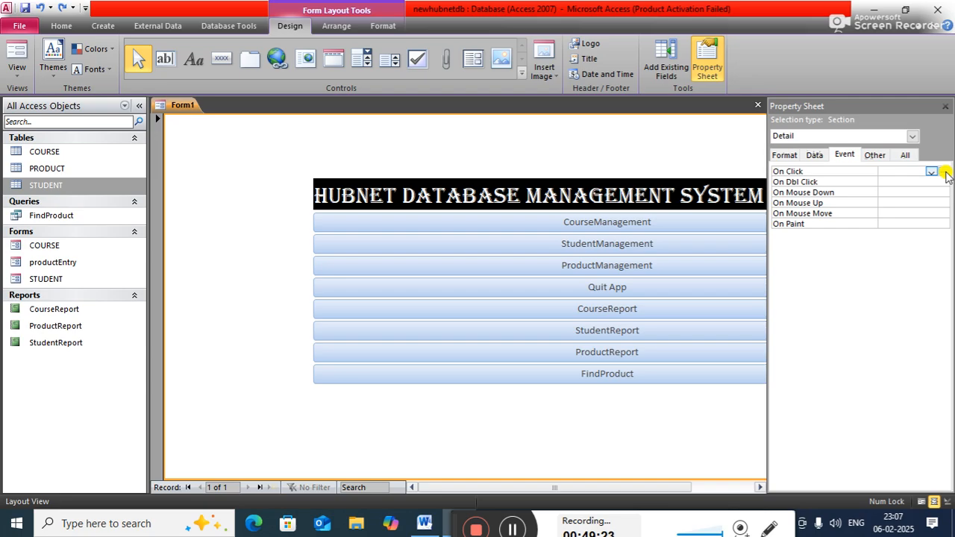
{"action": "left_click", "coordinate": [873, 155]}
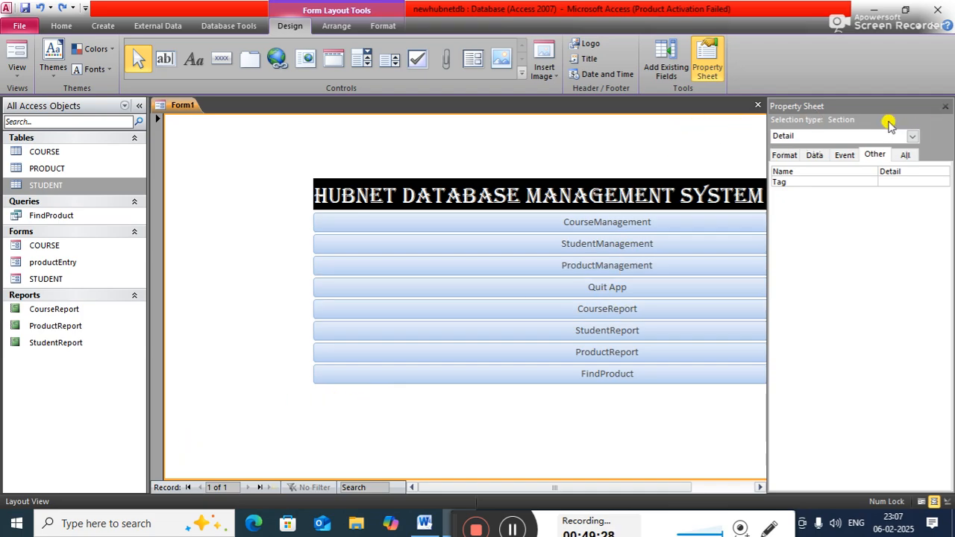
Step: Set both the Pop Up and Modal properties of the whole form to Yes
{"action": "left_click", "coordinate": [910, 137]}
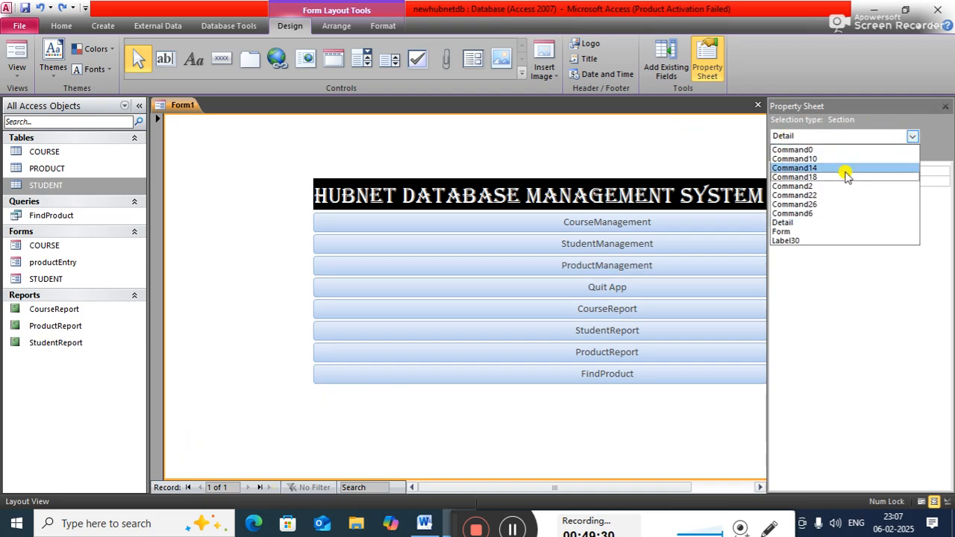
{"action": "left_click", "coordinate": [783, 232]}
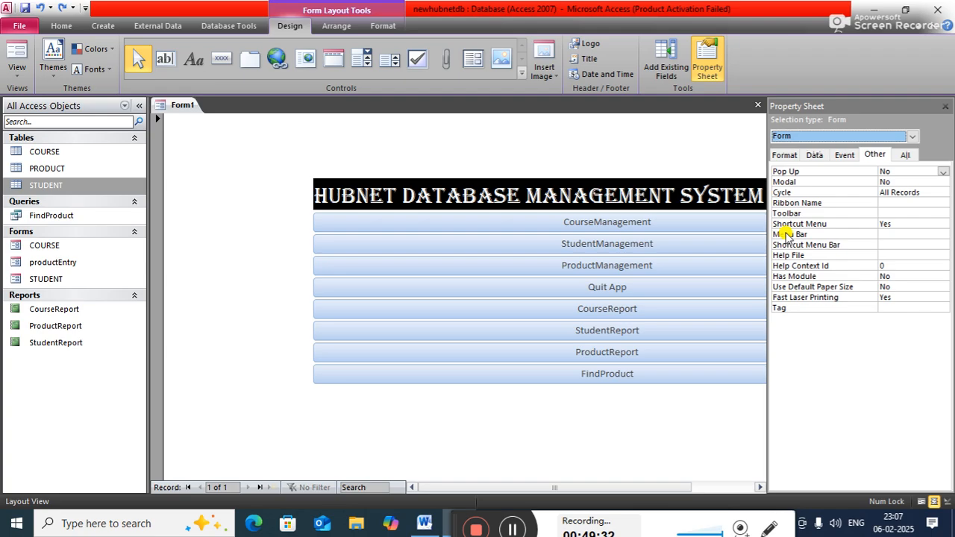
{"action": "left_click", "coordinate": [897, 170]}
{"action": "left_click", "coordinate": [944, 171]}
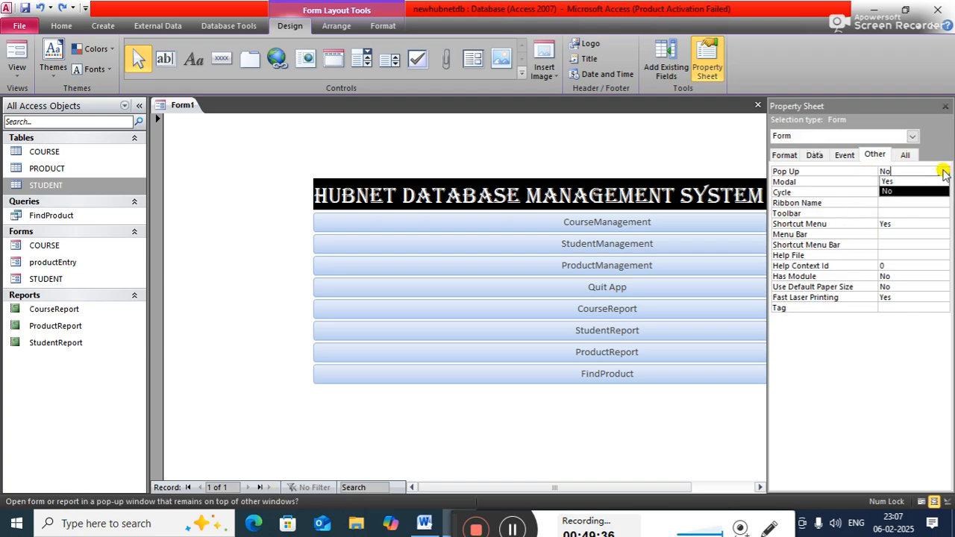
{"action": "left_click", "coordinate": [892, 181]}
{"action": "left_click", "coordinate": [917, 182]}
{"action": "left_click", "coordinate": [943, 183]}
{"action": "left_click", "coordinate": [897, 191]}
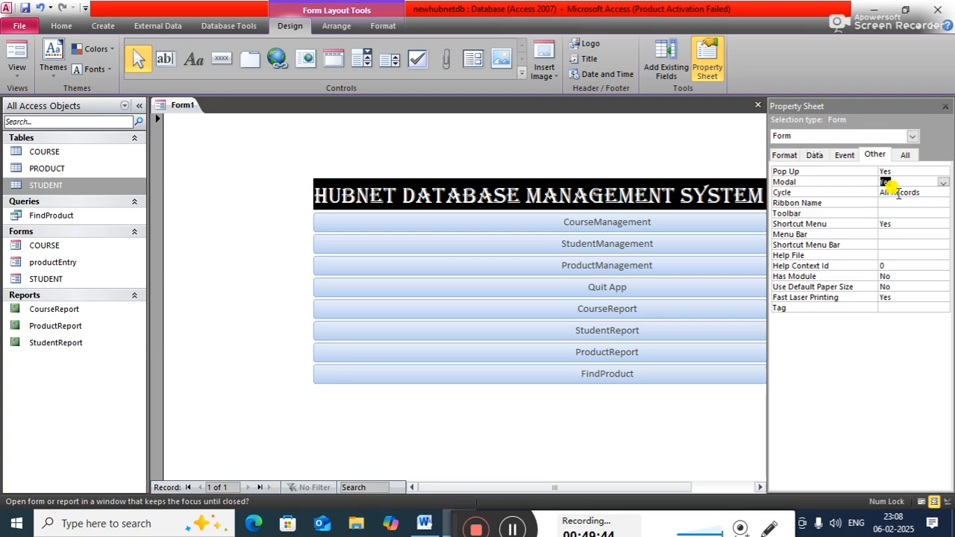
Step: Look through the form's event and data properties and set its Navigation Buttons property to No
{"action": "left_click", "coordinate": [846, 158]}
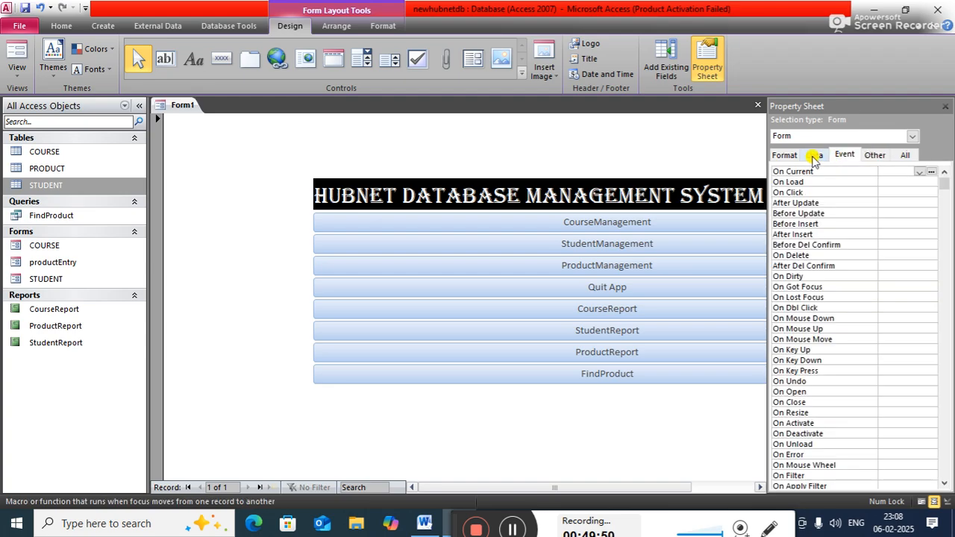
{"action": "left_click", "coordinate": [815, 157]}
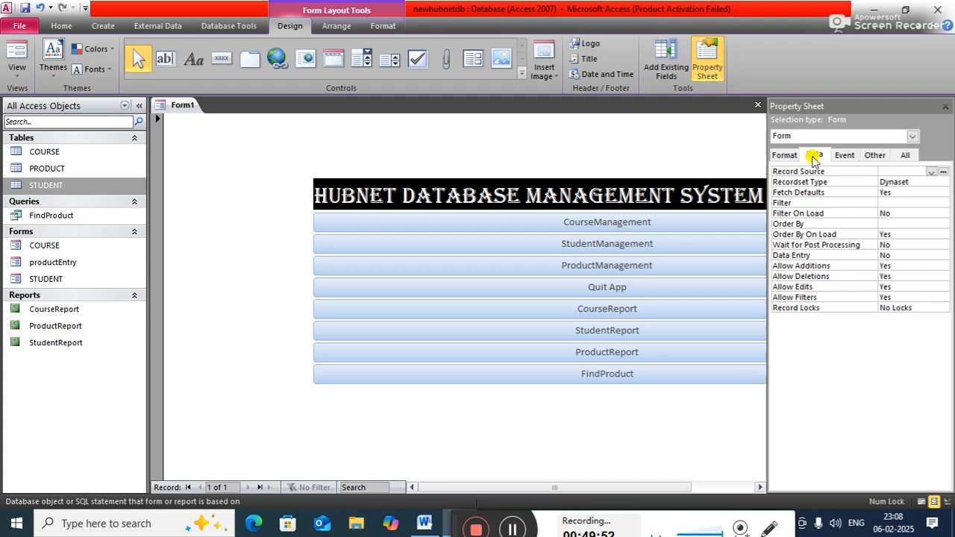
{"action": "left_click", "coordinate": [776, 156]}
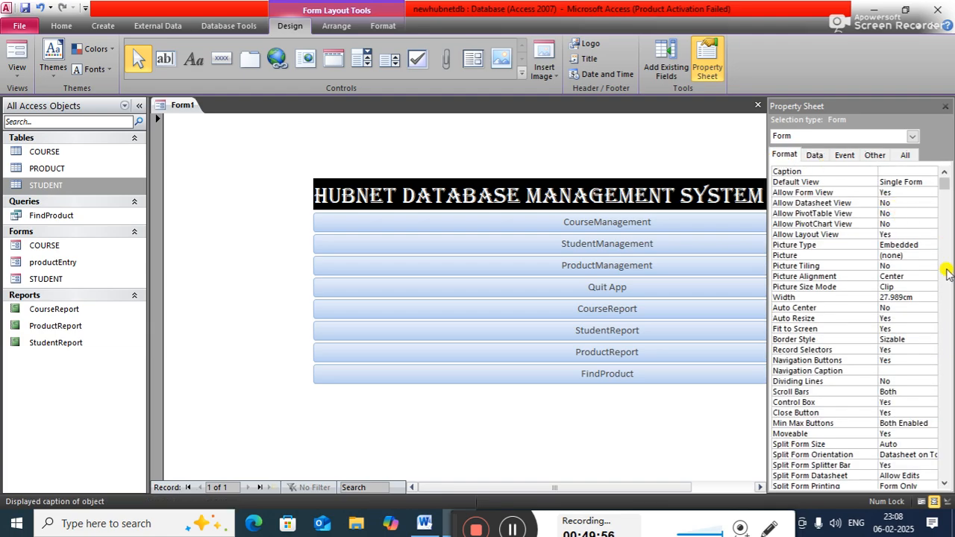
{"action": "left_click", "coordinate": [887, 360]}
{"action": "left_click", "coordinate": [930, 361]}
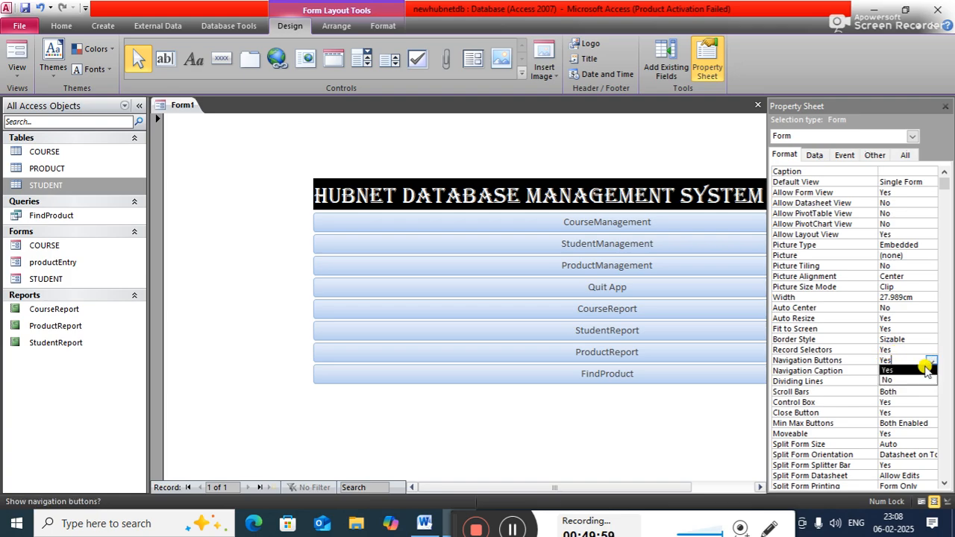
{"action": "left_click", "coordinate": [887, 381]}
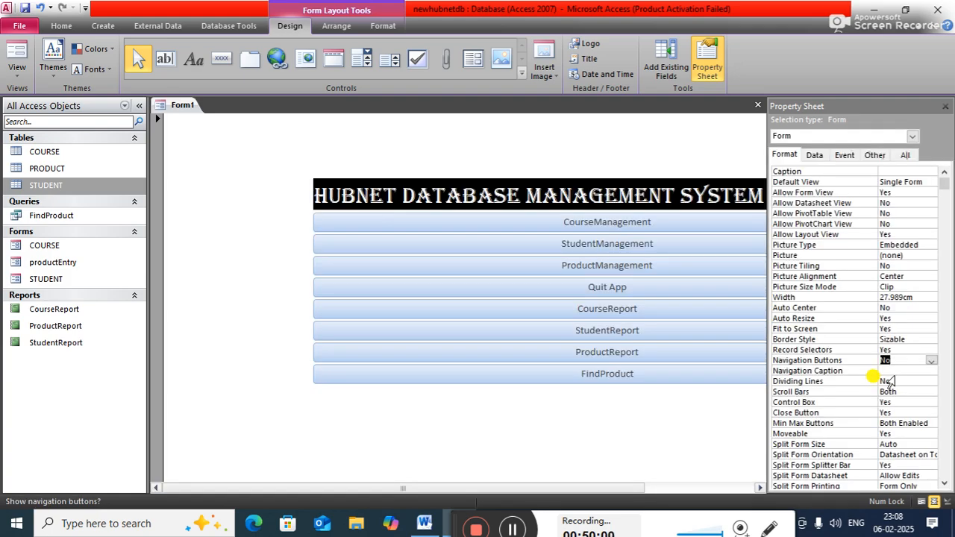
Step: Set the form's Border Style to None, look over the remaining format properties and close the Property Sheet
{"action": "left_click", "coordinate": [916, 339]}
{"action": "left_click", "coordinate": [930, 340]}
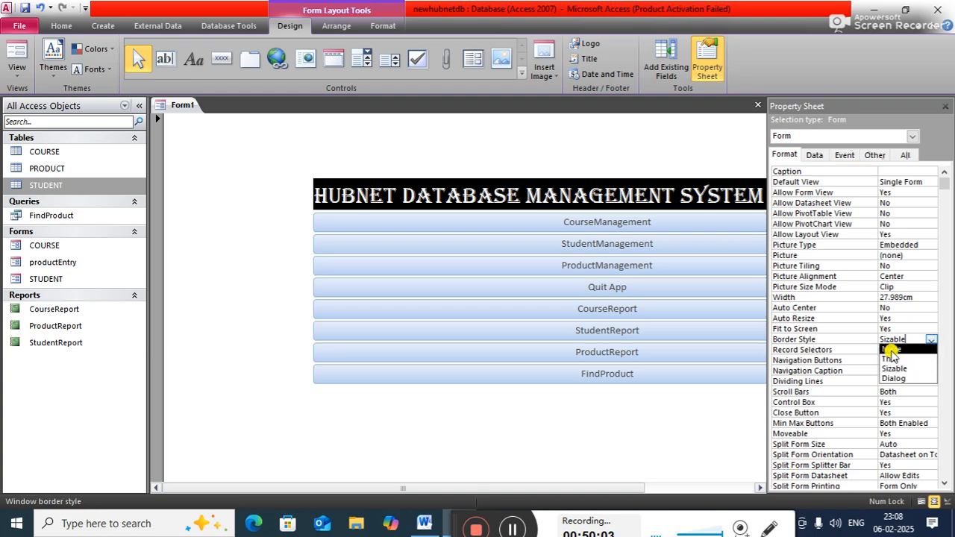
{"action": "left_click", "coordinate": [891, 350]}
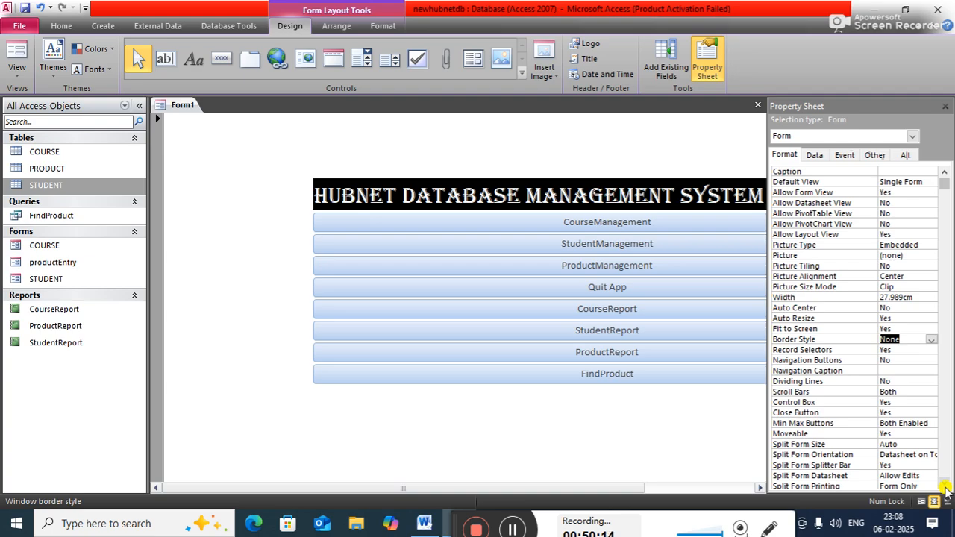
{"action": "scroll", "coordinate": [946, 489], "scroll_direction": "down", "scroll_amount": 5}
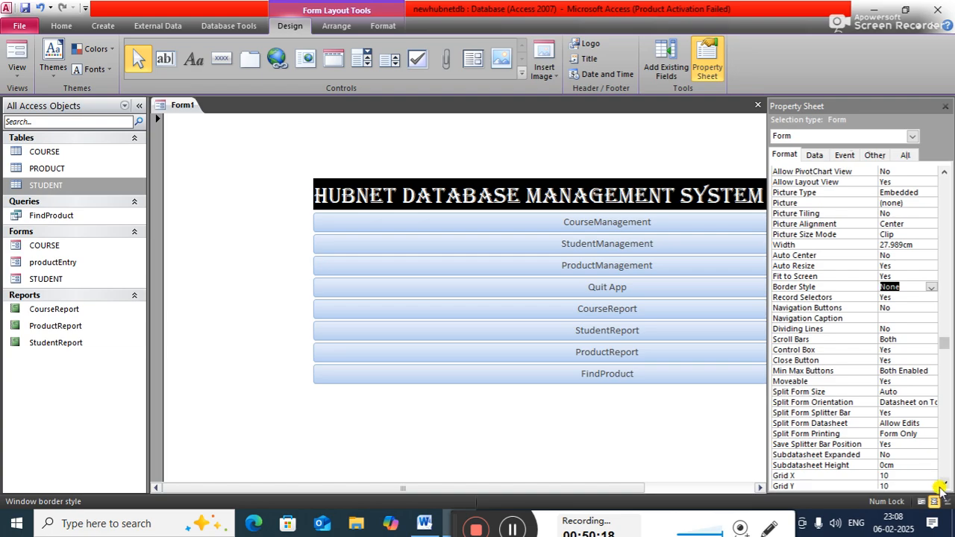
{"action": "scroll", "coordinate": [940, 486], "scroll_direction": "down", "scroll_amount": 4}
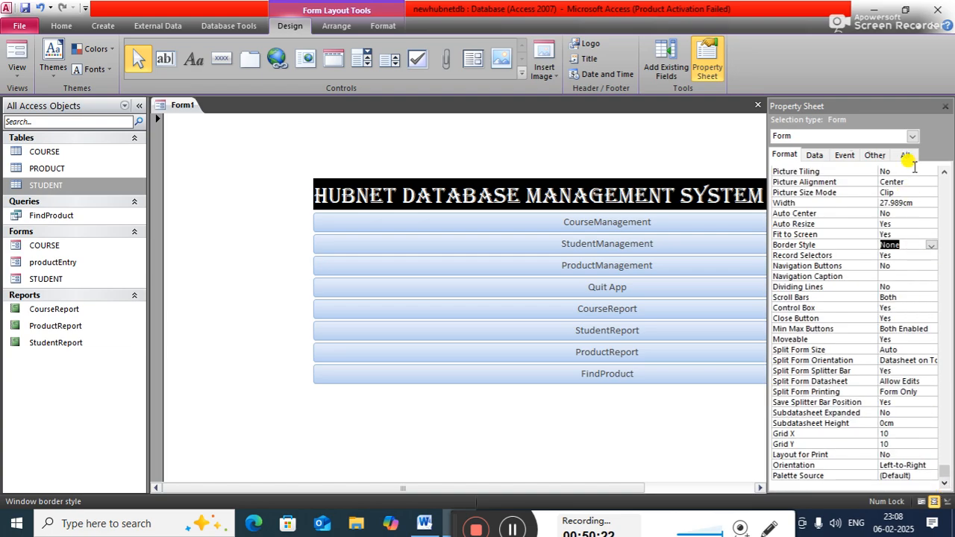
{"action": "left_click", "coordinate": [944, 106]}
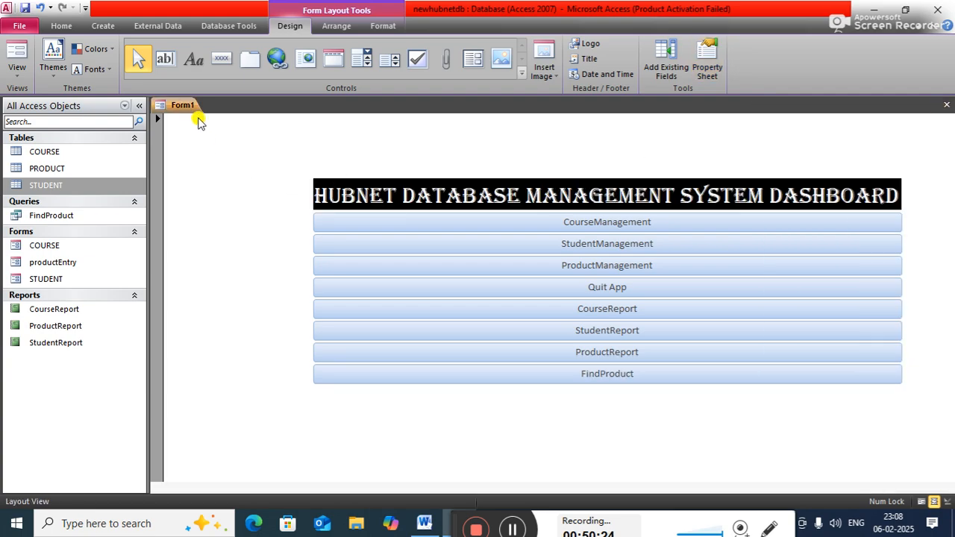
Step: Save the form under the name dashboard and close it
{"action": "right_click", "coordinate": [192, 108]}
{"action": "left_click", "coordinate": [203, 116]}
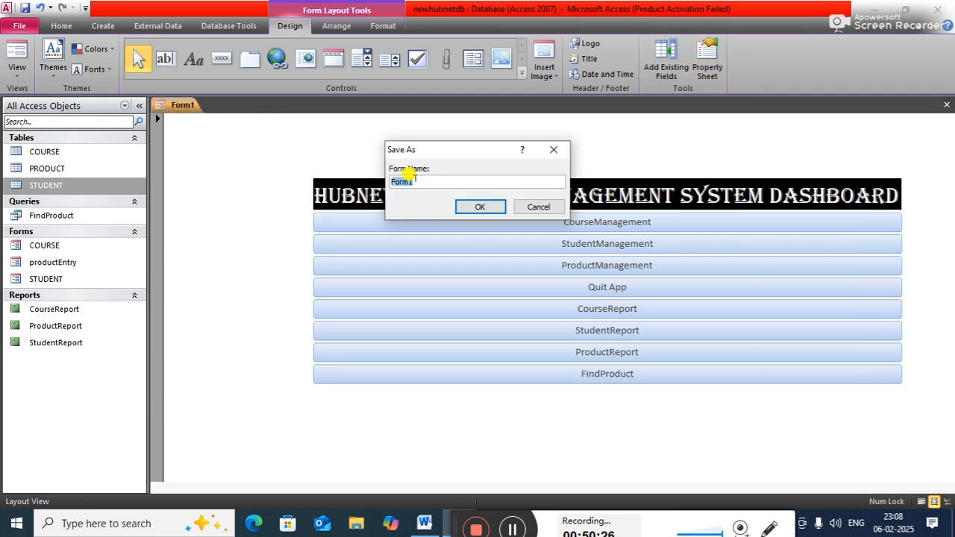
{"action": "type", "text": "dash"}
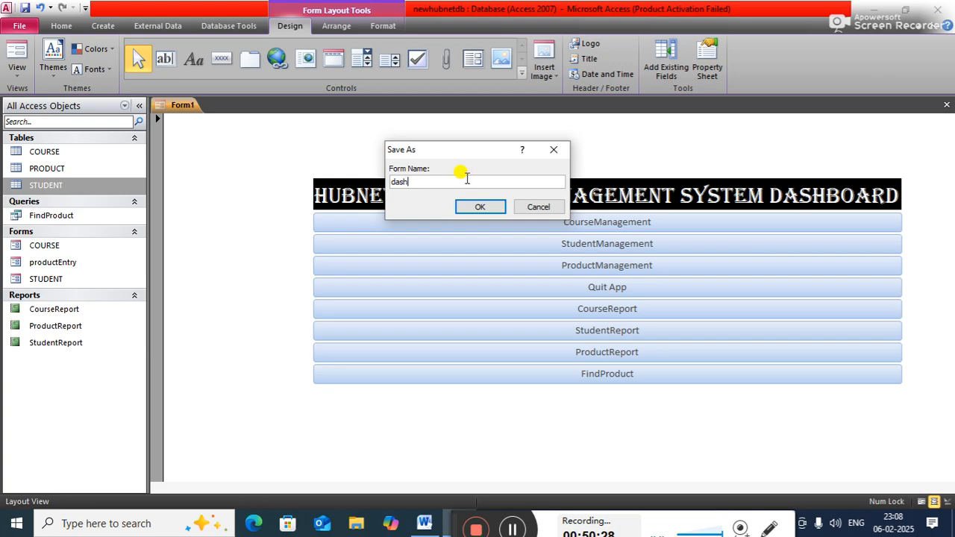
{"action": "type", "text": "board"}
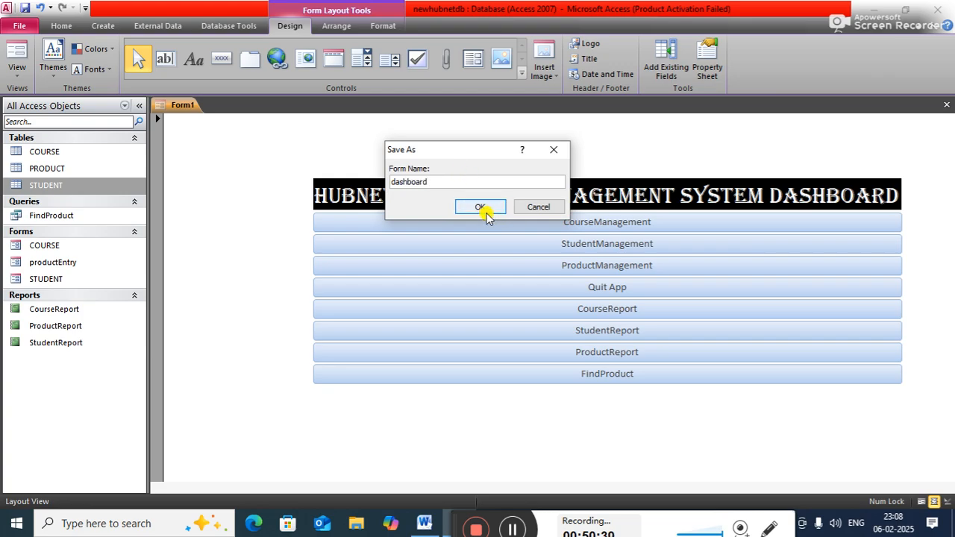
{"action": "left_click", "coordinate": [483, 208]}
{"action": "right_click", "coordinate": [179, 106]}
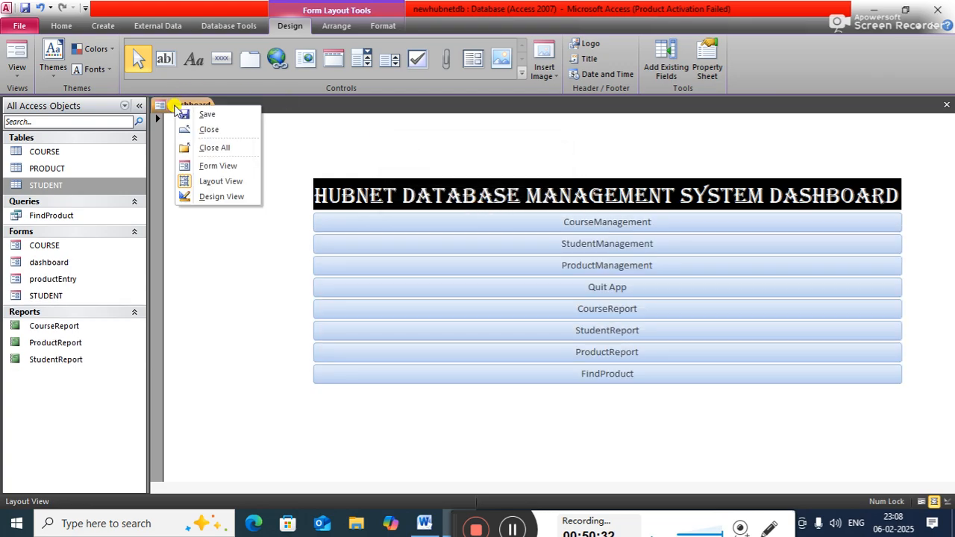
{"action": "left_click", "coordinate": [201, 131]}
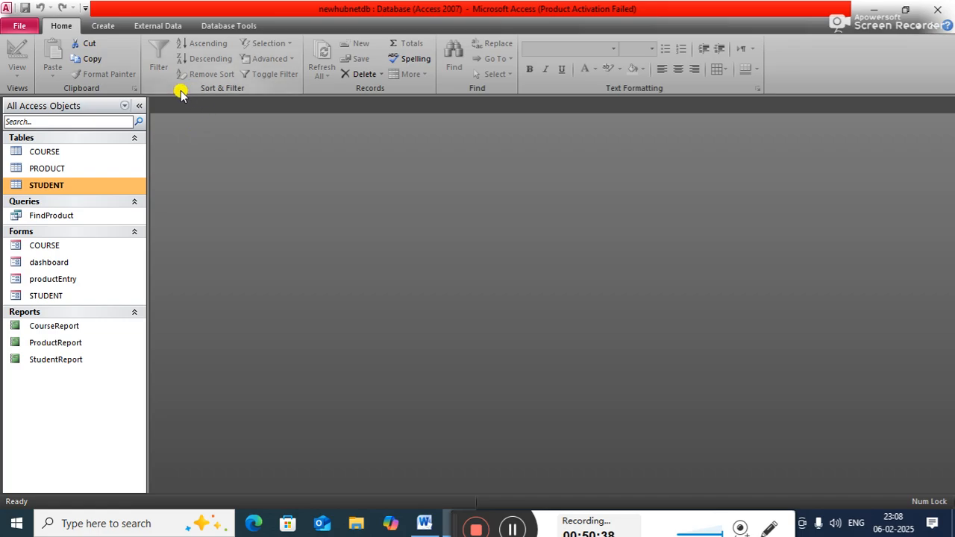
Step: Open the dashboard form, test its ProductReport button, and close the dashboard and the product report
{"action": "double_click", "coordinate": [62, 264]}
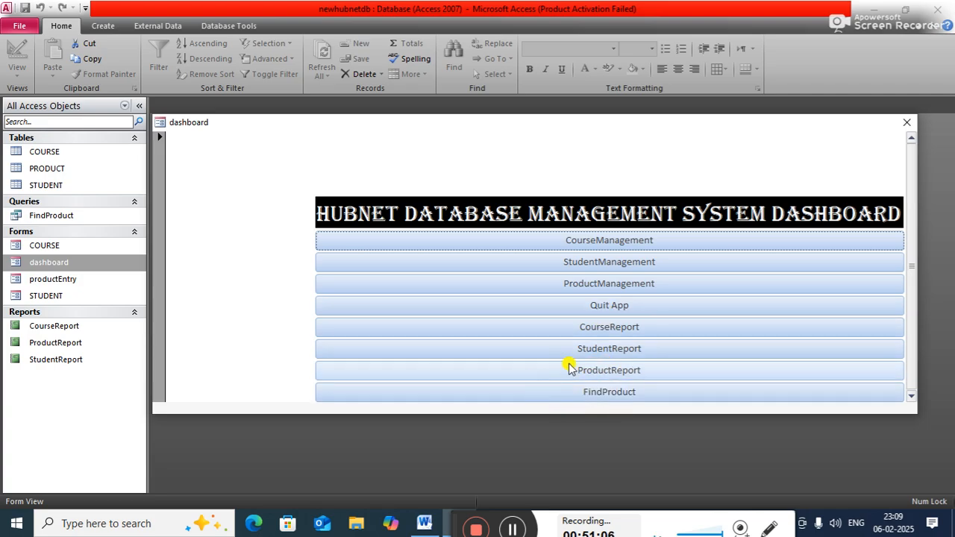
{"action": "left_click", "coordinate": [614, 375]}
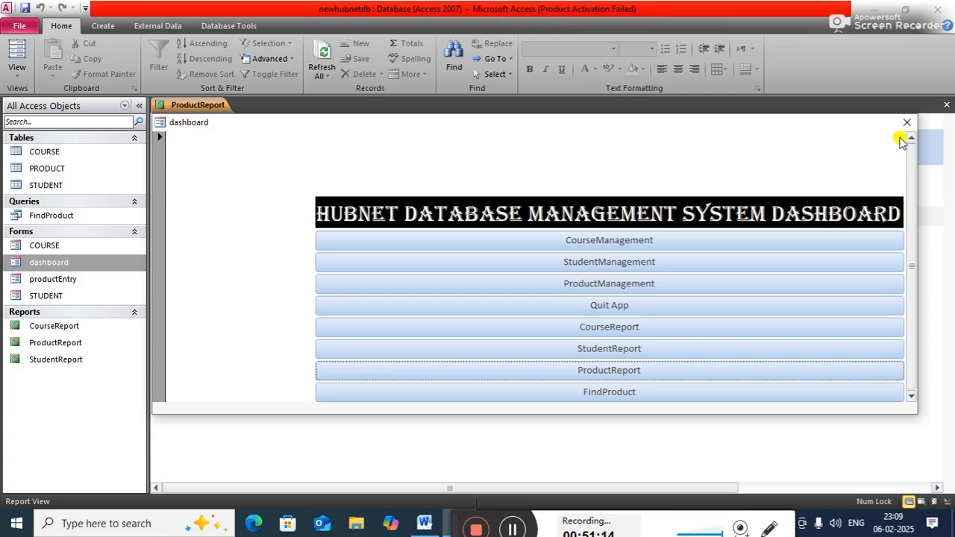
{"action": "left_click", "coordinate": [905, 122]}
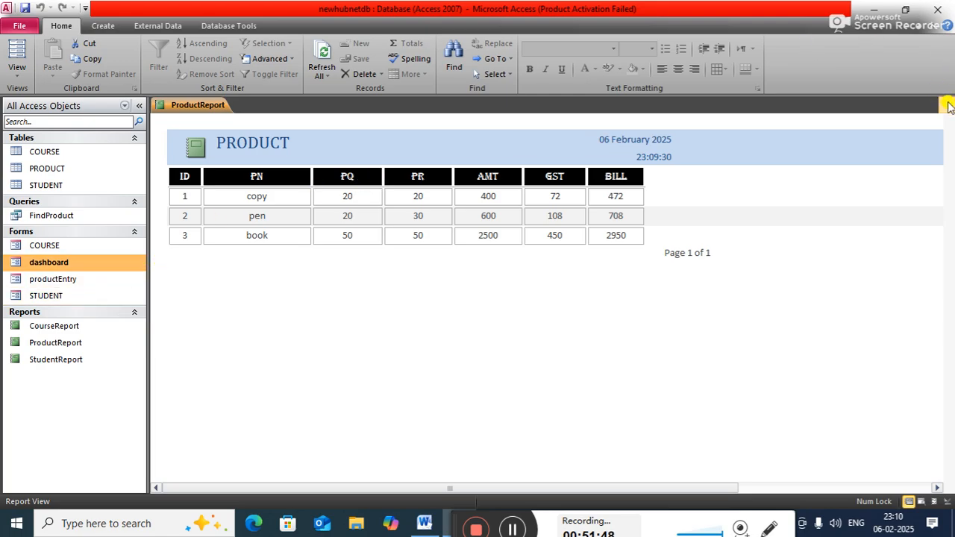
{"action": "left_click", "coordinate": [946, 104]}
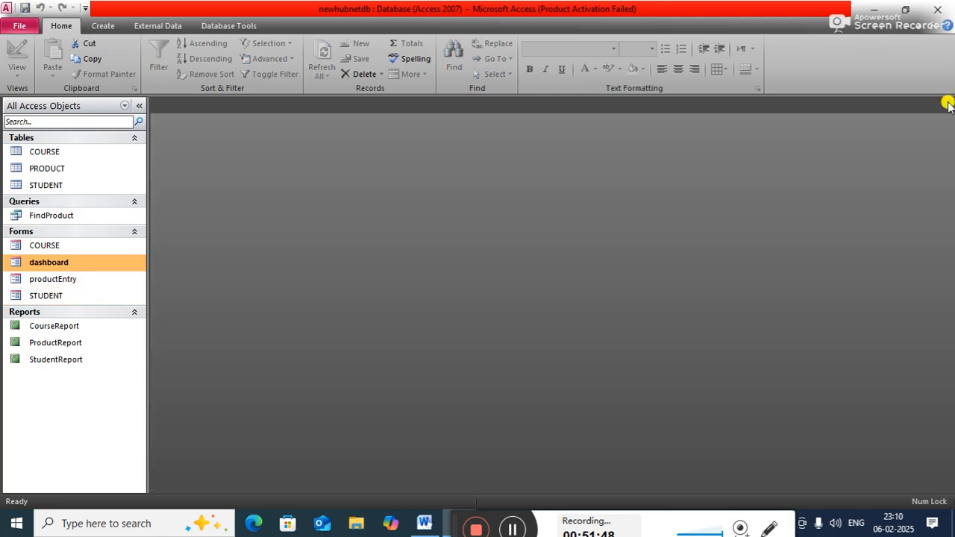
Step: Reopen the dashboard, test its CourseManagement button, and close the dashboard and the COURSE form
{"action": "double_click", "coordinate": [52, 267]}
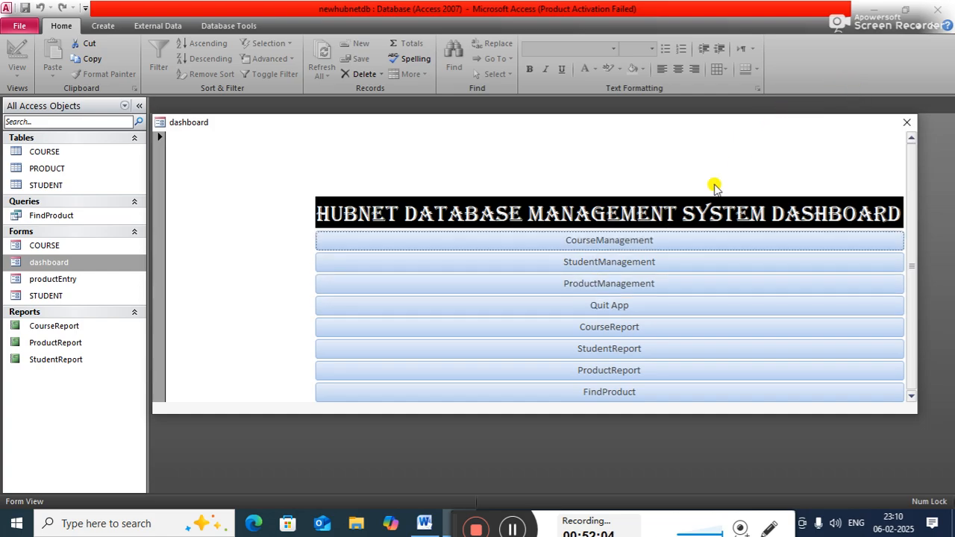
{"action": "left_click", "coordinate": [605, 242]}
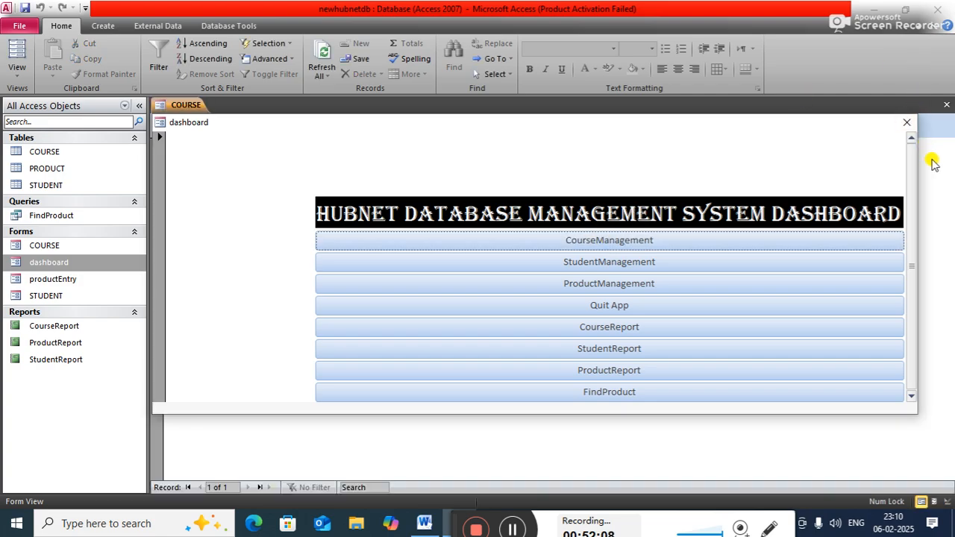
{"action": "left_click", "coordinate": [903, 125]}
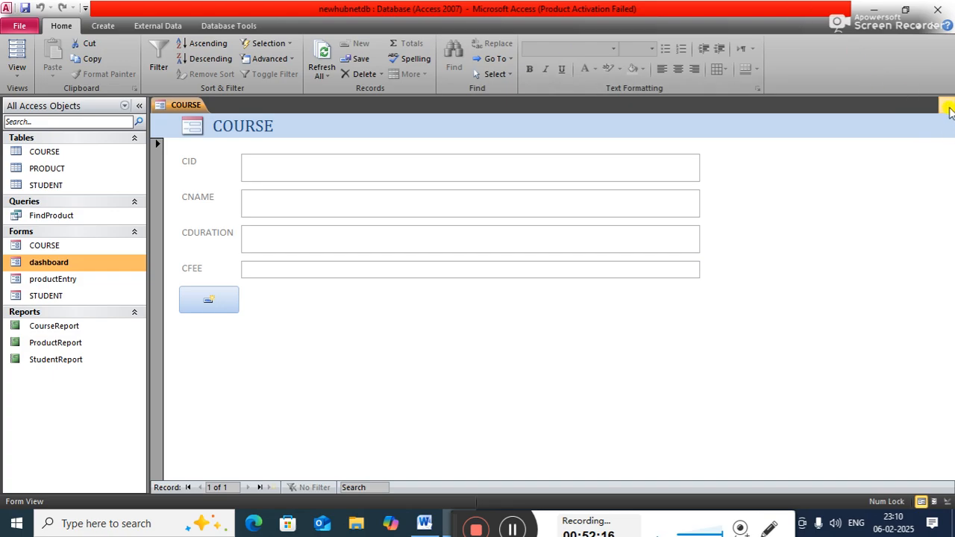
{"action": "left_click", "coordinate": [945, 105]}
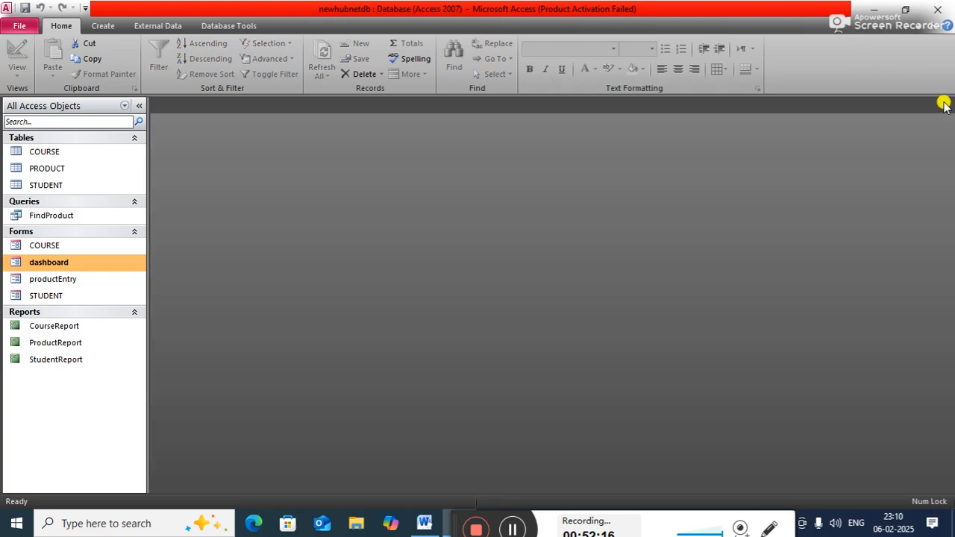
Step: Check the dashboard form once more in Form View, close it and reopen it in Design View
{"action": "double_click", "coordinate": [55, 265]}
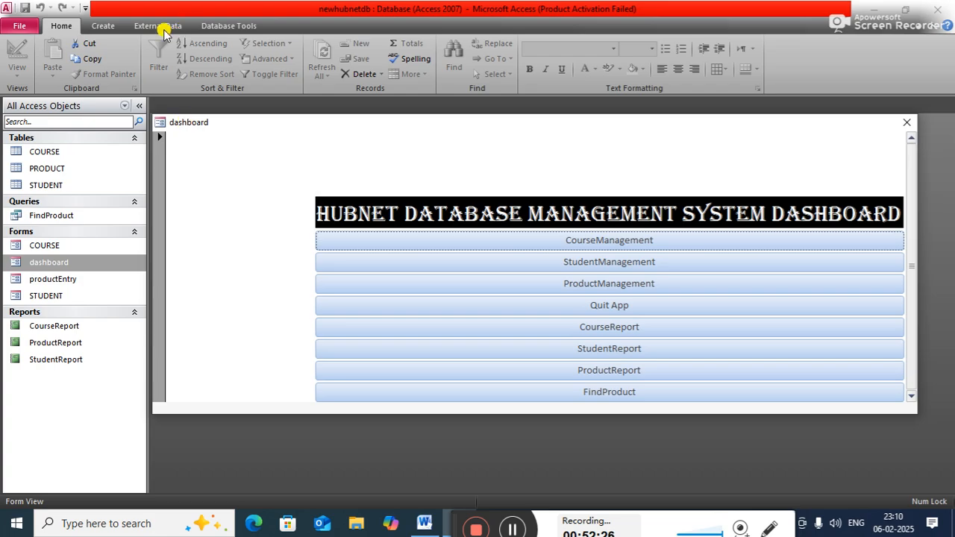
{"action": "left_click", "coordinate": [906, 122]}
{"action": "right_click", "coordinate": [71, 267]}
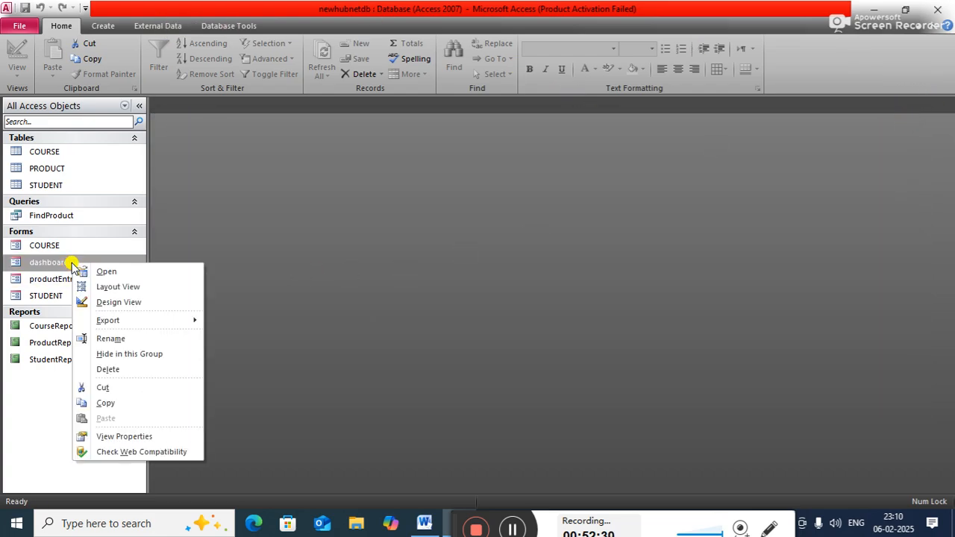
{"action": "left_click", "coordinate": [111, 303]}
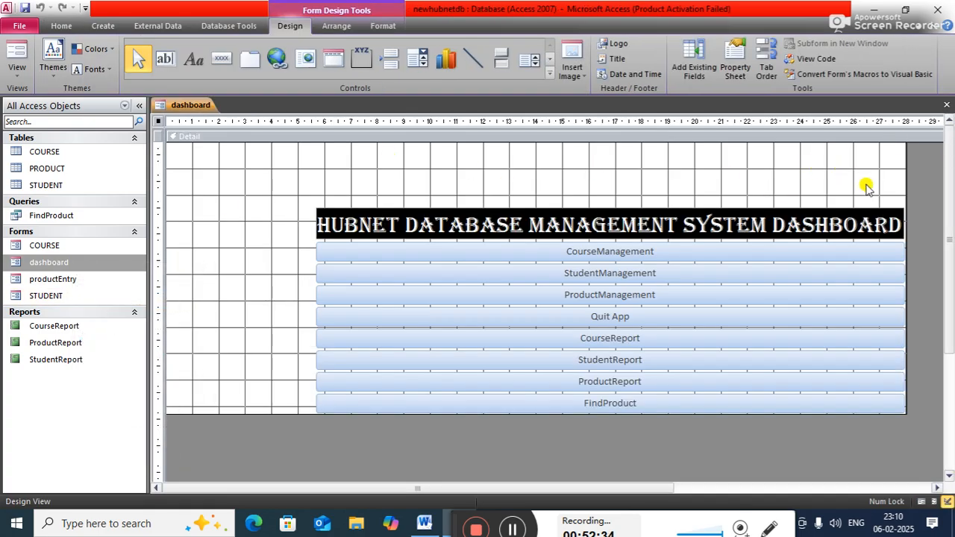
Step: Set the dashboard form's Scroll Bars property to Neither in the Property Sheet
{"action": "left_click", "coordinate": [725, 60]}
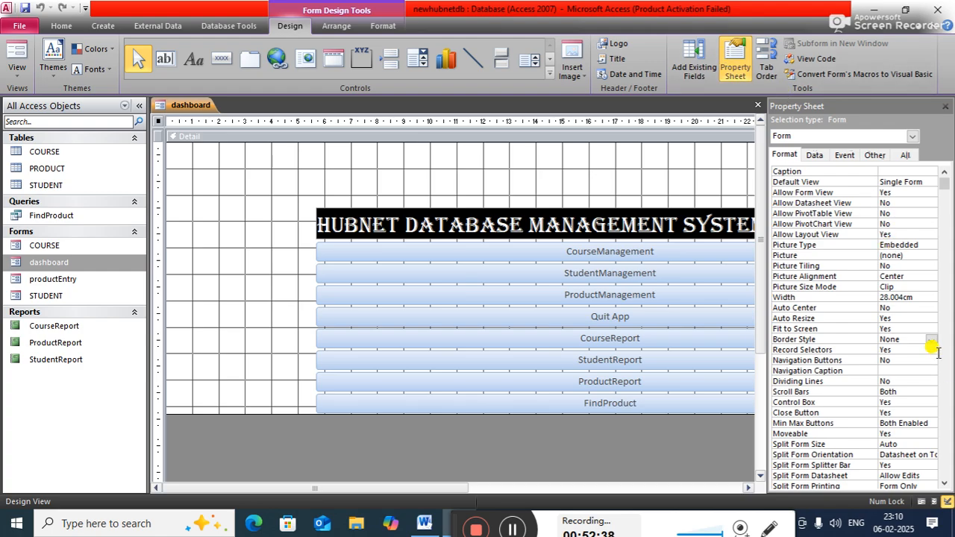
{"action": "left_click", "coordinate": [943, 485]}
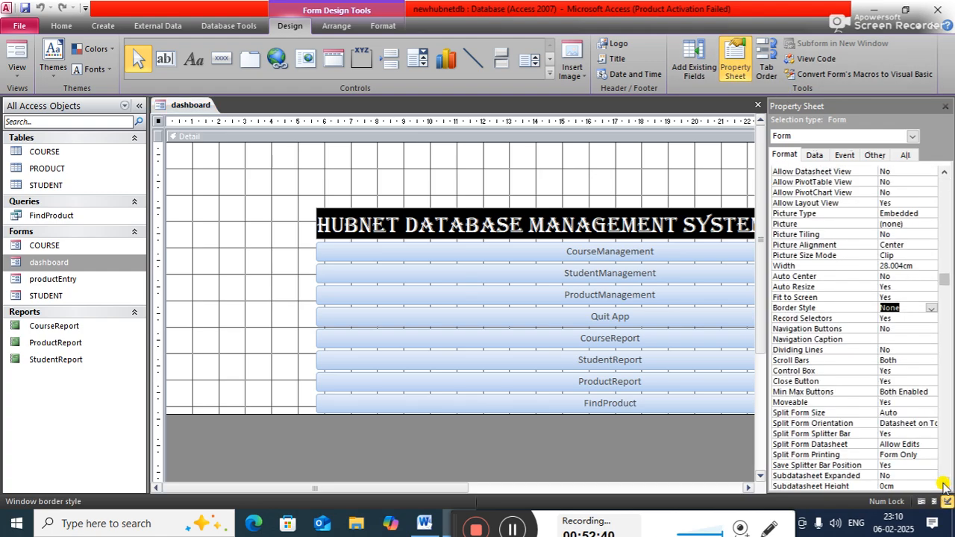
{"action": "left_click", "coordinate": [943, 486]}
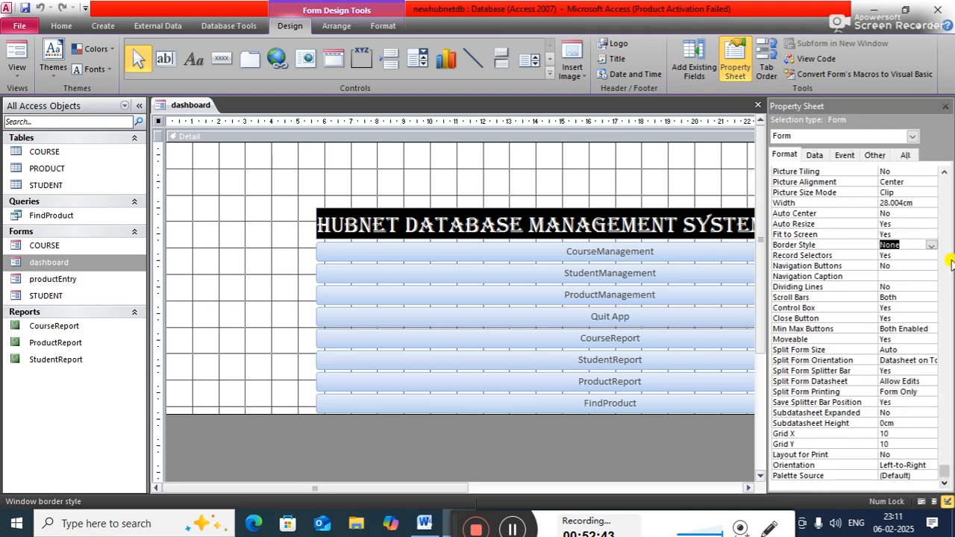
{"action": "left_click", "coordinate": [945, 470]}
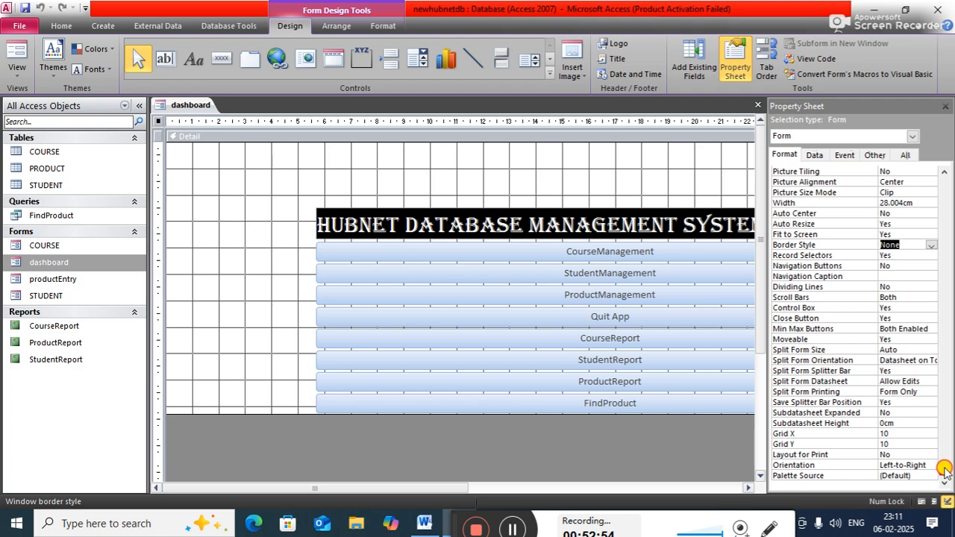
{"action": "left_click", "coordinate": [917, 297]}
{"action": "left_click", "coordinate": [929, 298]}
{"action": "left_click", "coordinate": [903, 302]}
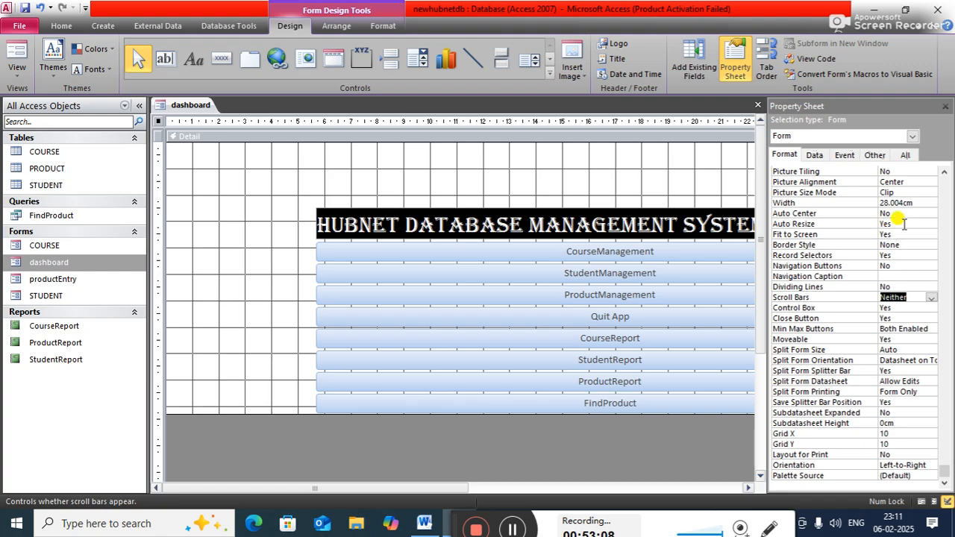
Step: Examine the dashboard form's remaining format properties, then its data and event properties
{"action": "left_click", "coordinate": [945, 173]}
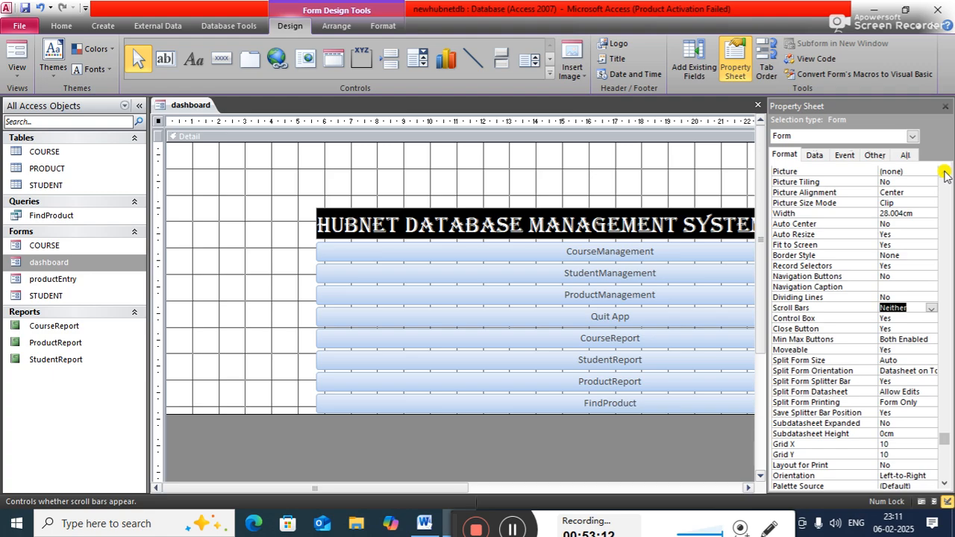
{"action": "left_click", "coordinate": [945, 174]}
{"action": "left_click", "coordinate": [944, 173]}
{"action": "left_click", "coordinate": [945, 174]}
{"action": "left_click", "coordinate": [944, 174]}
{"action": "left_click", "coordinate": [944, 174]}
{"action": "left_click", "coordinate": [945, 173]}
{"action": "left_click", "coordinate": [945, 173]}
{"action": "left_click", "coordinate": [944, 174]}
{"action": "left_click", "coordinate": [944, 173]}
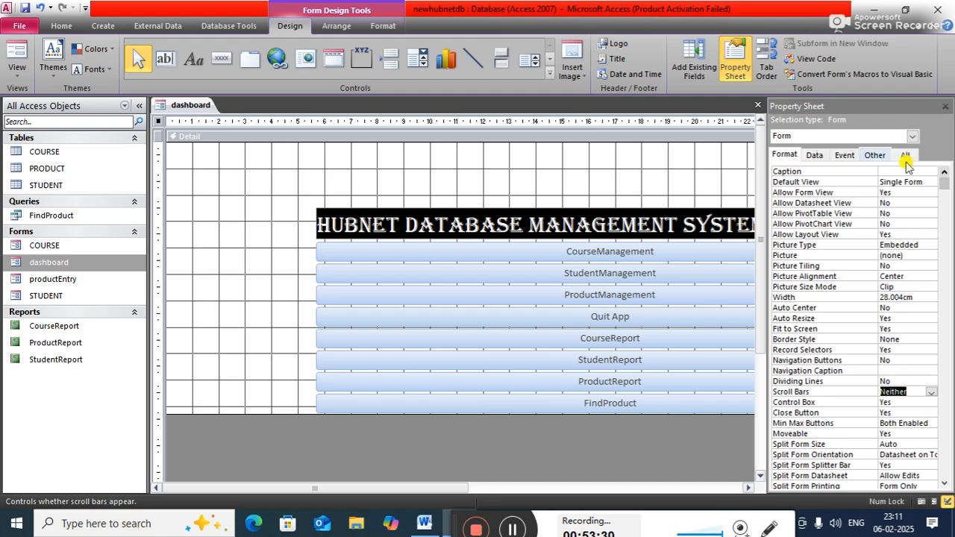
{"action": "left_click", "coordinate": [814, 156]}
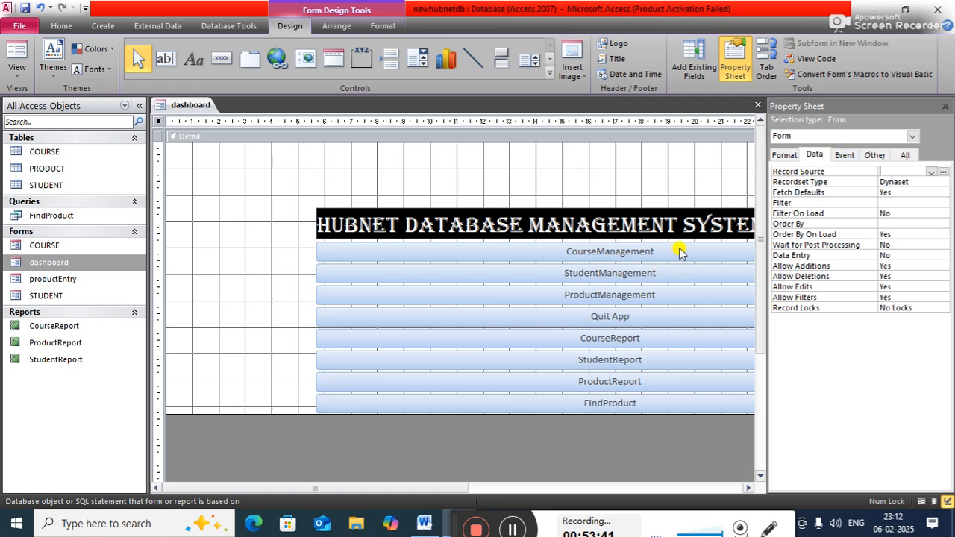
{"action": "left_click", "coordinate": [843, 155]}
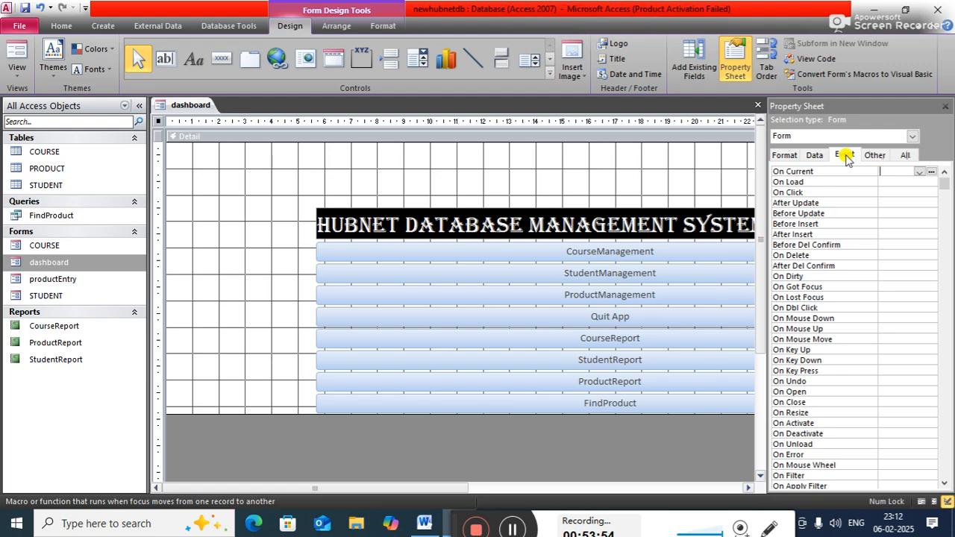
Step: Examine the dashboard form's Other properties and its complete property list
{"action": "left_click", "coordinate": [874, 155]}
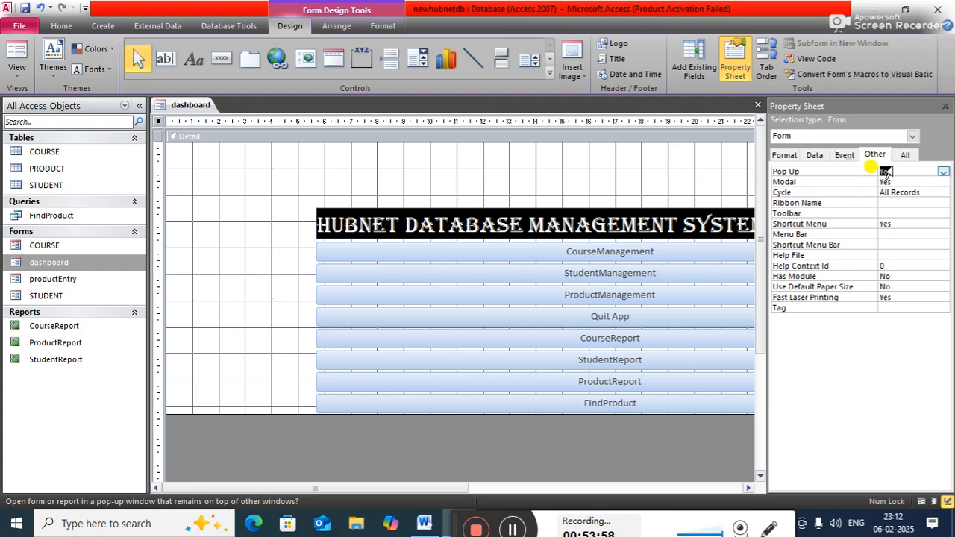
{"action": "left_click", "coordinate": [905, 154]}
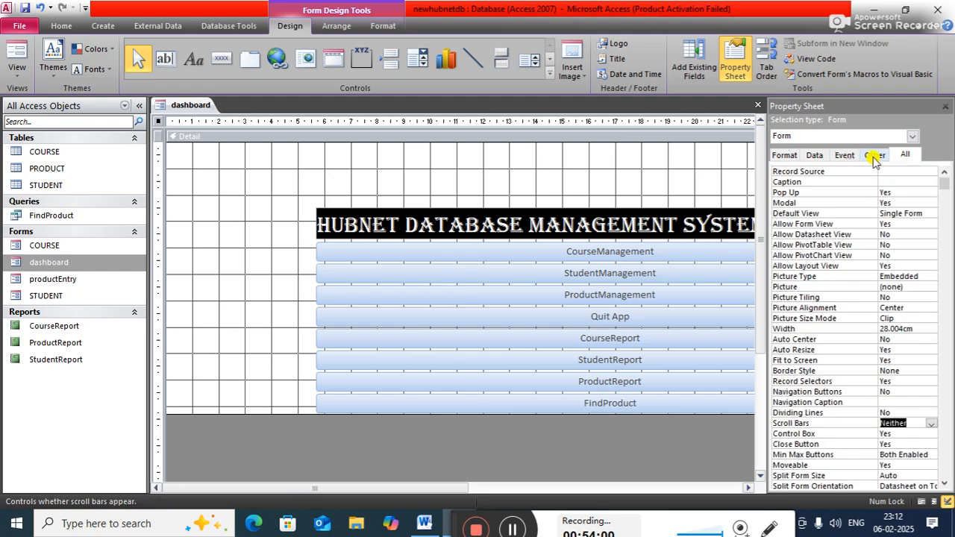
{"action": "left_click", "coordinate": [874, 155]}
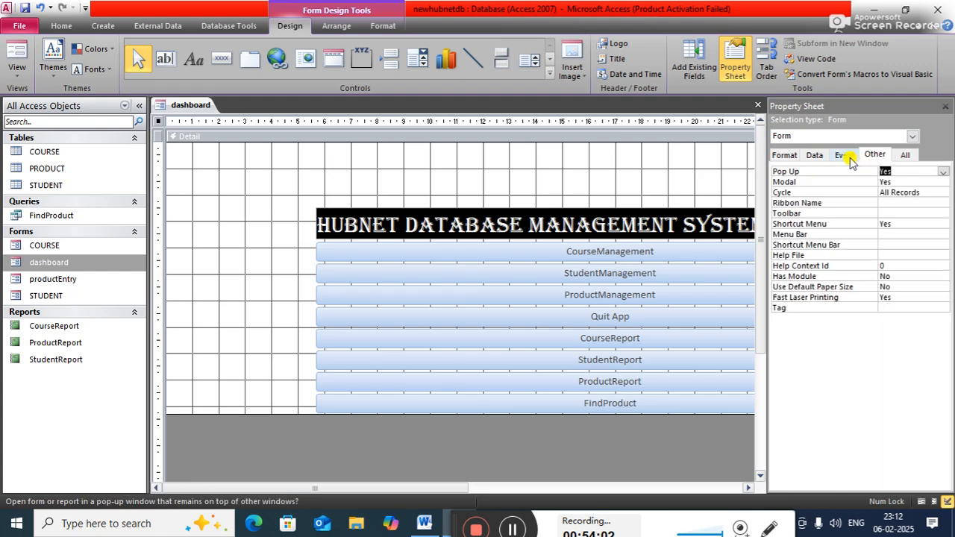
Step: Create an embedded macro for the dashboard form's On Current event with the Macro Builder and add a CloseWindow action
{"action": "left_click", "coordinate": [844, 155]}
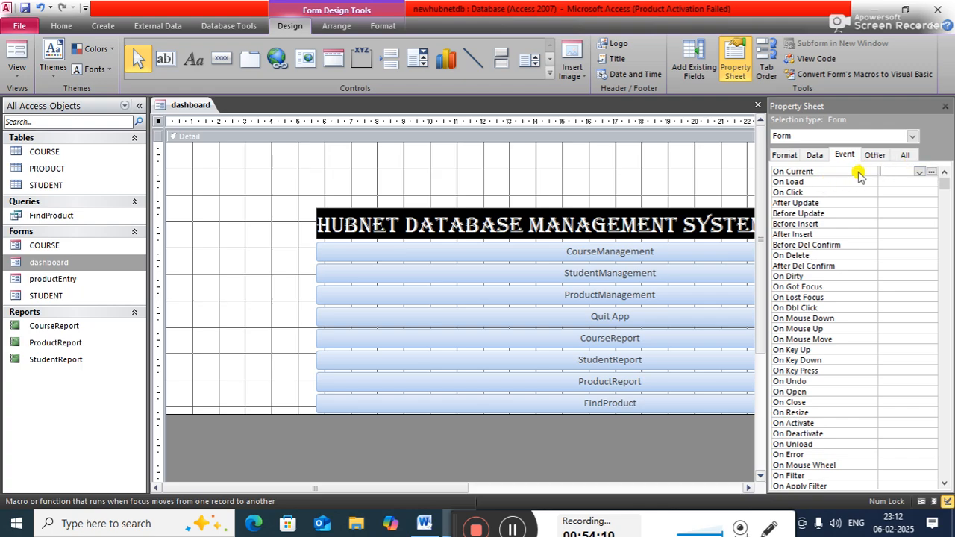
{"action": "left_click", "coordinate": [932, 171]}
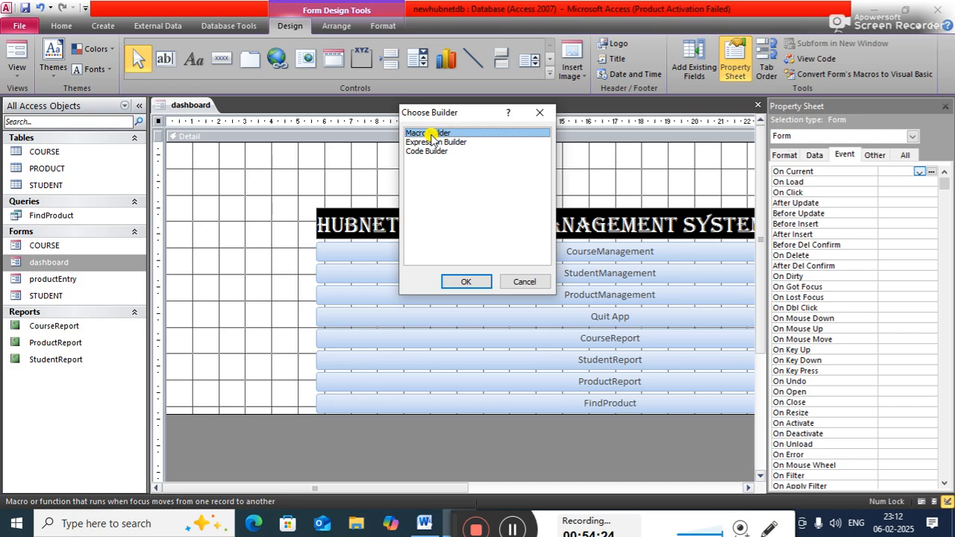
{"action": "left_click", "coordinate": [465, 281]}
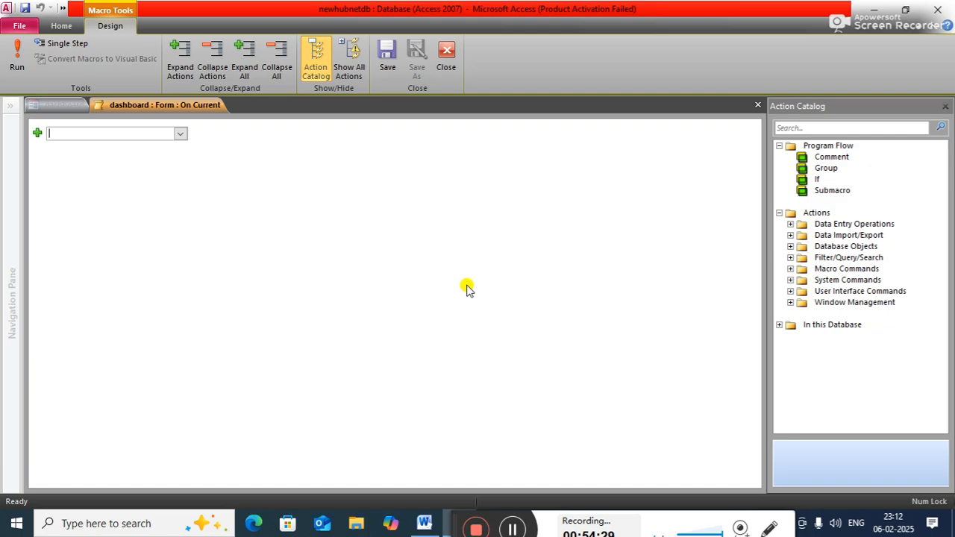
{"action": "left_click", "coordinate": [180, 133]}
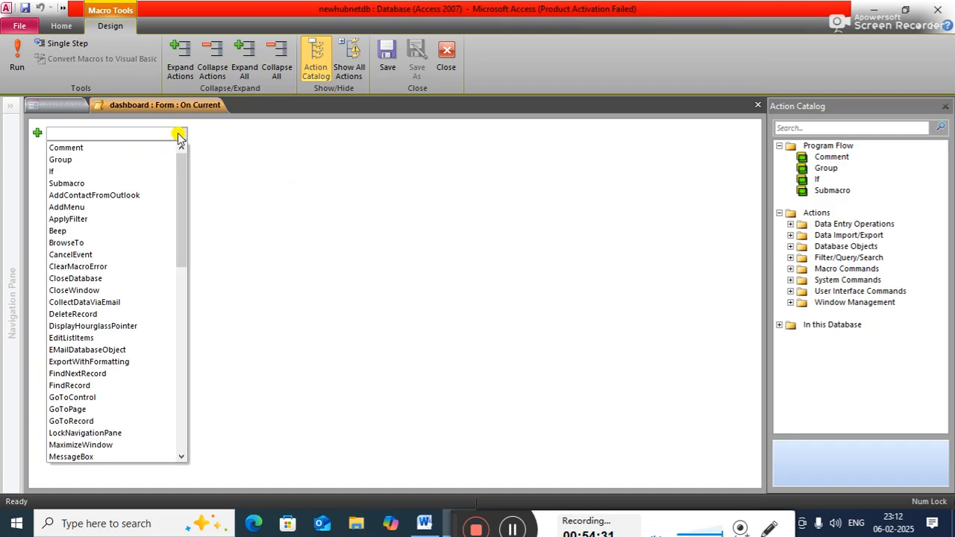
{"action": "left_click_drag", "start_coordinate": [184, 204], "coordinate": [182, 215]}
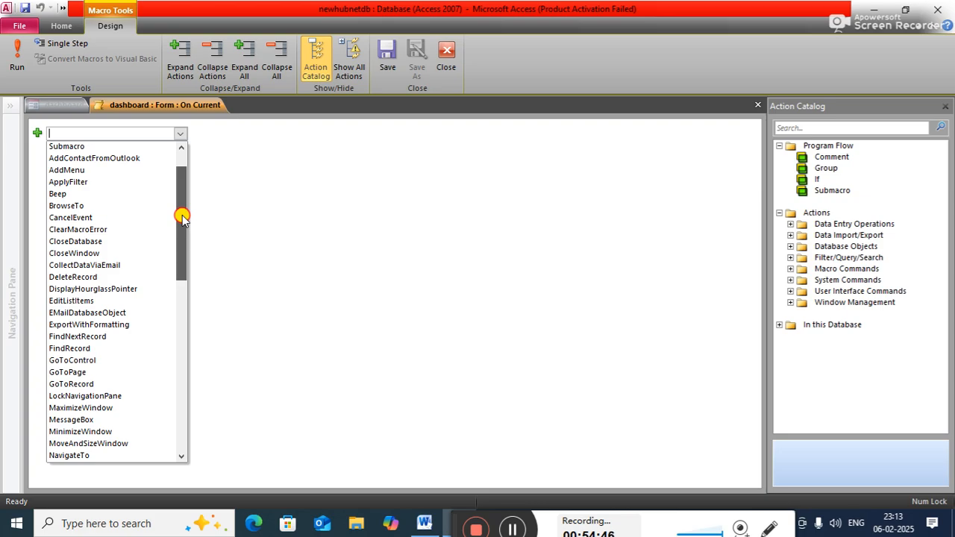
{"action": "left_click_drag", "start_coordinate": [183, 216], "coordinate": [185, 193]}
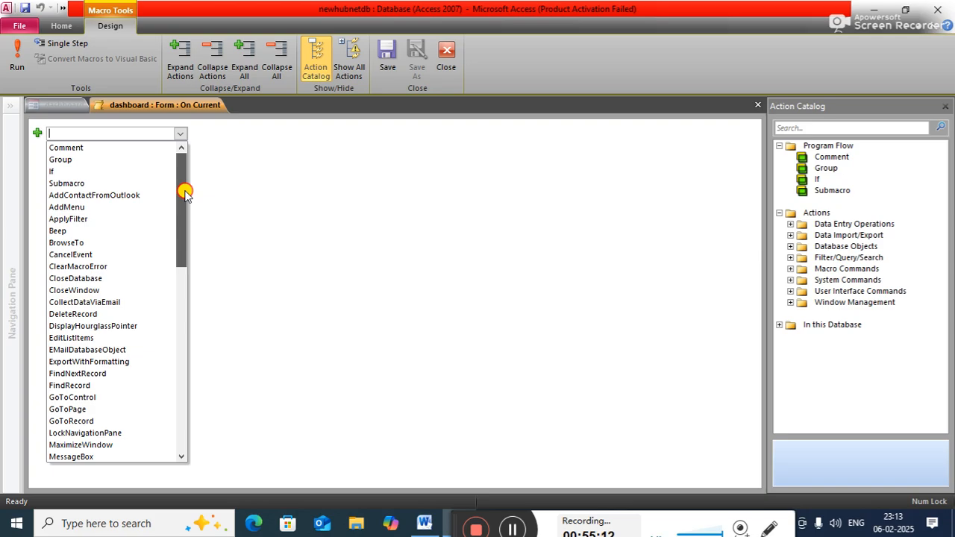
{"action": "left_click", "coordinate": [57, 293]}
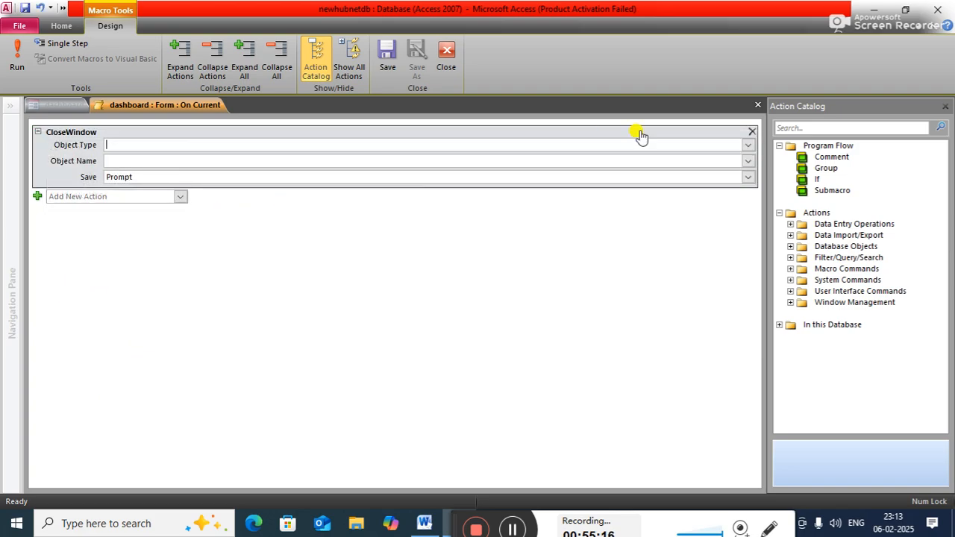
Step: Set the CloseWindow action's Object Type to Form and its Object Name to dashboard
{"action": "left_click", "coordinate": [748, 144]}
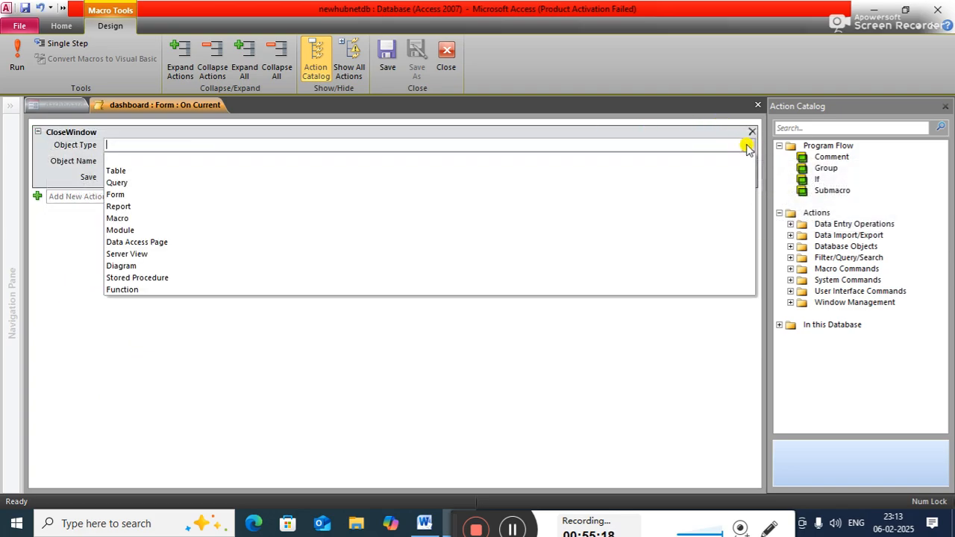
{"action": "left_click", "coordinate": [174, 197]}
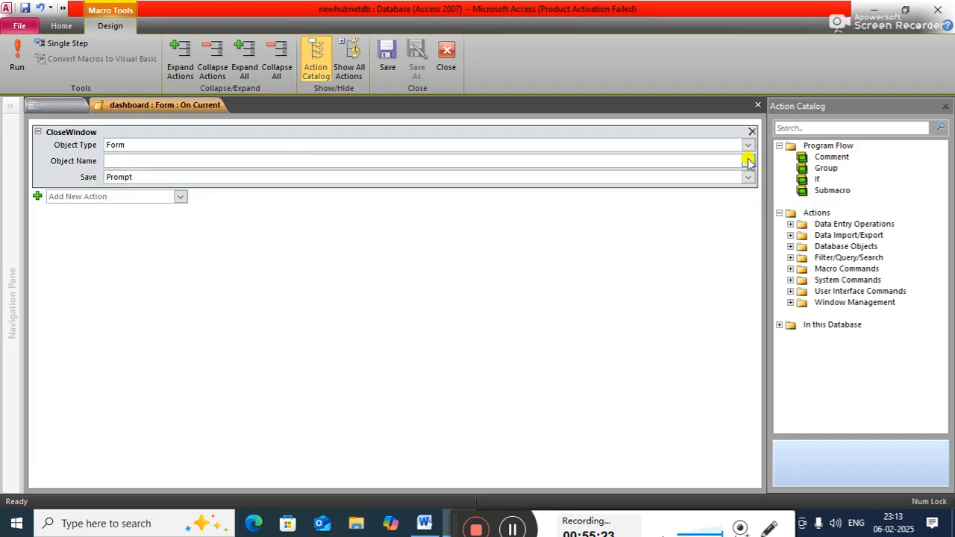
{"action": "left_click", "coordinate": [747, 161]}
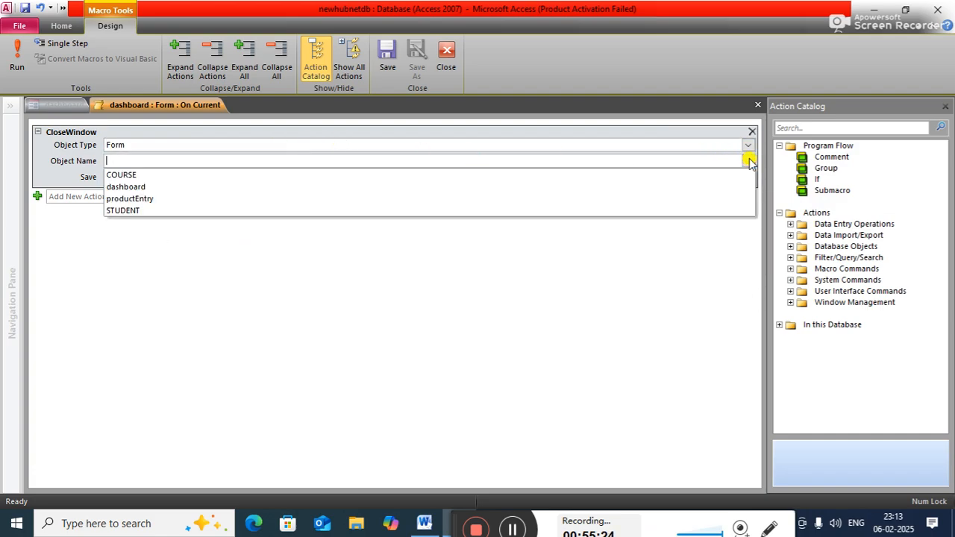
{"action": "left_click", "coordinate": [226, 187]}
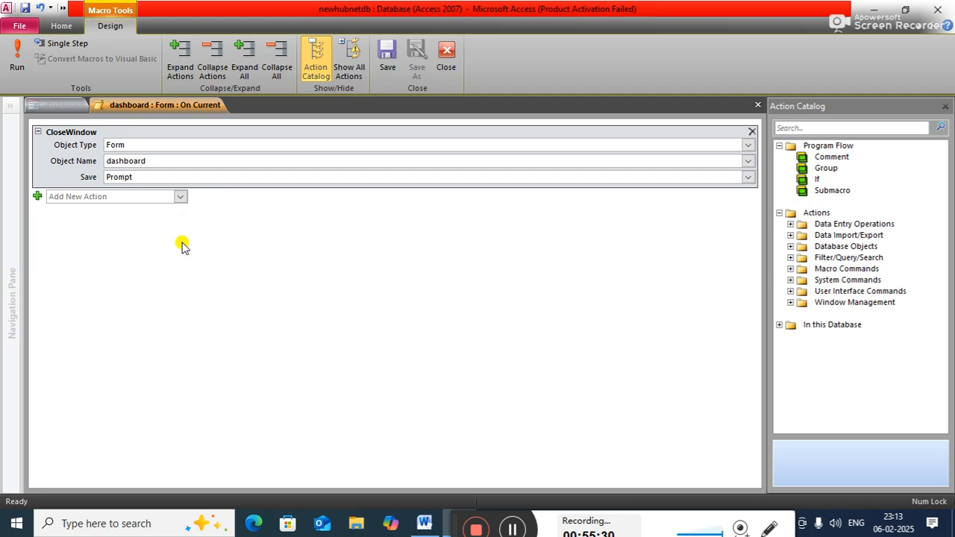
{"action": "left_click", "coordinate": [176, 196]}
{"action": "left_click", "coordinate": [182, 196]}
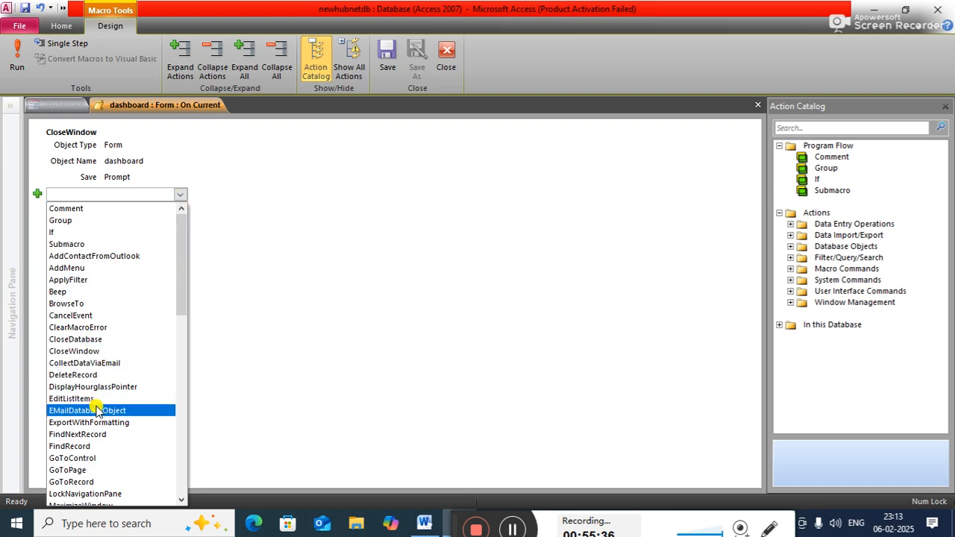
{"action": "left_click_drag", "start_coordinate": [181, 294], "coordinate": [185, 336]}
{"action": "scroll", "coordinate": [185, 336], "scroll_direction": "down", "scroll_amount": 1}
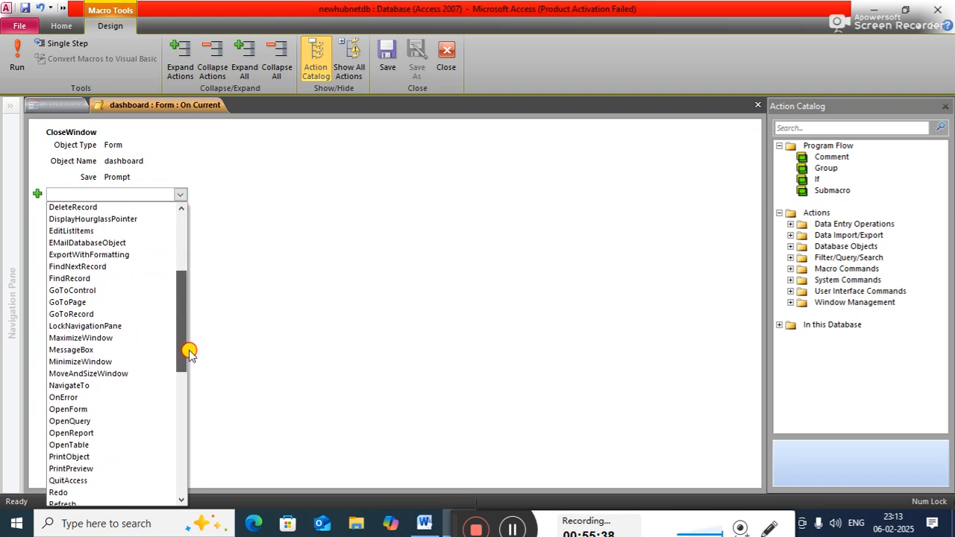
{"action": "left_click", "coordinate": [316, 270]}
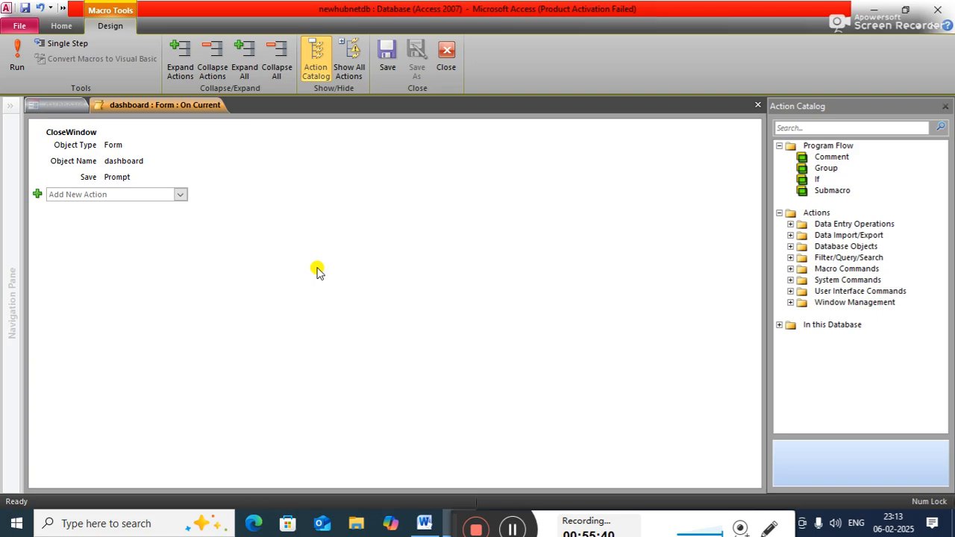
Step: Hide the Action Catalog, save the On Current macro and close the macro designer
{"action": "left_click", "coordinate": [944, 108]}
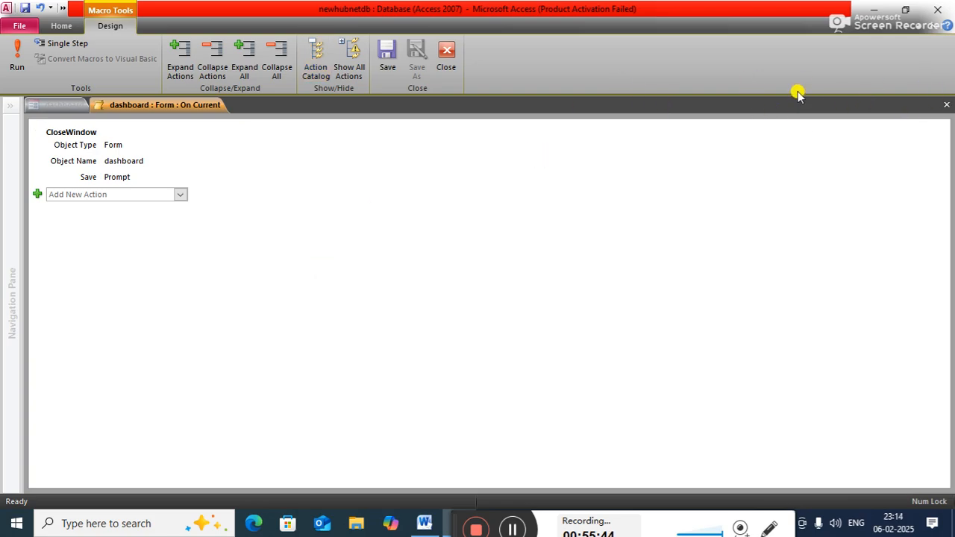
{"action": "right_click", "coordinate": [164, 110]}
{"action": "left_click", "coordinate": [187, 117]}
{"action": "left_click", "coordinate": [946, 105]}
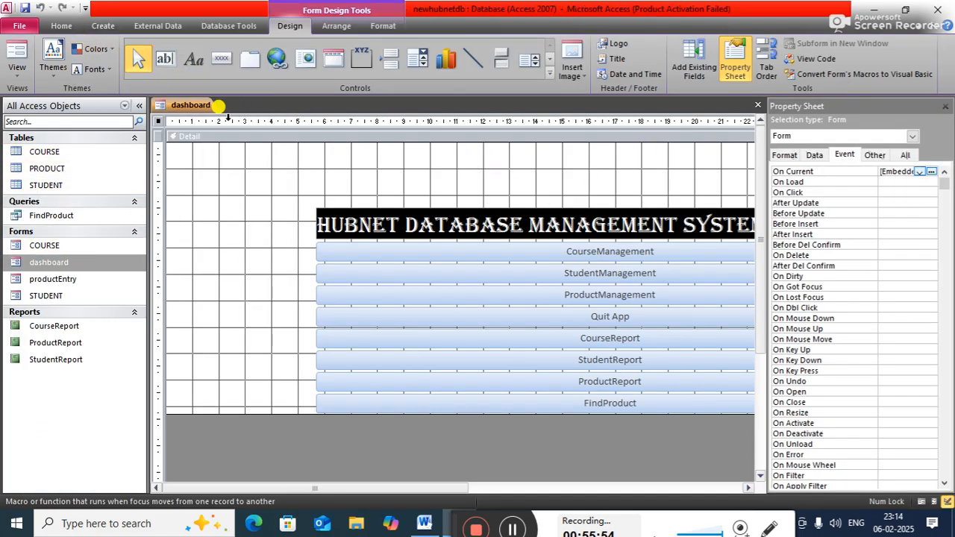
Step: Test the dashboard in Form View, dismiss the error message and stop all macros
{"action": "right_click", "coordinate": [193, 106]}
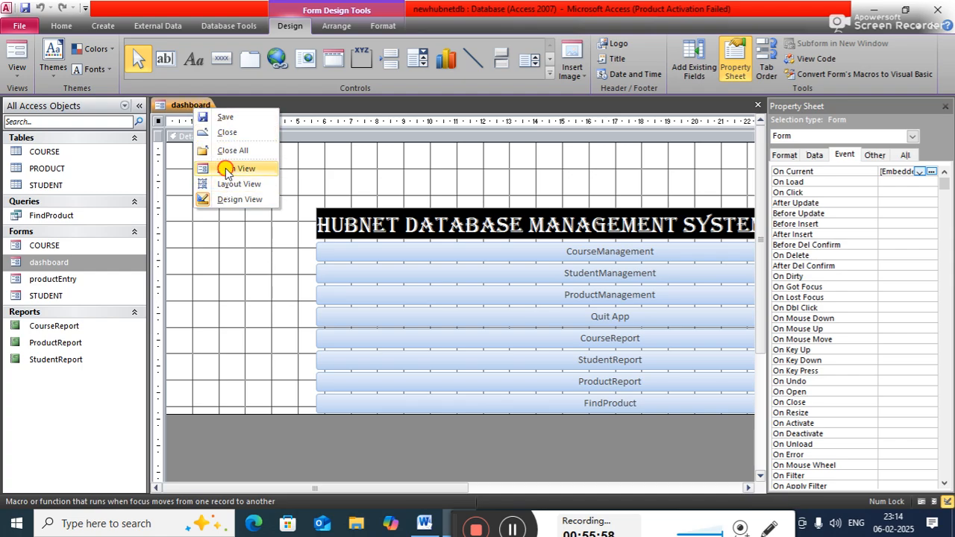
{"action": "left_click", "coordinate": [226, 170]}
{"action": "left_click", "coordinate": [468, 299]}
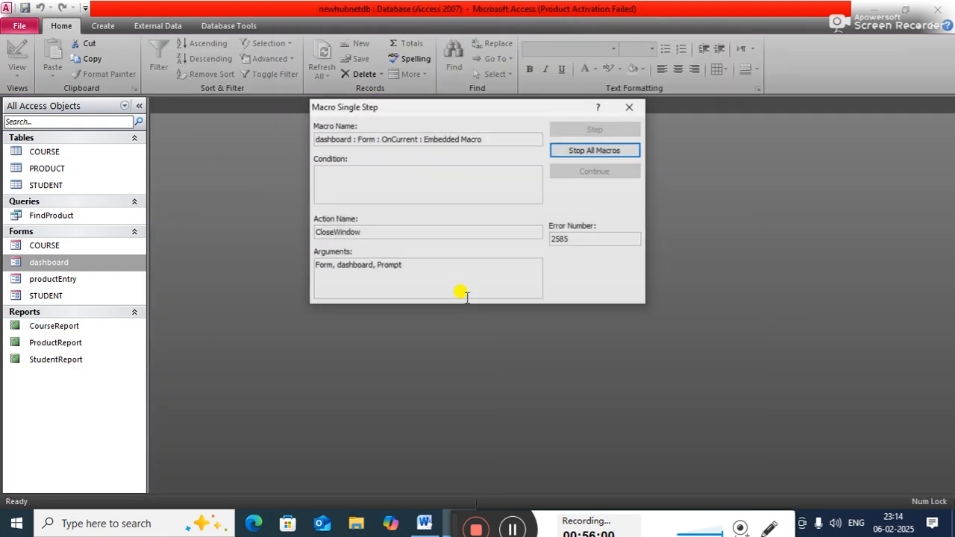
{"action": "left_click", "coordinate": [594, 151]}
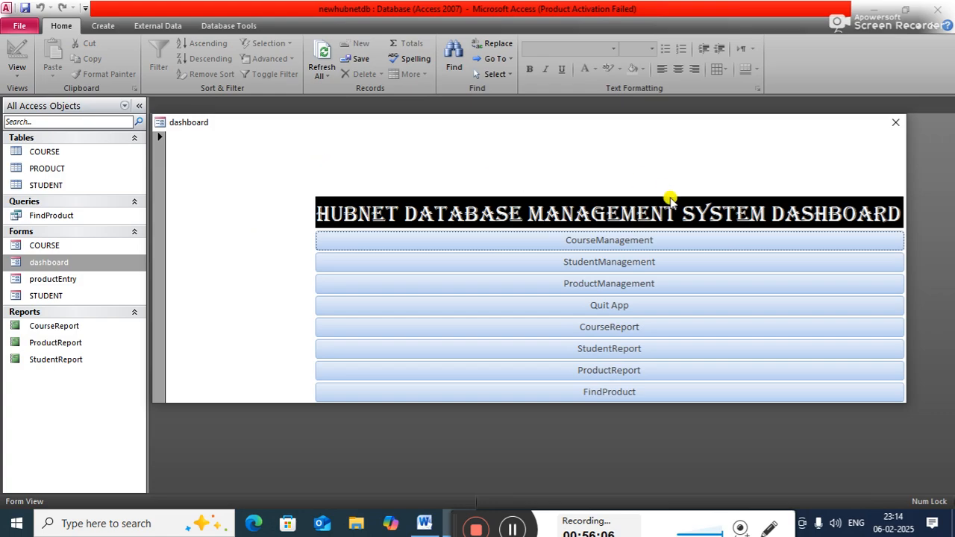
Step: Test the CourseManagement button, close the dashboard saving its design changes, and close the COURSE form
{"action": "left_click", "coordinate": [630, 242]}
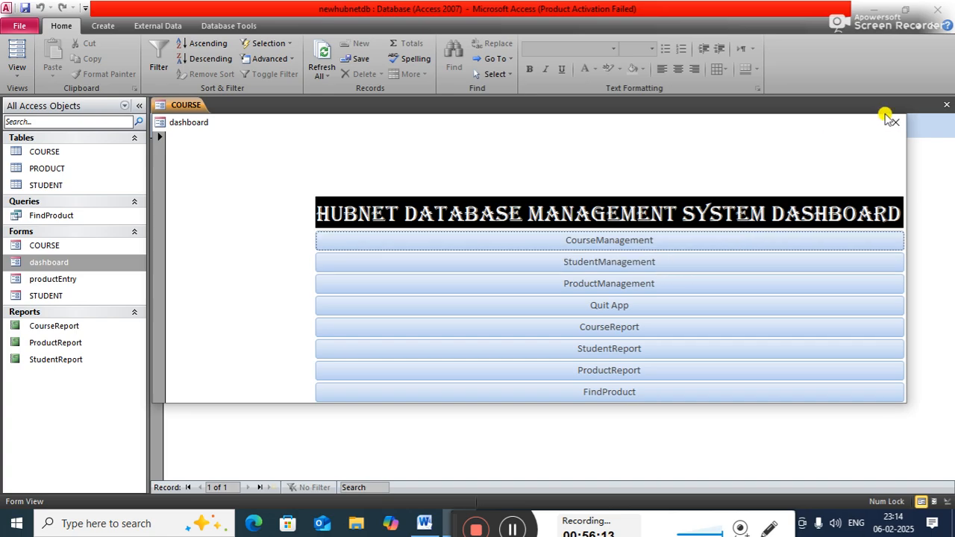
{"action": "left_click", "coordinate": [892, 125]}
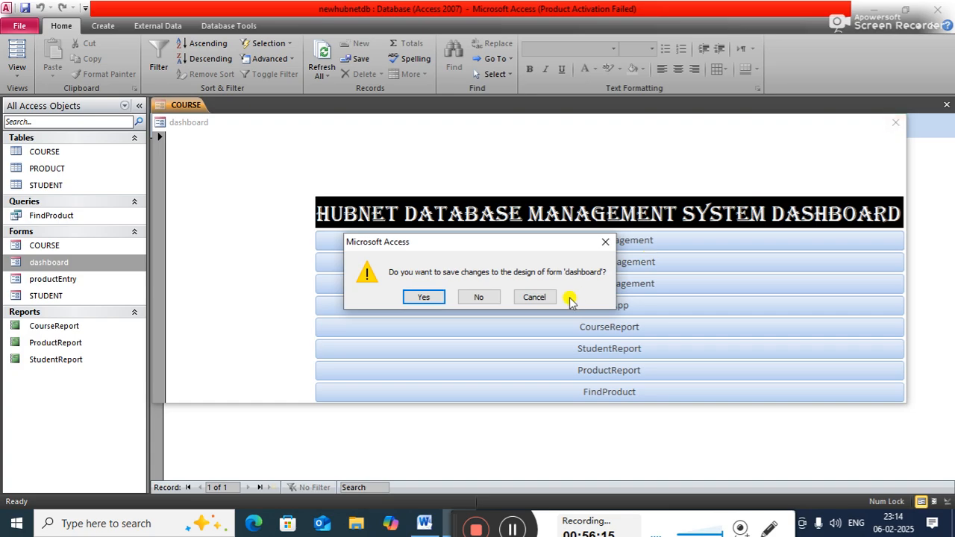
{"action": "left_click", "coordinate": [423, 297]}
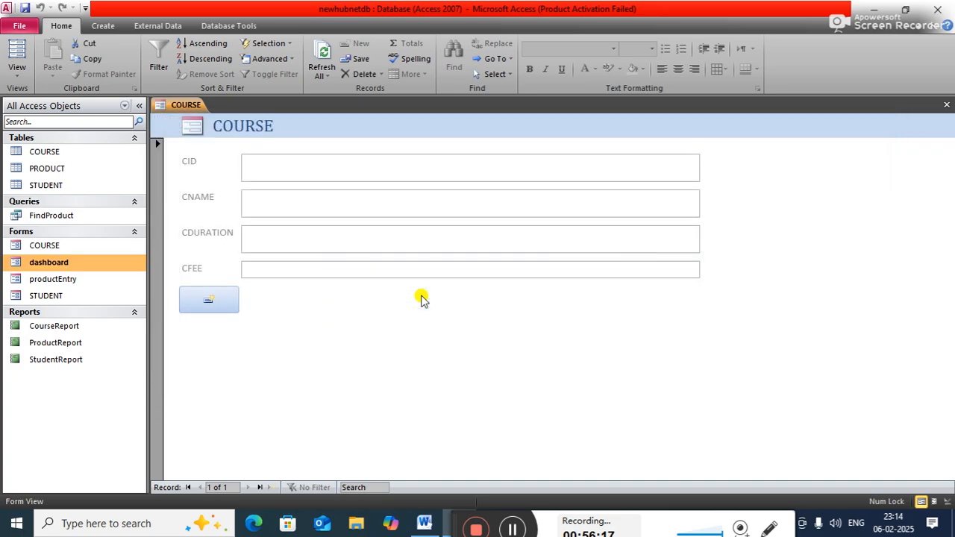
{"action": "right_click", "coordinate": [192, 106]}
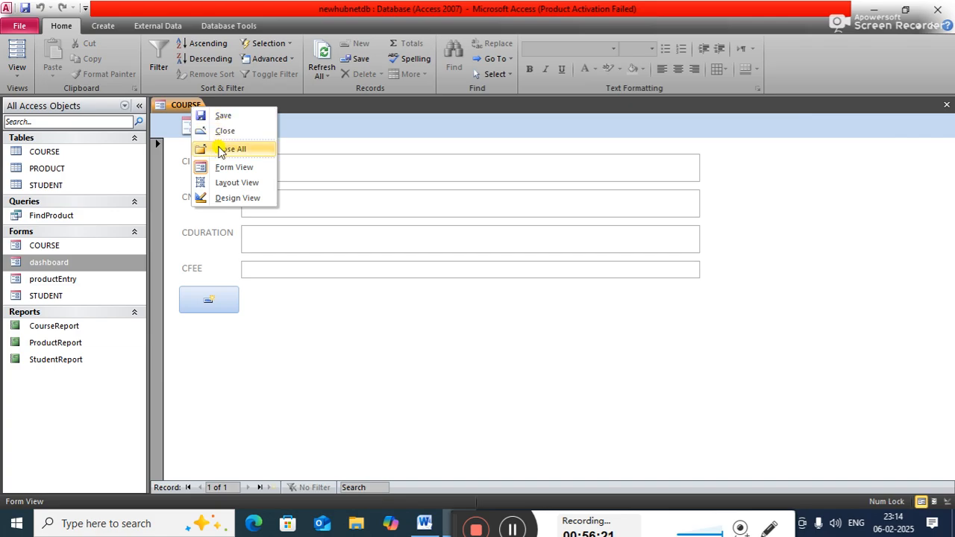
{"action": "left_click", "coordinate": [222, 148]}
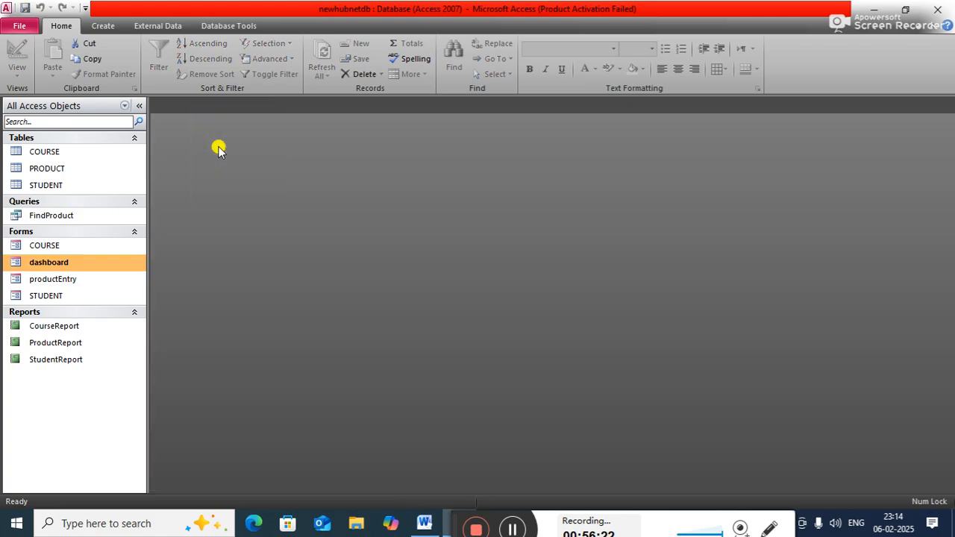
Step: Reopen the dashboard in Design View and open the CourseManagement button's On Click macro for editing
{"action": "right_click", "coordinate": [69, 266]}
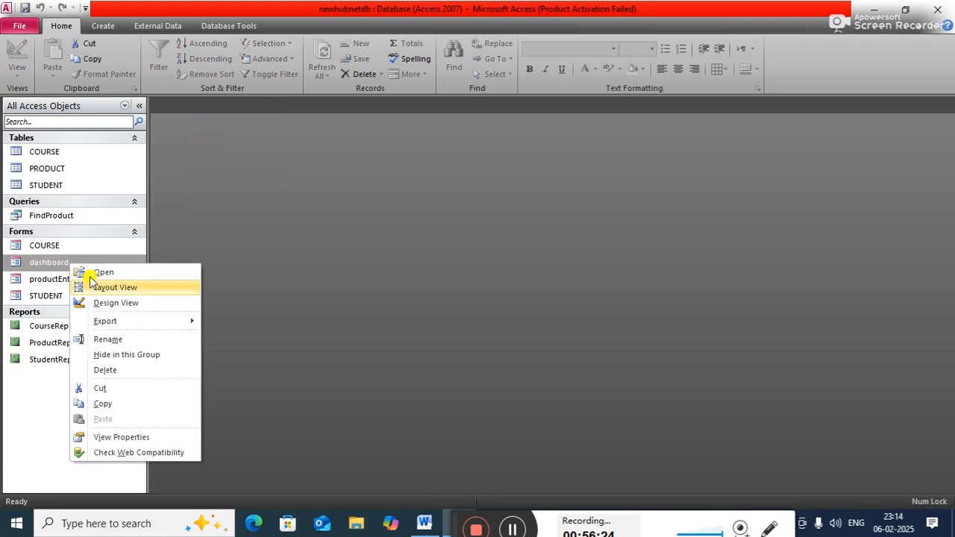
{"action": "left_click", "coordinate": [119, 309]}
{"action": "left_click", "coordinate": [581, 254]}
{"action": "left_click", "coordinate": [580, 254]}
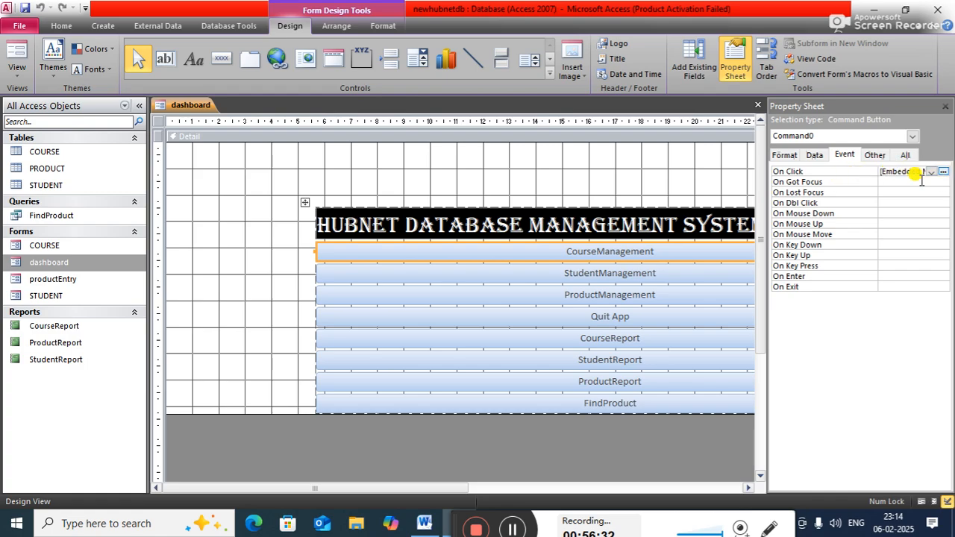
{"action": "left_click", "coordinate": [944, 172]}
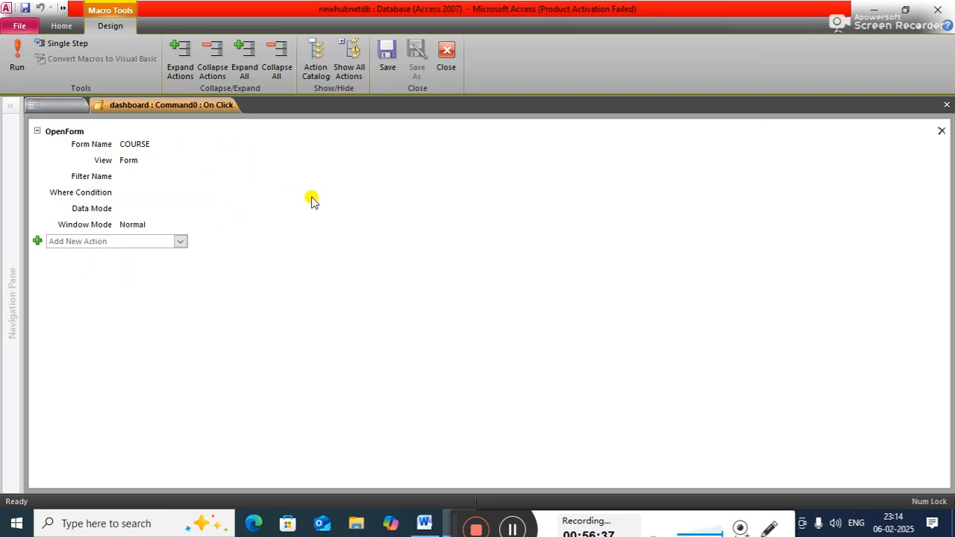
Step: Add a CloseWindow action after OpenForm in the macro, with object type Form and object name dashboard
{"action": "left_click", "coordinate": [180, 241]}
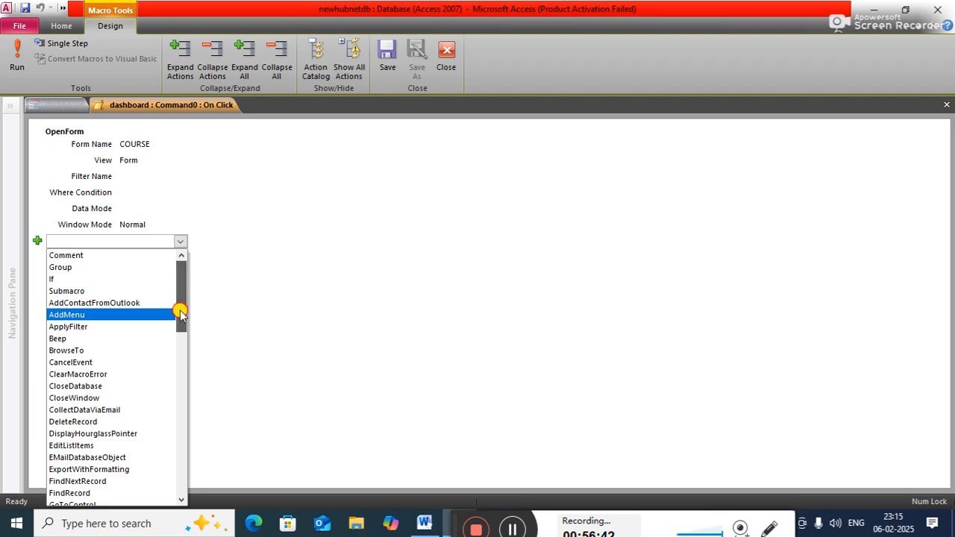
{"action": "left_click_drag", "start_coordinate": [180, 314], "coordinate": [185, 347]}
{"action": "left_click_drag", "start_coordinate": [185, 345], "coordinate": [196, 291]}
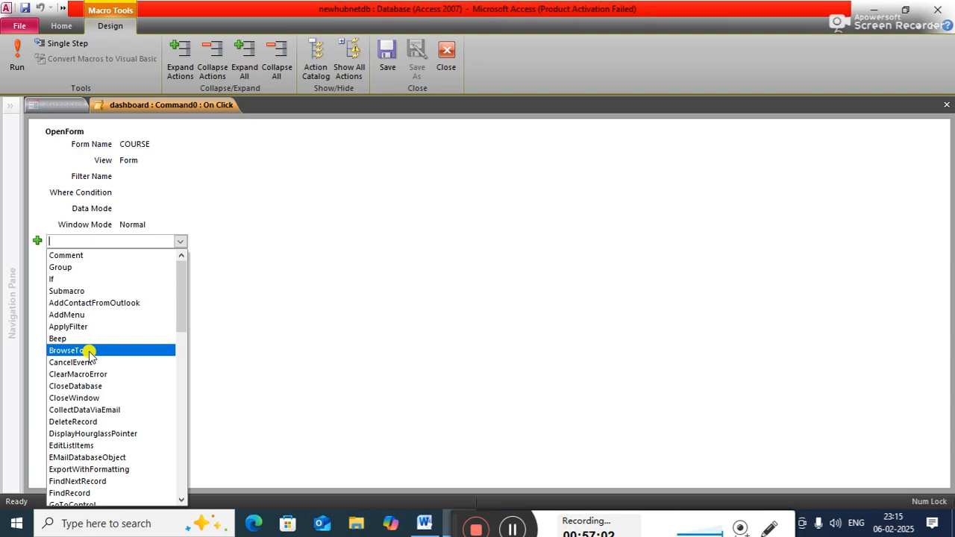
{"action": "left_click", "coordinate": [85, 399]}
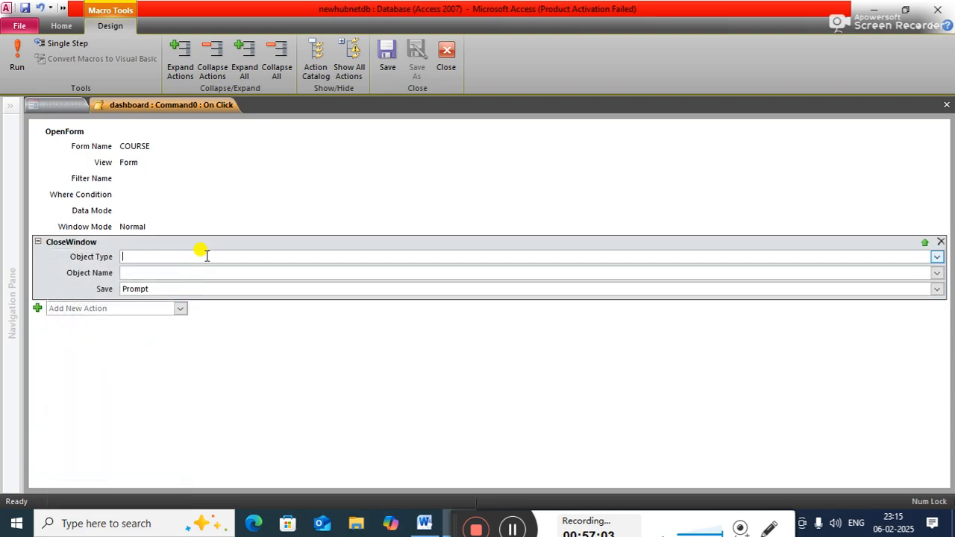
{"action": "left_click", "coordinate": [937, 256]}
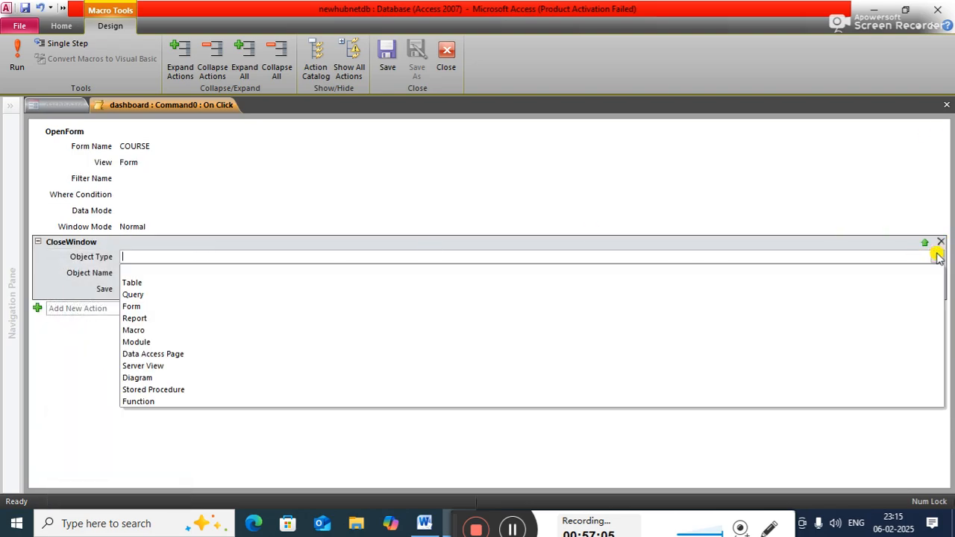
{"action": "left_click", "coordinate": [192, 309]}
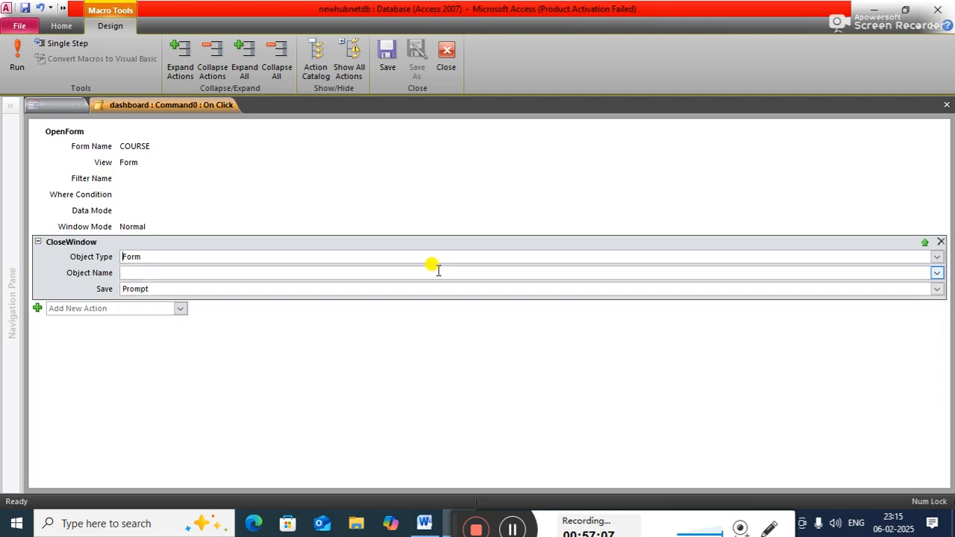
{"action": "left_click", "coordinate": [936, 273]}
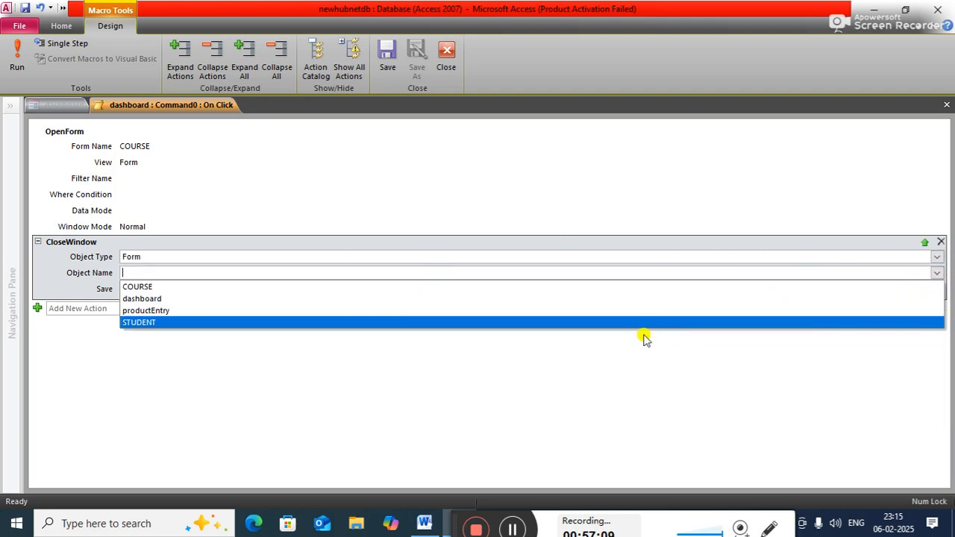
{"action": "left_click", "coordinate": [304, 299]}
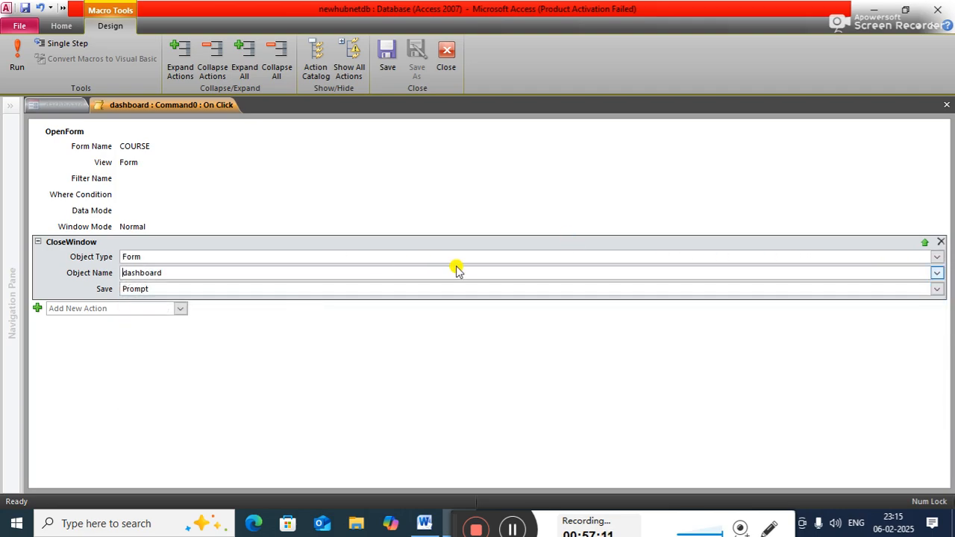
Step: Save the CourseManagement button's On Click macro and close the macro designer
{"action": "right_click", "coordinate": [206, 104]}
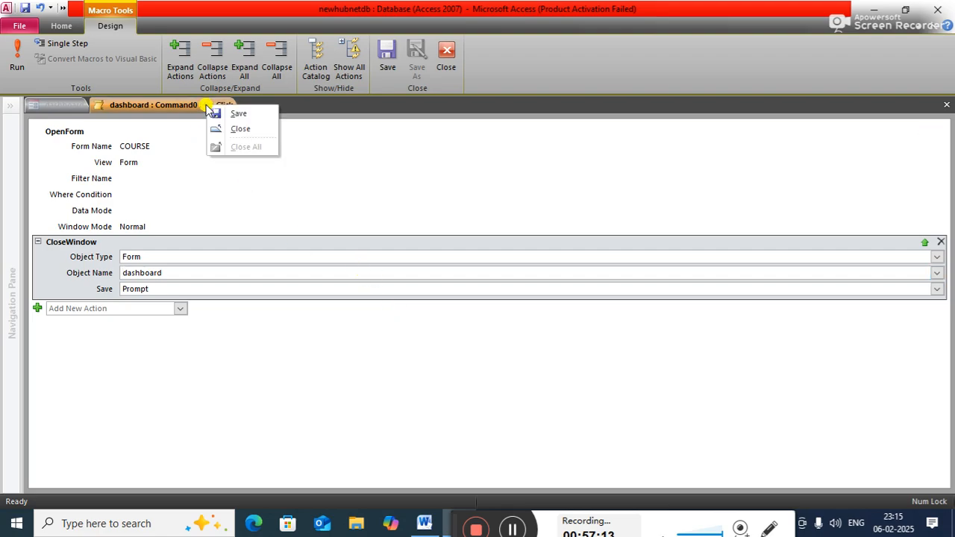
{"action": "left_click", "coordinate": [234, 114]}
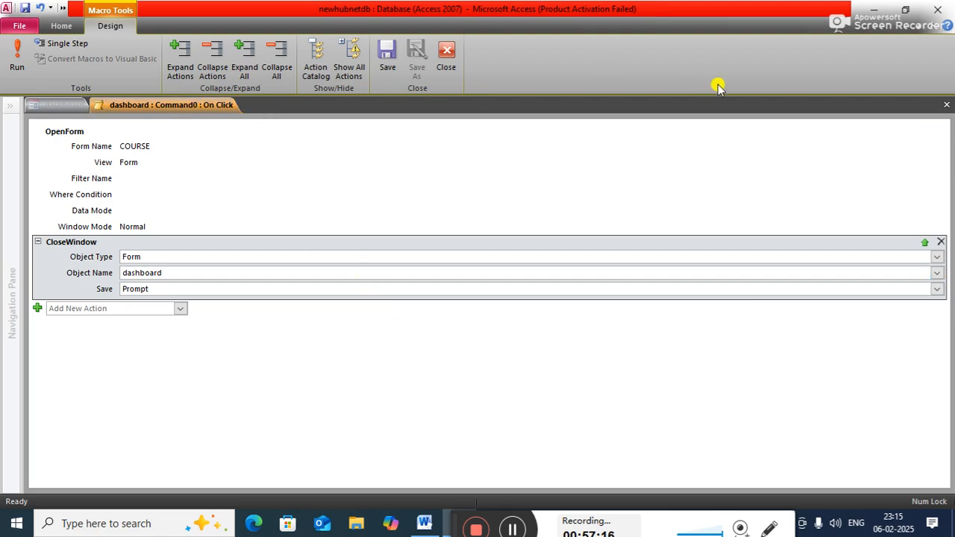
{"action": "left_click", "coordinate": [944, 108]}
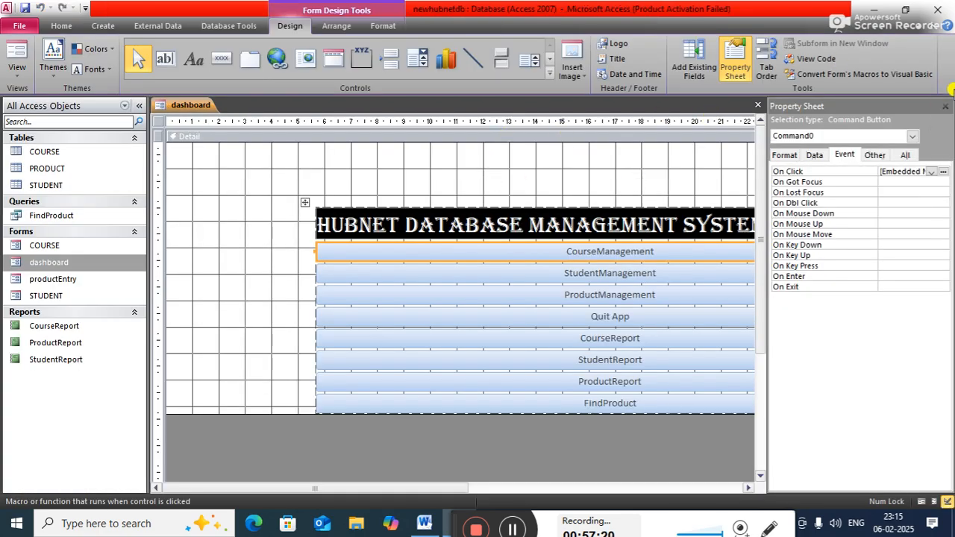
Step: Hide the Property Sheet, then save and close the dashboard form
{"action": "left_click", "coordinate": [944, 106]}
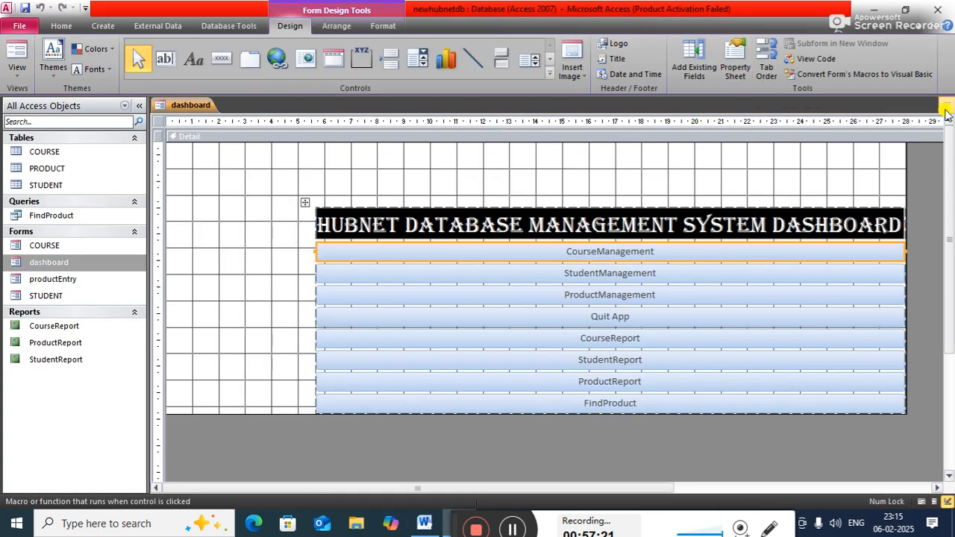
{"action": "right_click", "coordinate": [175, 106]}
{"action": "left_click", "coordinate": [189, 111]}
{"action": "right_click", "coordinate": [179, 108]}
{"action": "left_click", "coordinate": [201, 151]}
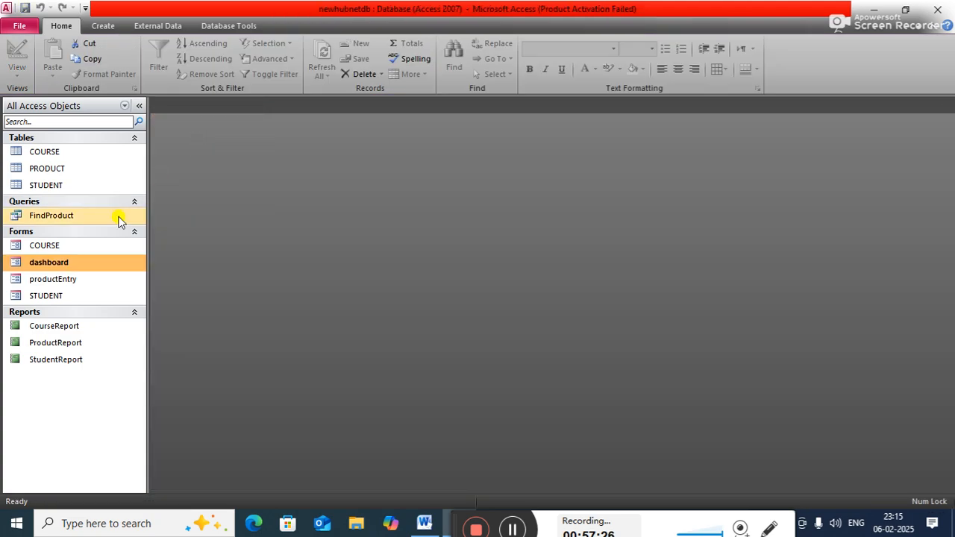
Step: Open the dashboard, stopping all macros at the error, test its CourseManagement button and close the COURSE form
{"action": "double_click", "coordinate": [81, 266]}
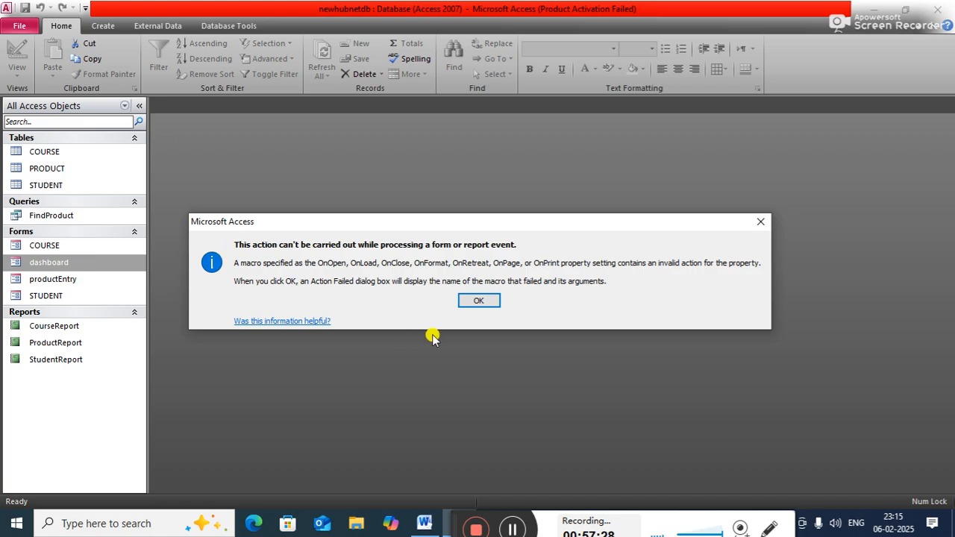
{"action": "left_click", "coordinate": [476, 298]}
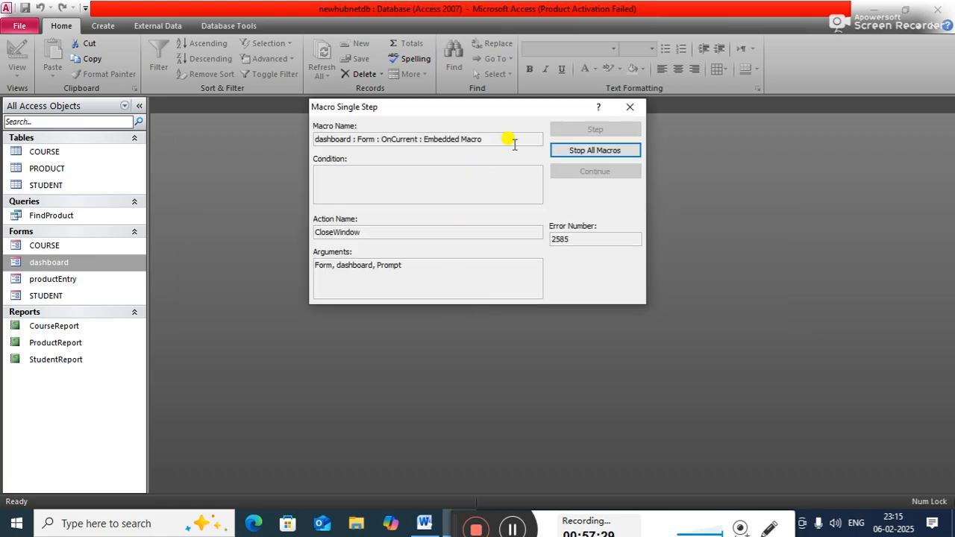
{"action": "left_click", "coordinate": [622, 151]}
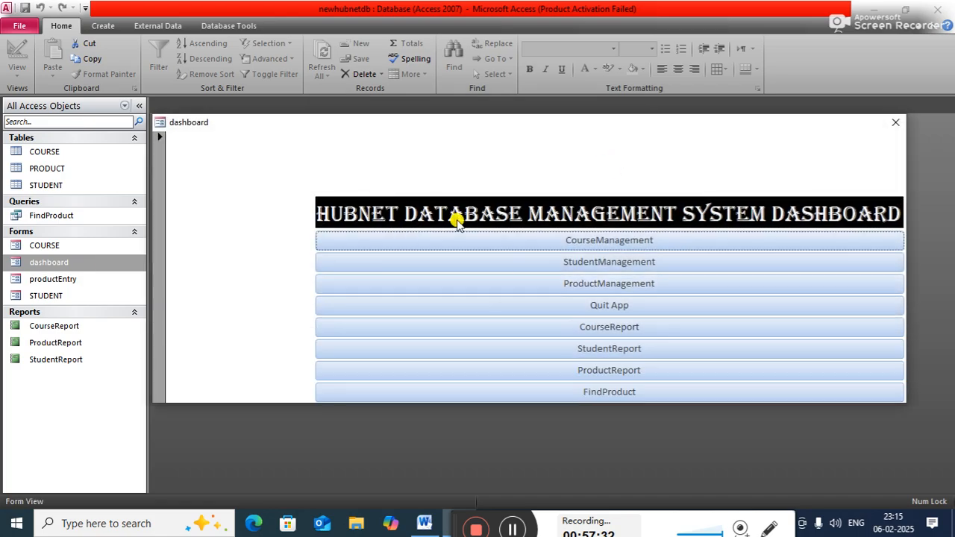
{"action": "left_click", "coordinate": [564, 243]}
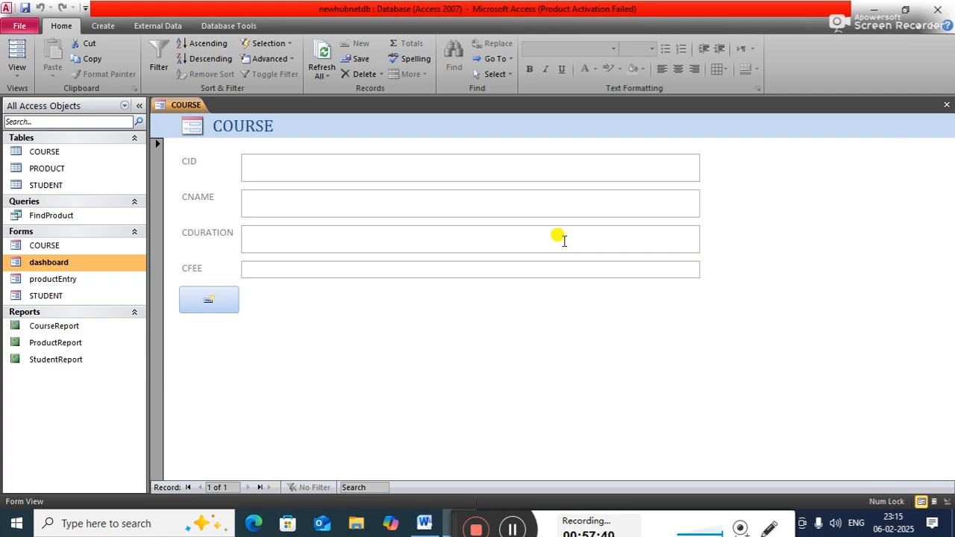
{"action": "right_click", "coordinate": [190, 104]}
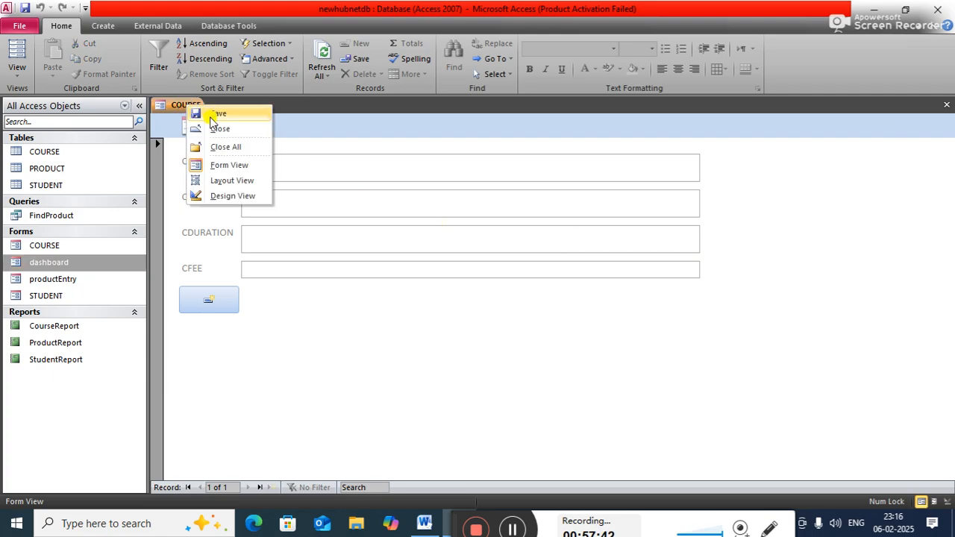
{"action": "left_click", "coordinate": [215, 129]}
Step: Reopen the dashboard past the macro error and use CourseManagement again to bring up the COURSE form
{"action": "double_click", "coordinate": [66, 265]}
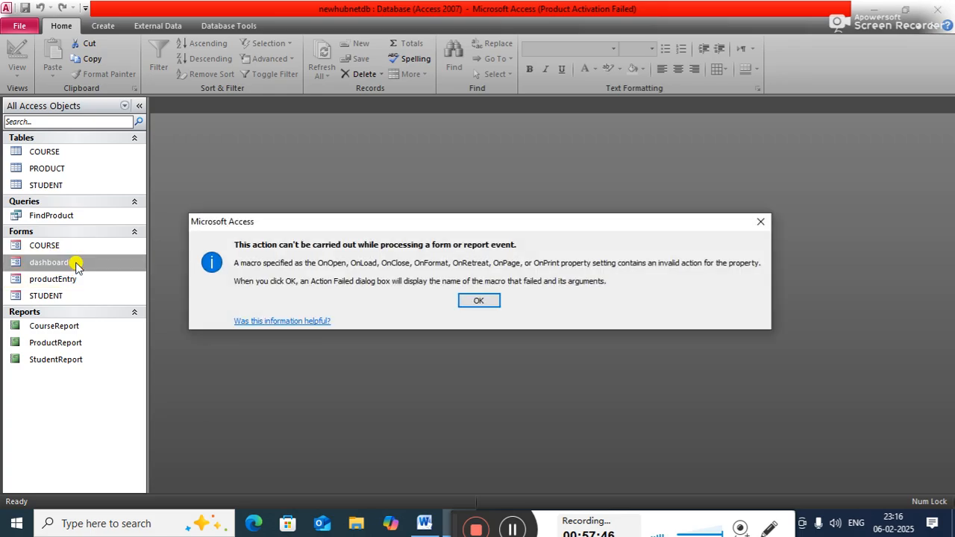
{"action": "left_click", "coordinate": [478, 300]}
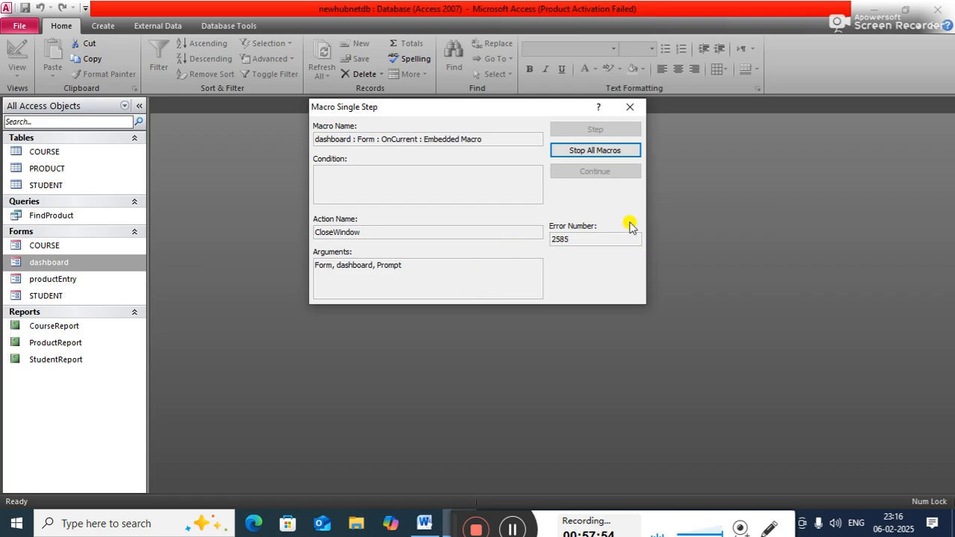
{"action": "left_click", "coordinate": [601, 150]}
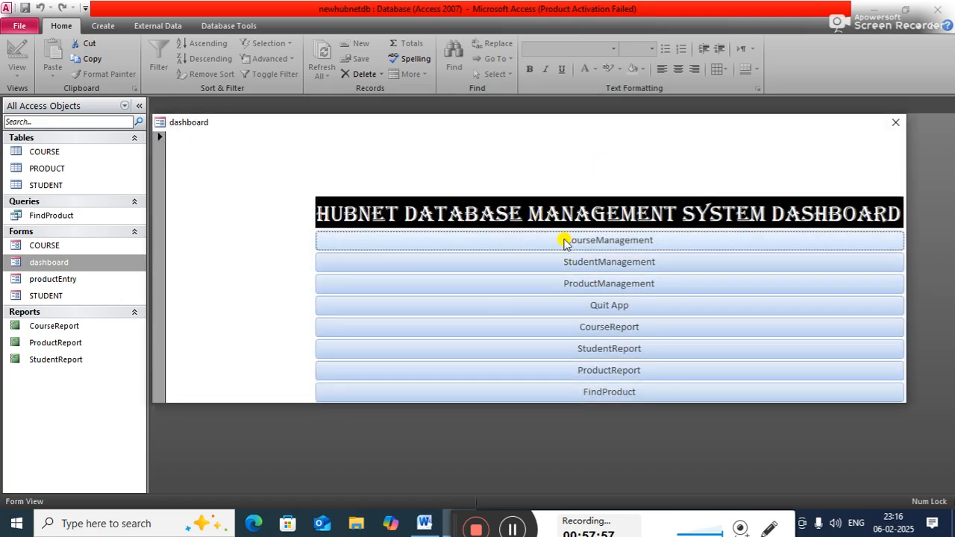
{"action": "left_click", "coordinate": [565, 241]}
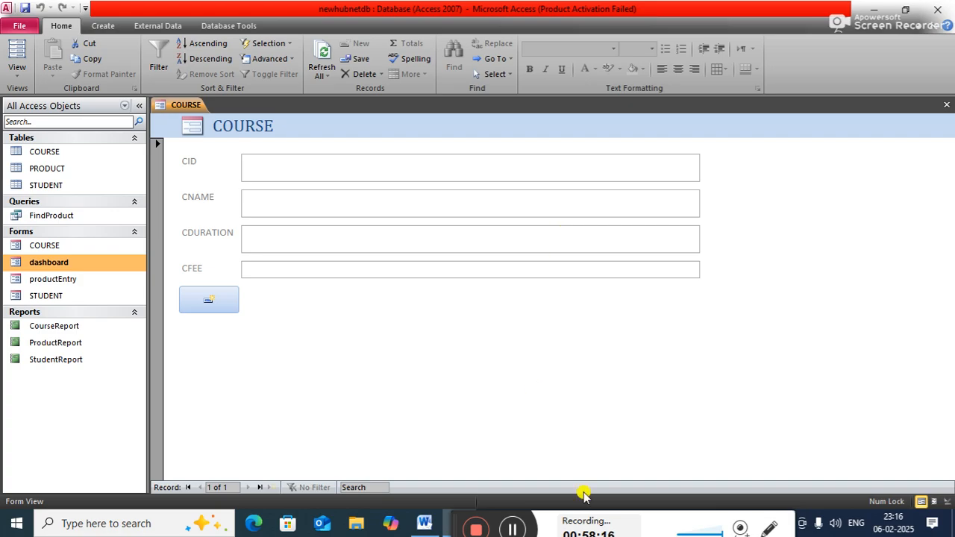
{"action": "left_click_drag", "start_coordinate": [453, 520], "coordinate": [453, 434]}
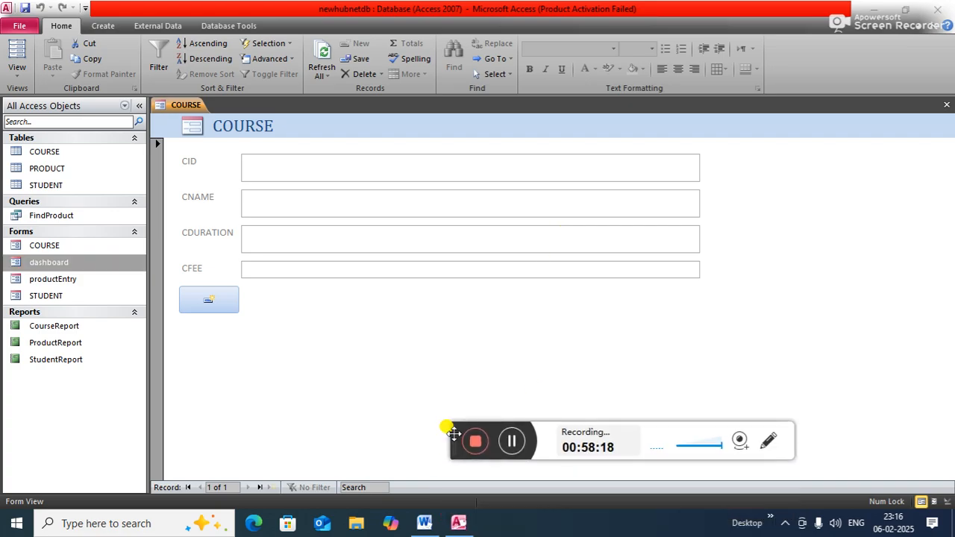